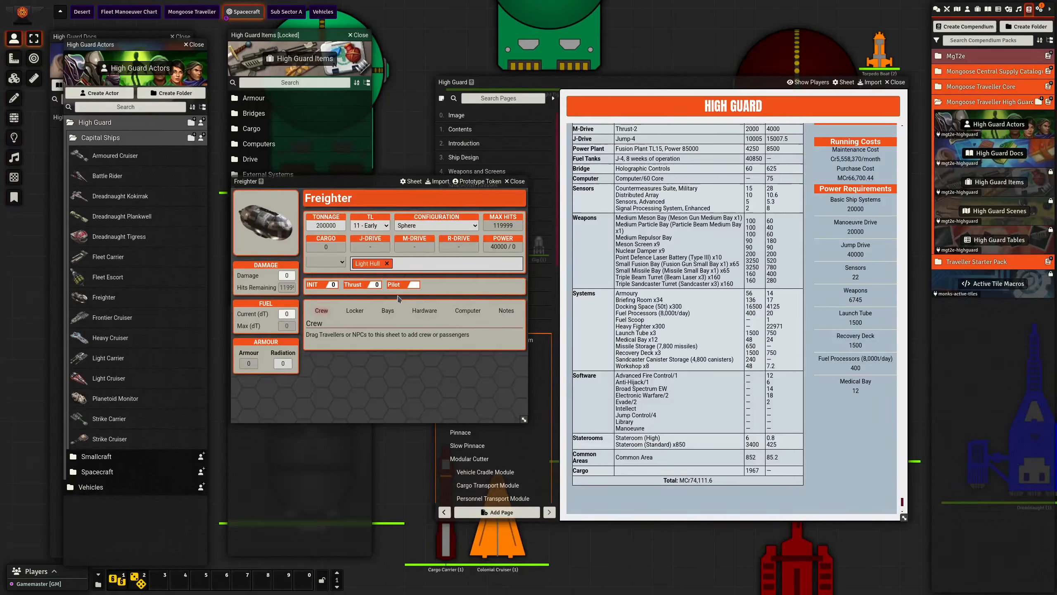
# - Check the Freighter's available hull options, reposition its sheet and show its hardware section
pyautogui.moveTo(356, 183); pyautogui.dragTo(337, 171)
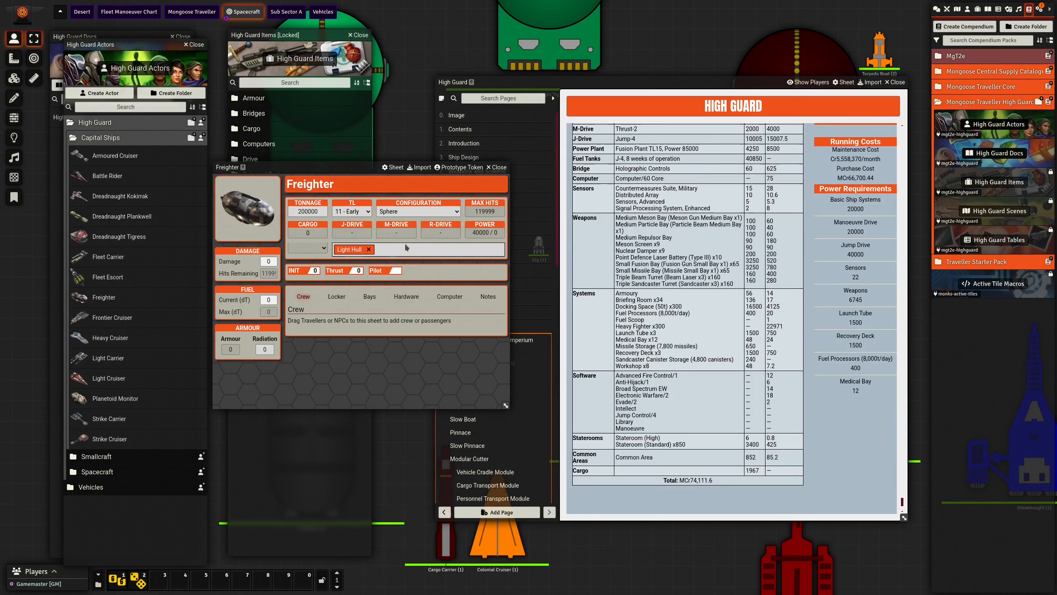
pyautogui.click(324, 248)
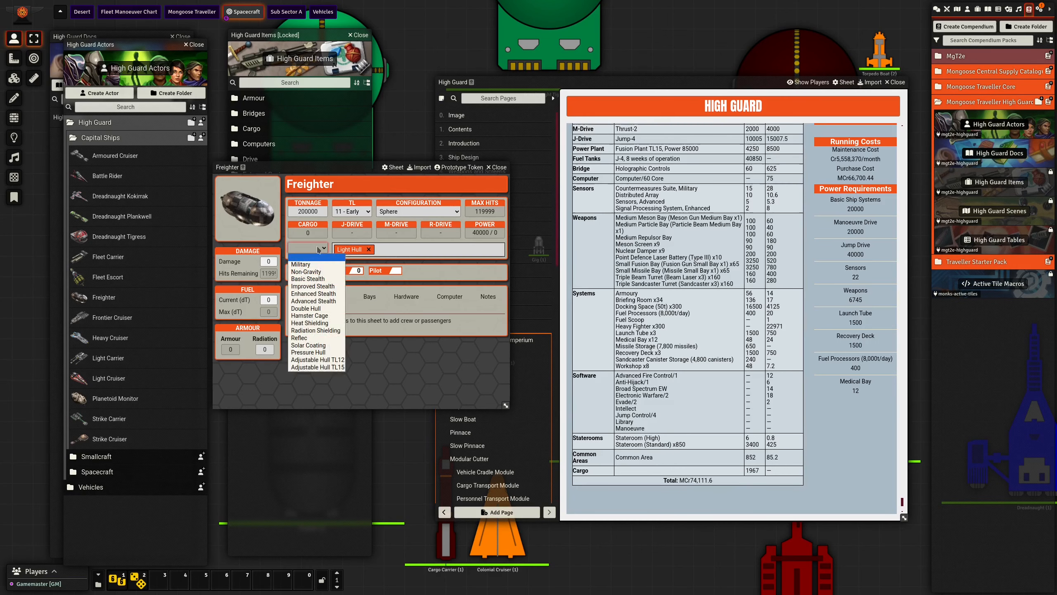
pyautogui.click(393, 253)
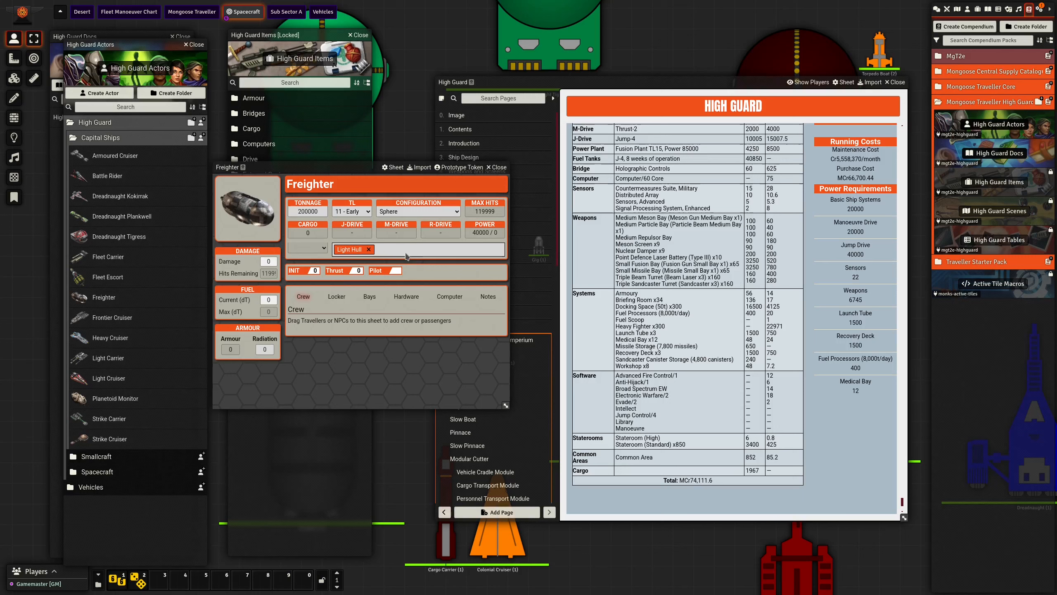
pyautogui.moveTo(345, 168); pyautogui.dragTo(374, 128)
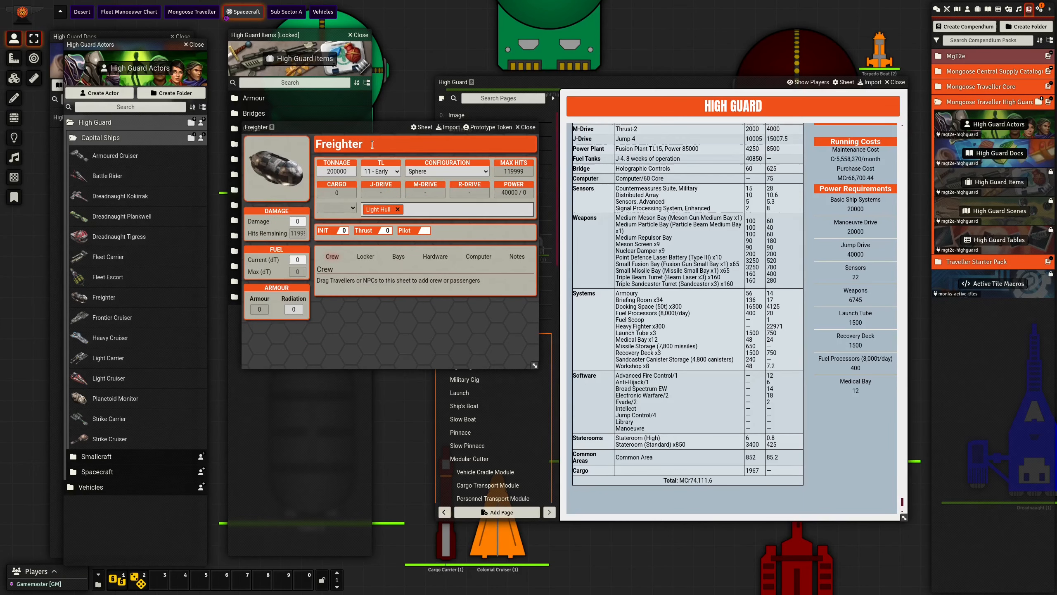
pyautogui.click(433, 257)
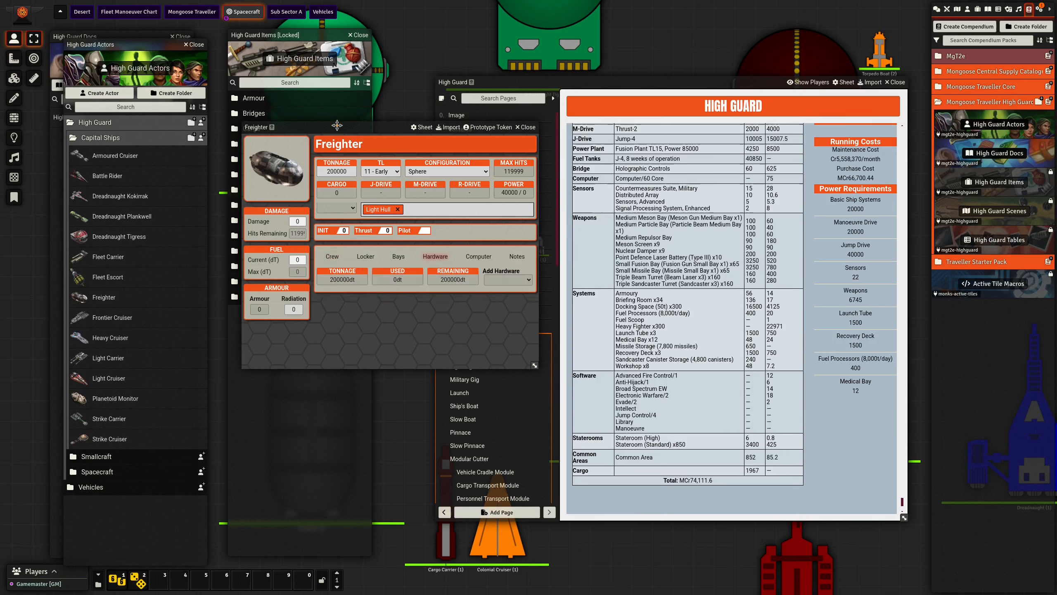
pyautogui.moveTo(337, 127); pyautogui.dragTo(321, 152)
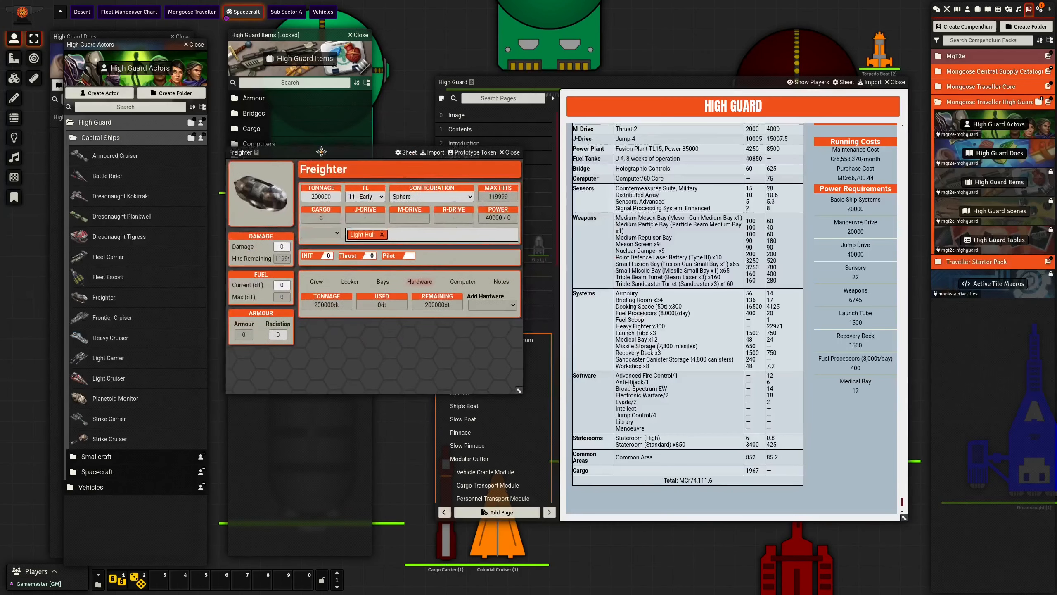
# - Copy the Freighter's actor UUID and open the Spacecraft of the Third Imperium page for editing
pyautogui.click(256, 152)
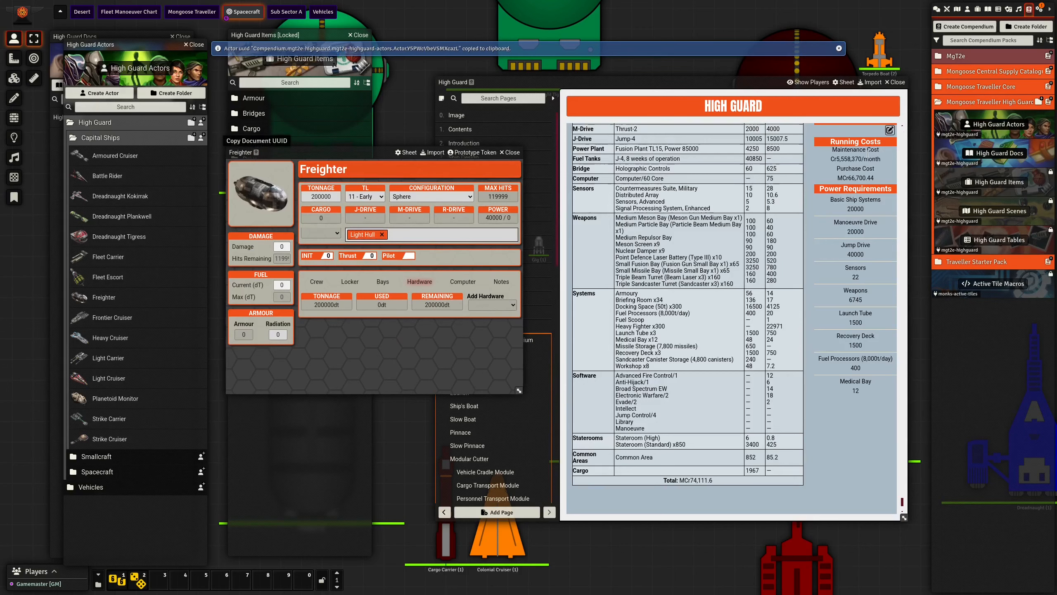
pyautogui.click(890, 131)
pyautogui.click(889, 131)
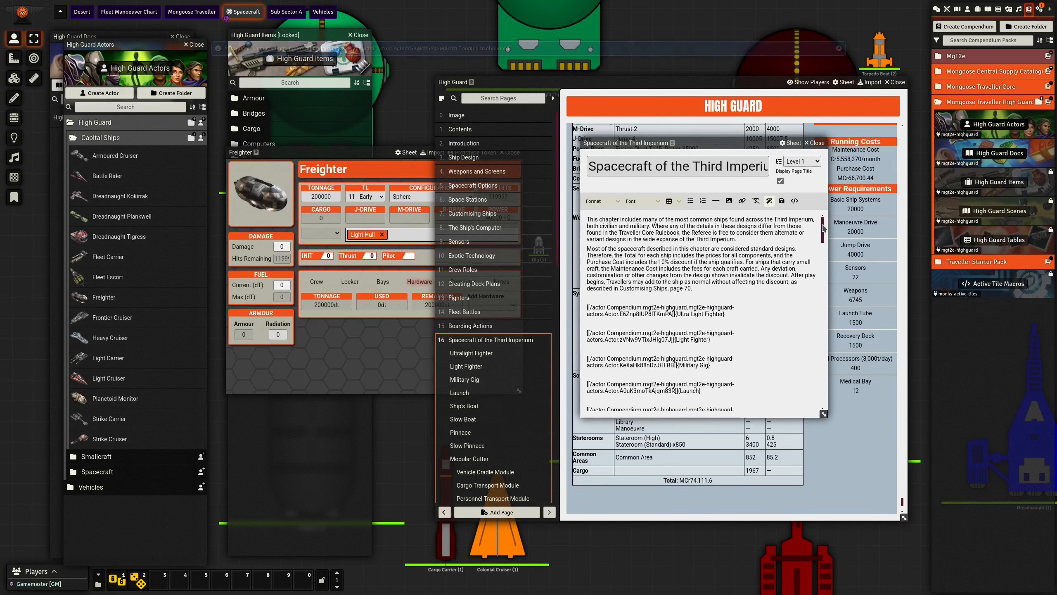
# - Add a [[/actor]] reference with the copied UUID, labelled {Freighter}, at the end of the page and save it
pyautogui.scroll(-10, 699, 399)
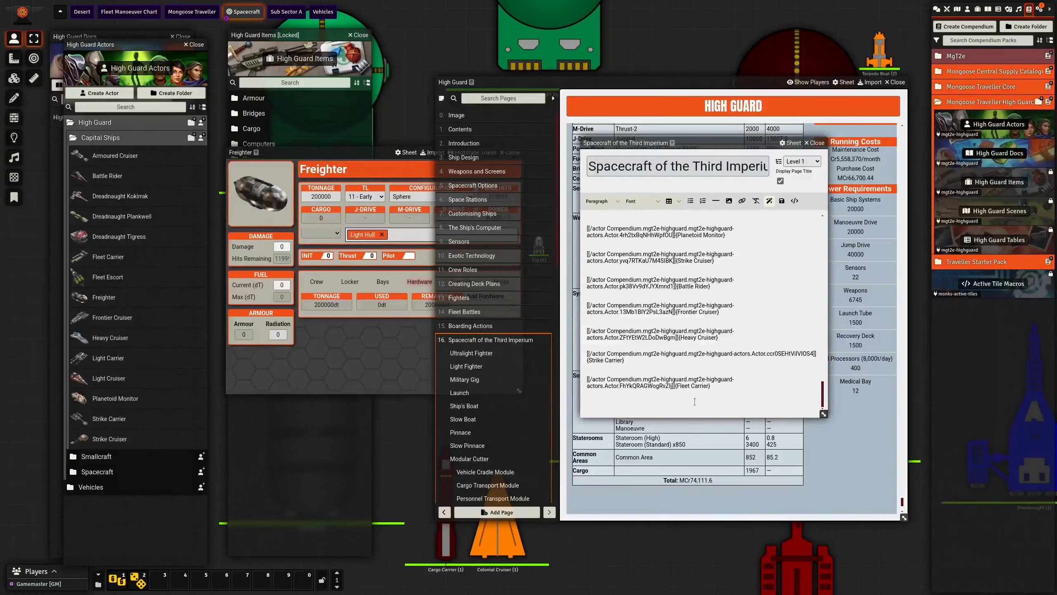
pyautogui.write('[[/actor')
pyautogui.hotkey('ctrl', 'v')
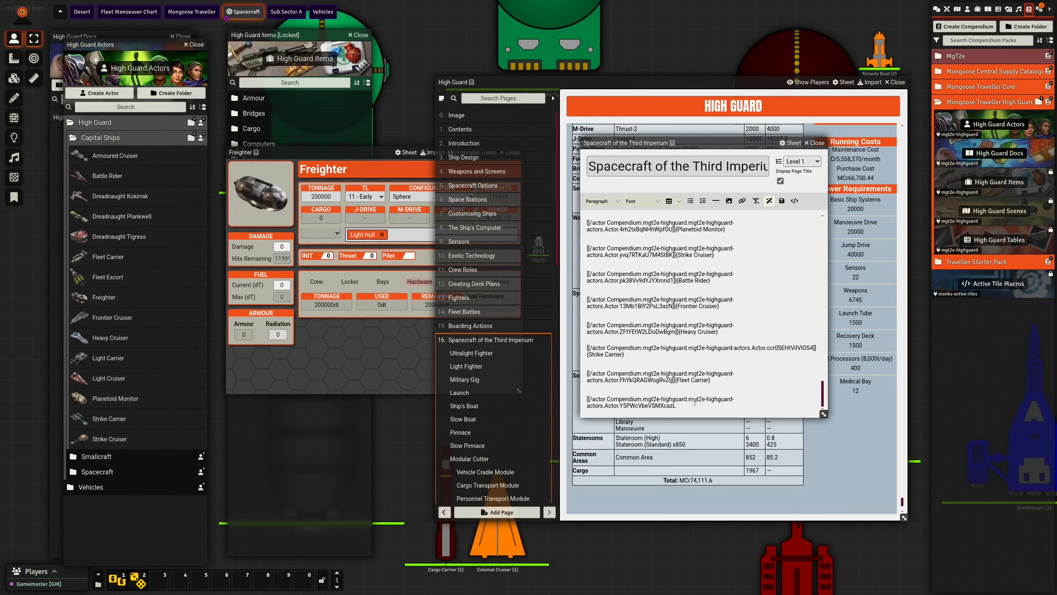
pyautogui.write(']]{Freighter')
pyautogui.click(782, 202)
# - Move the page editor and journal aside and view the Freighter's entry at the end of the High Guard journal
pyautogui.moveTo(743, 143); pyautogui.dragTo(900, 207)
pyautogui.moveTo(716, 80); pyautogui.dragTo(710, 39)
pyautogui.scroll(-1, 708, 258)
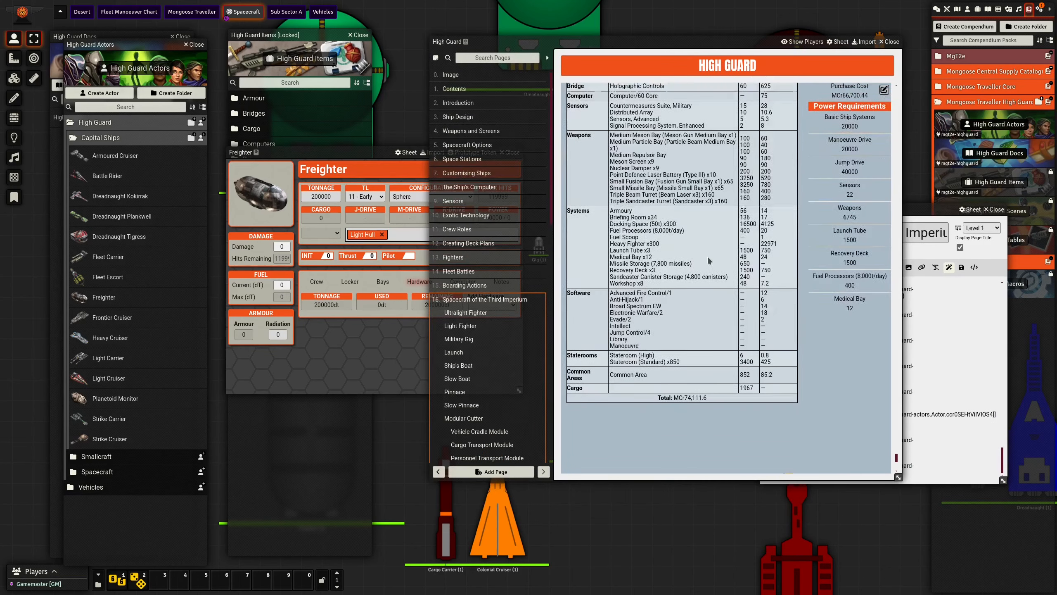
pyautogui.scroll(-8, 707, 256)
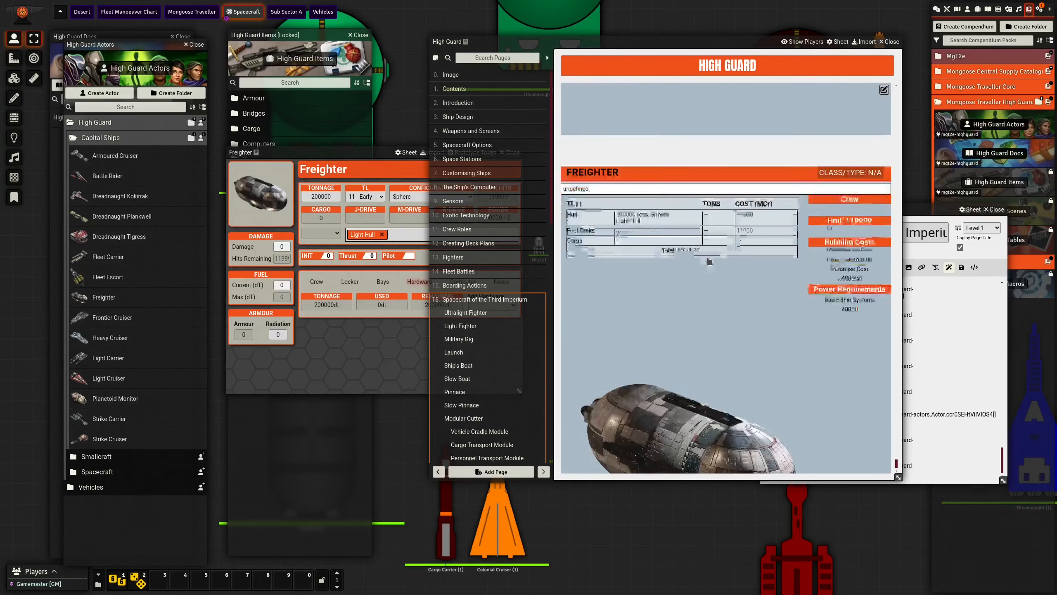
pyautogui.scroll(-2, 708, 262)
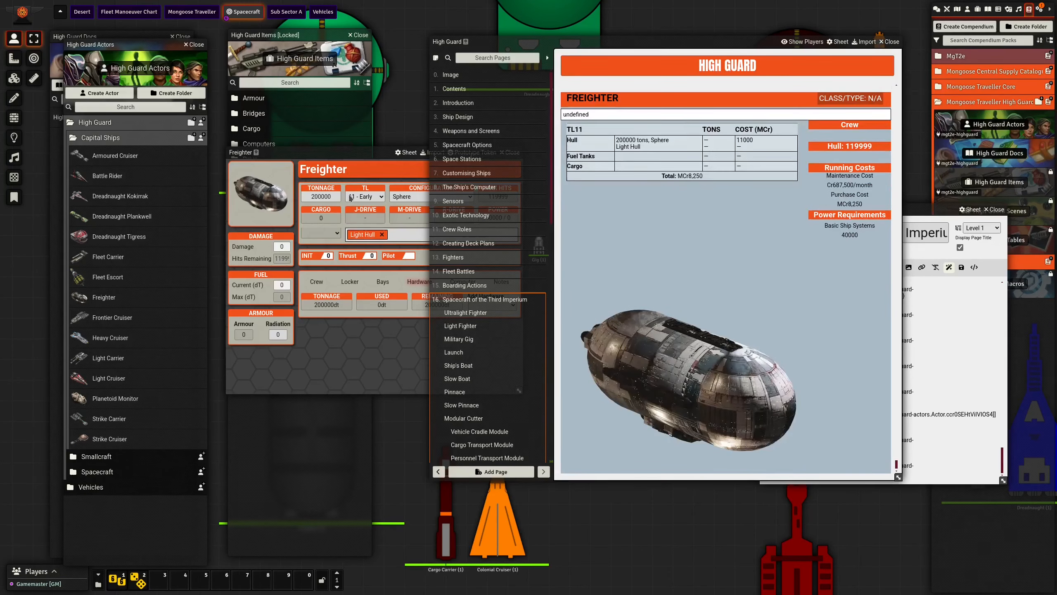
# - Add an M-Drive and a J-Drive from the High Guard Items compendium to the Freighter's hardware
pyautogui.moveTo(339, 162); pyautogui.dragTo(339, 158)
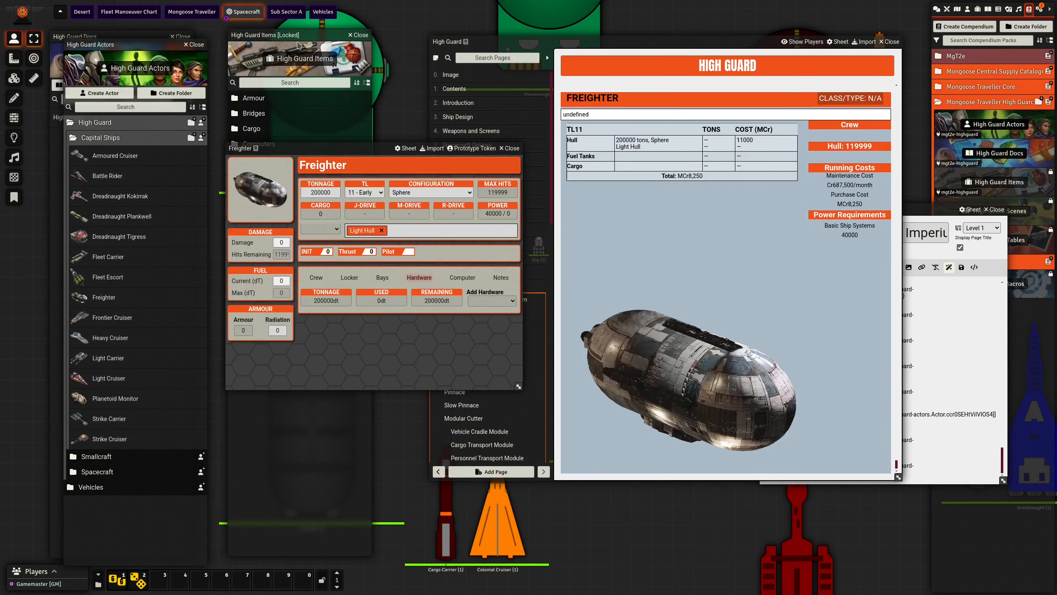
pyautogui.moveTo(286, 34); pyautogui.dragTo(138, 41)
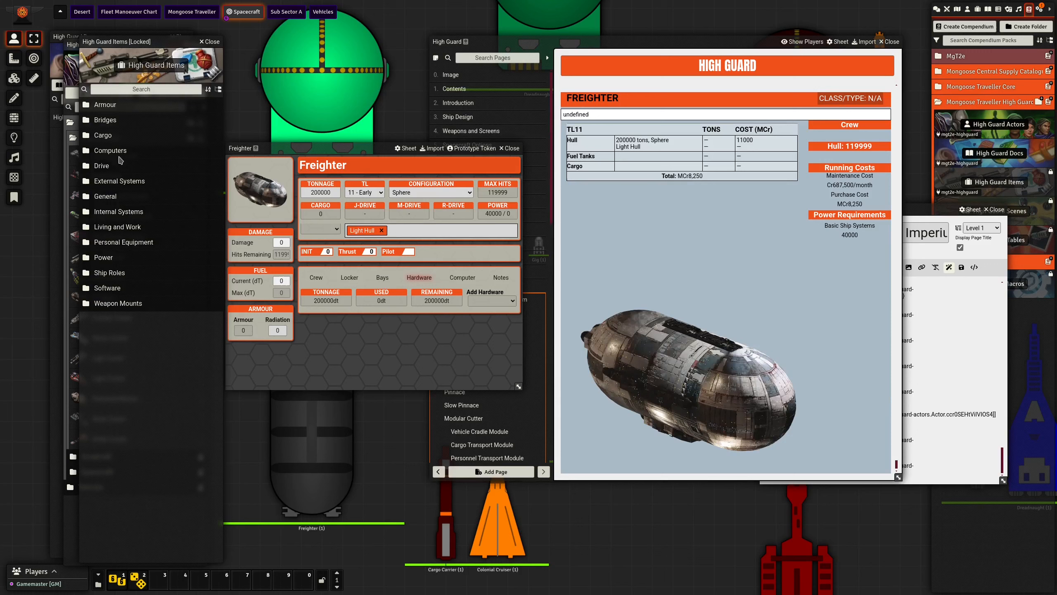
pyautogui.click(109, 167)
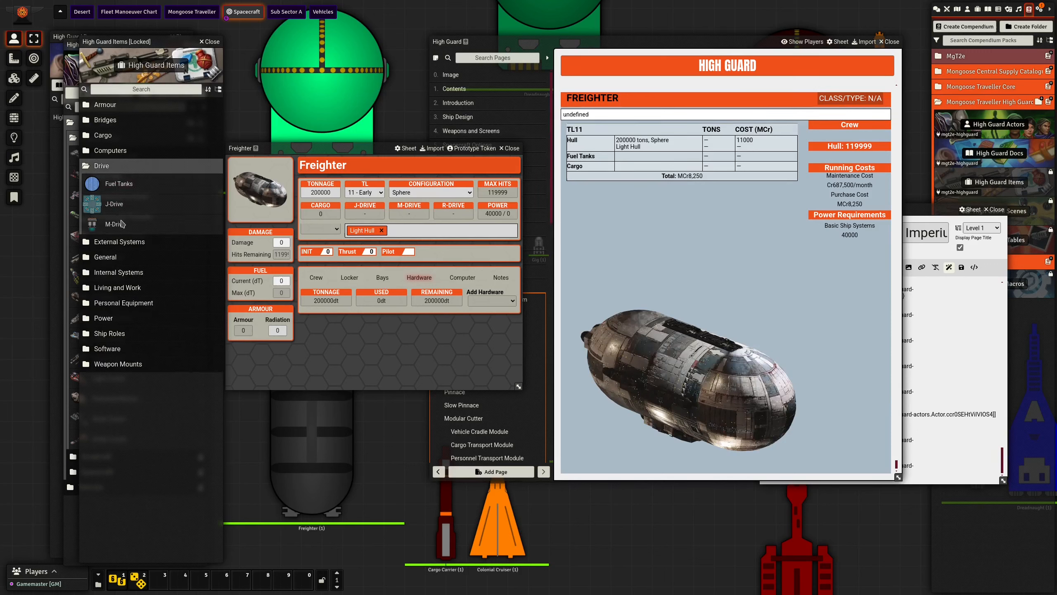
pyautogui.moveTo(118, 225); pyautogui.dragTo(350, 312)
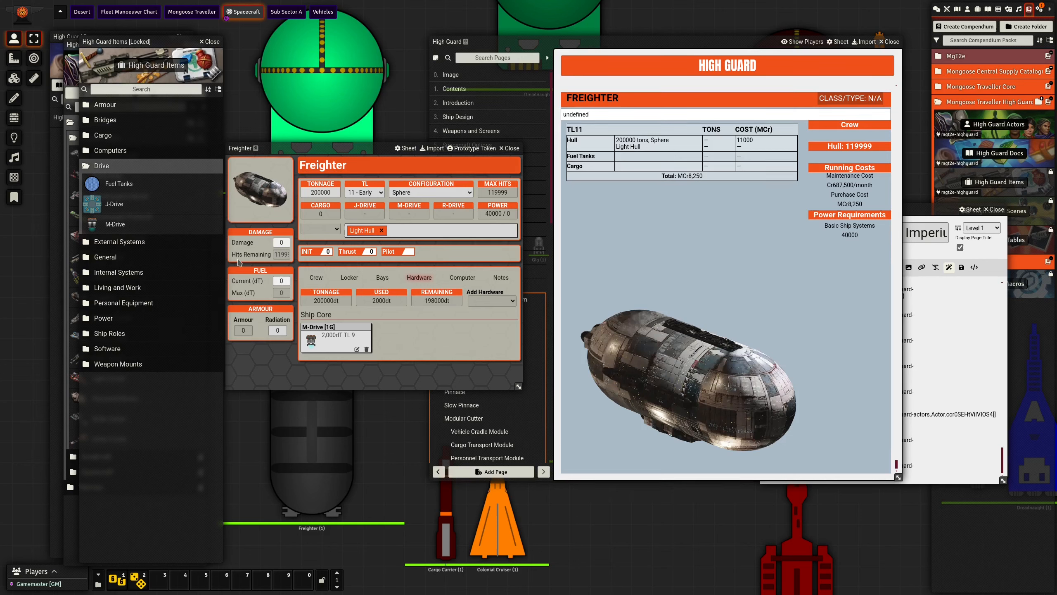
pyautogui.moveTo(117, 204); pyautogui.dragTo(420, 349)
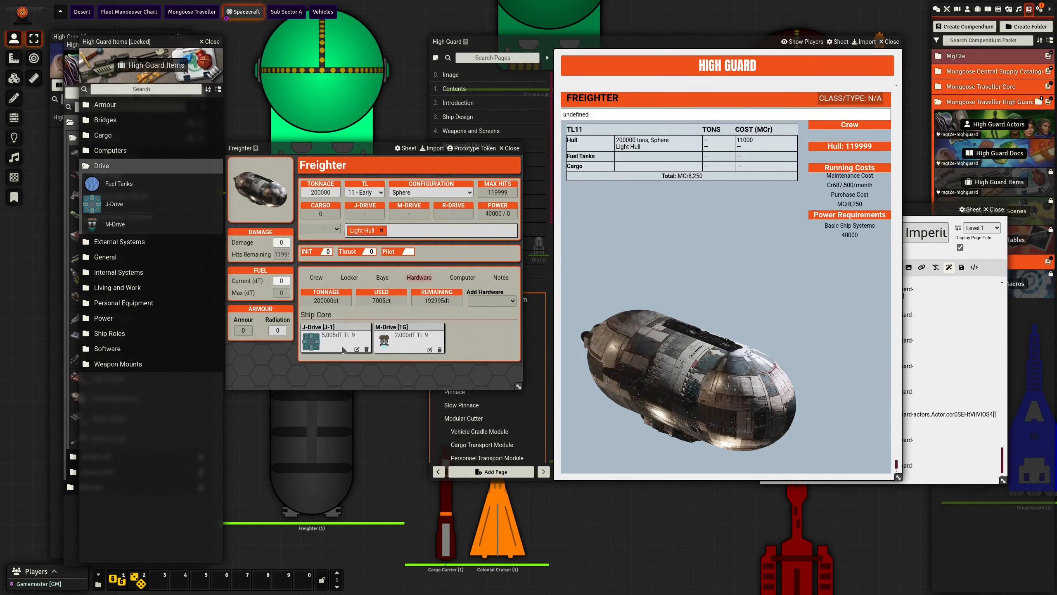
# - Set the Freighter's M-Drive thrust to 2 G and close the drive's sheet
pyautogui.click(431, 349)
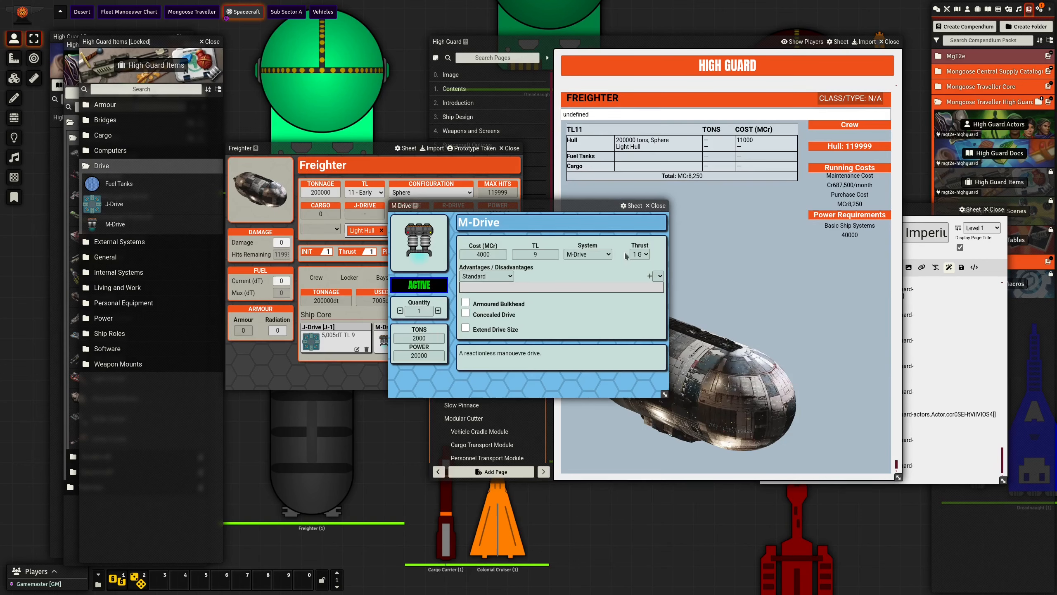
pyautogui.click(641, 255)
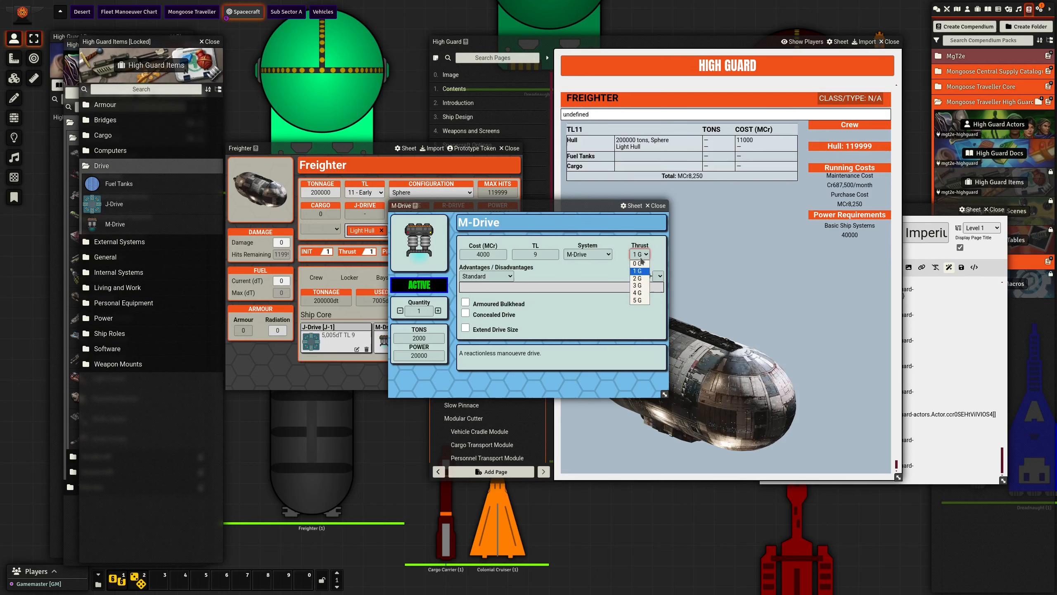
pyautogui.click(640, 270)
pyautogui.click(655, 206)
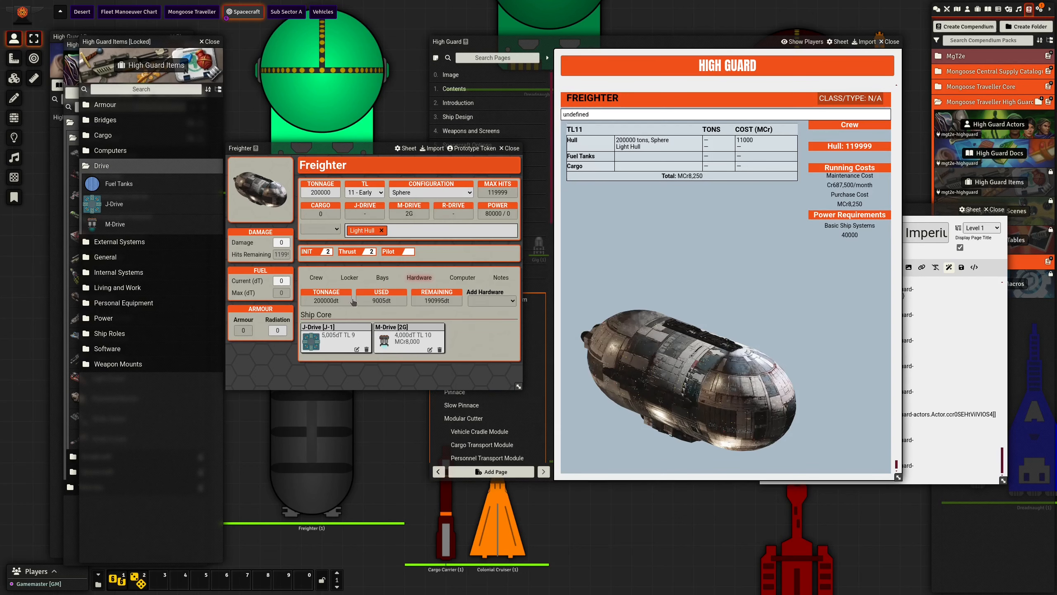
# - Set the Freighter's J-Drive rating to Jump-2 and close the drive's sheet
pyautogui.click(357, 350)
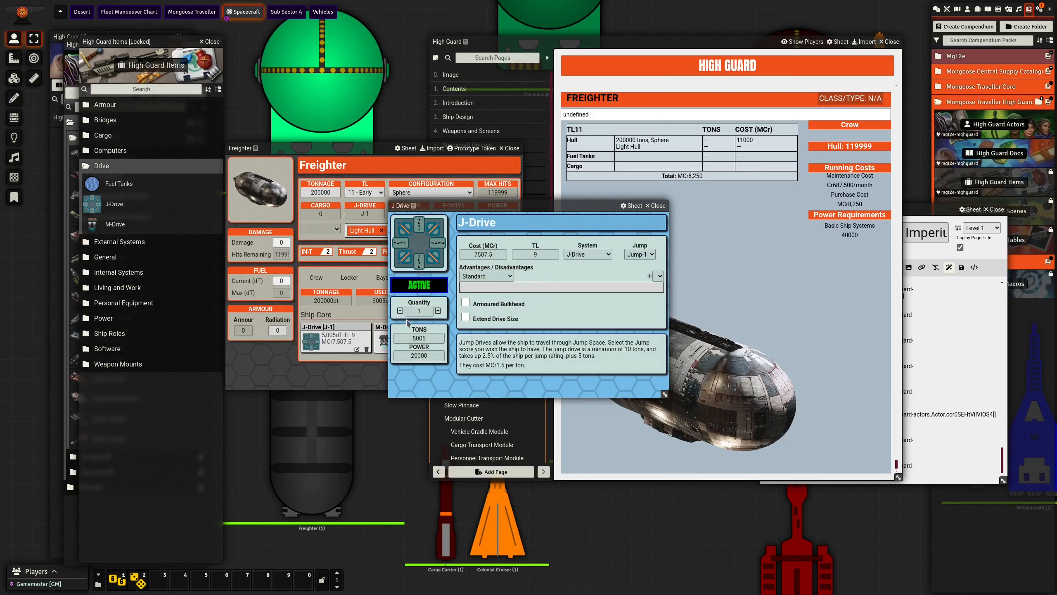
pyautogui.click(642, 258)
pyautogui.click(640, 270)
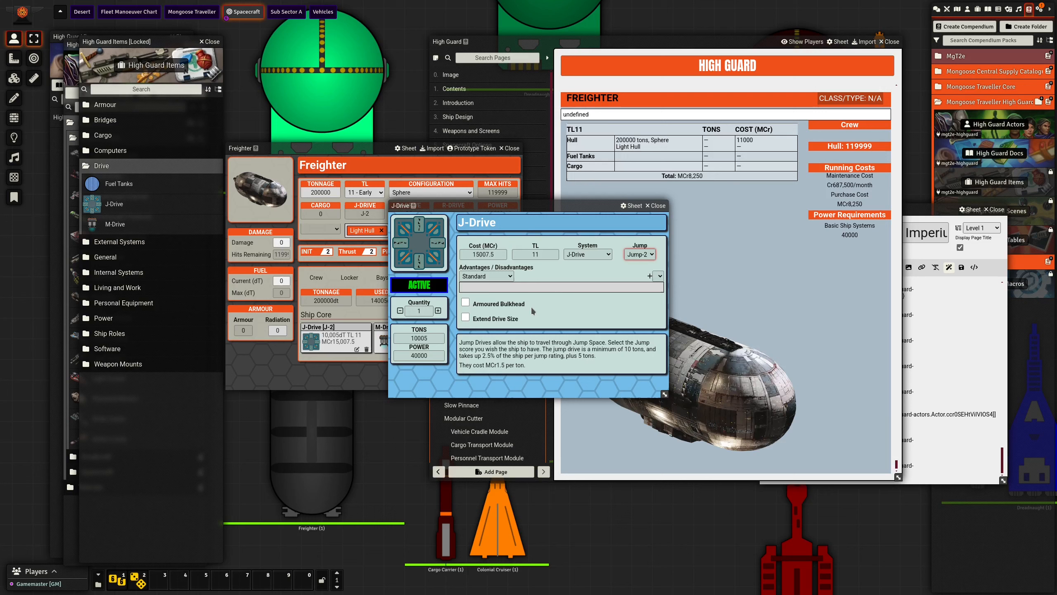
pyautogui.click(659, 207)
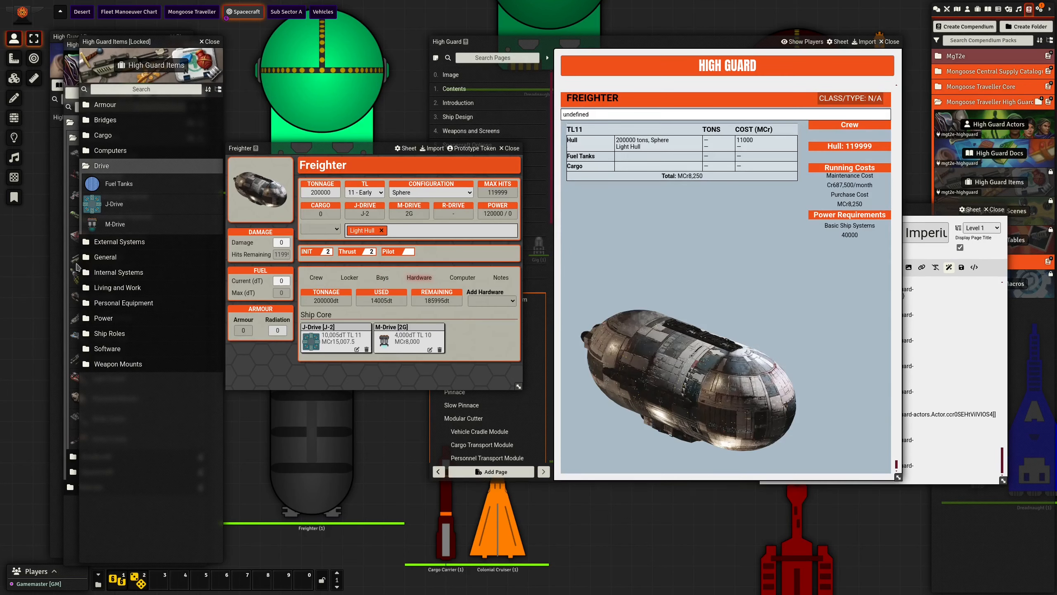
# - Add a Fusion Plant TL8 from the Power items to the Freighter and set its power to 81150
pyautogui.click(106, 321)
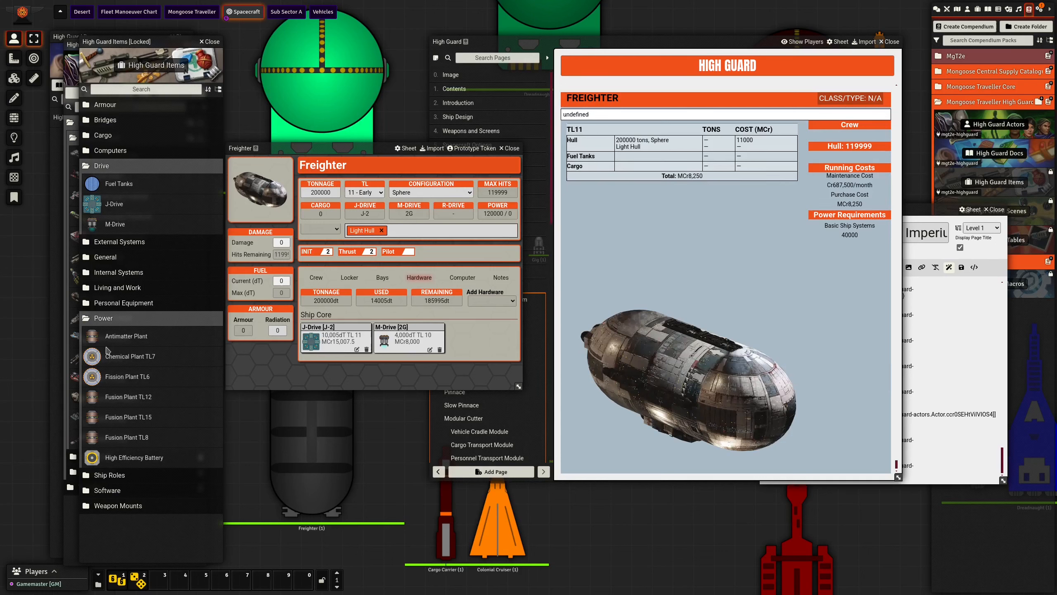
pyautogui.moveTo(125, 437); pyautogui.dragTo(411, 337)
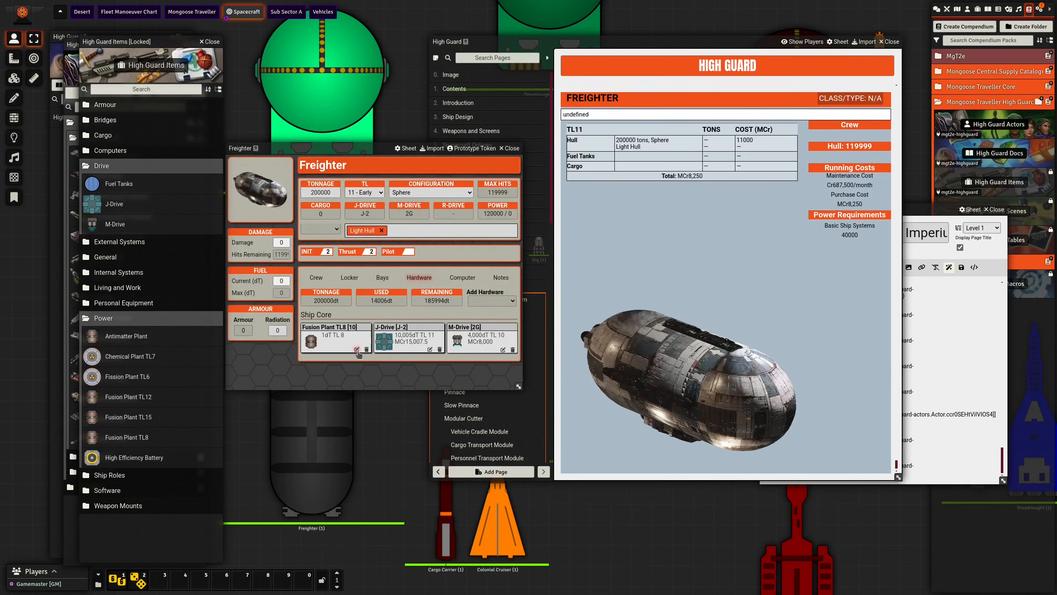
pyautogui.click(356, 349)
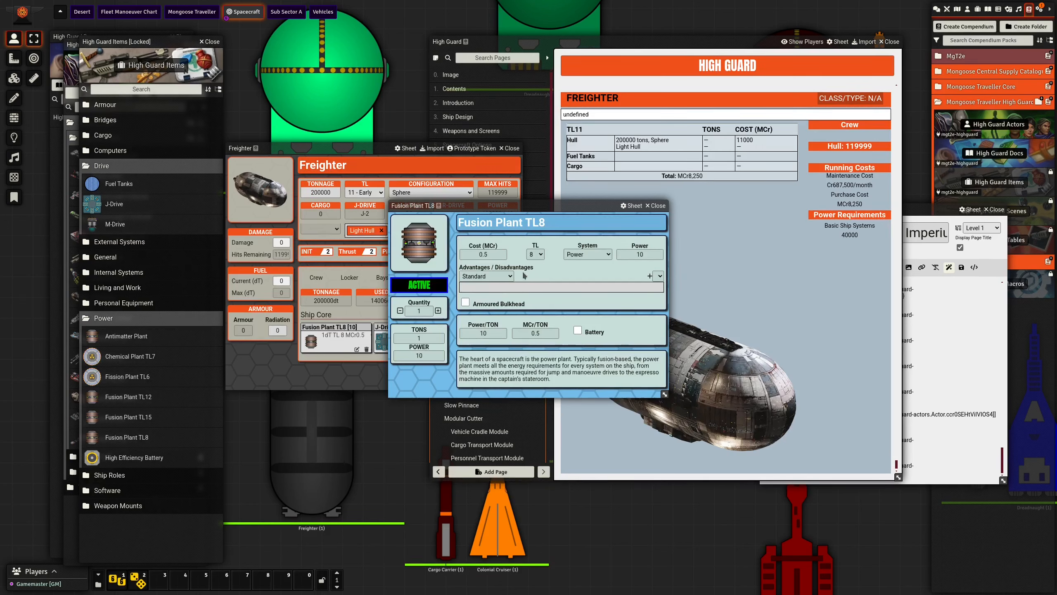
pyautogui.doubleClick(631, 255)
pyautogui.write('81150')
pyautogui.press('Return')
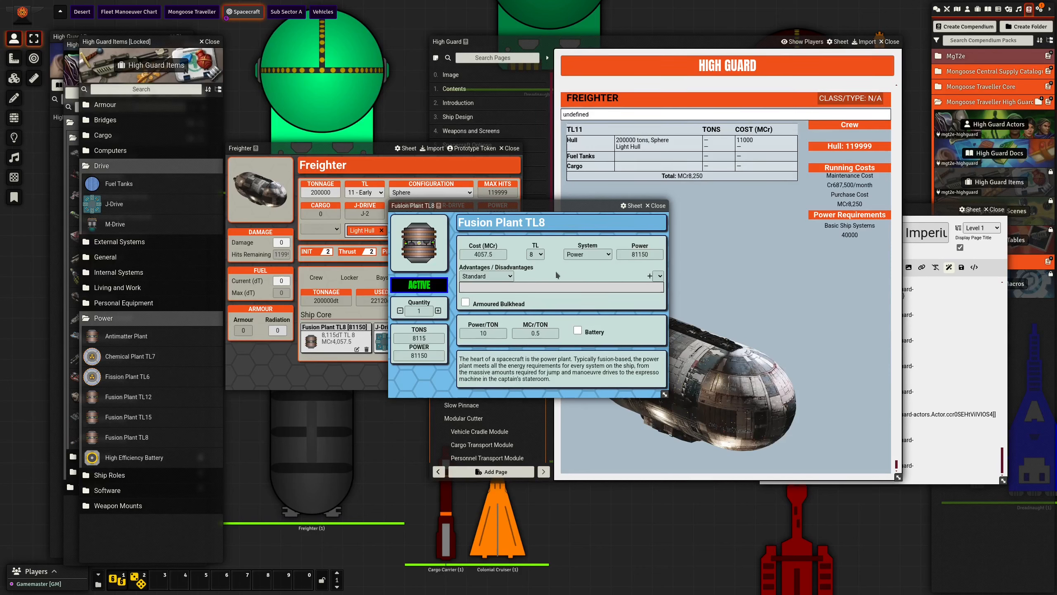
# - Make the fusion plant High Technology and give it the Size Reduction advantage three times
pyautogui.click(510, 277)
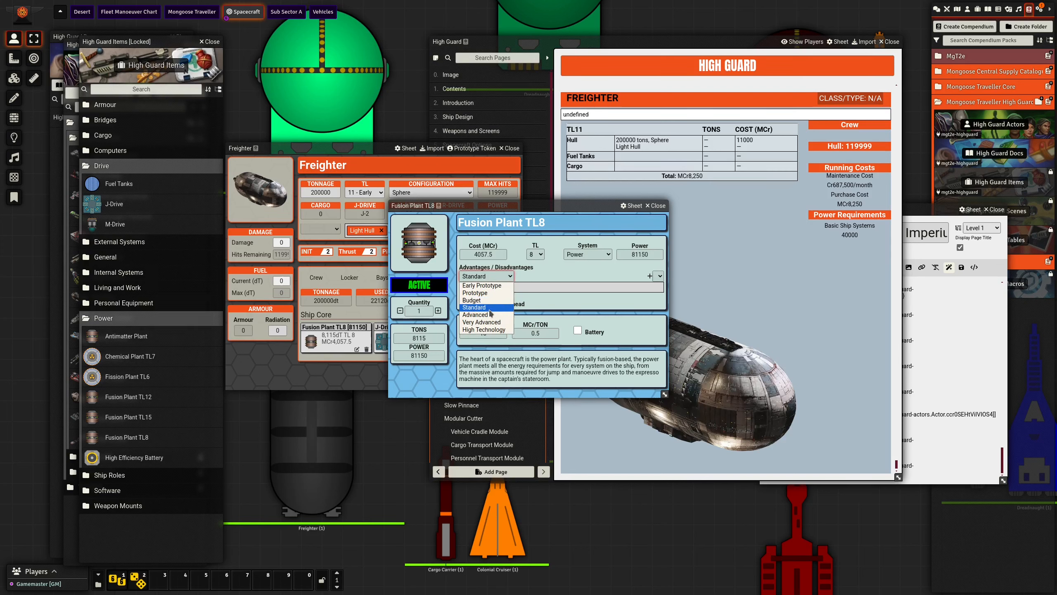
pyautogui.click(484, 329)
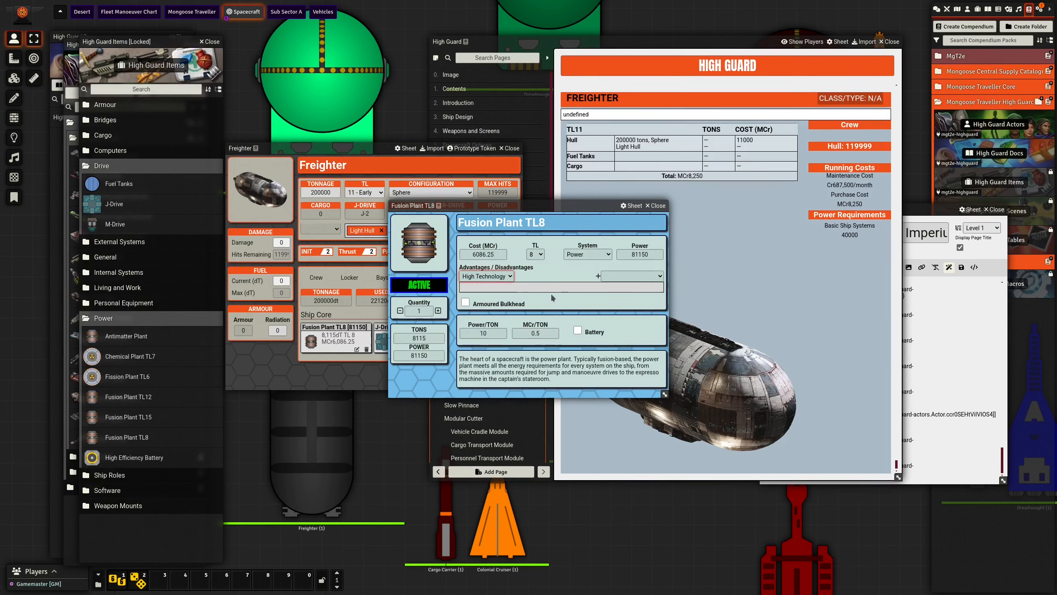
pyautogui.click(631, 277)
pyautogui.click(632, 300)
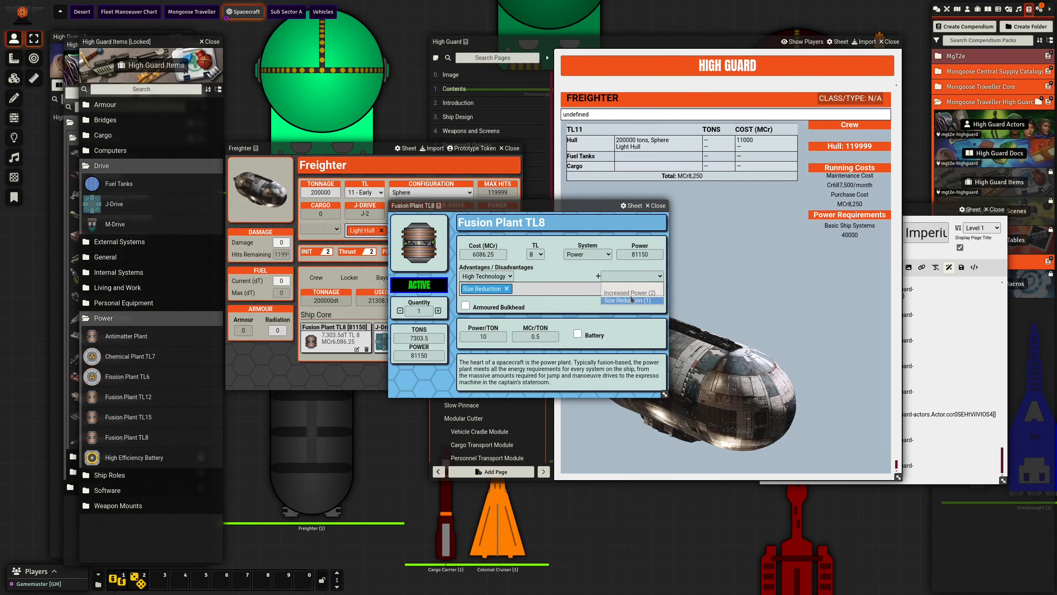
pyautogui.click(632, 277)
pyautogui.click(632, 300)
pyautogui.click(631, 279)
pyautogui.click(632, 292)
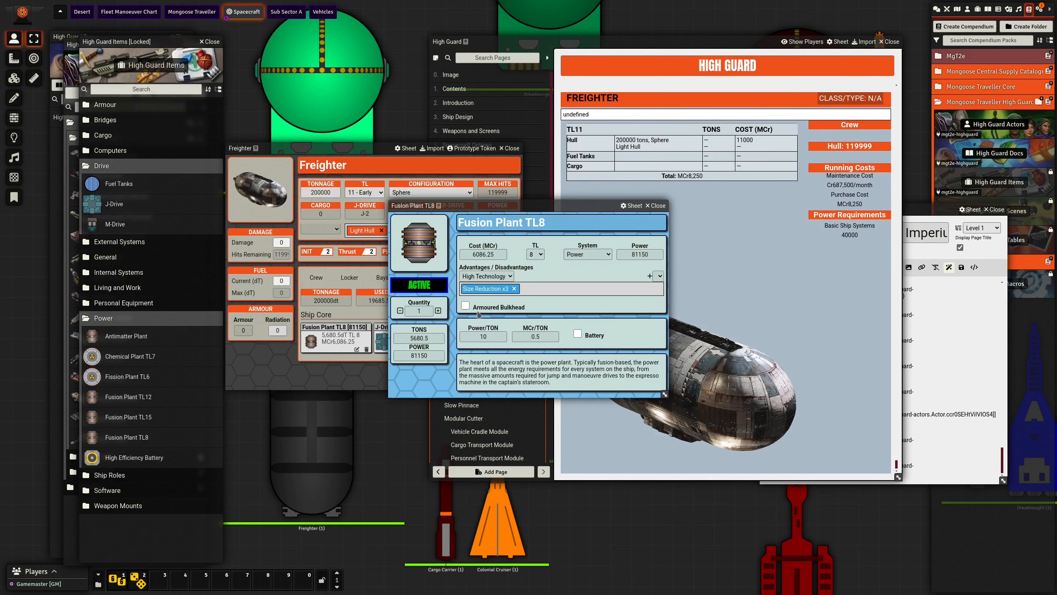
# - Check the fusion plant's cost in the calculator by dividing 81150 by 10, dividing by 2 and multiplying by 1.5
pyautogui.click(432, 336)
pyautogui.click(471, 296)
pyautogui.moveTo(356, 285); pyautogui.dragTo(214, 285)
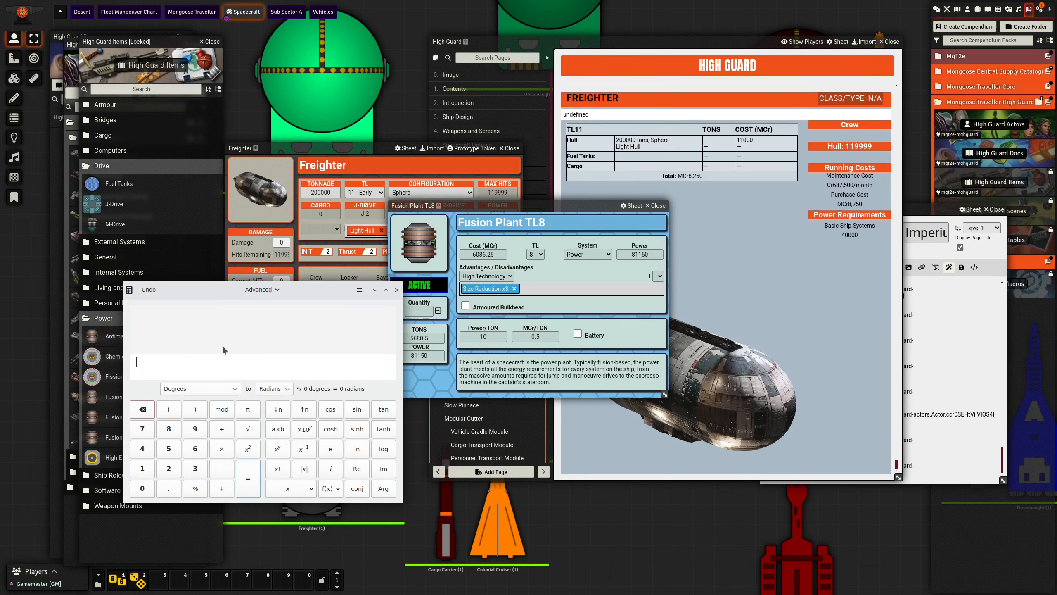
pyautogui.moveTo(292, 290); pyautogui.dragTo(283, 292)
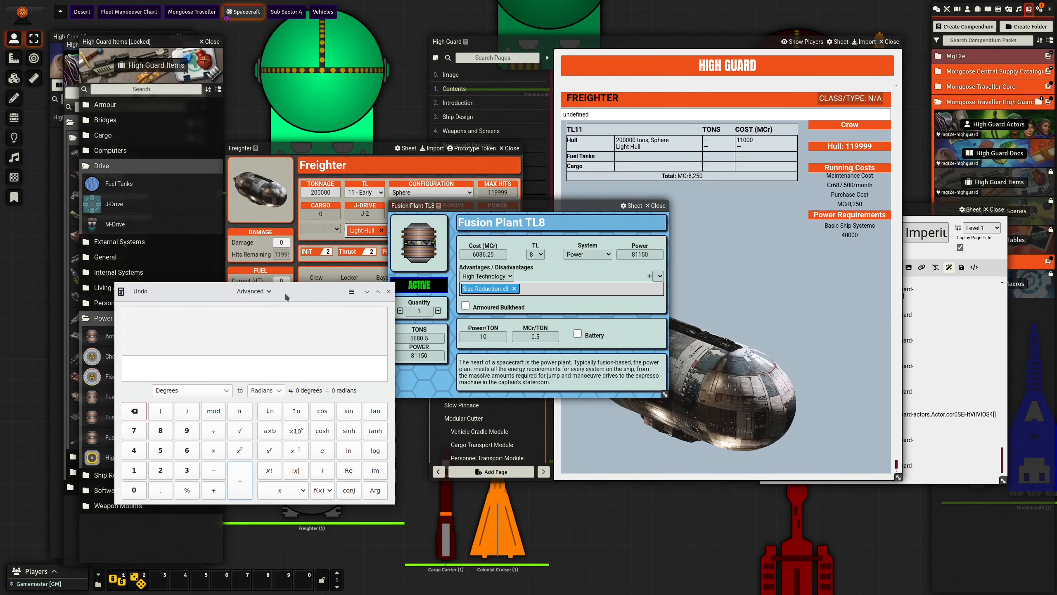
pyautogui.click(578, 386)
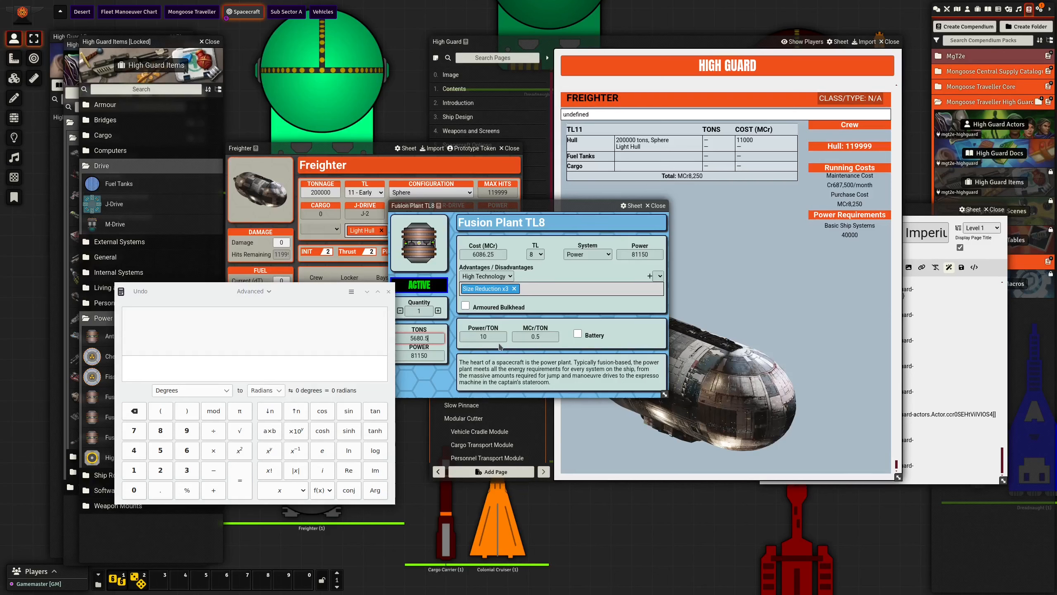
pyautogui.click(228, 331)
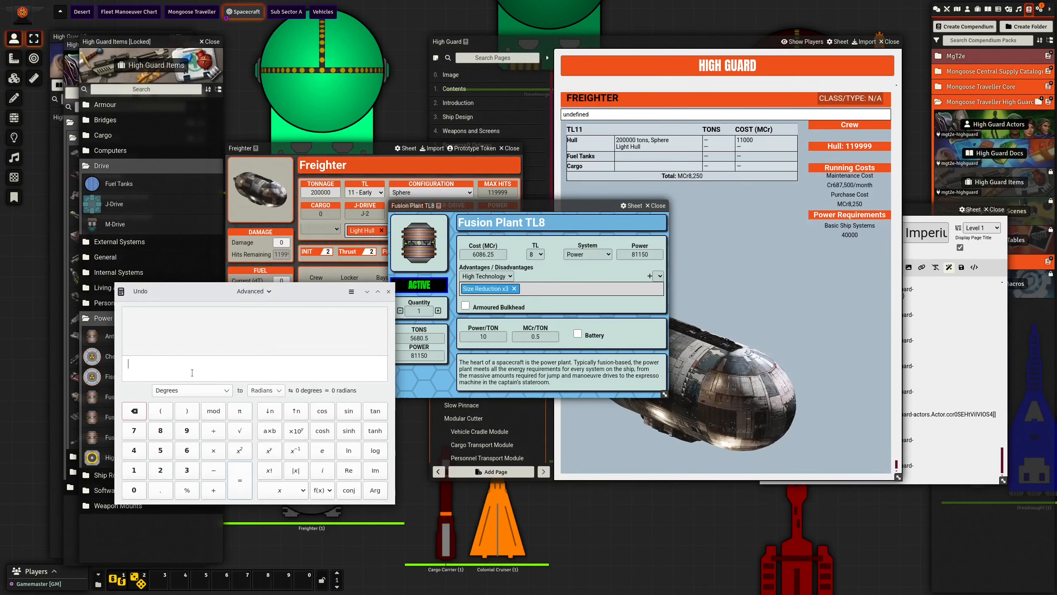
pyautogui.write('8')
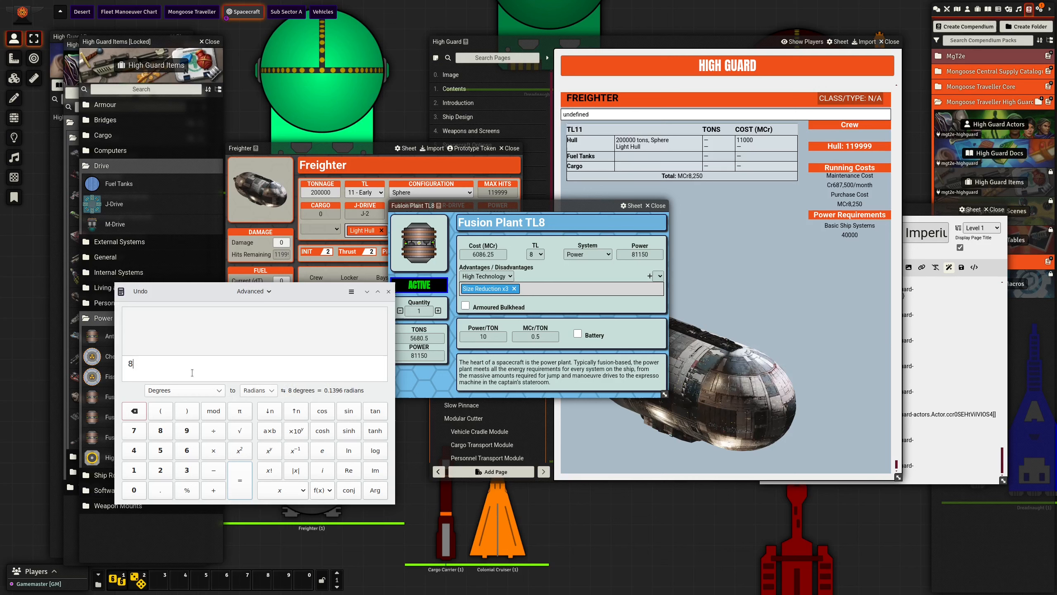
pyautogui.write('1150')
pyautogui.write('/10')
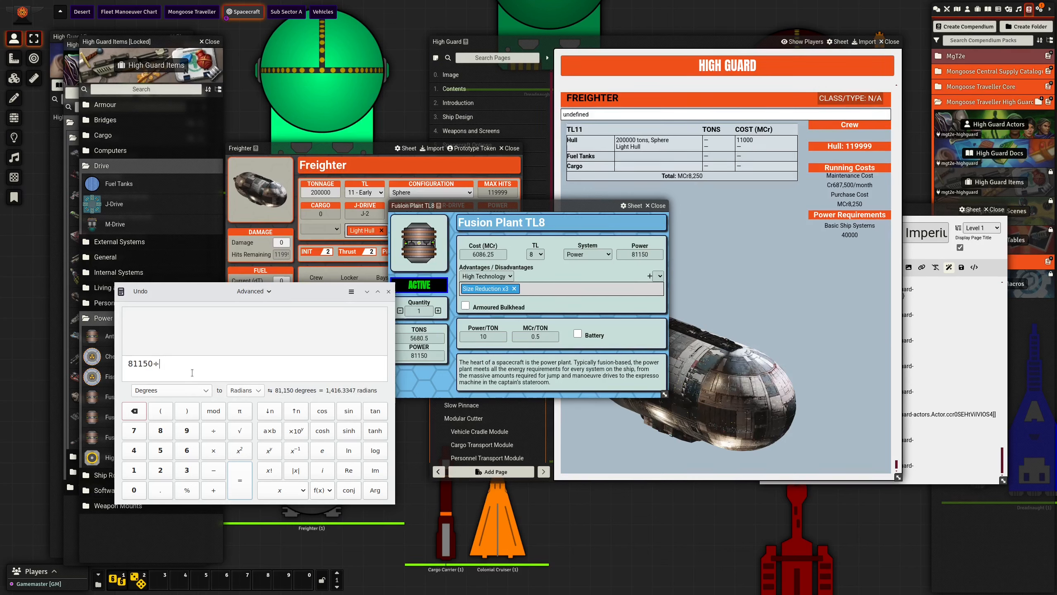
pyautogui.press('Return')
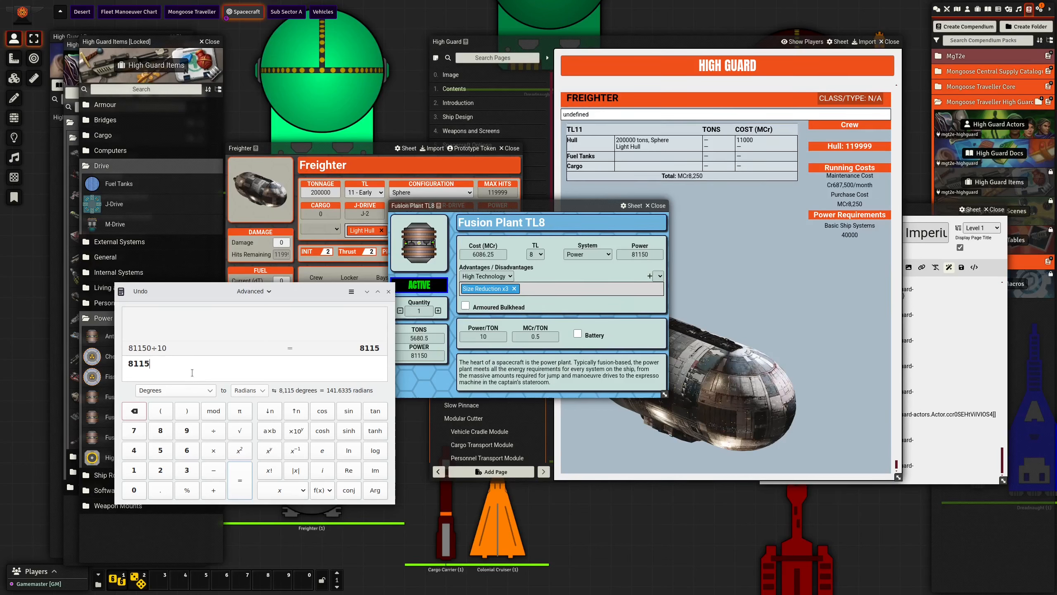
pyautogui.write('/2')
pyautogui.press('Return')
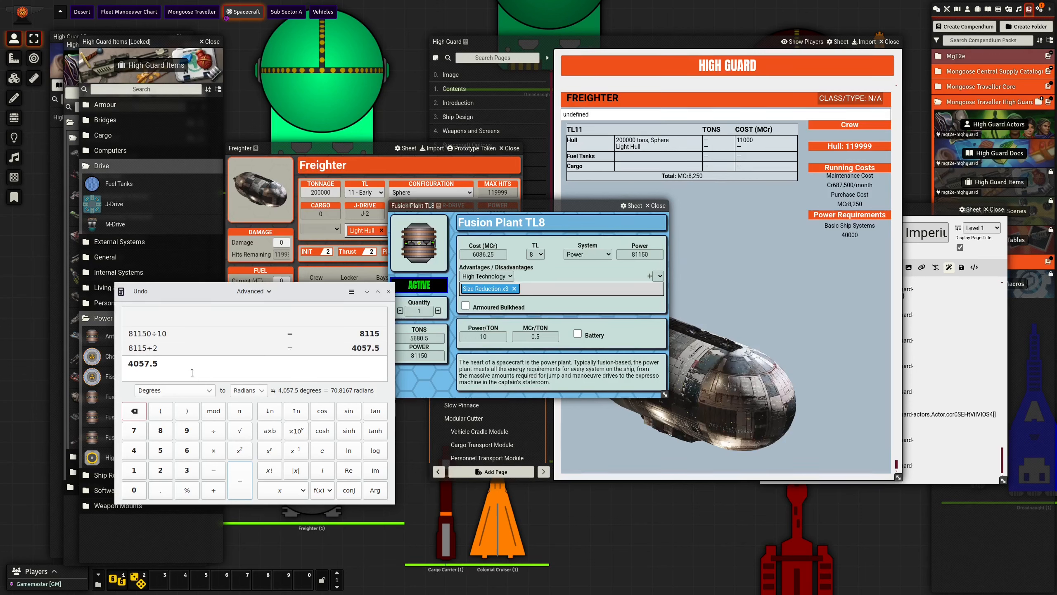
pyautogui.write('*1.5')
pyautogui.press('Return')
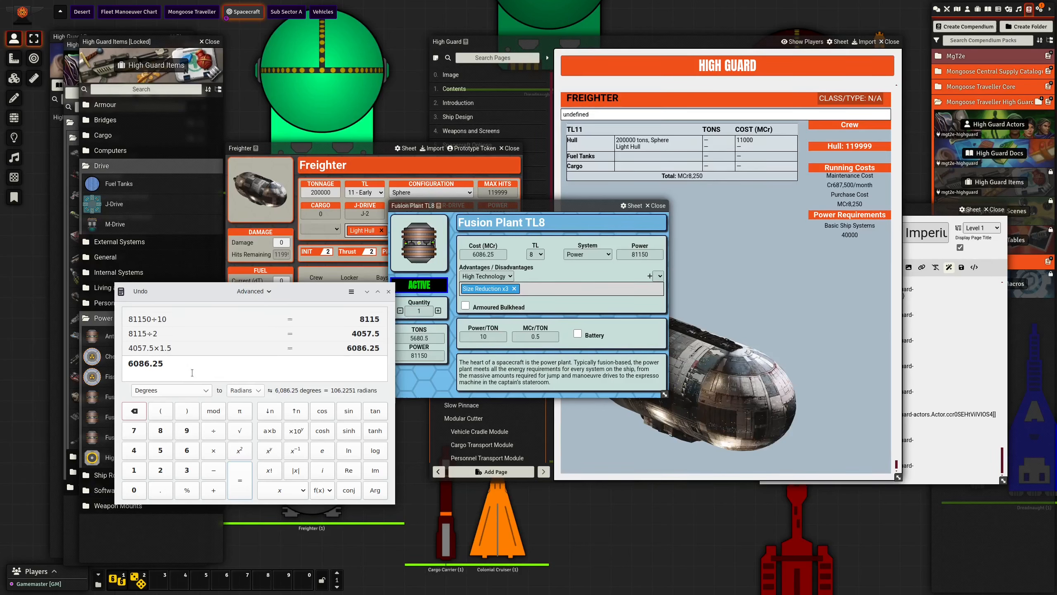
# - Calculate 5680.5 divided by 2 and multiplied by 1.5, and close the calculator and the fusion plant's sheet
pyautogui.press('BackSpace')
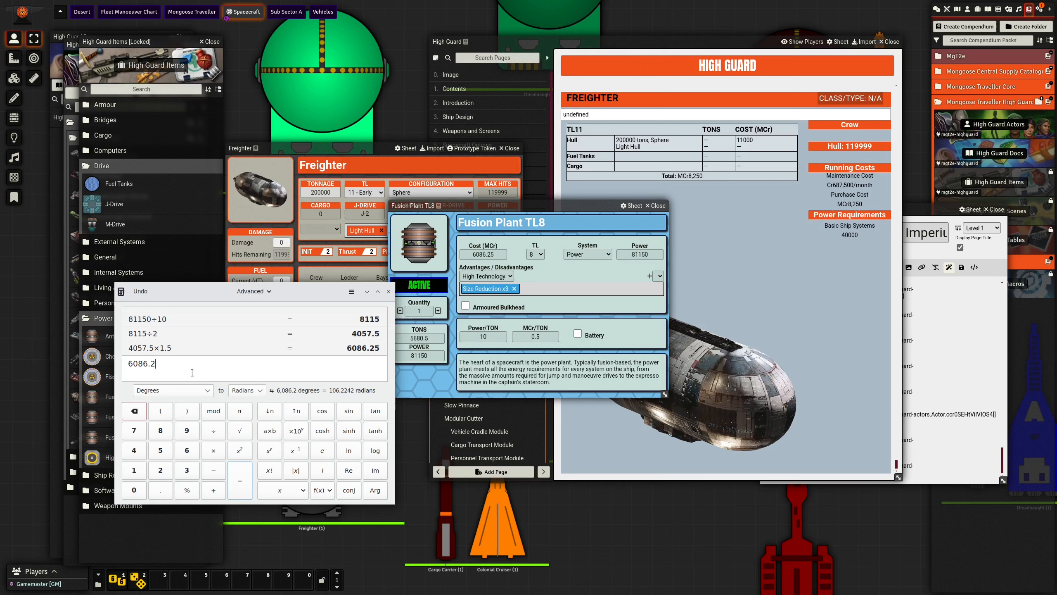
pyautogui.press('BackSpace')
pyautogui.press('BackSpace')
pyautogui.press('BackSpace')
pyautogui.press('BackSpace')
pyautogui.press('BackSpace')
pyautogui.press('BackSpace')
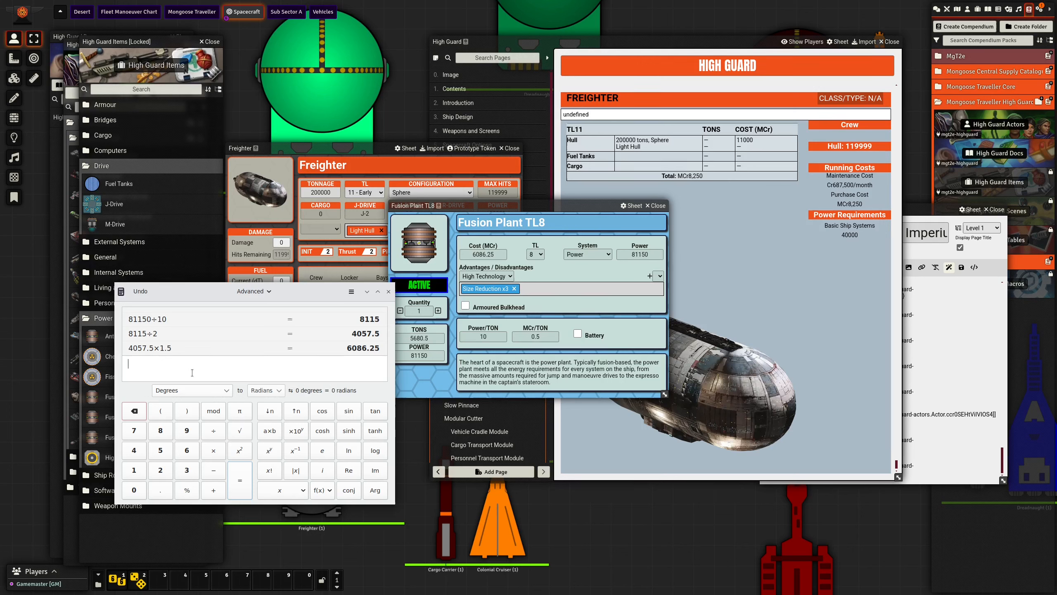
pyautogui.write('56')
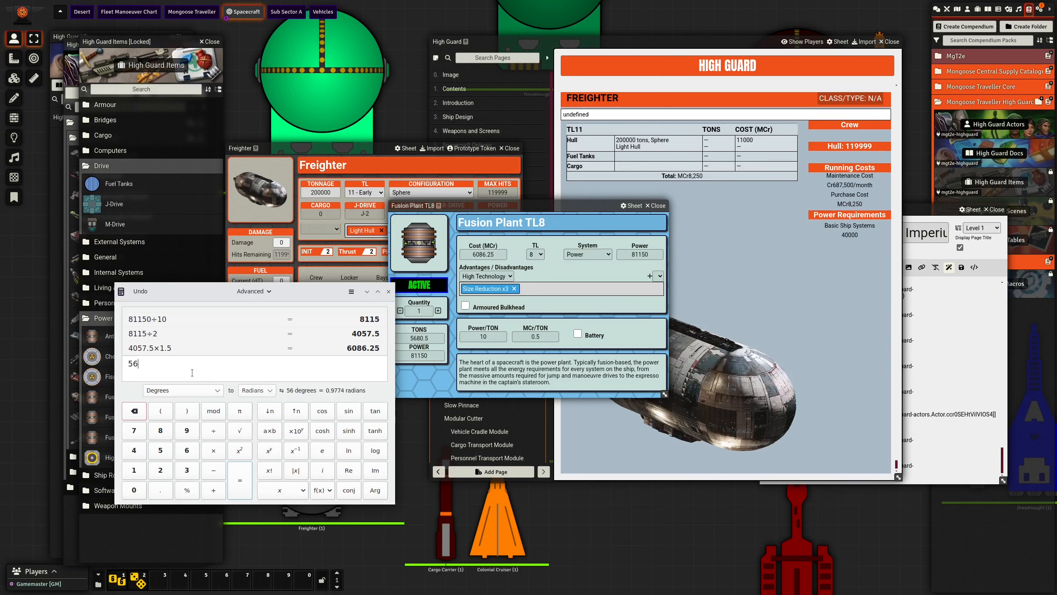
pyautogui.write('80.5')
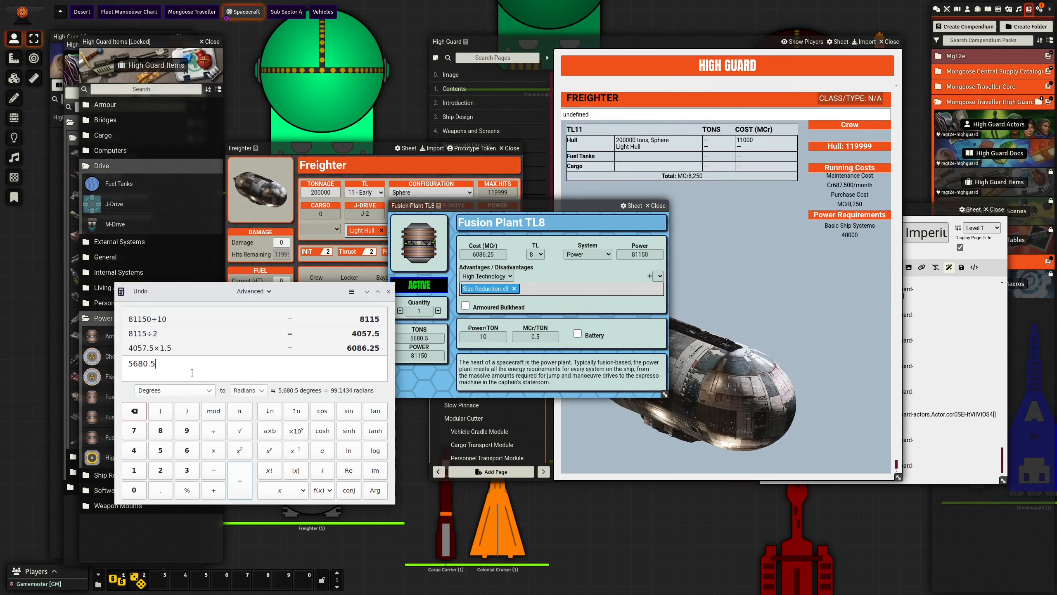
pyautogui.write('/2')
pyautogui.press('Return')
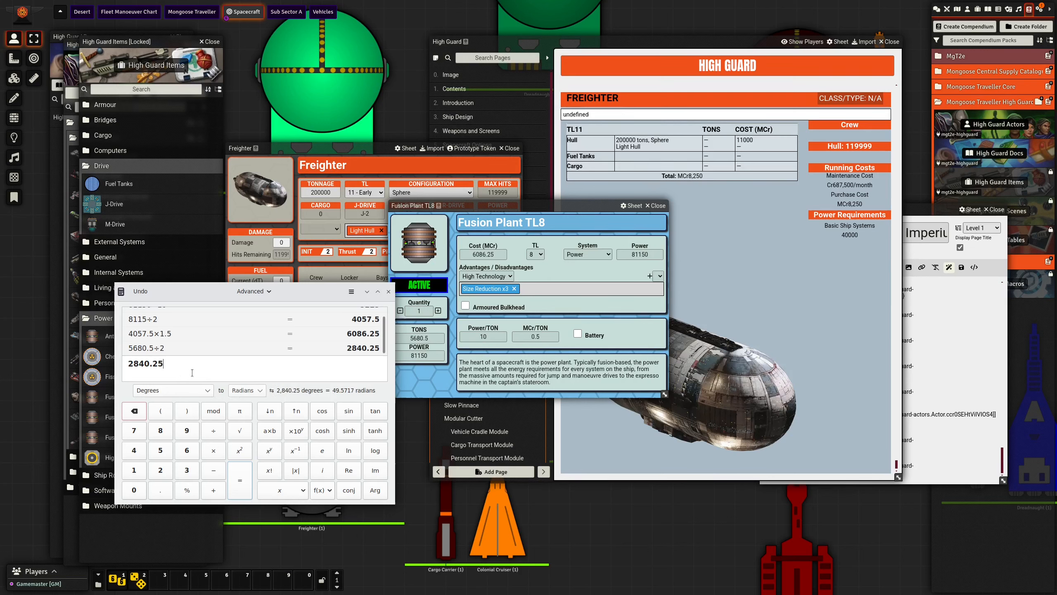
pyautogui.write('*1.5')
pyautogui.press('Return')
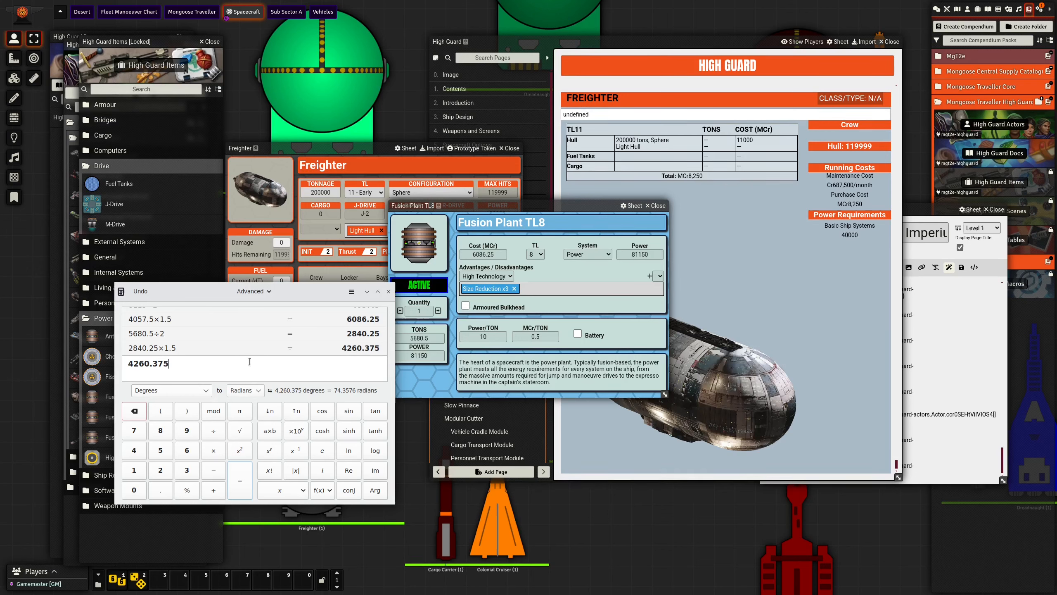
pyautogui.click(389, 291)
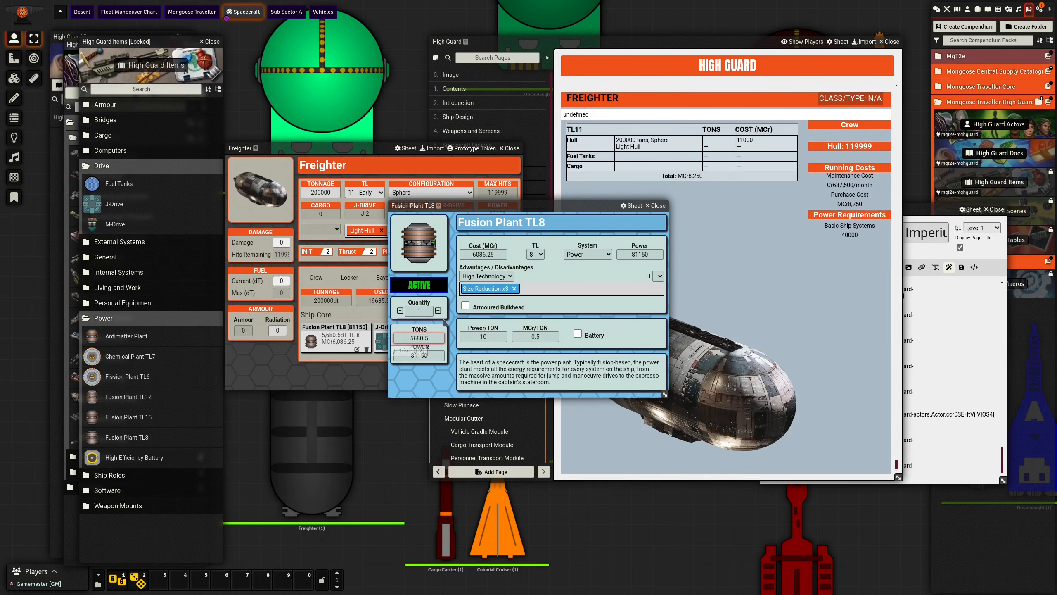
pyautogui.click(656, 205)
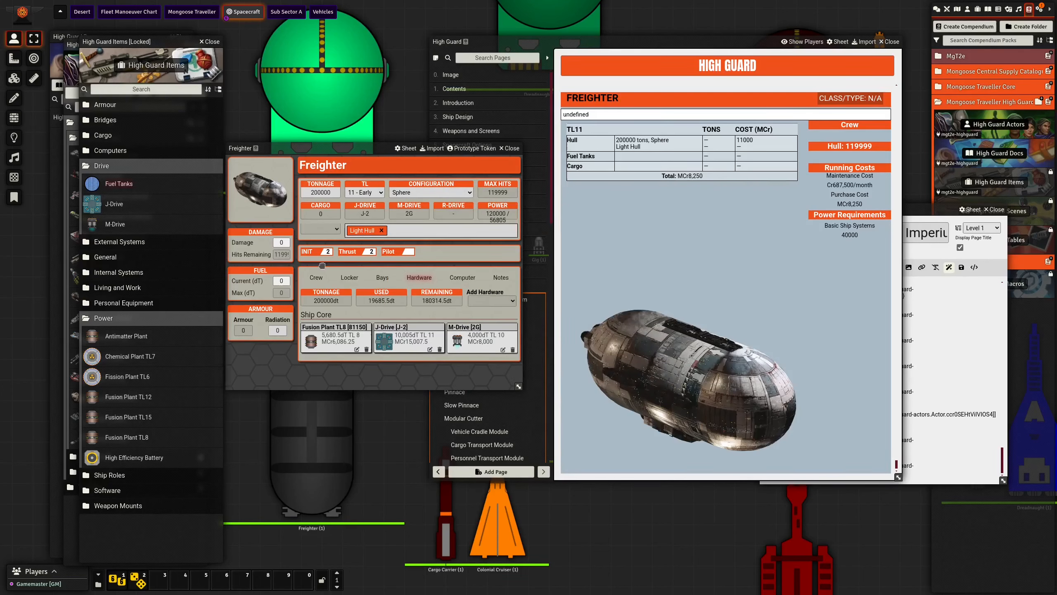
# - Add Fuel Tanks from the Drive items to the Freighter and set their fuel to 40569 tons
pyautogui.moveTo(118, 184); pyautogui.dragTo(456, 352)
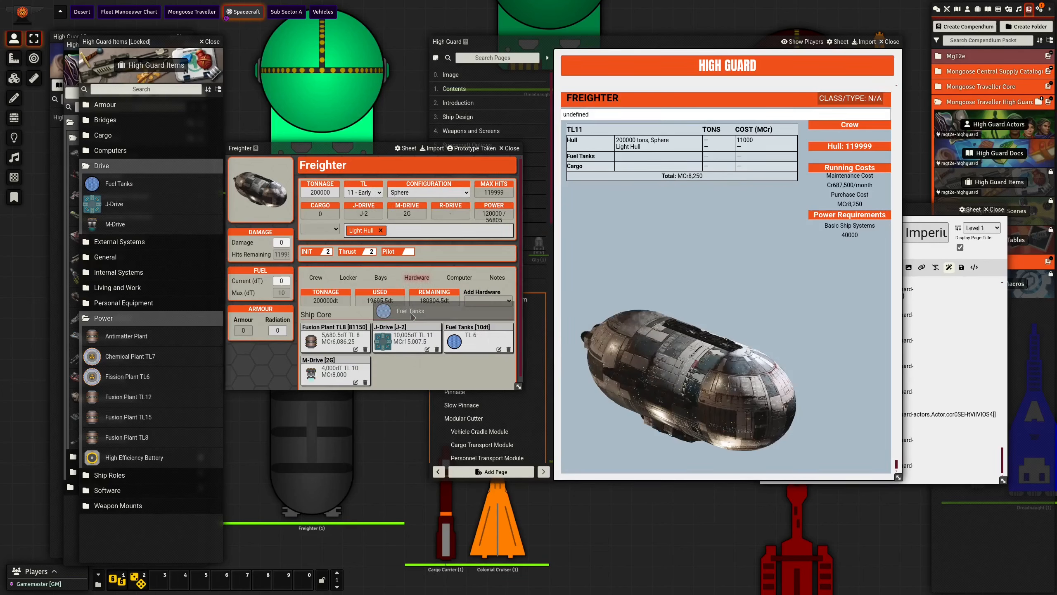
pyautogui.click(498, 349)
pyautogui.doubleClick(635, 253)
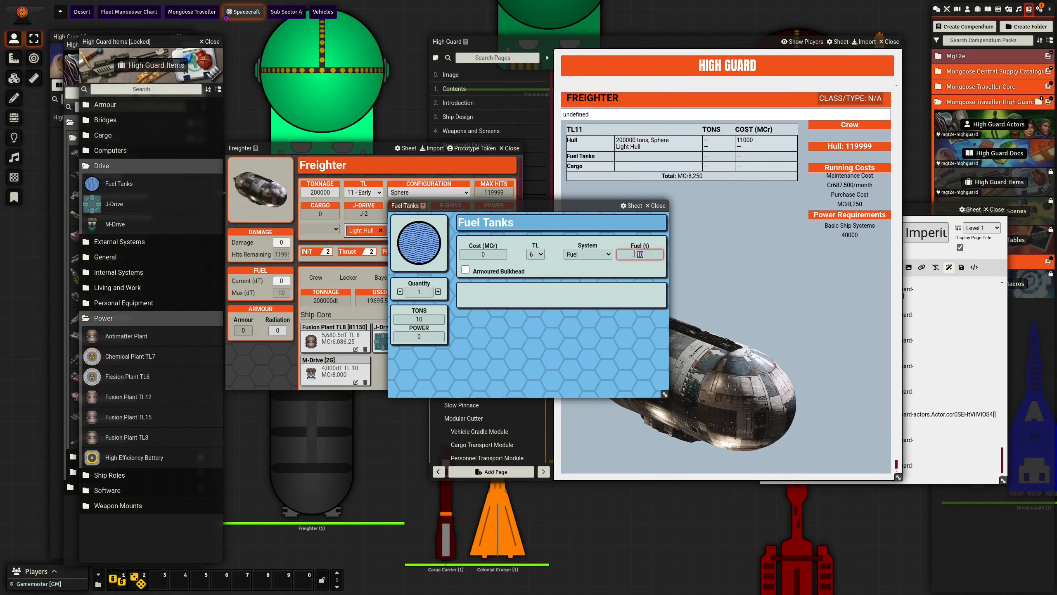
pyautogui.write('40569')
pyautogui.click(637, 270)
# - Save the description "J-2, 4 weeks of operation" on the fuel tanks and close their sheet
pyautogui.click(657, 292)
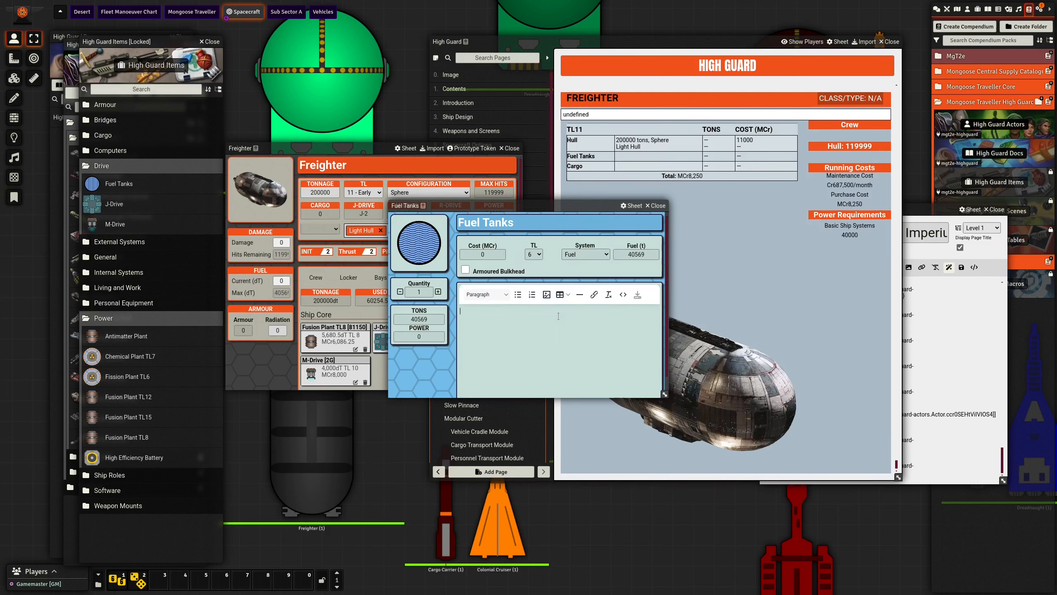
pyautogui.write('J-2, 4 weeks of operation')
pyautogui.click(637, 295)
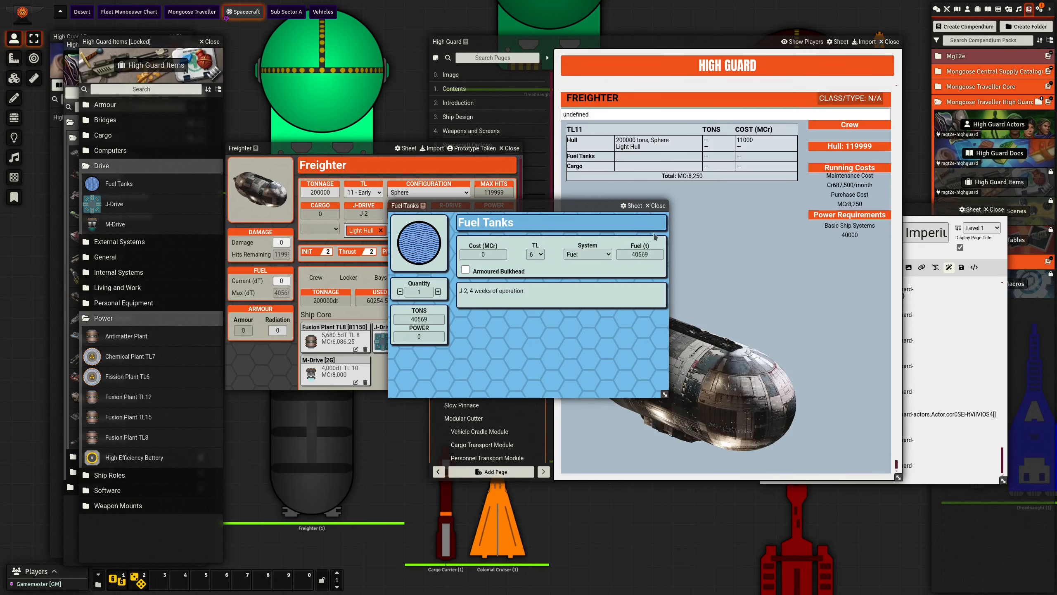
pyautogui.click(656, 205)
# - Add a blank line by the Freighter reference in the spacecraft journal page and bring the High Guard journal forward
pyautogui.click(914, 468)
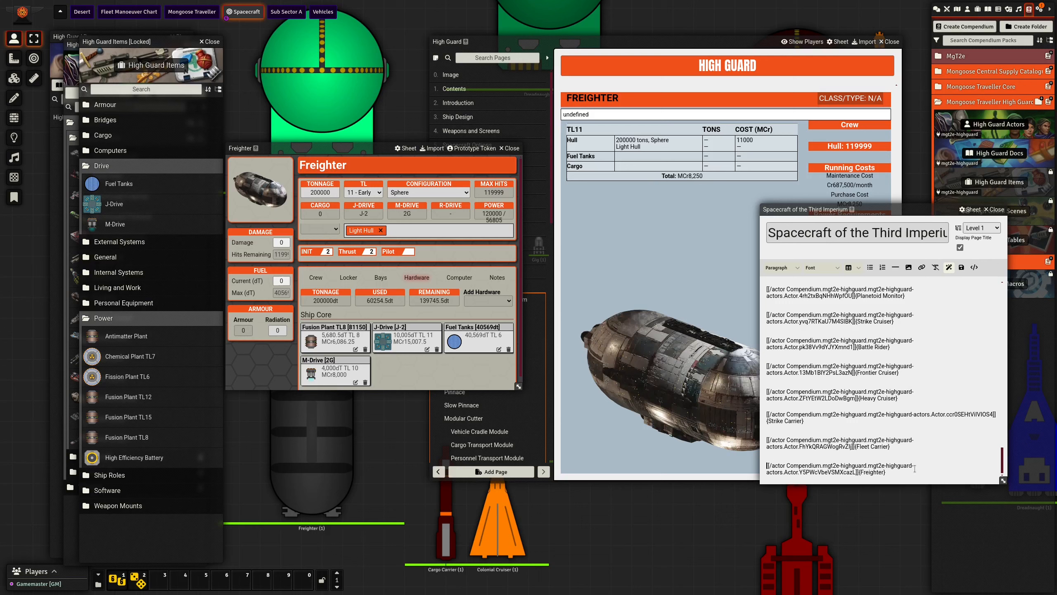
pyautogui.press('Return')
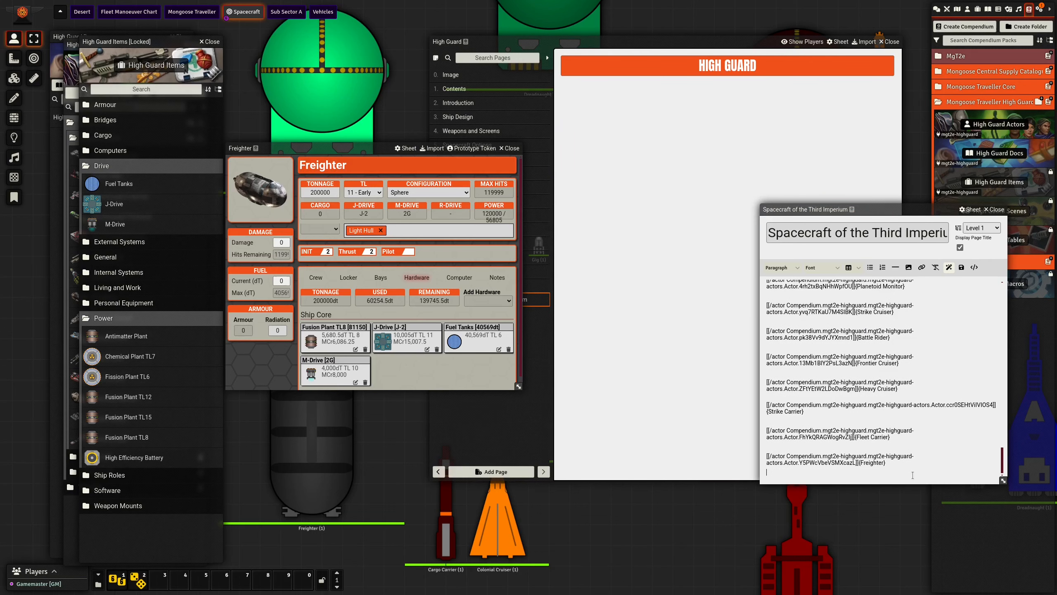
pyautogui.click(697, 54)
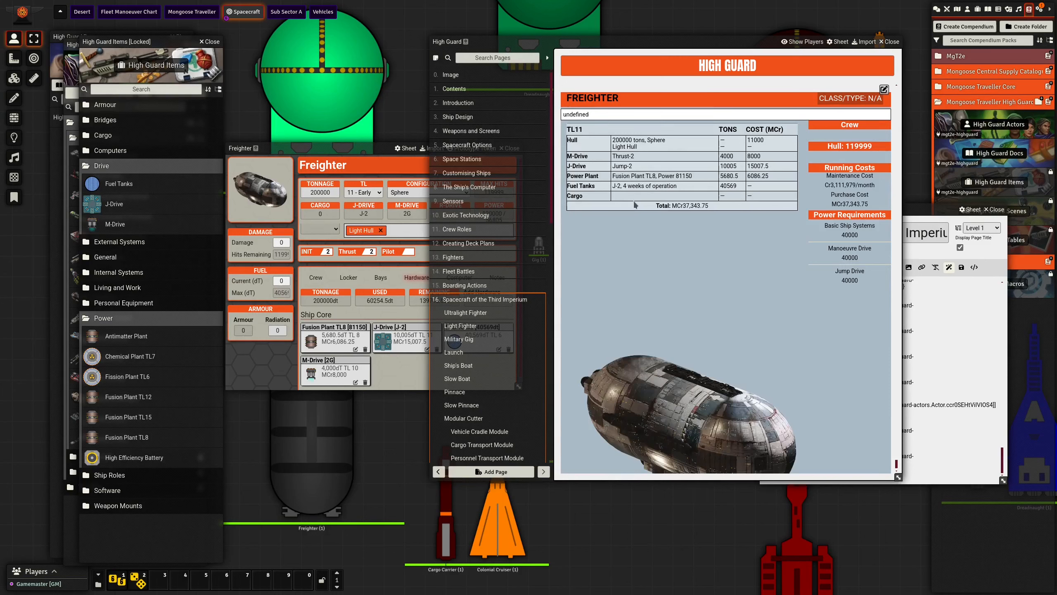
# - Paste both parts of the Galika Megula description into the Freighter's notes
pyautogui.click(338, 148)
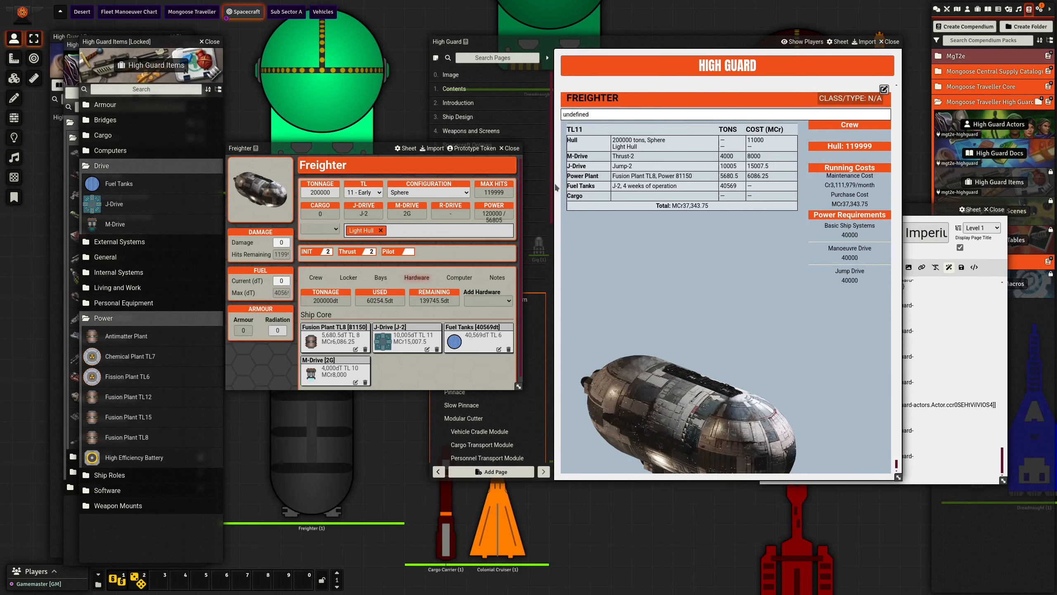
pyautogui.click(497, 278)
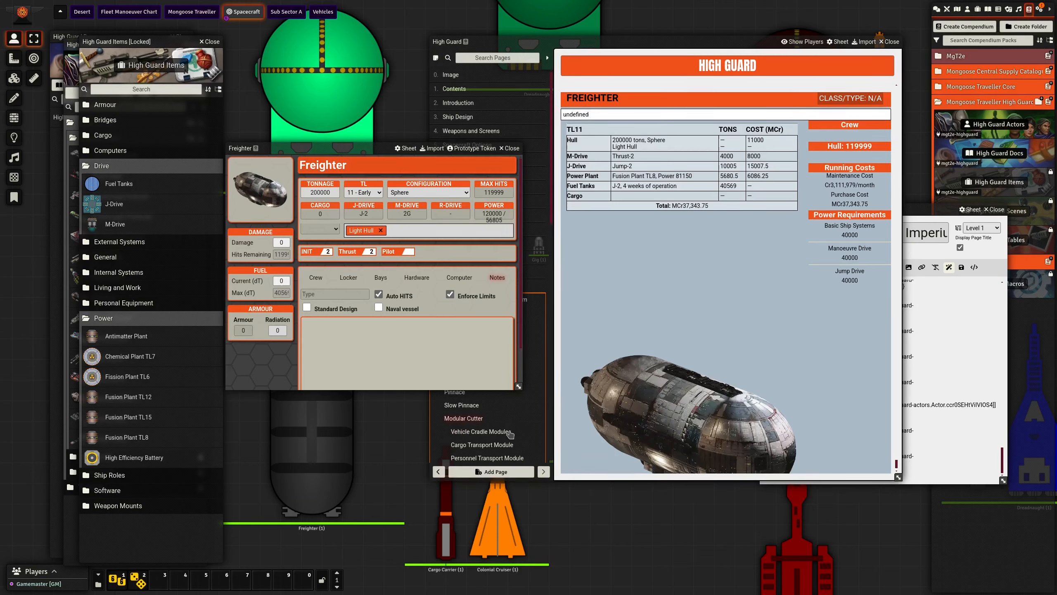
pyautogui.click(503, 326)
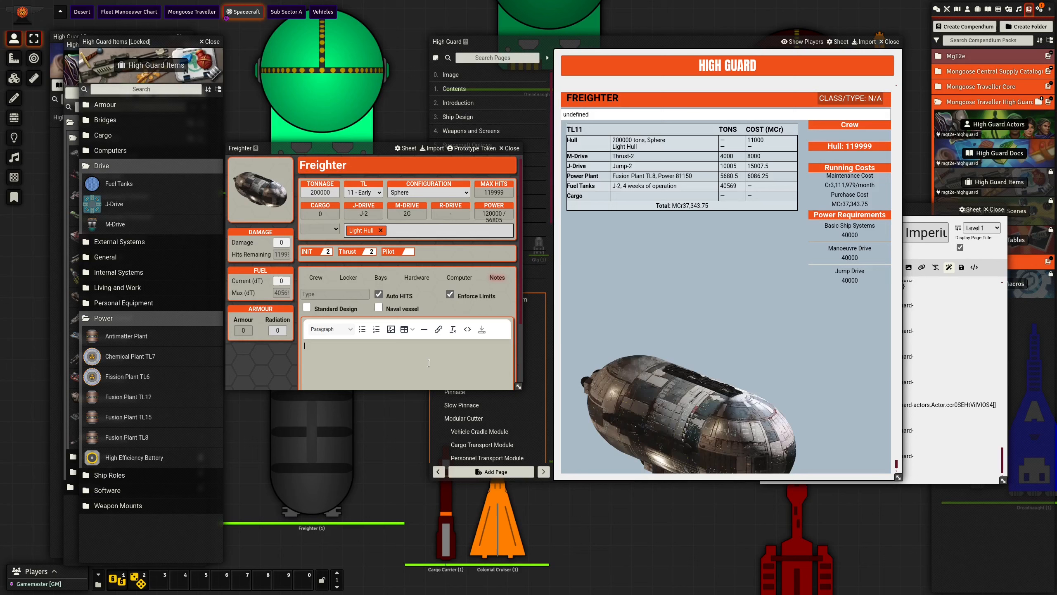
pyautogui.write('The Galika Megula dates back to the late First Imperium. Most examples in service really are that old, although many were mothballed for centuries at a time during the Long Night. Constructing one is a major affair involving multiple shipyards for over 10 years. These freighters were originally designed to promote Vilani mercantile interests to ‘barbarian’ homeworlds')
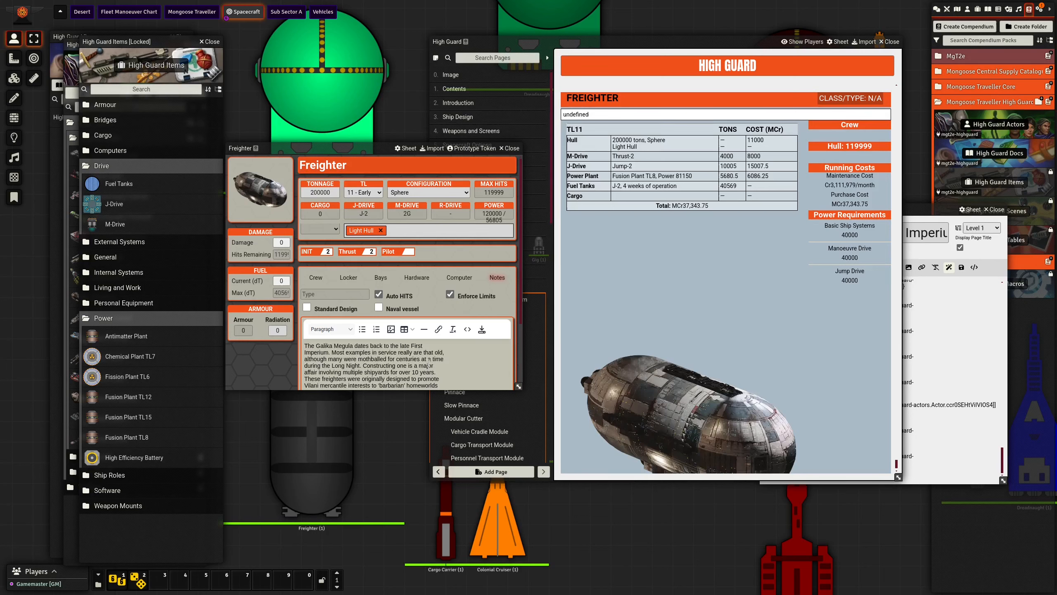
pyautogui.scroll(-2, 424, 356)
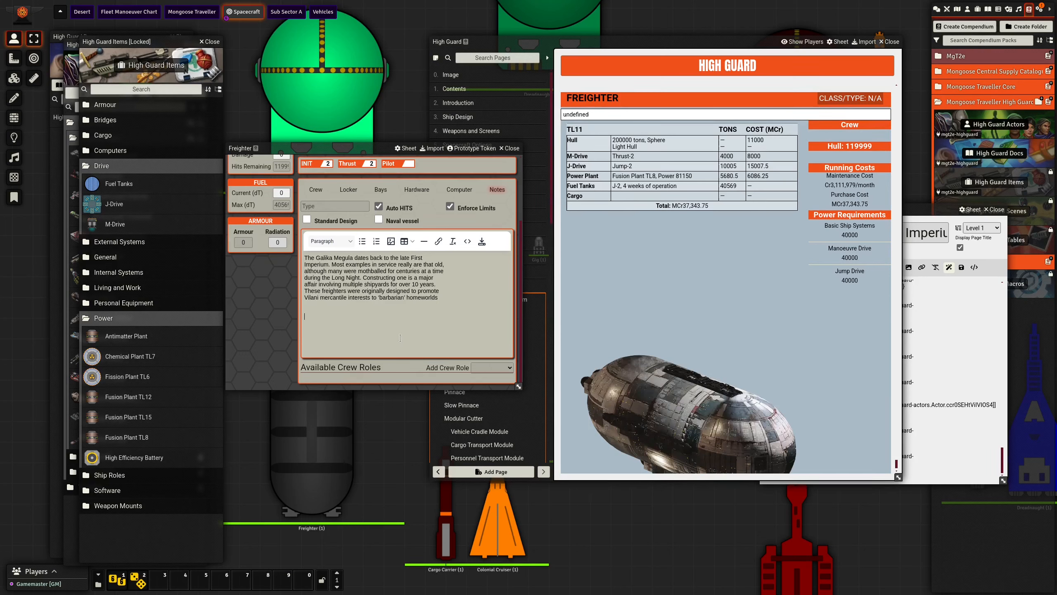
pyautogui.write('that could sustain high volumes of trade but could not be trusted to maintain good starports, thus the ability to conduct wilderness refuelling if necessary, unusual among more modern freighters. At the time, jump-2 showcased the height of Vilani technological superiority. In modern times, these two elements see it conducting trade along the Imperial frontier, often the largest ship a world will ever see.')
# - Remove the hard line breaks within the second pasted part of the notes, starting "that could sustain high volumes of trade"
pyautogui.press('End')
pyautogui.press('Delete')
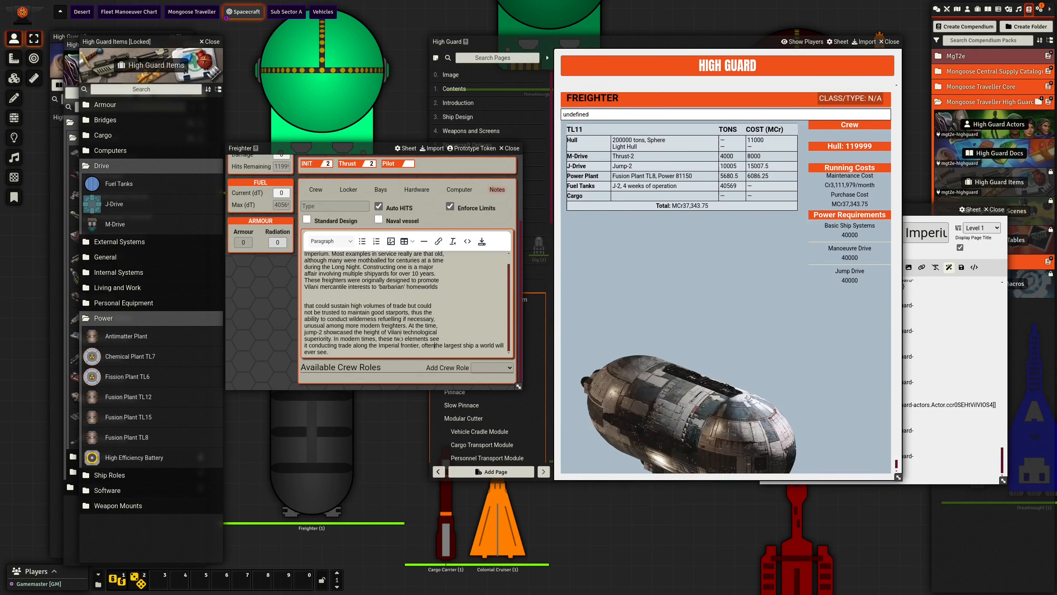
pyautogui.press('Up')
pyautogui.press('End')
pyautogui.press('Delete')
pyautogui.press('Up')
pyautogui.press('Delete')
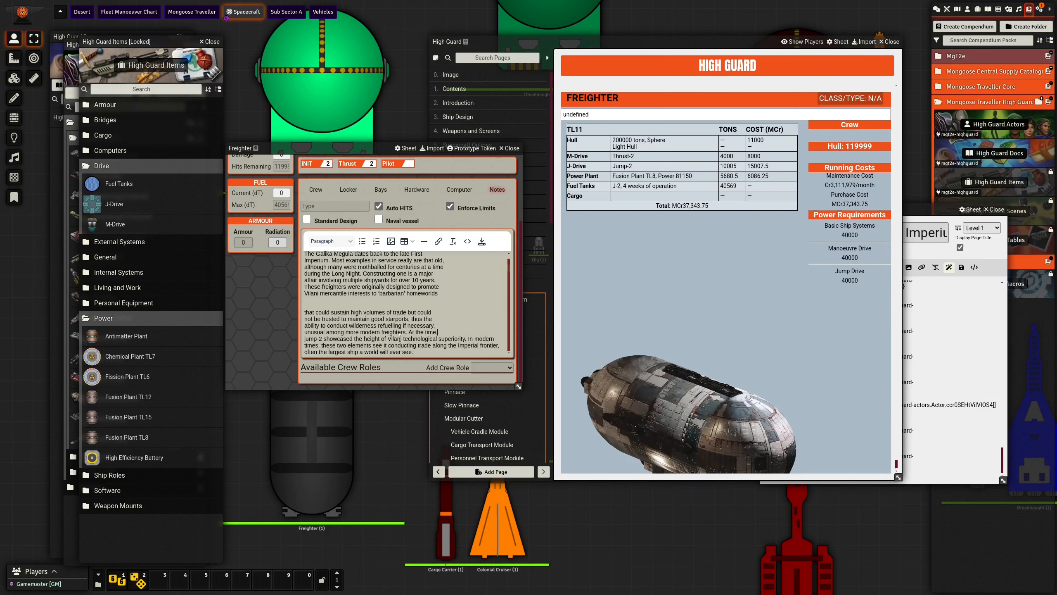
pyautogui.press('Up')
pyautogui.press('End')
pyautogui.press('Delete')
pyautogui.press('Up')
pyautogui.press('End')
pyautogui.press('Delete')
pyautogui.press('Up')
pyautogui.press('End')
pyautogui.press('Delete')
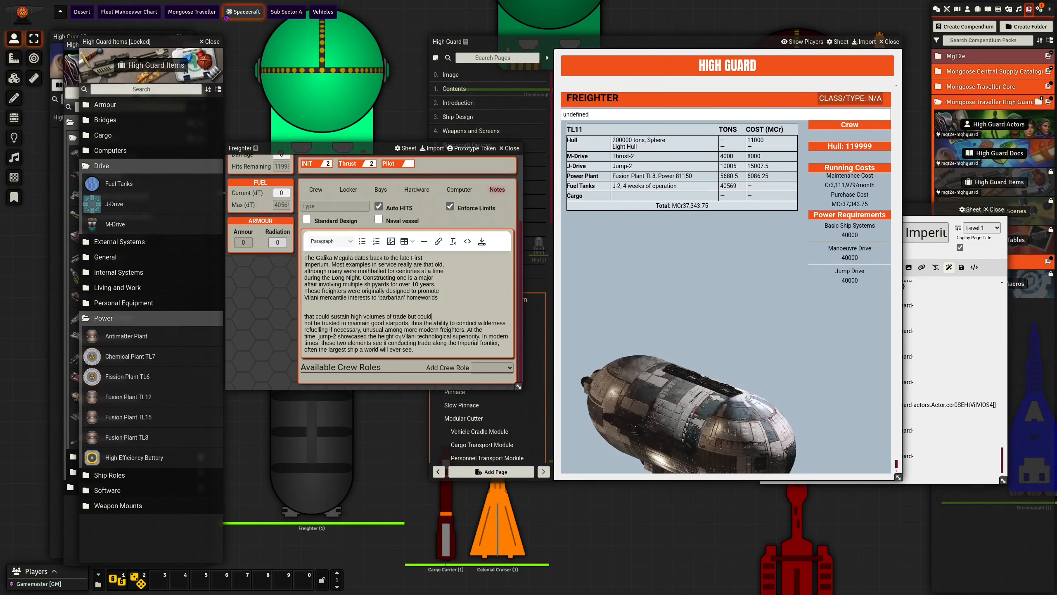
pyautogui.press('Up')
pyautogui.press('End')
pyautogui.press('Delete')
# - Remove the gap between the two pasted parts so "'barbarian' homeworlds" runs on into "that could sustain"
pyautogui.press('Up')
pyautogui.press('End')
pyautogui.press('BackSpace')
pyautogui.press('Delete')
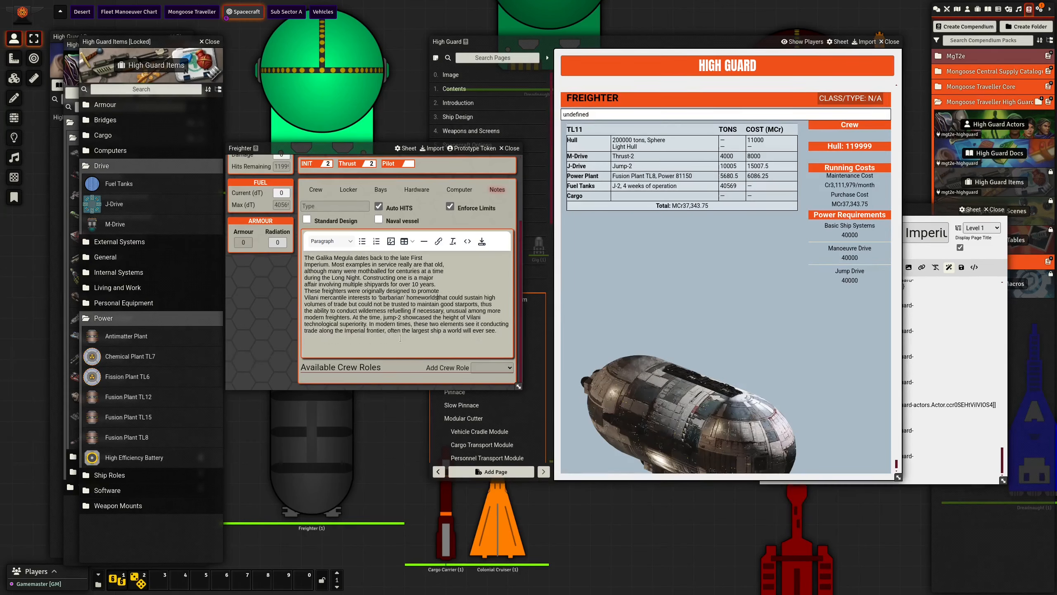
pyautogui.press('Delete')
# - Join the line ending "designed to promote" to the text below and begin a new paragraph at "These freighters"
pyautogui.press('Up')
pyautogui.press('End')
pyautogui.press('Delete')
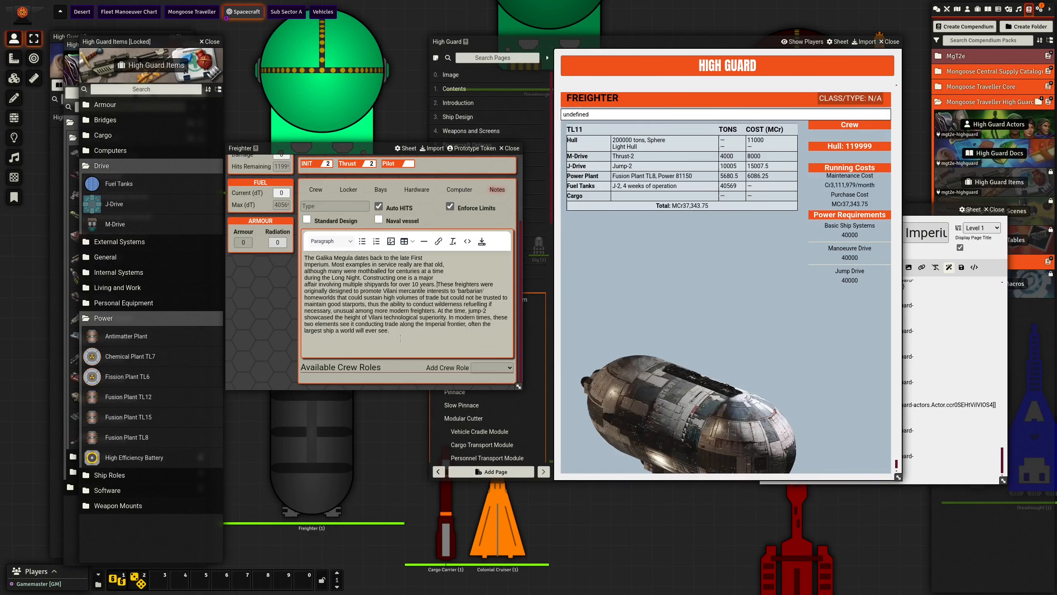
pyautogui.press('BackSpace')
pyautogui.press('Return')
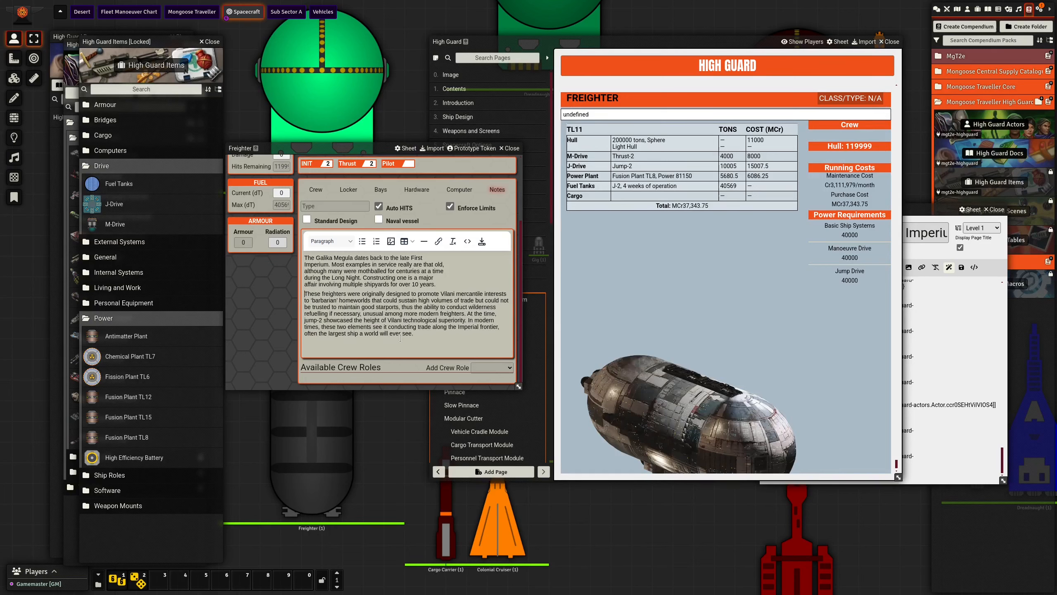
# - Remove the hard line breaks from the first paragraph of the Freighter's notes, starting "The Galika Megula dates back", and save the notes
pyautogui.press('Delete')
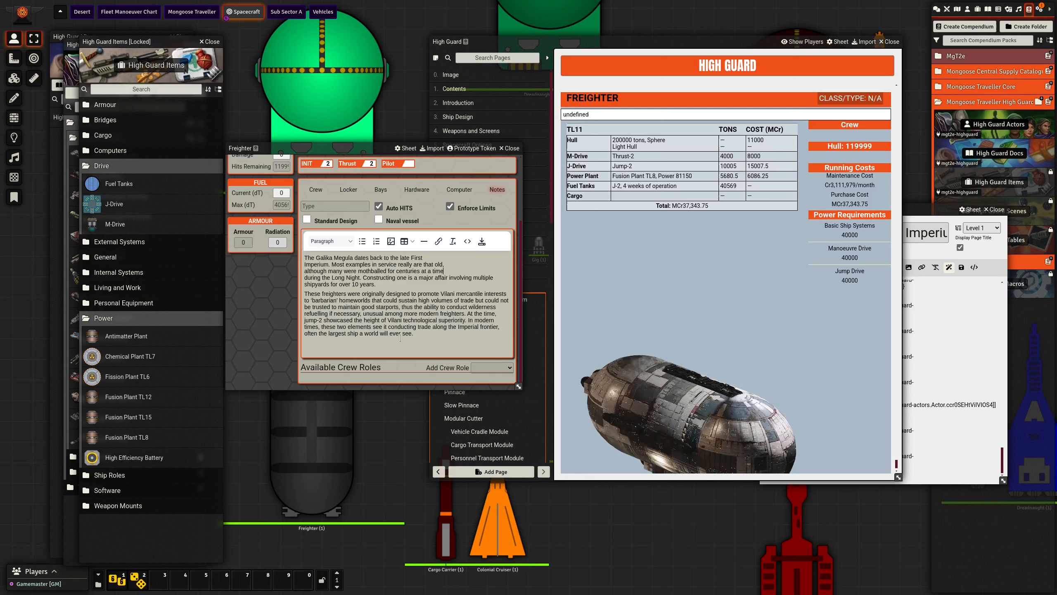
pyautogui.press('Delete')
pyautogui.press('Up')
pyautogui.press('End')
pyautogui.press('Delete')
pyautogui.press('Up')
pyautogui.press('End')
pyautogui.press('Delete')
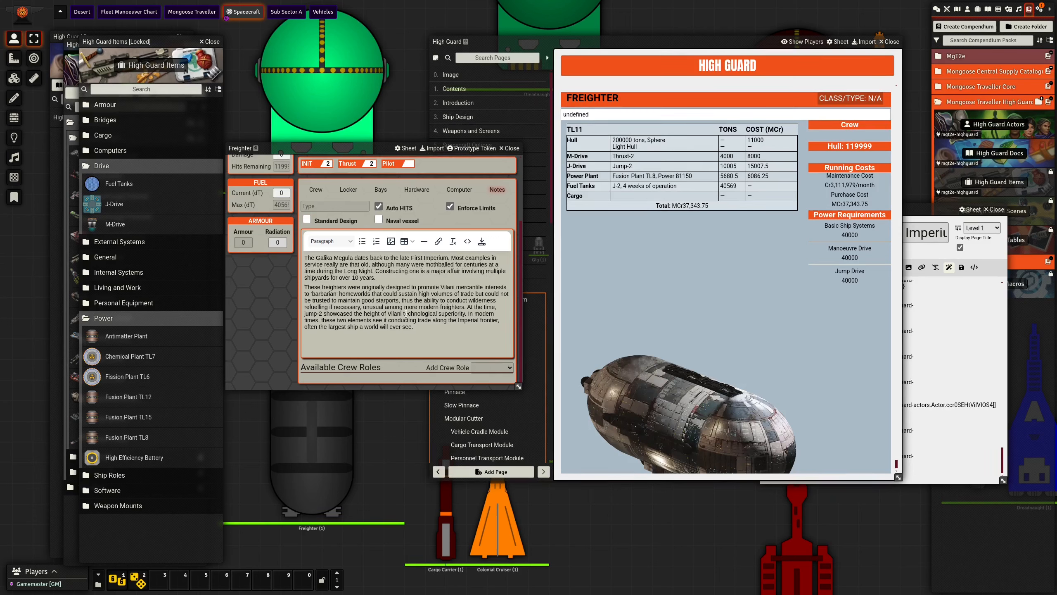
pyautogui.click(481, 241)
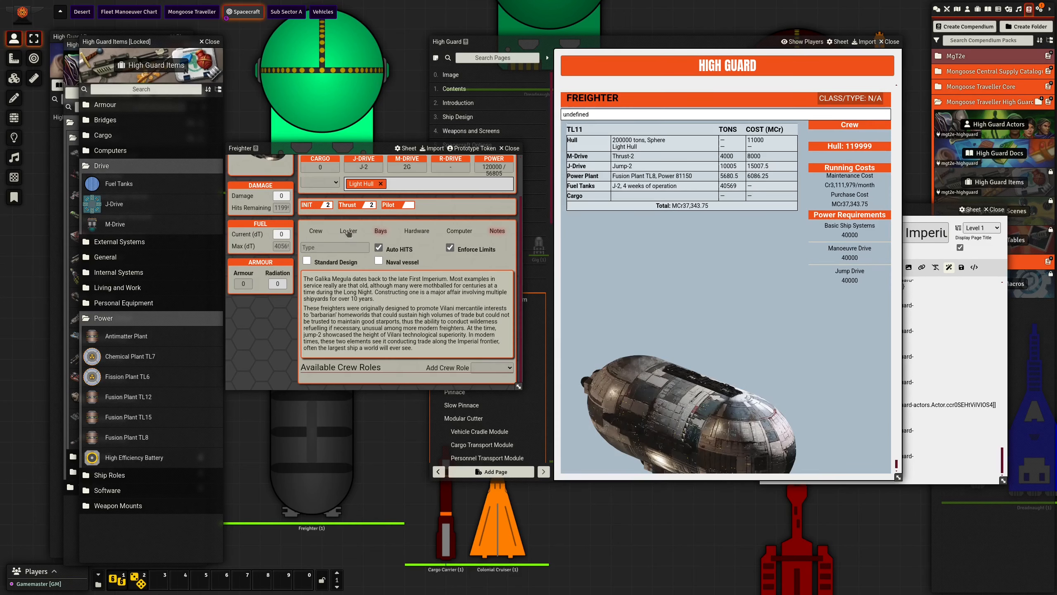
# - Set the Freighter's type to Galika Megula, mark it as a Standard Design, and return to its journal page
pyautogui.click(337, 246)
pyautogui.write('Galika Megula')
pyautogui.click(435, 262)
pyautogui.click(318, 267)
pyautogui.click(917, 471)
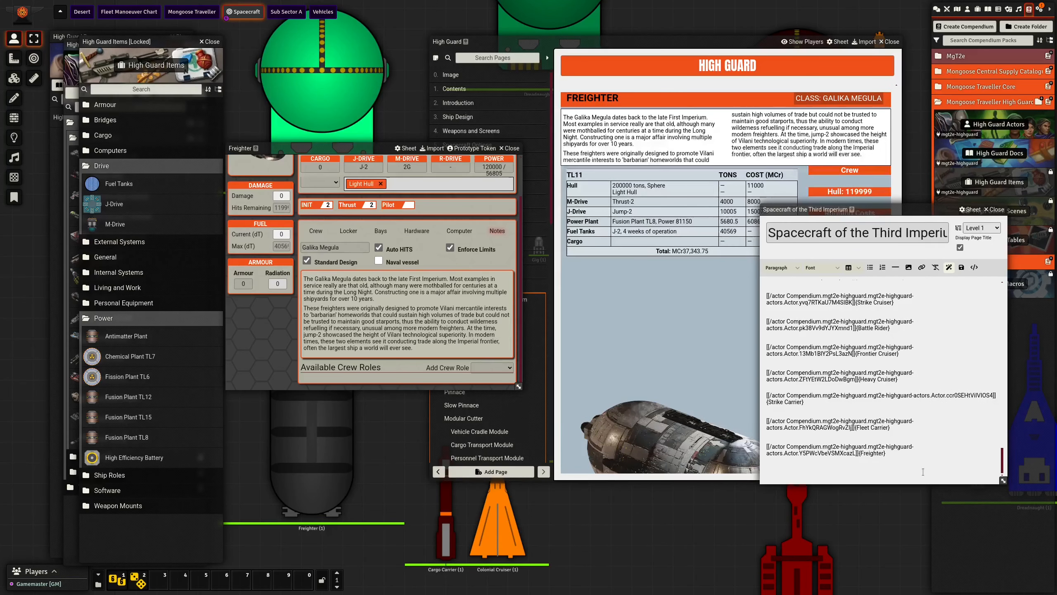
pyautogui.click(685, 42)
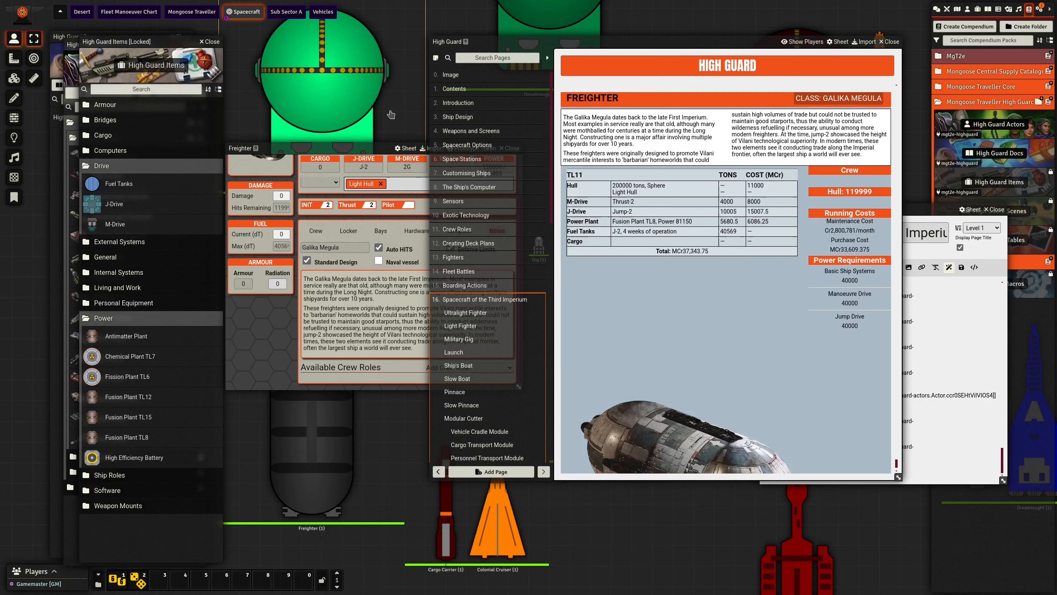
# - Add a Bridge from the High Guard items to the Freighter's hardware and check its details
pyautogui.scroll(2, 346, 303)
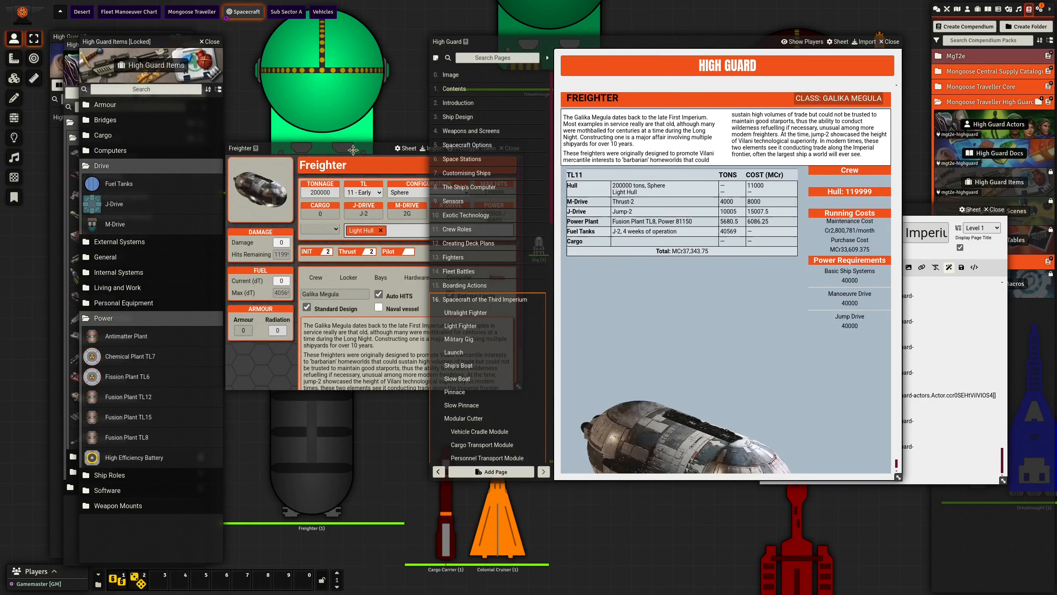
pyautogui.click(355, 216)
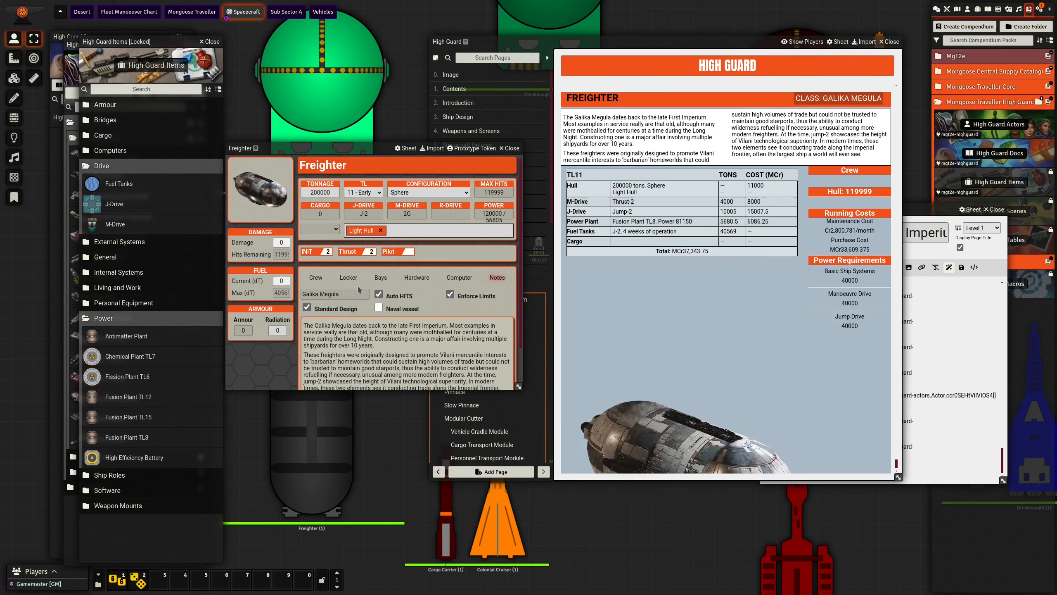
pyautogui.click(419, 280)
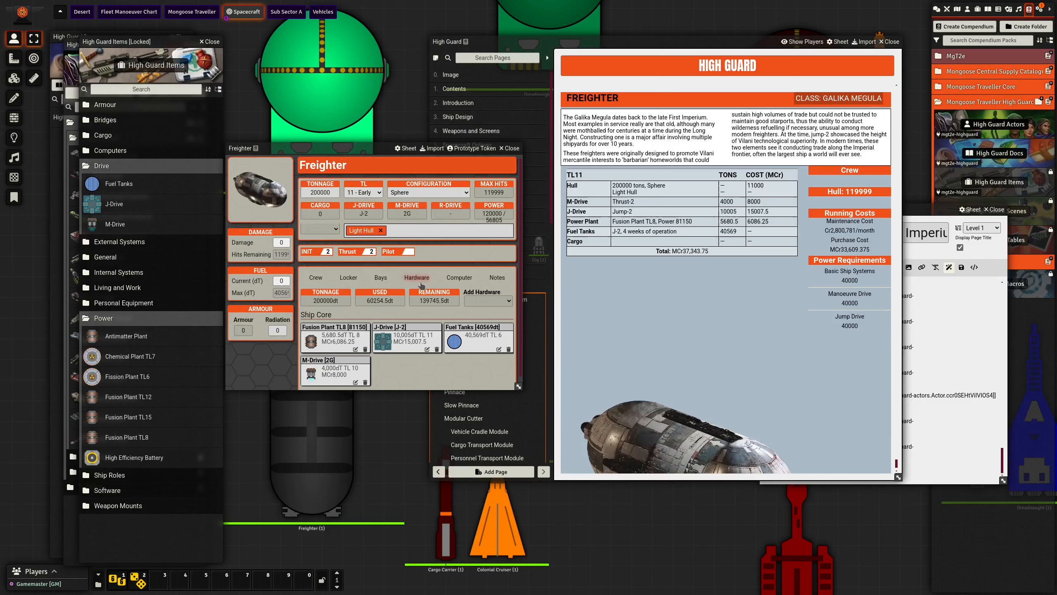
pyautogui.scroll(-1, 421, 285)
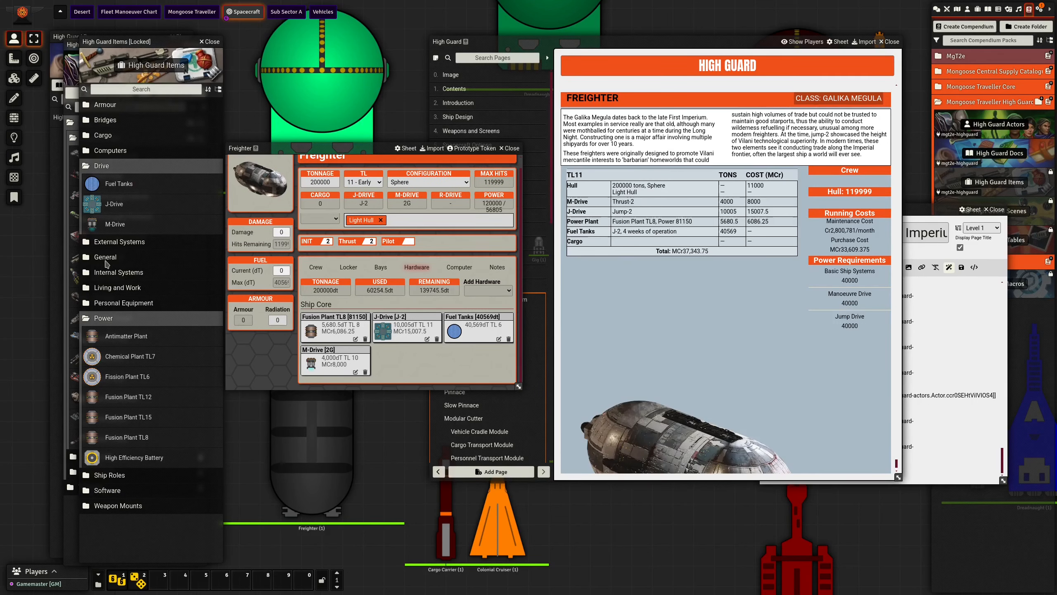
pyautogui.click(103, 125)
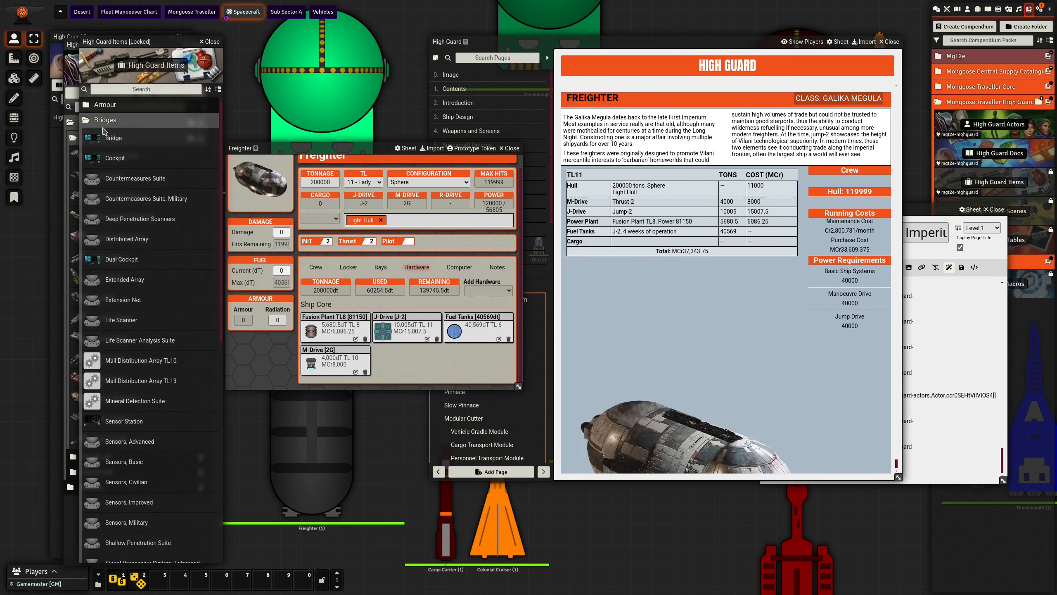
pyautogui.moveTo(104, 130); pyautogui.dragTo(420, 363)
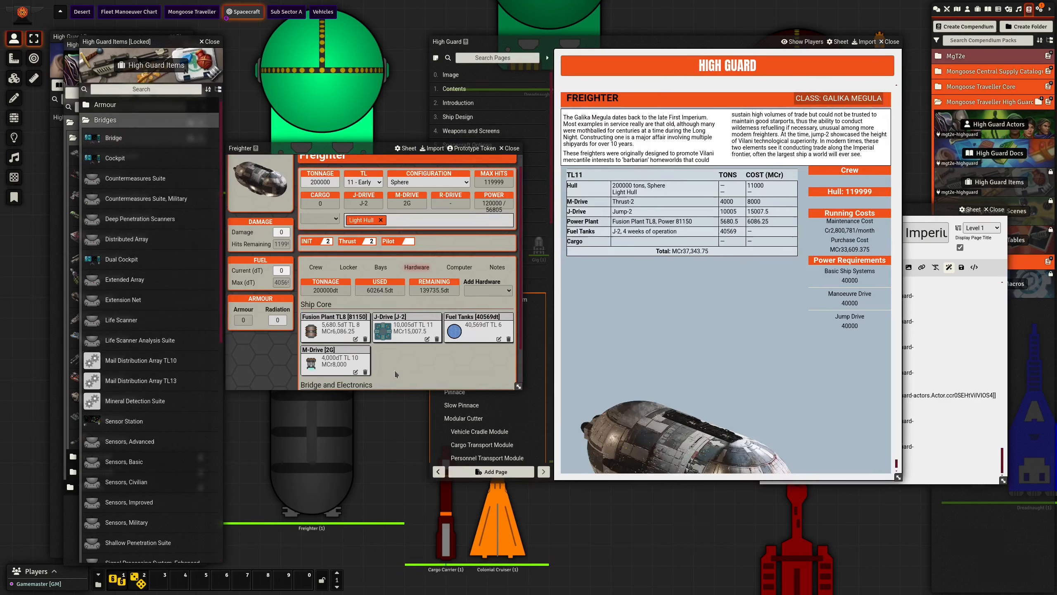
pyautogui.scroll(-1, 396, 374)
pyautogui.click(355, 372)
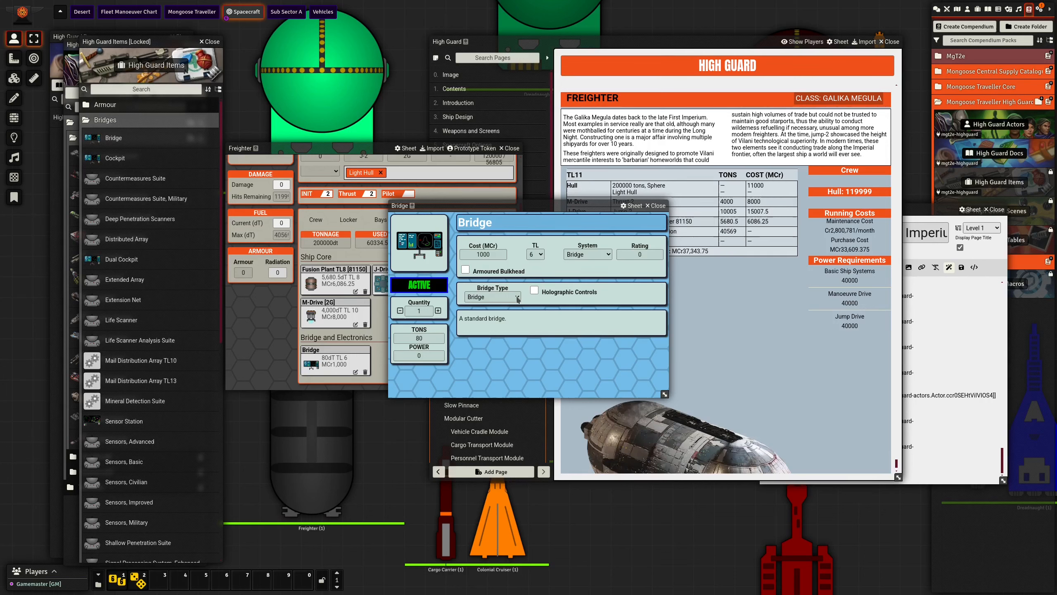
pyautogui.click(657, 206)
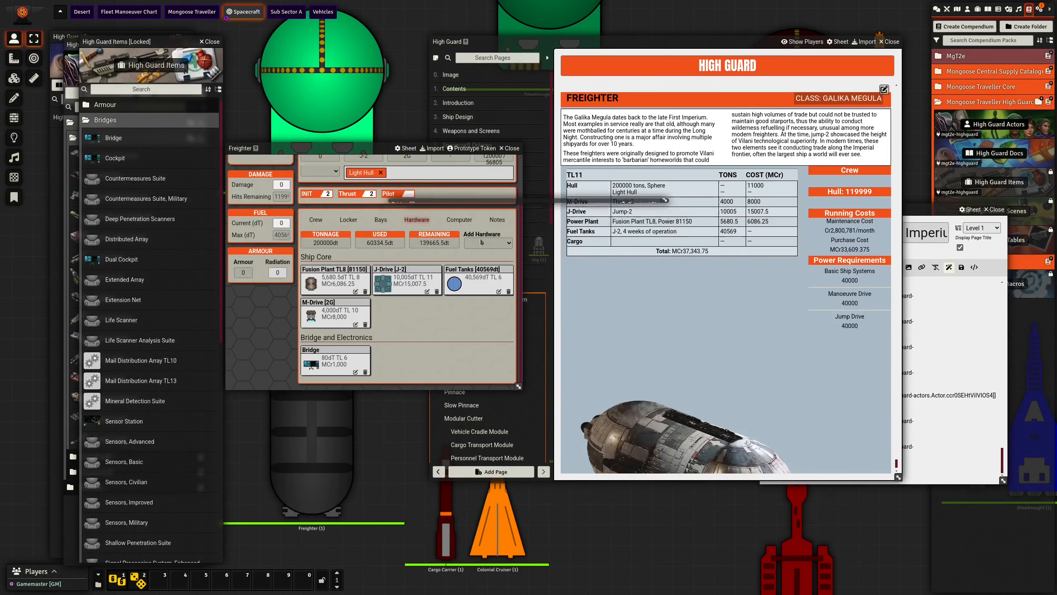
# - Add a Computer/10 from the High Guard items to the Freighter and check its details
pyautogui.scroll(-7, 102, 292)
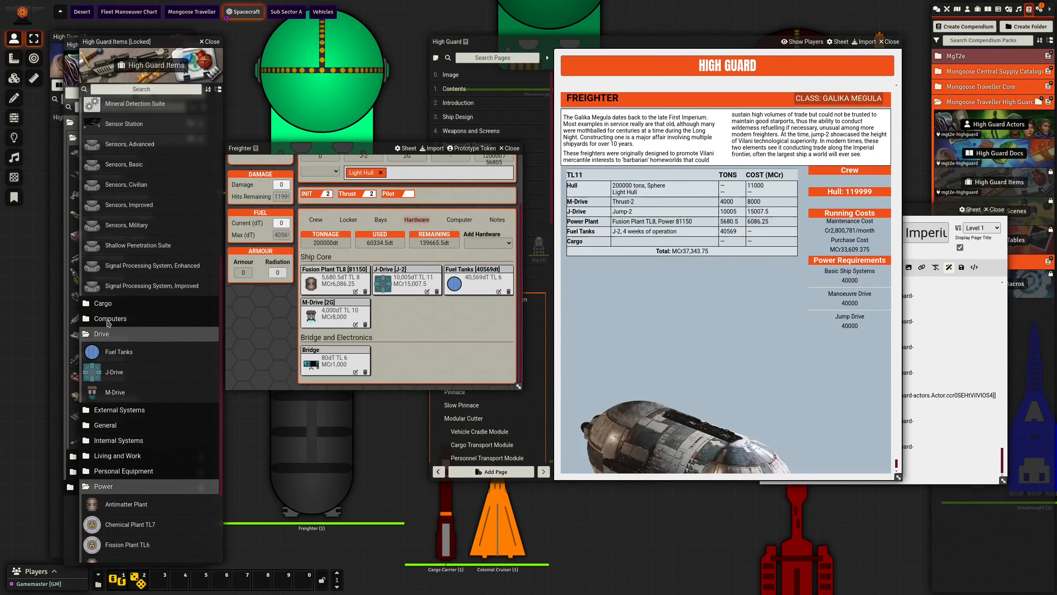
pyautogui.click(109, 319)
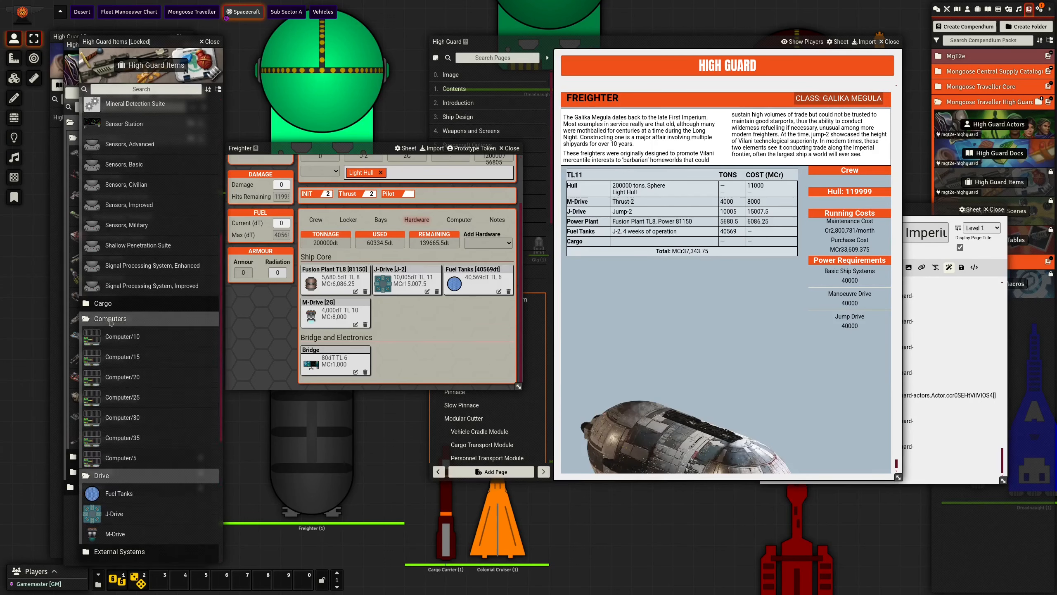
pyautogui.moveTo(111, 337); pyautogui.dragTo(352, 366)
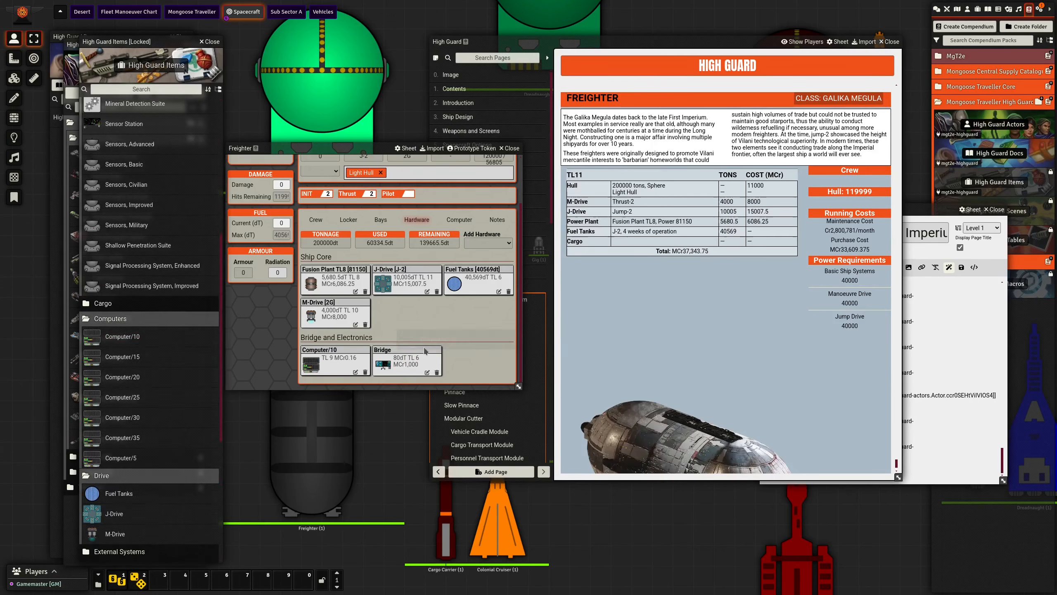
pyautogui.click(355, 372)
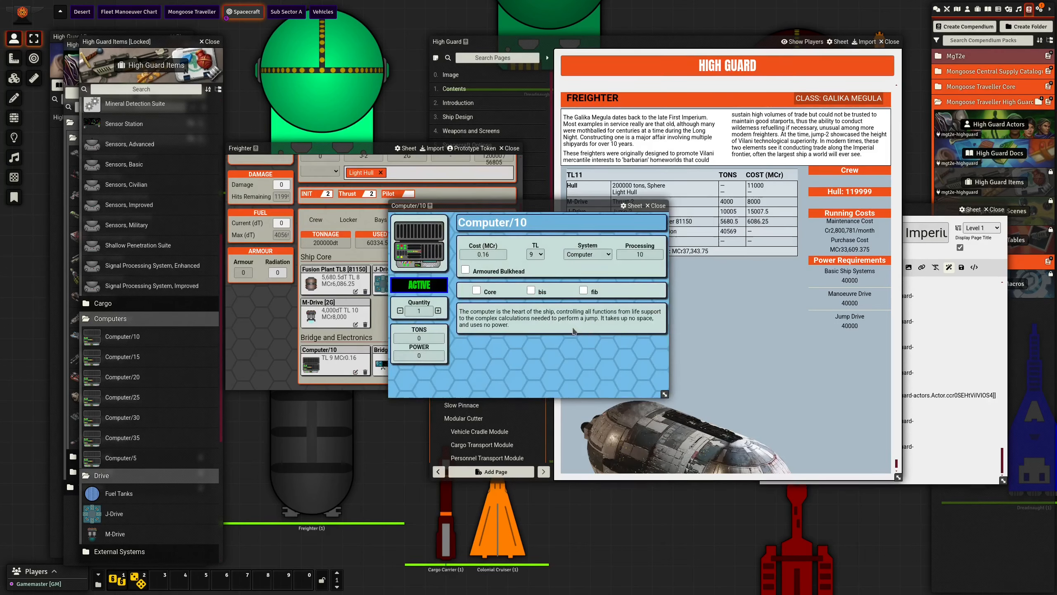
pyautogui.click(656, 205)
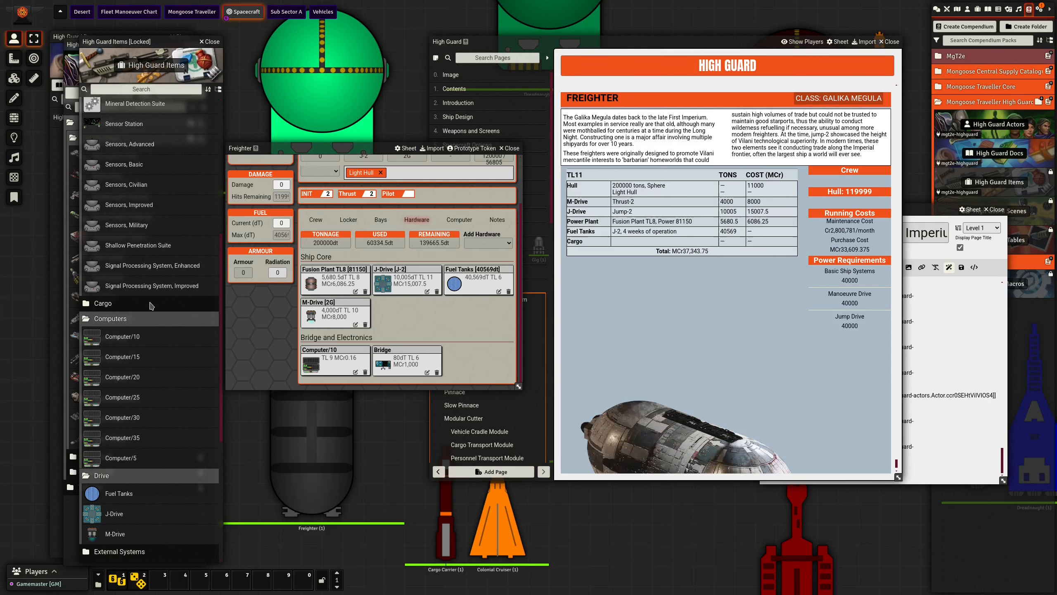
# - Add Sensors, Basic and a Distributed Array from the High Guard items to the Freighter
pyautogui.scroll(1, 151, 303)
pyautogui.moveTo(124, 263); pyautogui.dragTo(416, 326)
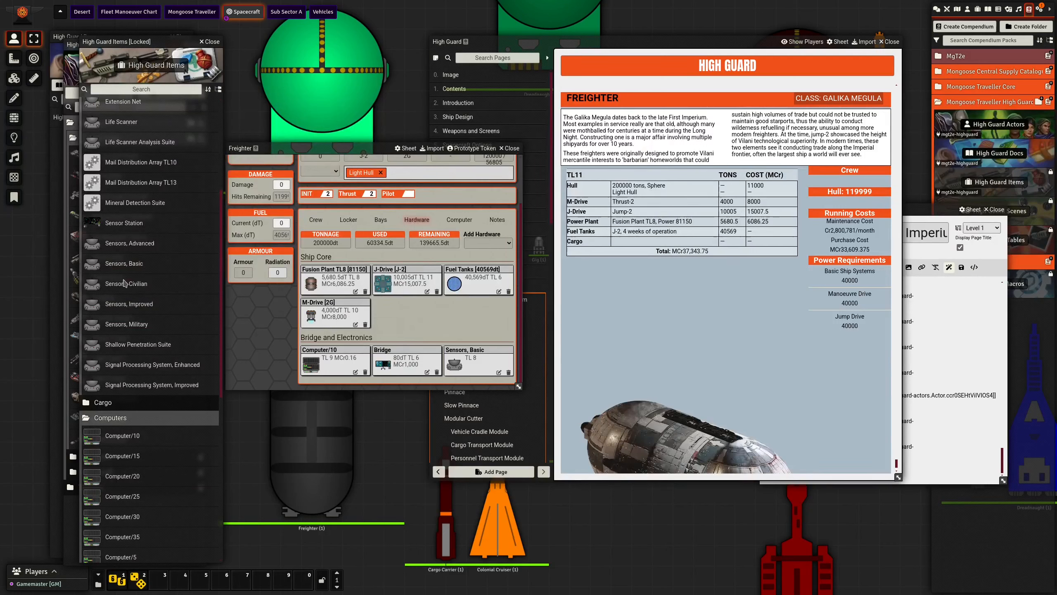
pyautogui.scroll(3, 127, 288)
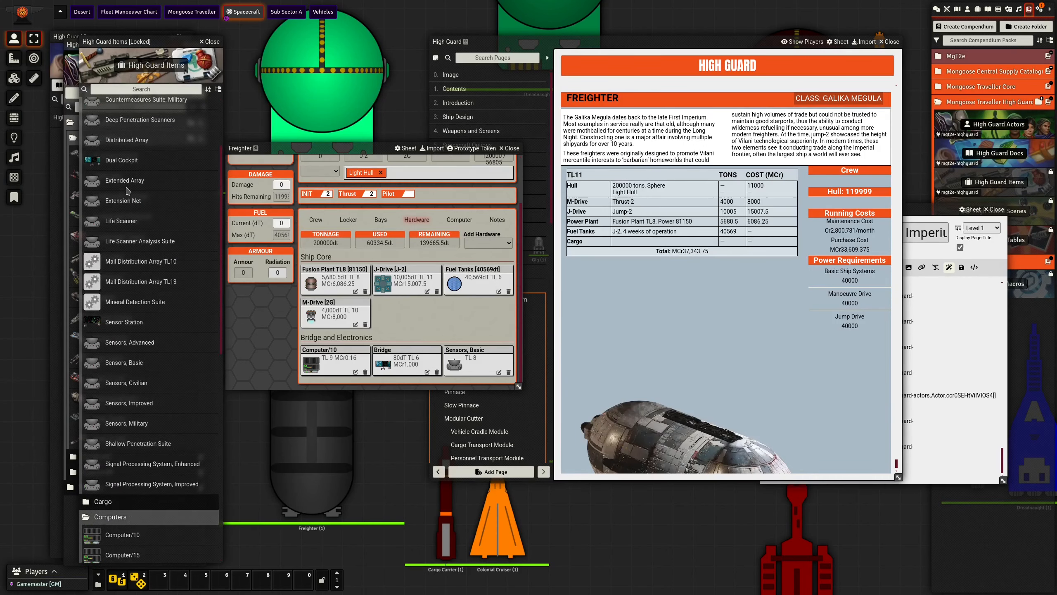
pyautogui.moveTo(121, 142); pyautogui.dragTo(413, 325)
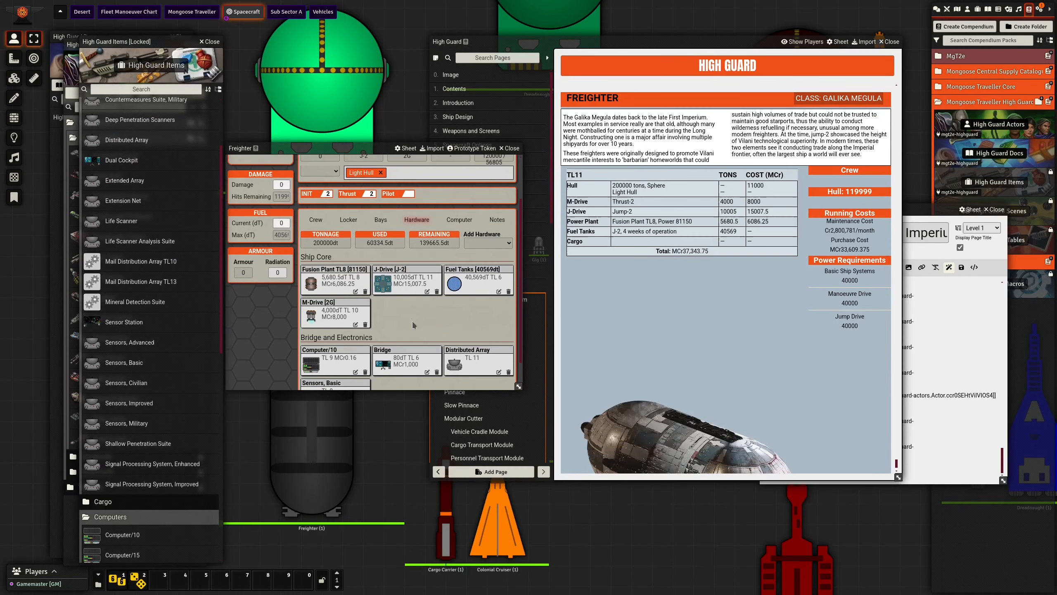
# - Compare the details and descriptions of the Freighter's Distributed Array and Sensors, Basic items
pyautogui.scroll(-1, 412, 325)
pyautogui.click(498, 339)
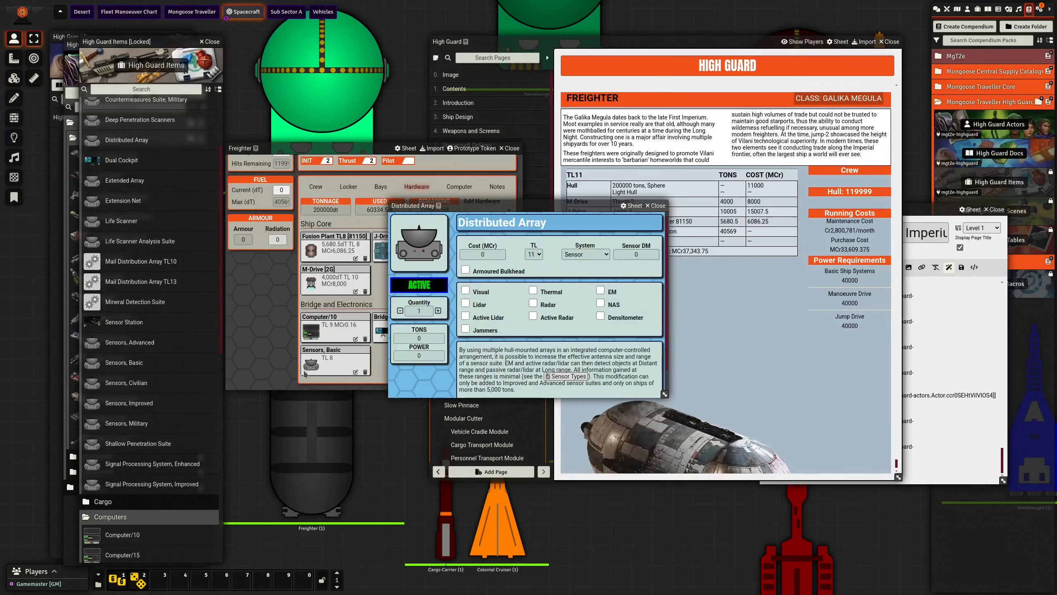
pyautogui.click(355, 372)
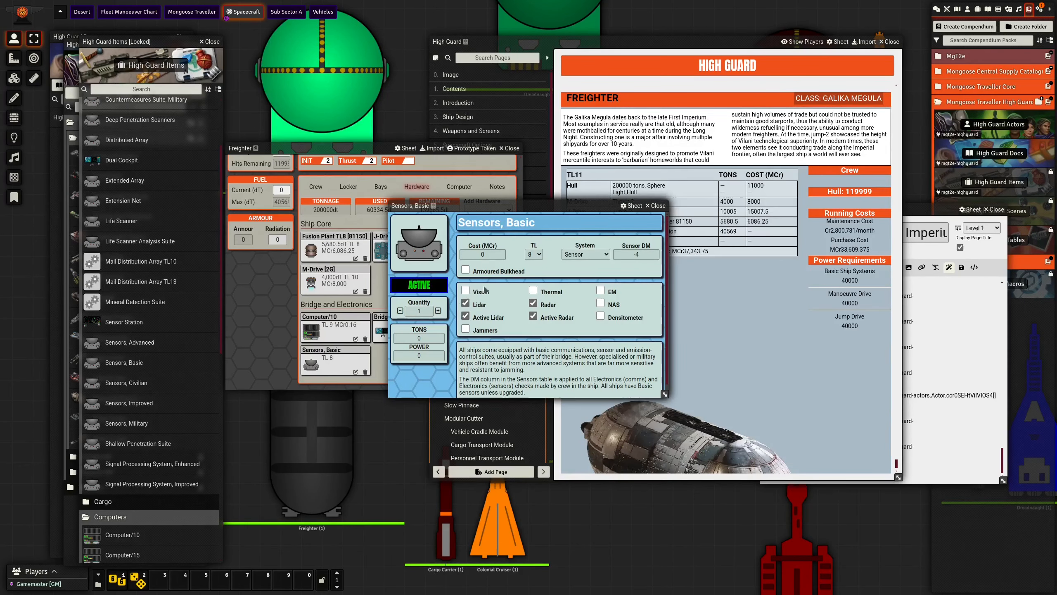
pyautogui.moveTo(521, 209); pyautogui.dragTo(356, 285)
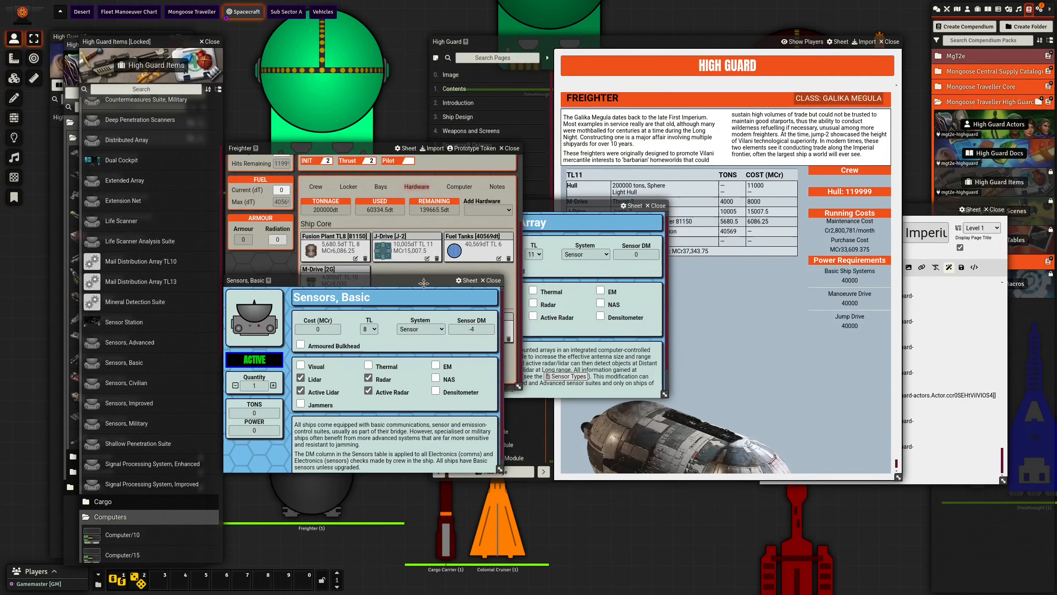
pyautogui.click(597, 240)
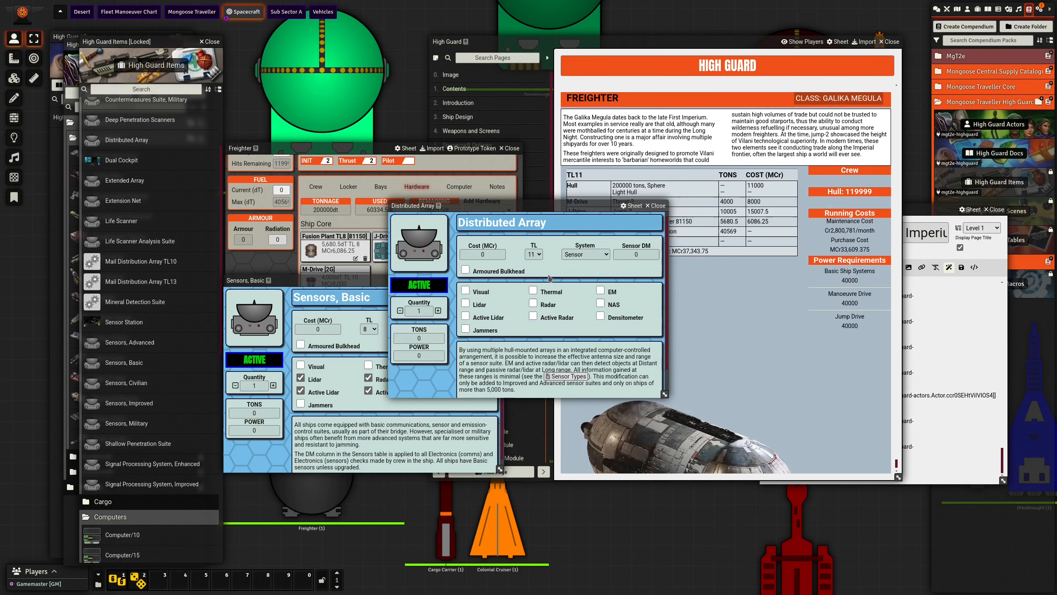
pyautogui.scroll(-1, 534, 338)
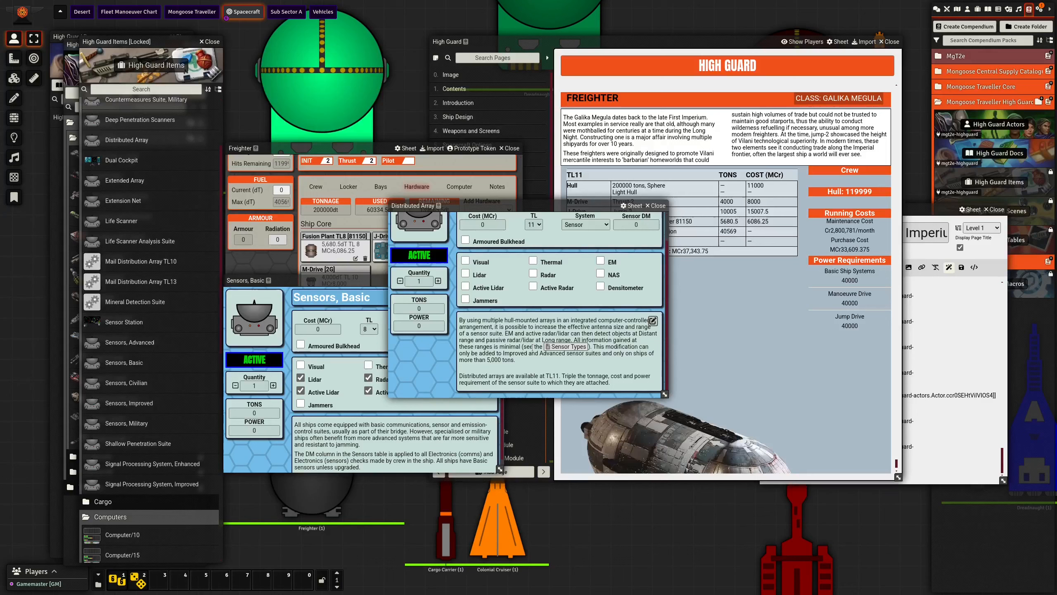
pyautogui.scroll(2, 532, 347)
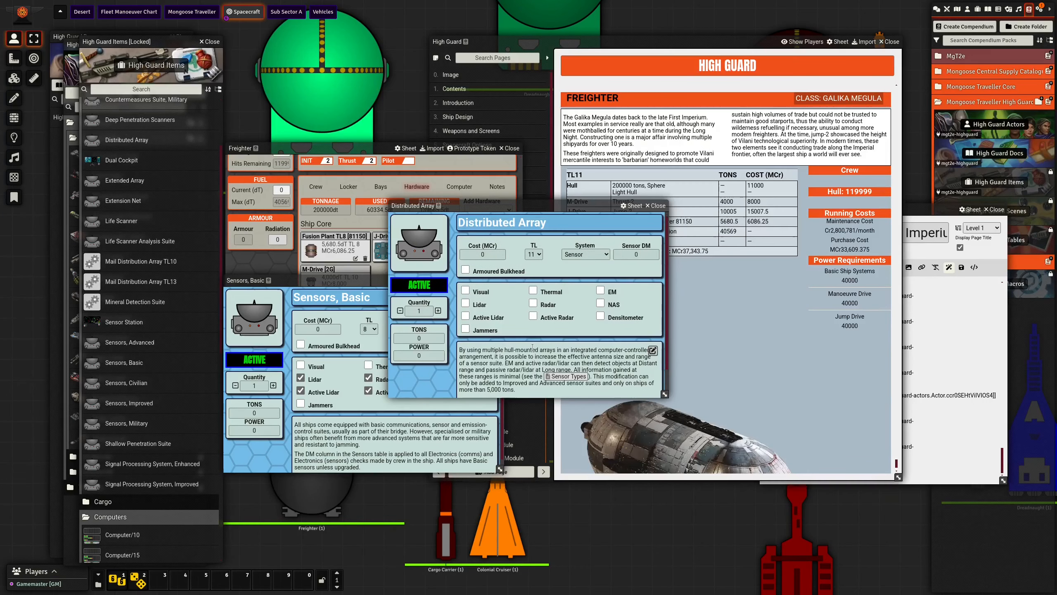
pyautogui.click(656, 206)
pyautogui.click(490, 280)
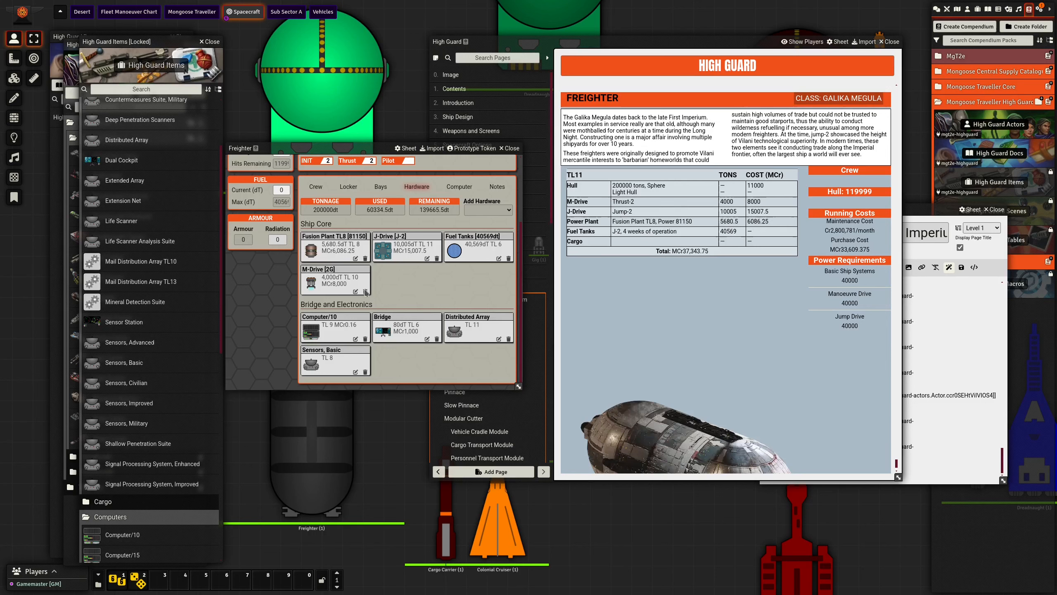
# - Search the High Guard items for "fuel" and add Fuel Processors to the Freighter
pyautogui.scroll(2, 337, 288)
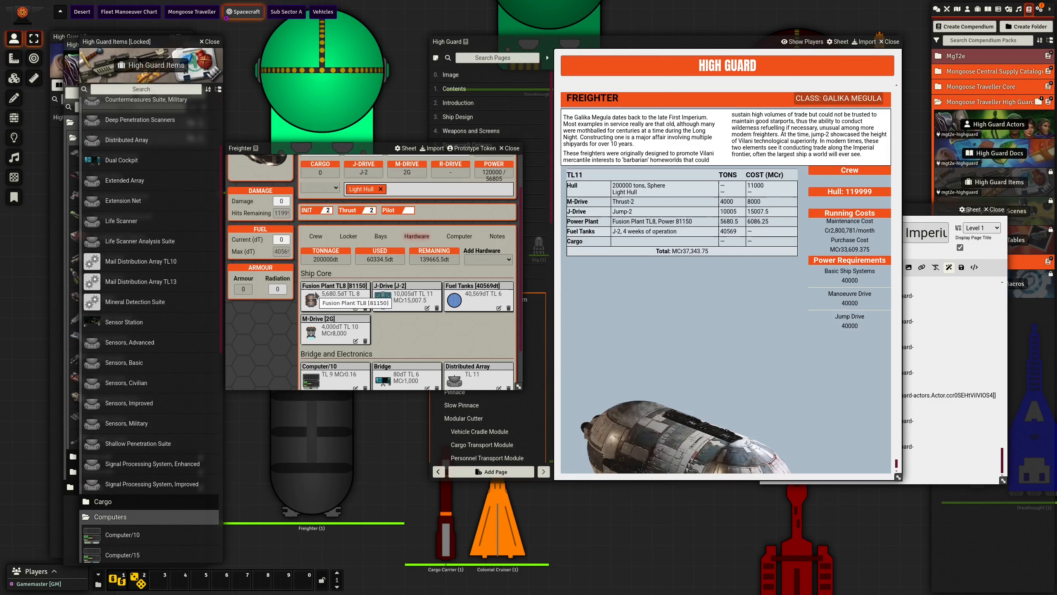
pyautogui.scroll(-2, 315, 295)
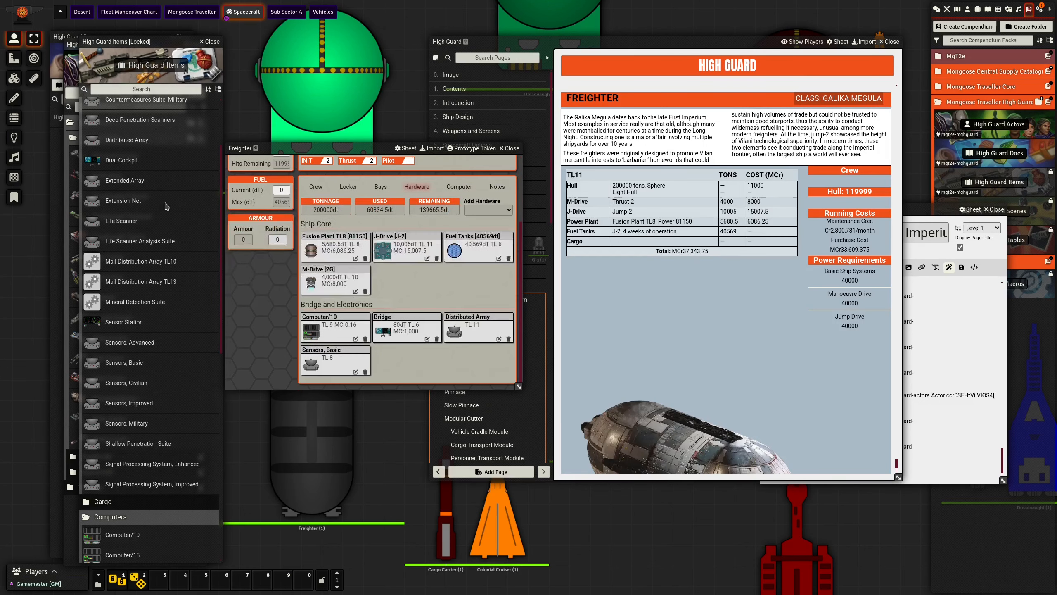
pyautogui.click(149, 89)
pyautogui.write('fuel')
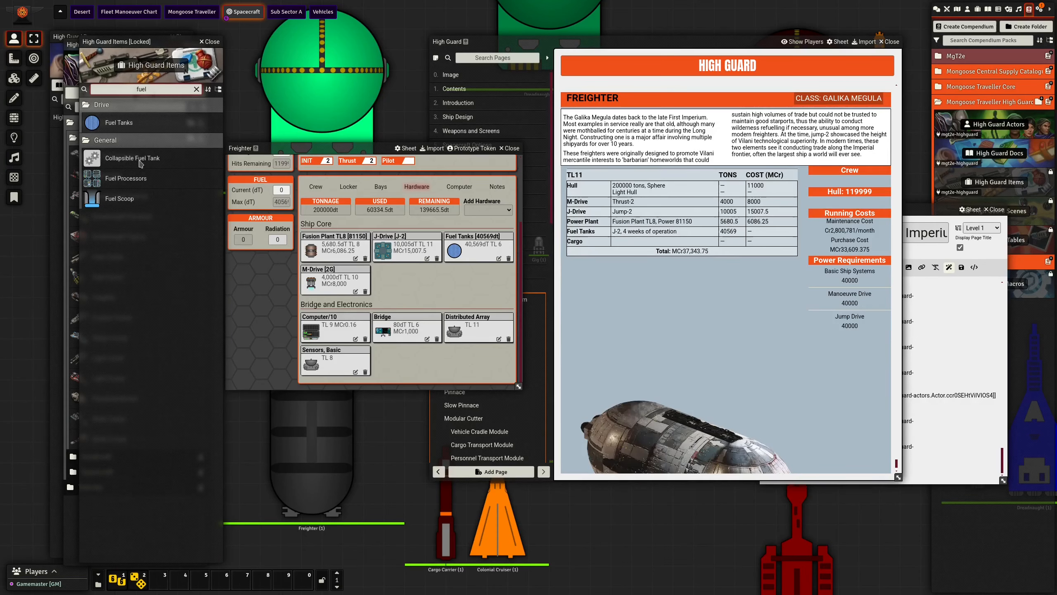
pyautogui.moveTo(125, 178); pyautogui.dragTo(410, 361)
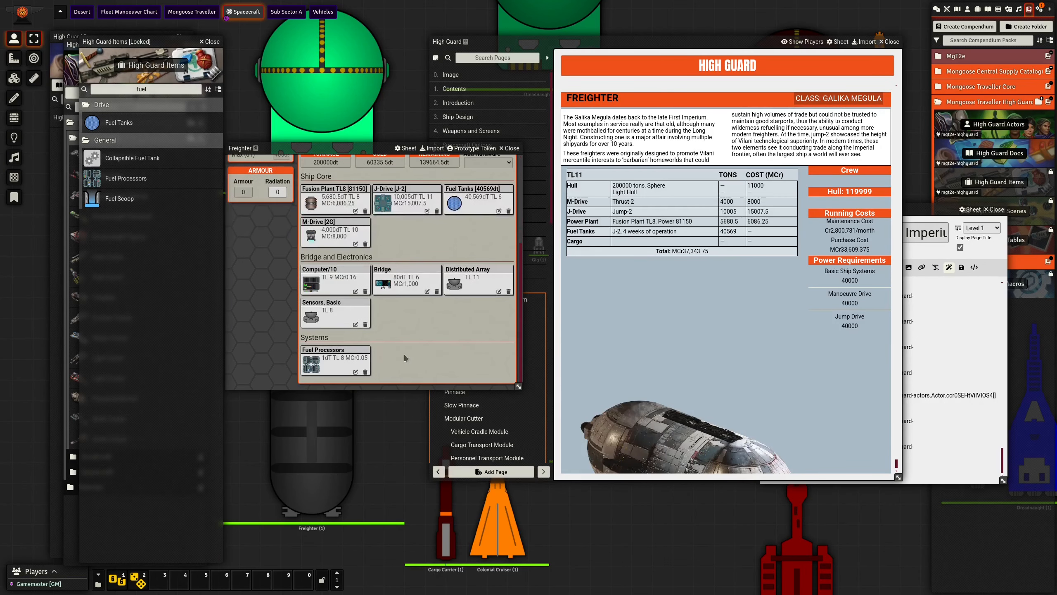
# - Set the rating of the Freighter's Fuel Processors to 20000
pyautogui.click(355, 371)
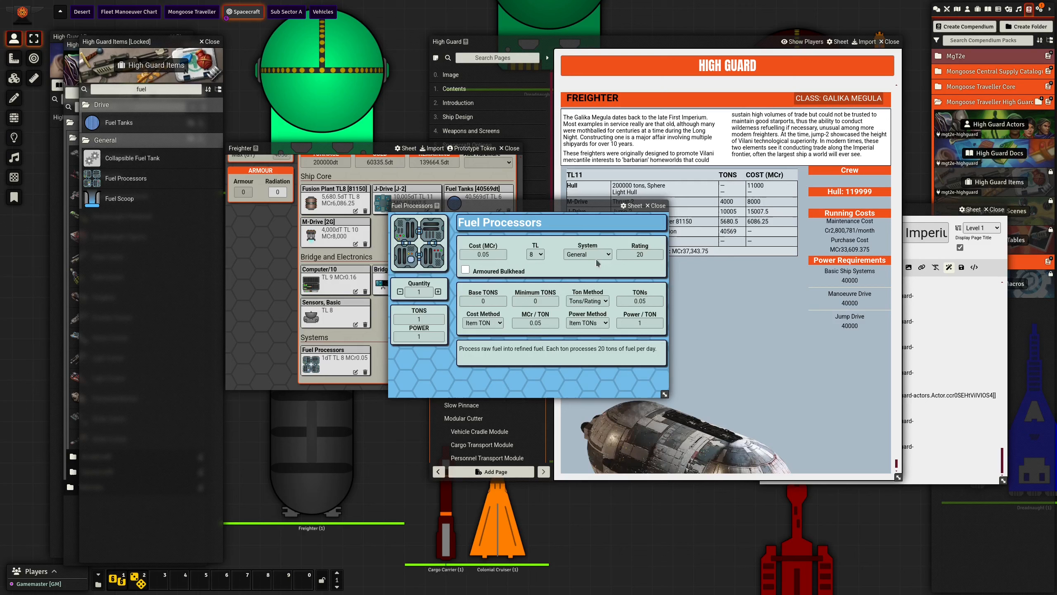
pyautogui.click(626, 252)
pyautogui.write('20000')
pyautogui.click(614, 281)
# - Rename the Fuel Processors item as "Fuel Processors (20,000t/day)"
pyautogui.tripleClick(586, 223)
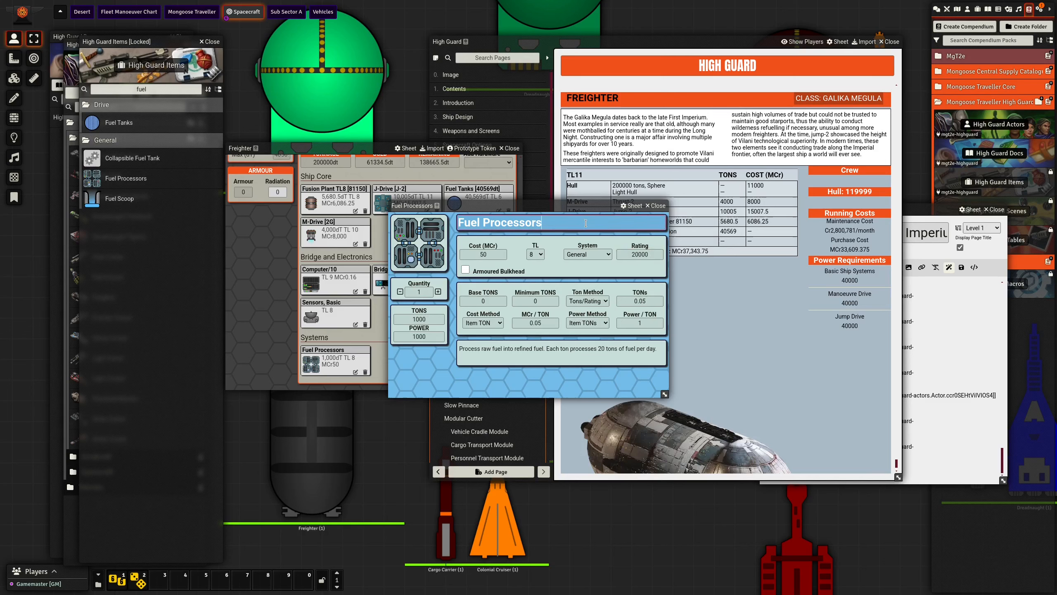
pyautogui.write('(20,000t/day(')
pyautogui.press('BackSpace')
pyautogui.click(566, 273)
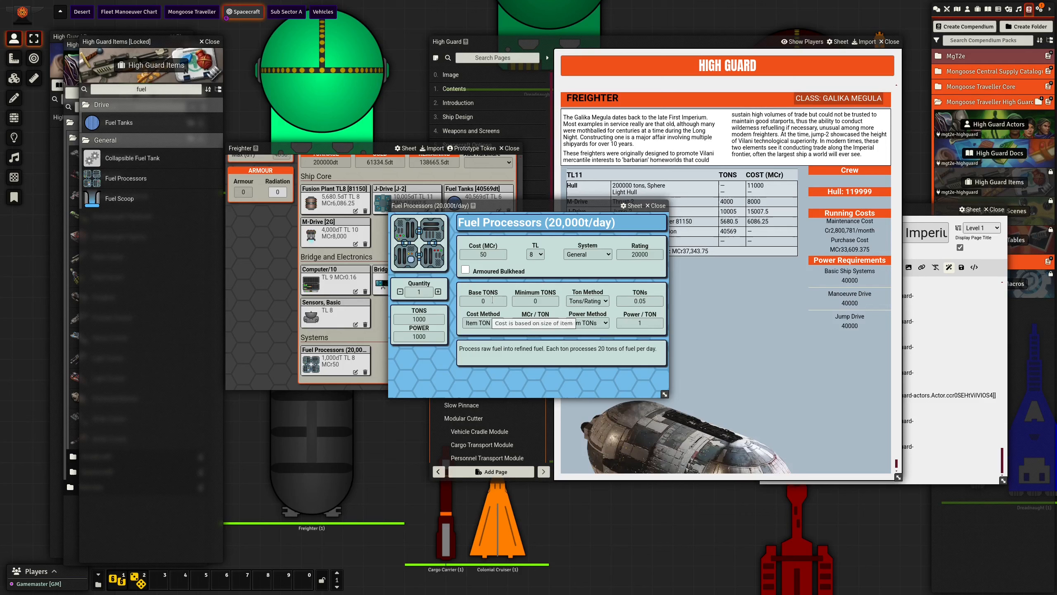
# - Add a Fuel Scoop to the Freighter and set its cost to MCr 1
pyautogui.click(661, 205)
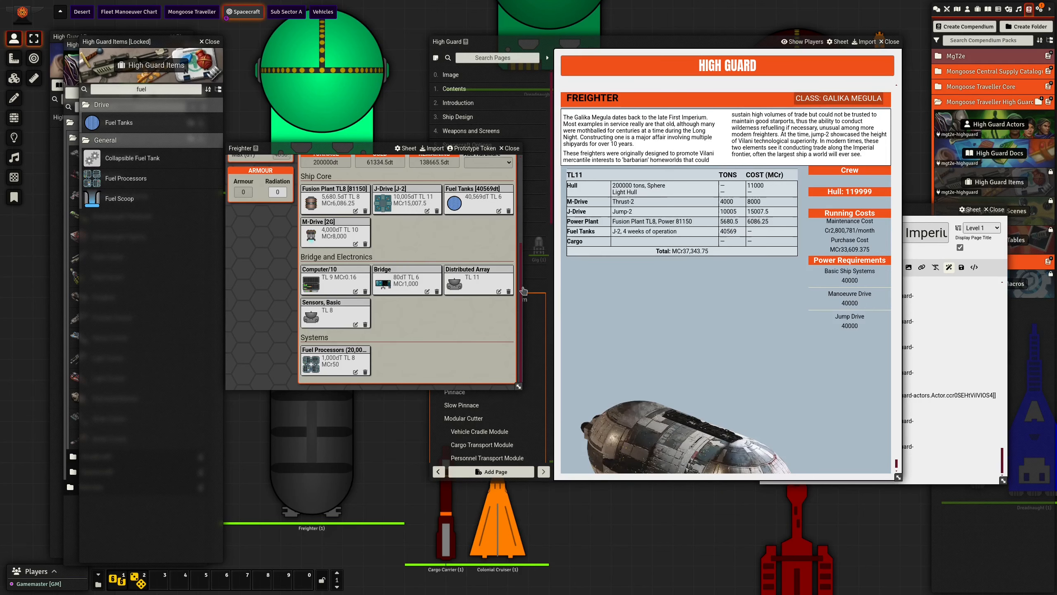
pyautogui.moveTo(119, 198); pyautogui.dragTo(408, 354)
pyautogui.click(427, 373)
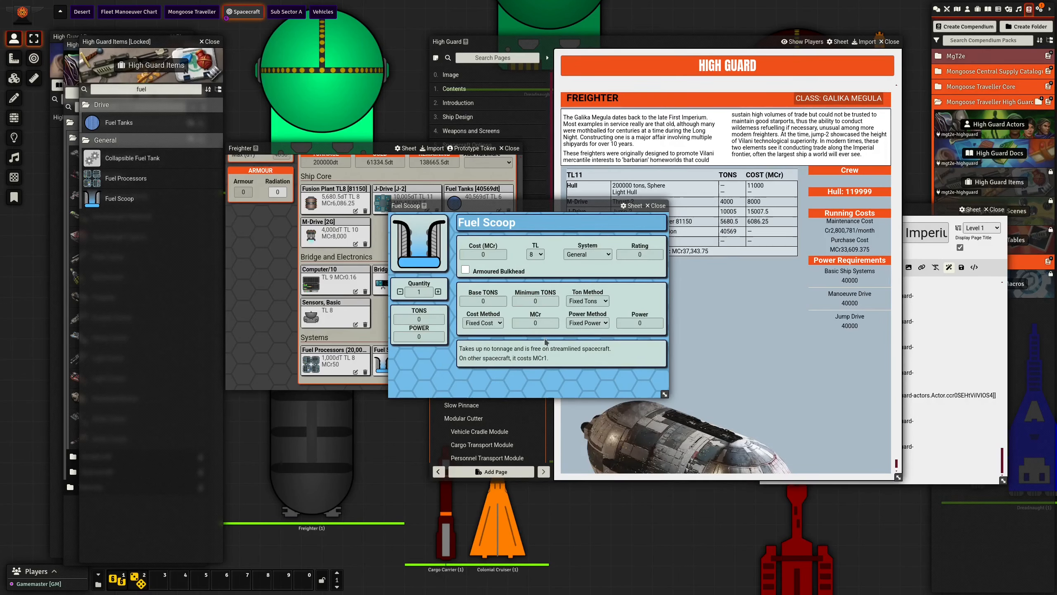
pyautogui.click(535, 322)
pyautogui.write('2')
pyautogui.click(657, 206)
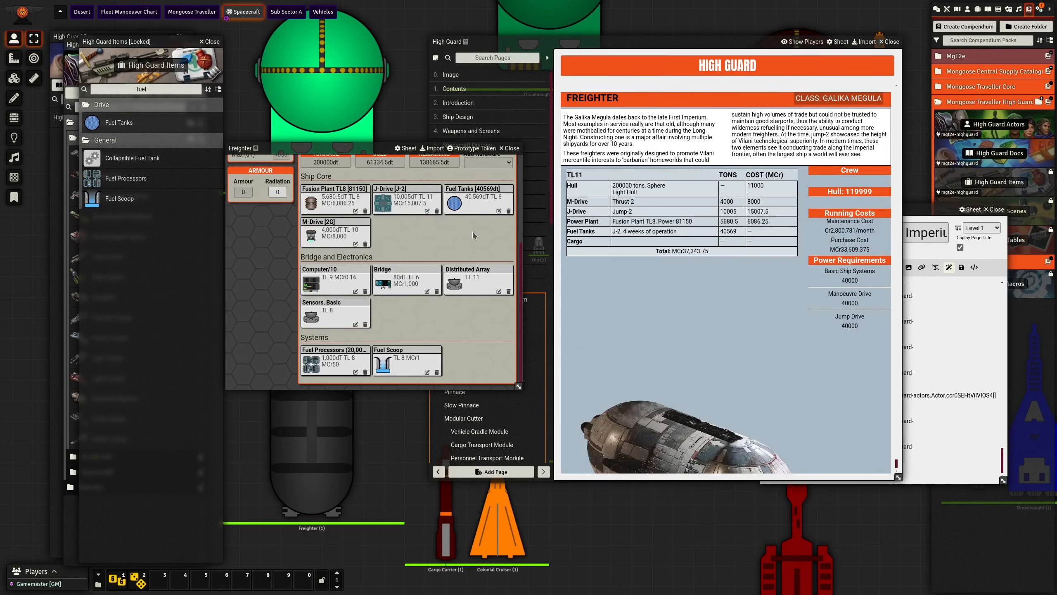
# - Search the High Guard items for "crane", add the Cargo Crane to the Freighter and open its details
pyautogui.scroll(4, 357, 212)
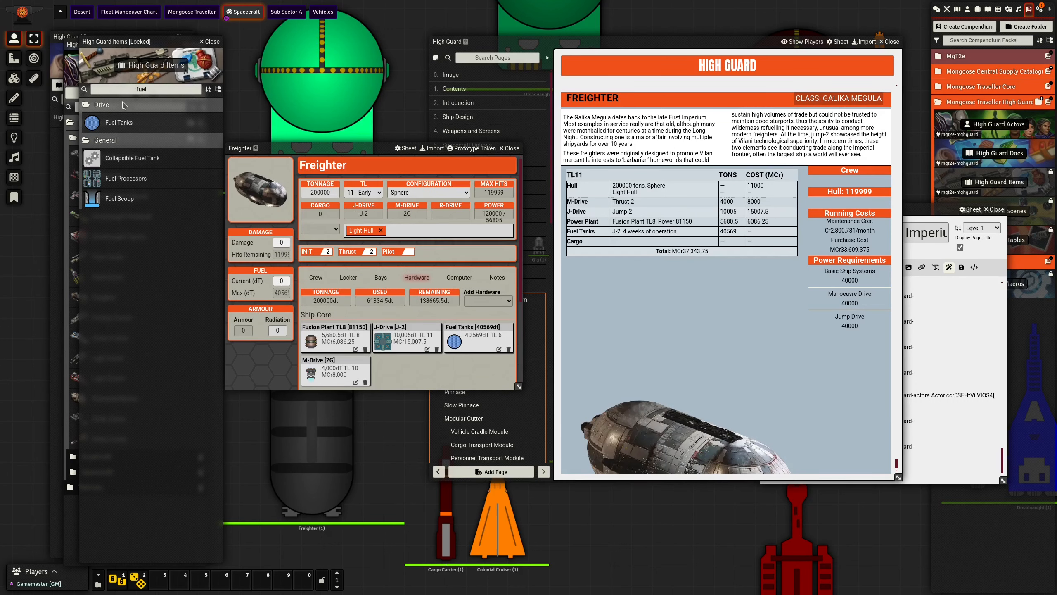
pyautogui.doubleClick(126, 89)
pyautogui.write('crane')
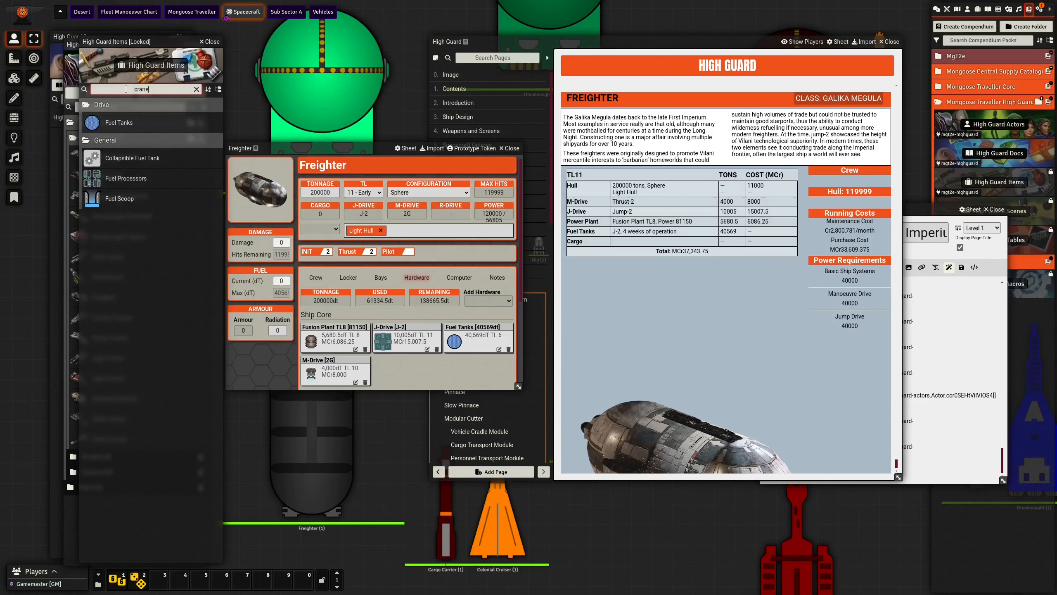
pyautogui.moveTo(110, 122); pyautogui.dragTo(428, 358)
pyautogui.scroll(-3, 429, 359)
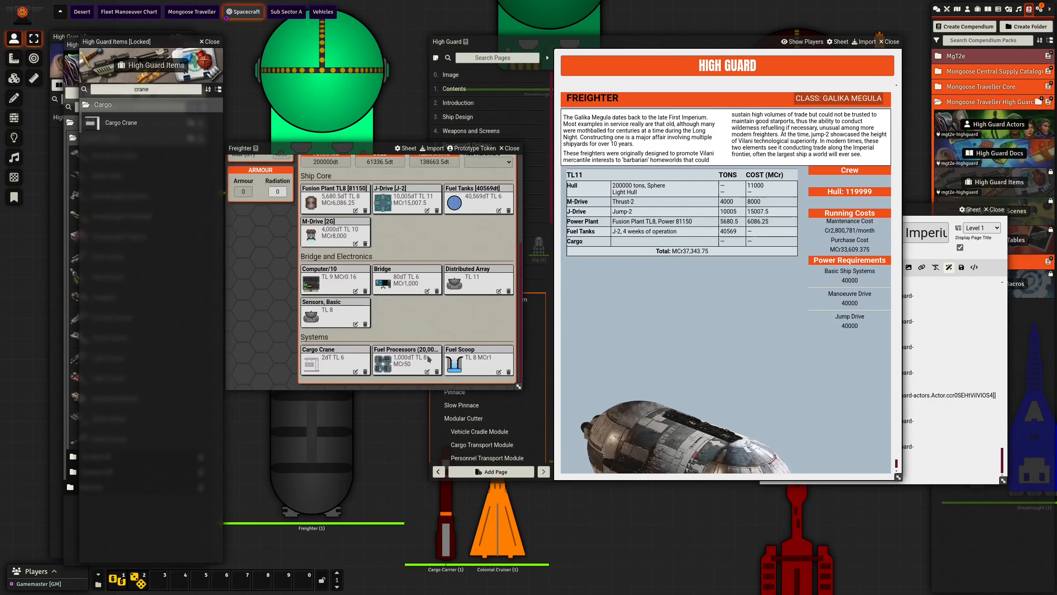
pyautogui.click(355, 372)
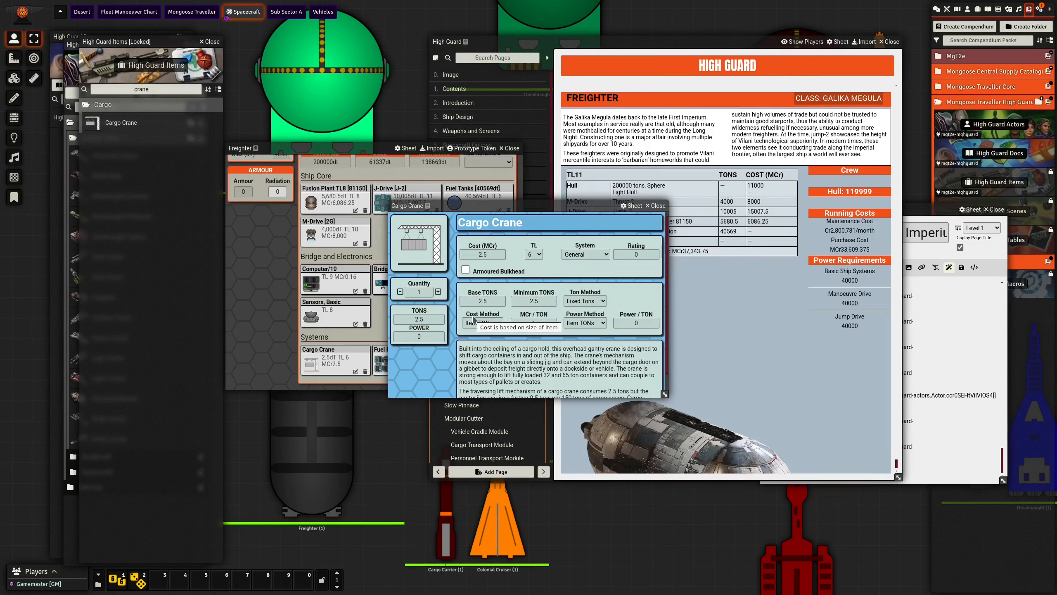
pyautogui.click(518, 322)
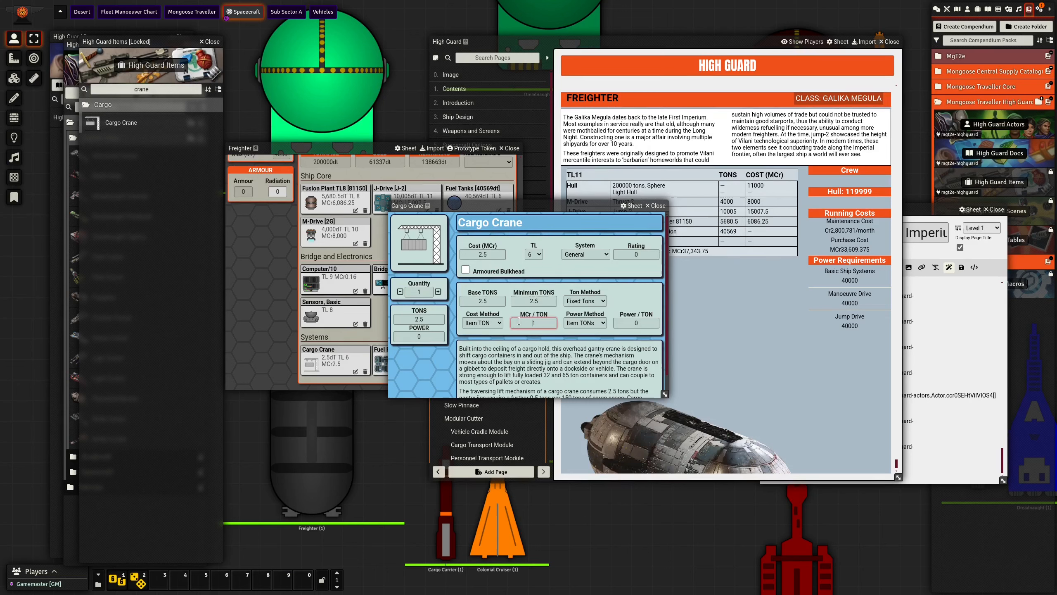
pyautogui.write('458')
# - Set the Cargo Crane's base tonnage to 458 and its cost per ton to MCr 1
pyautogui.click(493, 305)
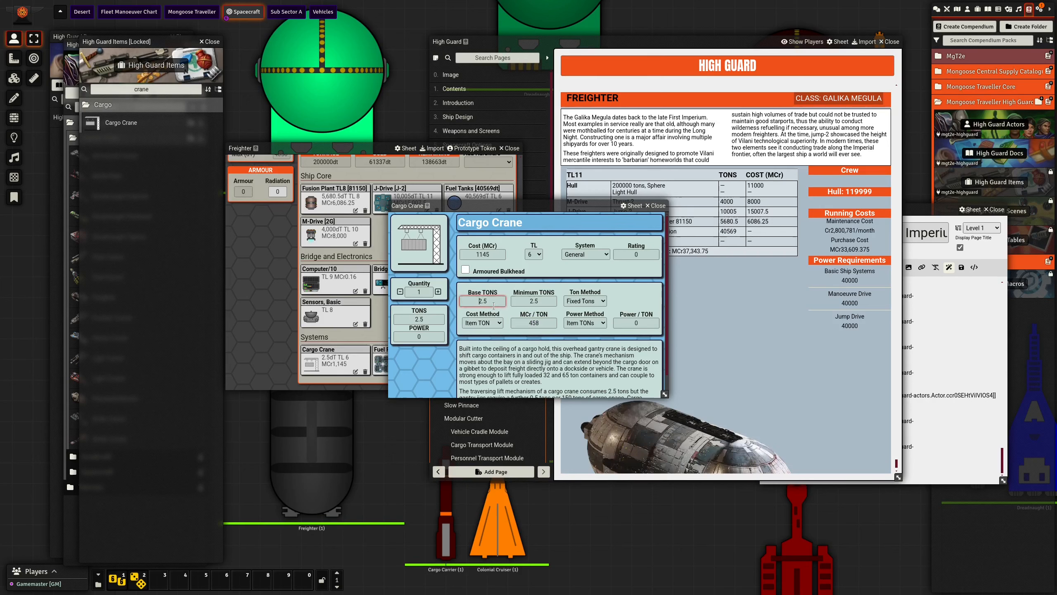
pyautogui.write('458')
pyautogui.press('Return')
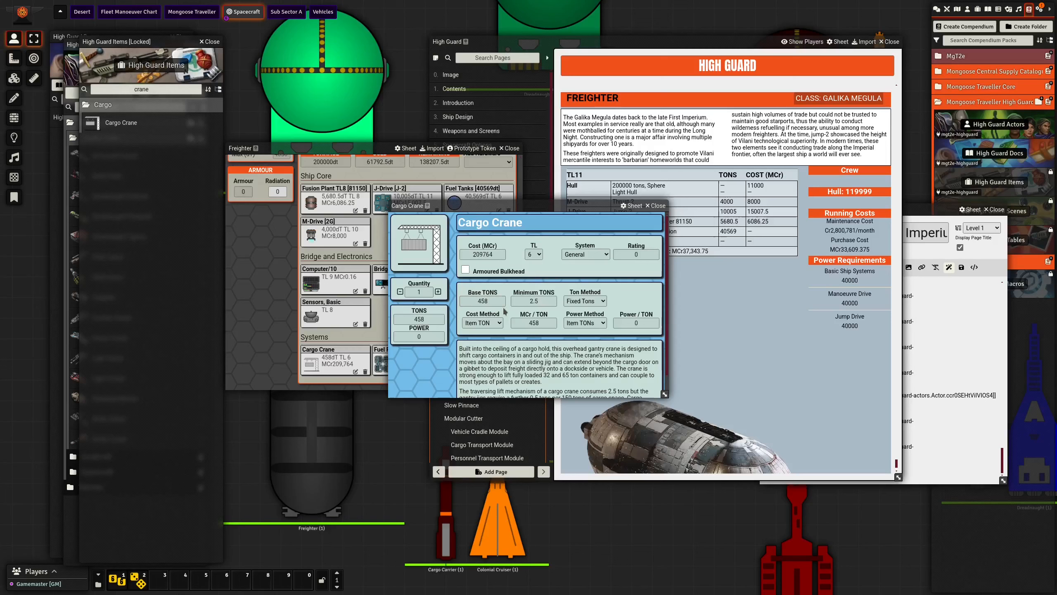
pyautogui.click(530, 324)
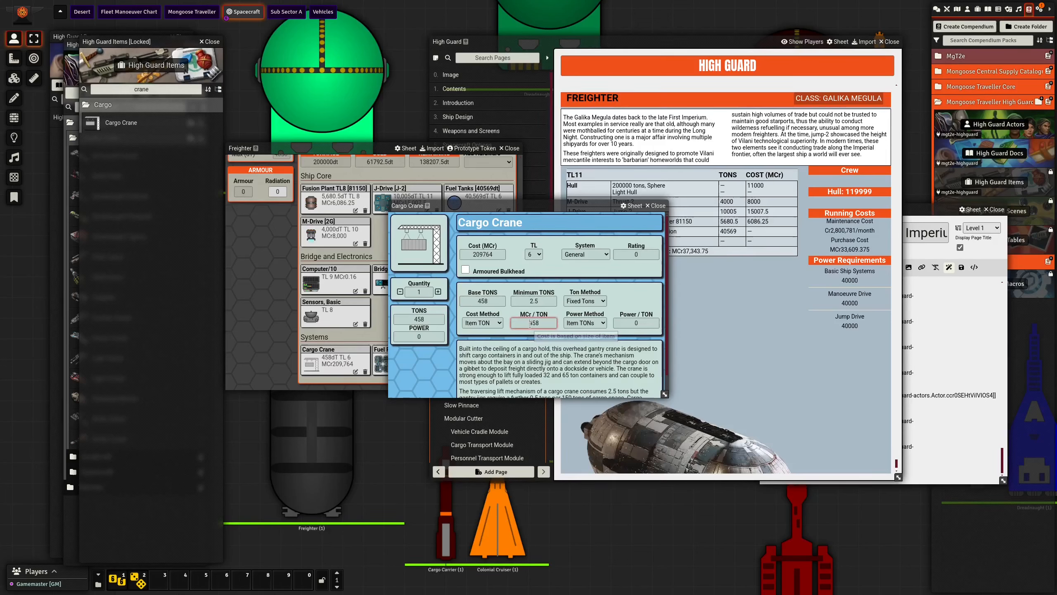
pyautogui.write('1')
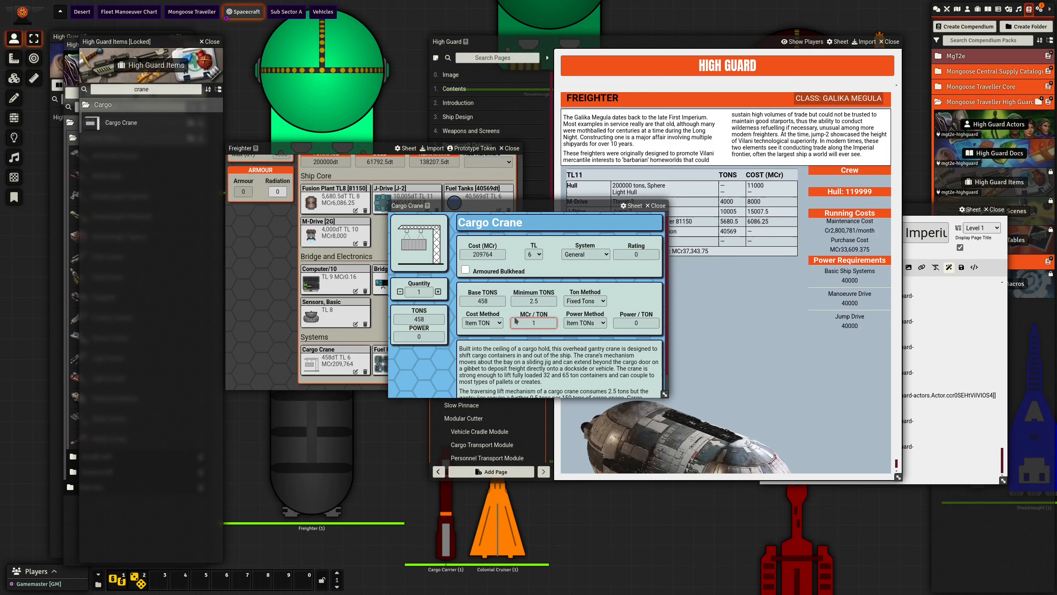
pyautogui.press('Return')
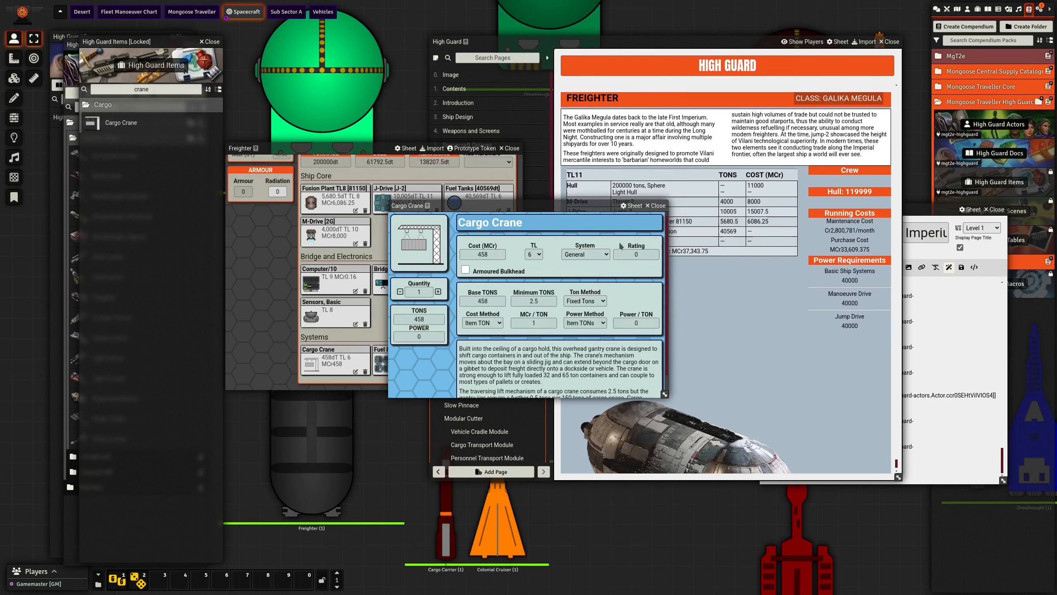
pyautogui.click(656, 206)
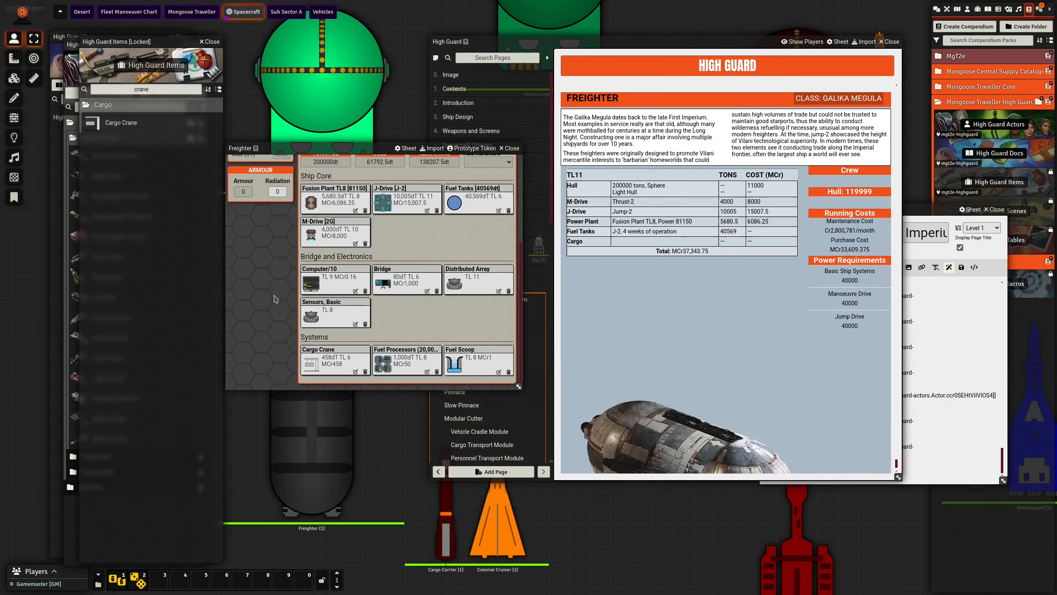
# - Search the High Guard items for "med" and add a Medical Bay with a quantity of 2 to the Freighter
pyautogui.doubleClick(149, 88)
pyautogui.write('med')
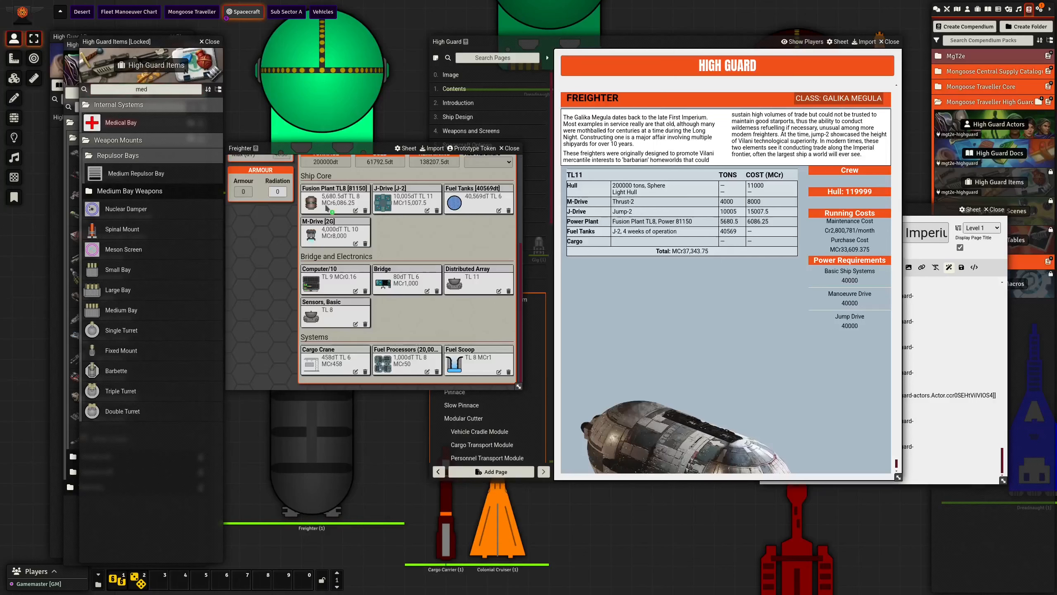
pyautogui.moveTo(327, 207); pyautogui.dragTo(411, 306)
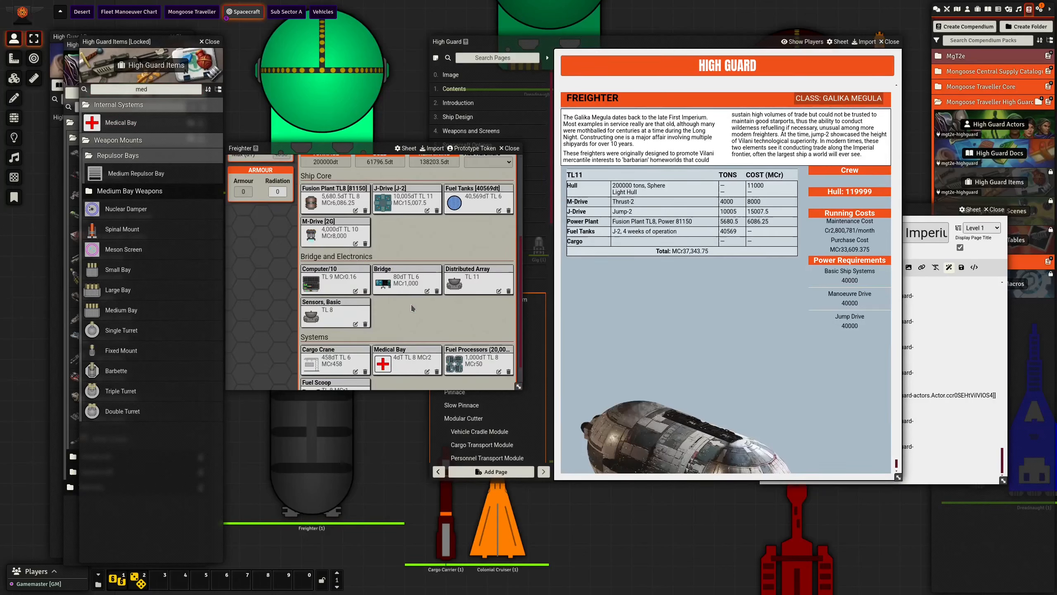
pyautogui.click(427, 371)
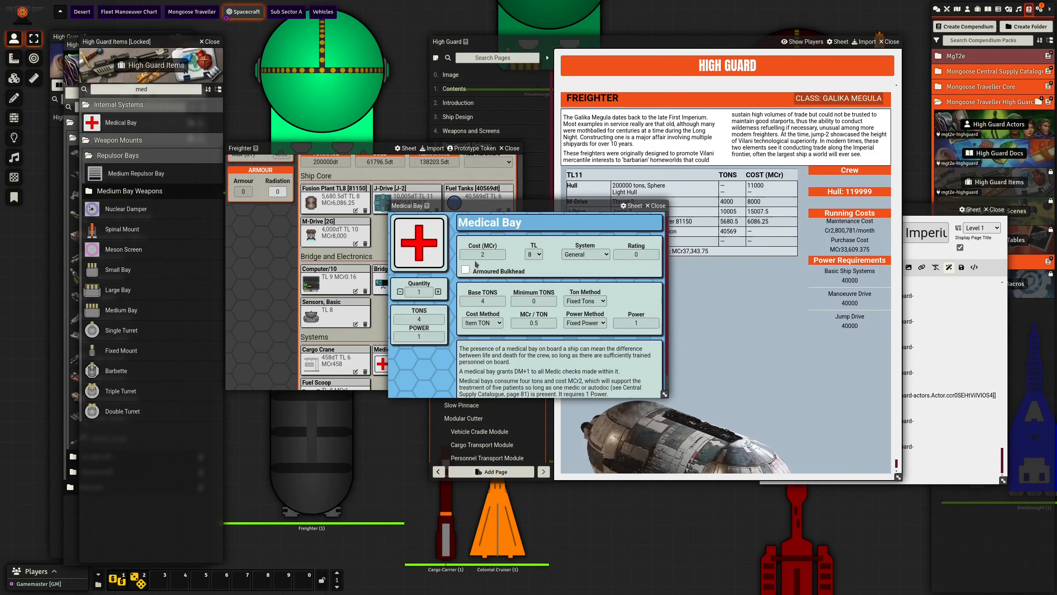
pyautogui.click(655, 205)
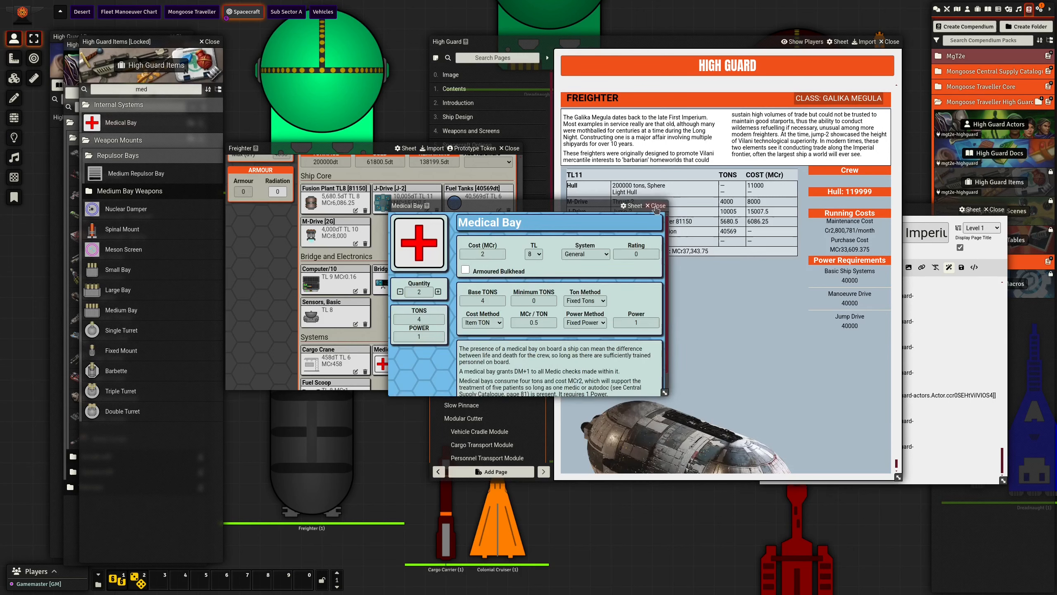
# - Search the High Guard items for "work", add a Workshop to the Freighter and check its details
pyautogui.doubleClick(141, 90)
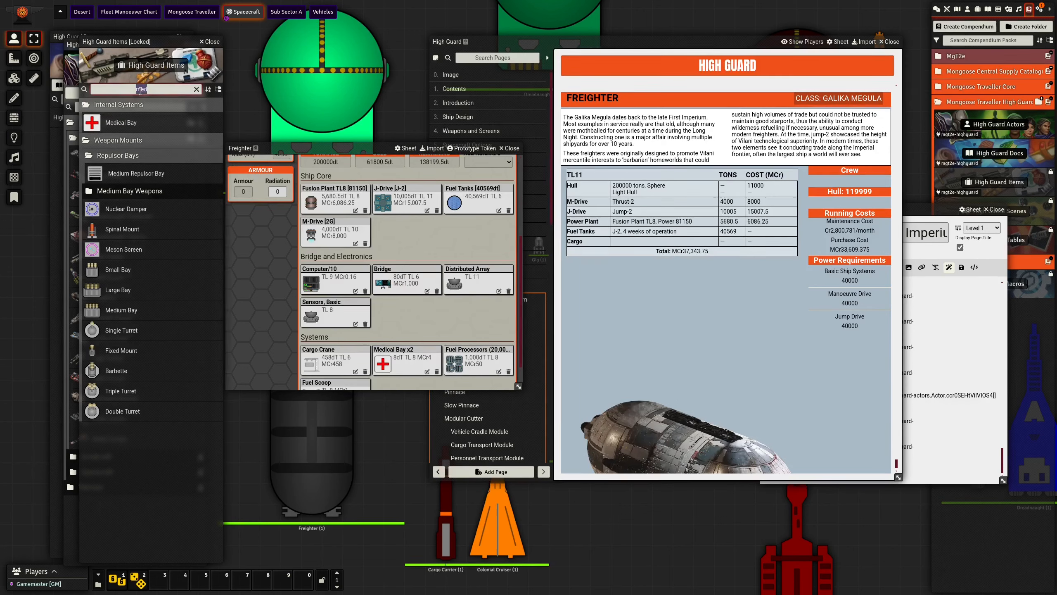
pyautogui.write('work')
pyautogui.moveTo(129, 123); pyautogui.dragTo(433, 315)
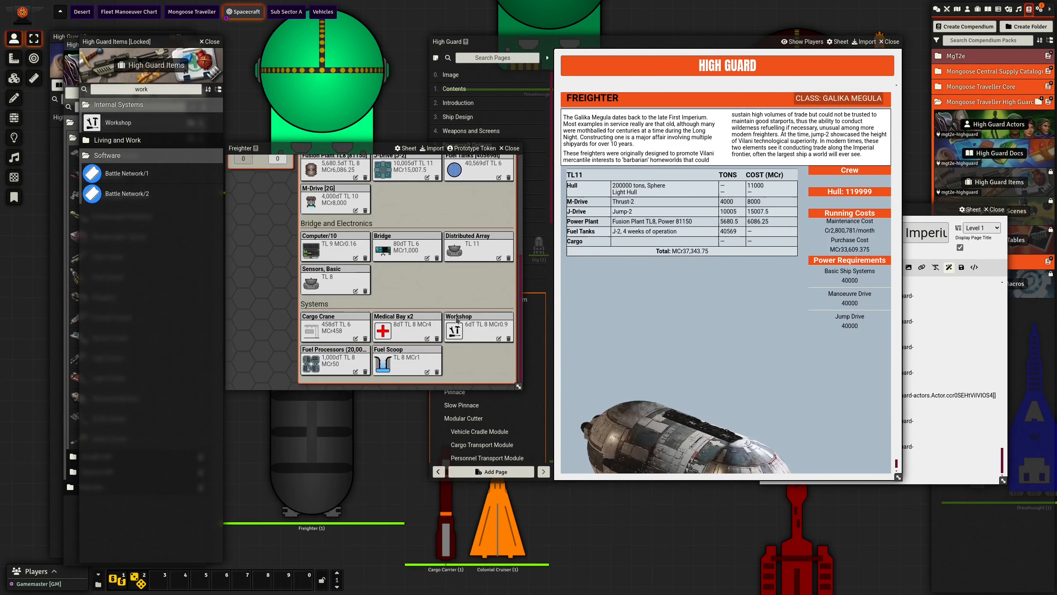
pyautogui.click(498, 338)
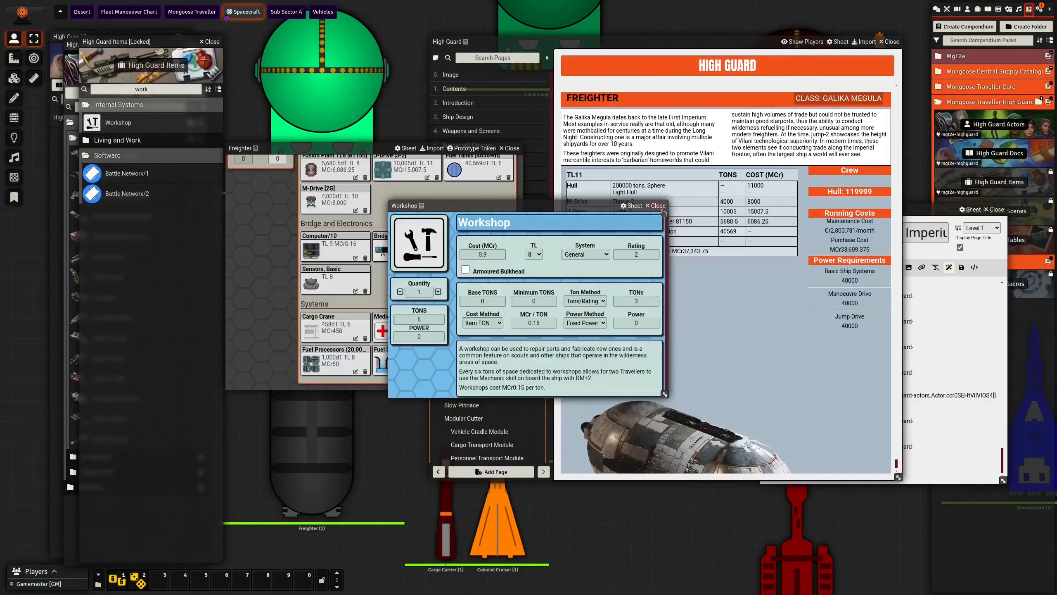
pyautogui.click(662, 208)
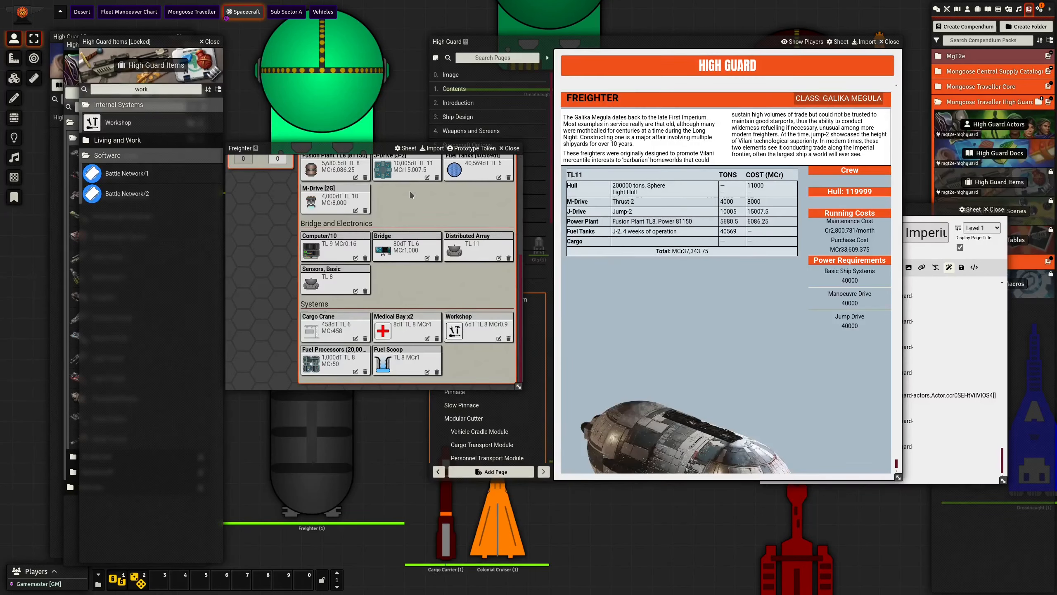
# - Search the High Guard items for "biosp" and add the Biosphere to the Freighter
pyautogui.doubleClick(127, 90)
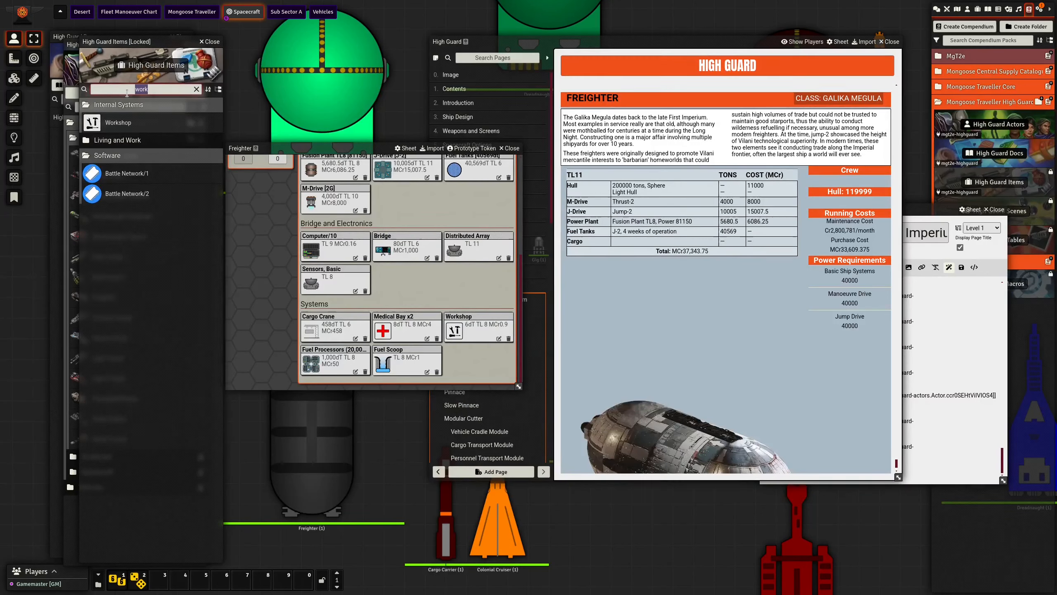
pyautogui.write('biosp')
pyautogui.moveTo(124, 124); pyautogui.dragTo(412, 299)
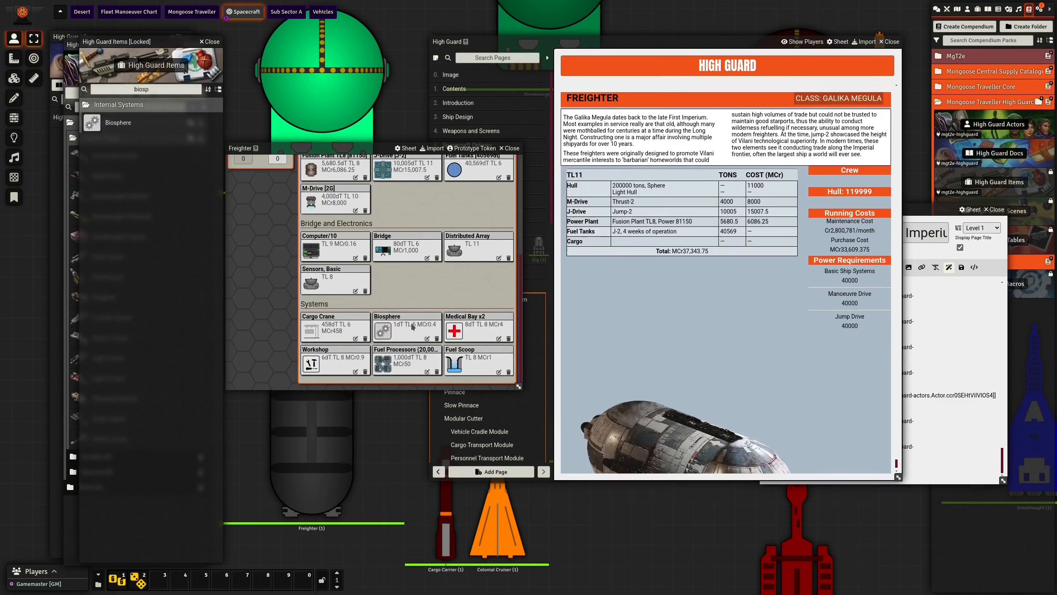
# - Set the rating of the Freighter's Biosphere to 310
pyautogui.click(427, 338)
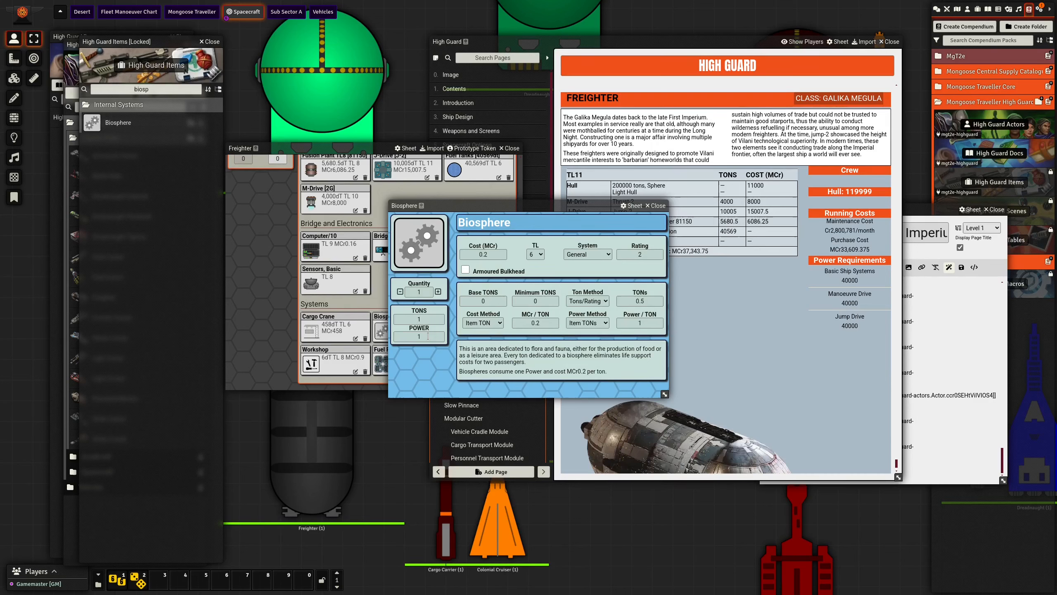
pyautogui.click(635, 253)
pyautogui.write('310')
pyautogui.press('Return')
pyautogui.click(656, 205)
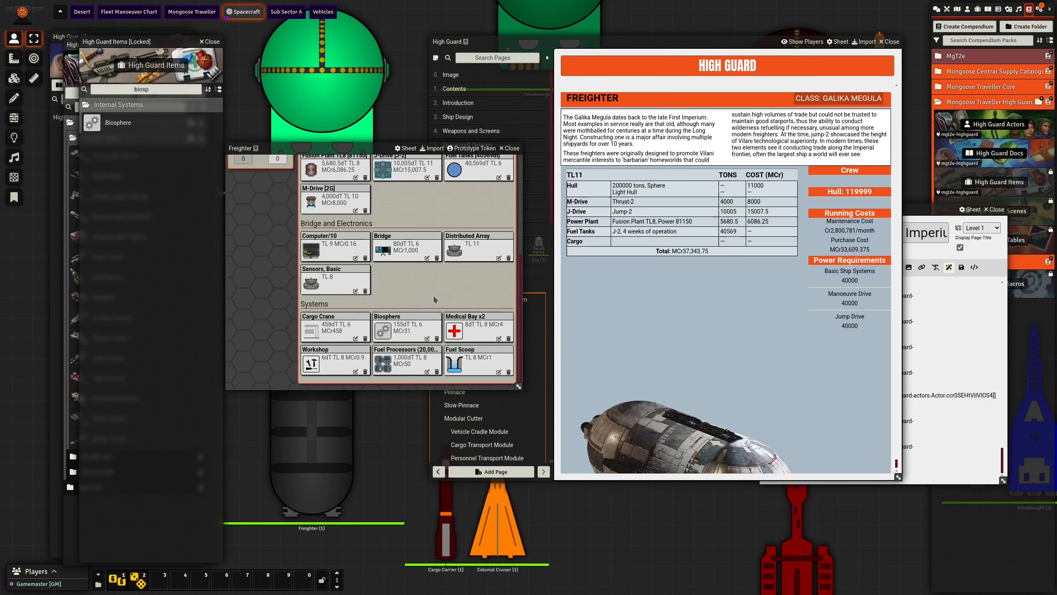
# - Search the High Guard items for "state" and add Stateroom (Standard) and Stateroom (High) to the Freighter
pyautogui.doubleClick(141, 90)
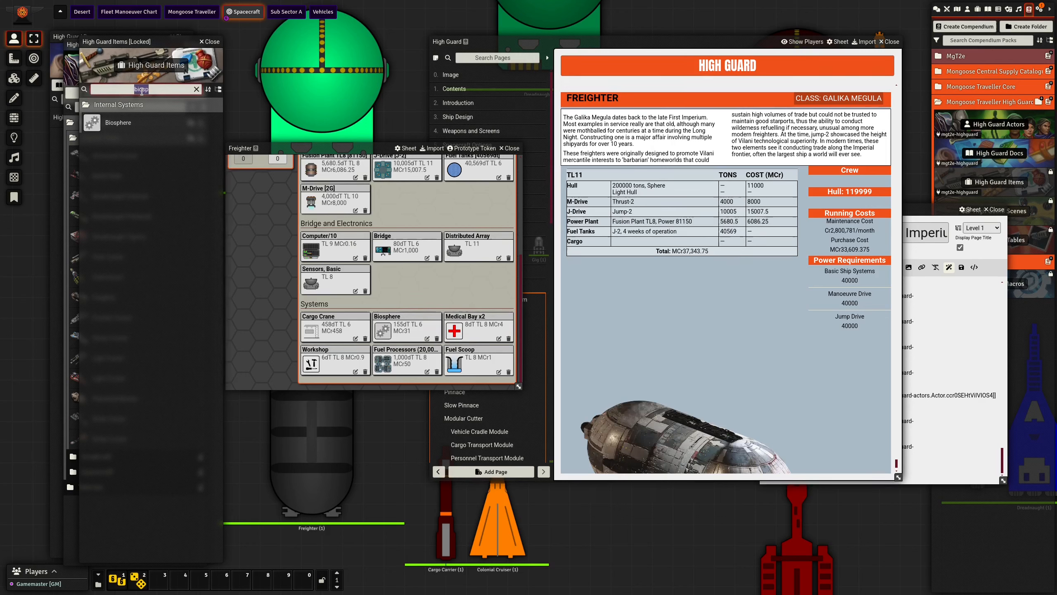
pyautogui.write('state')
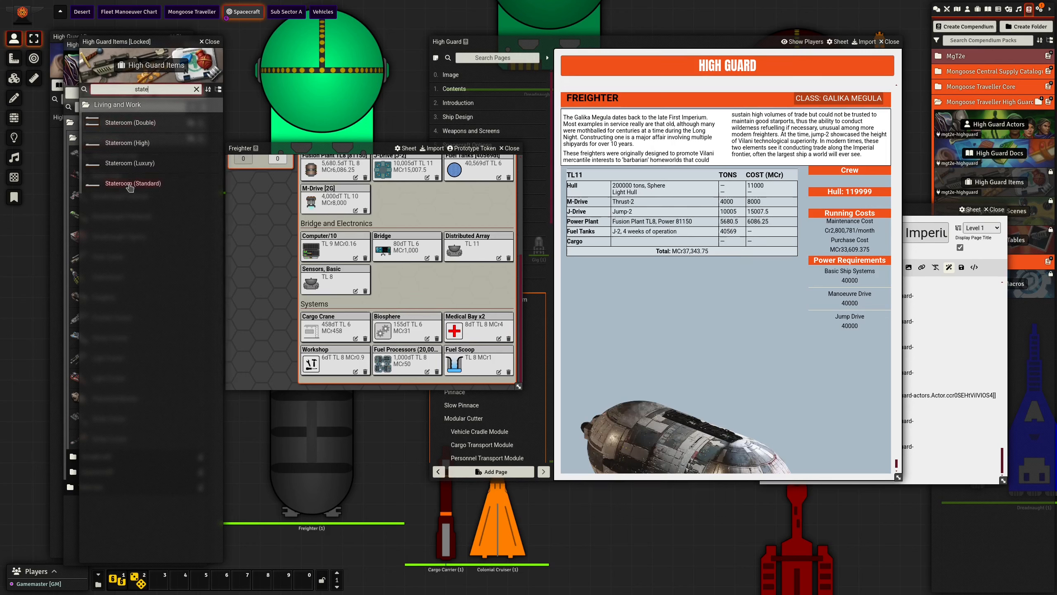
pyautogui.moveTo(130, 187); pyautogui.dragTo(400, 285)
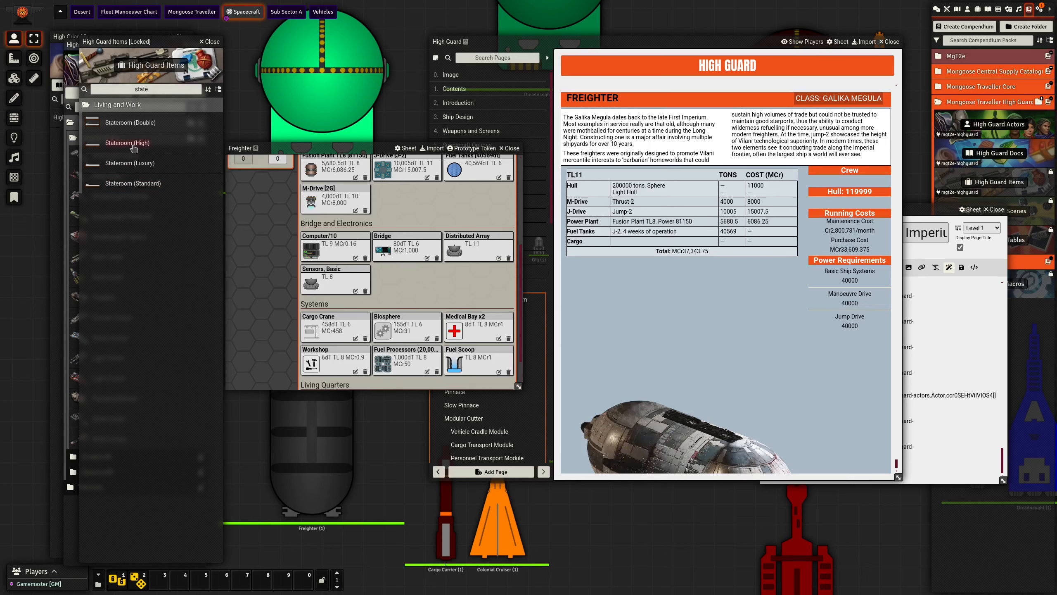
pyautogui.moveTo(132, 147); pyautogui.dragTo(391, 285)
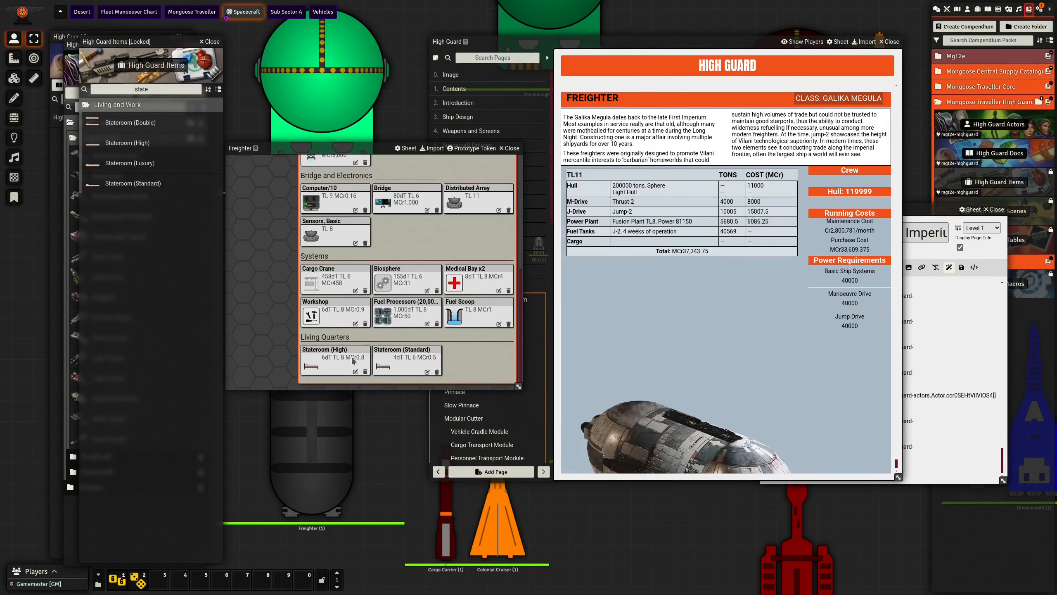
# - Set the quantity of the Freighter's Stateroom (Standard) item to 1580
pyautogui.click(421, 369)
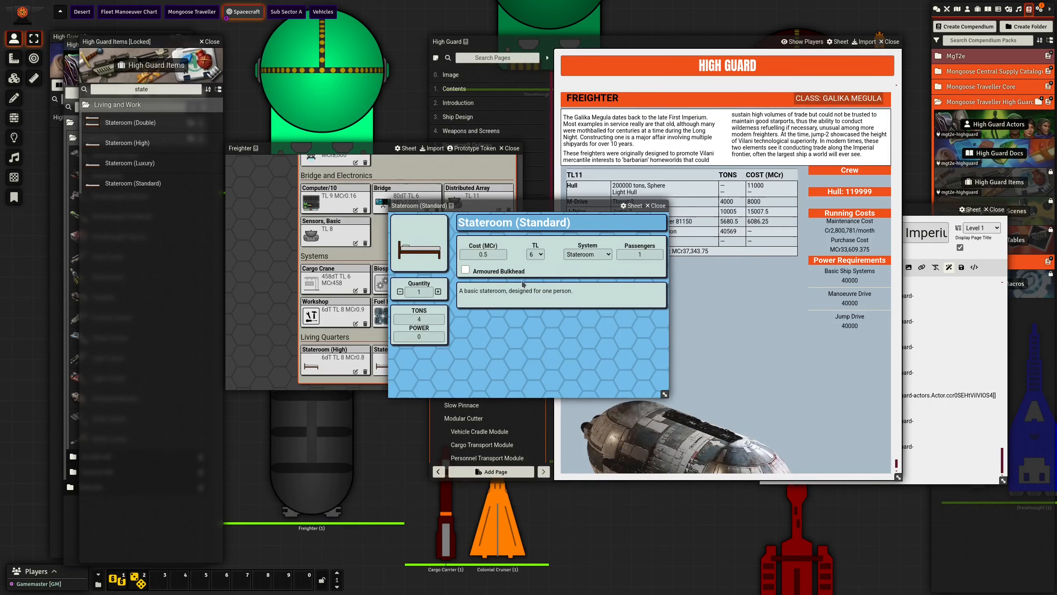
pyautogui.click(425, 292)
pyautogui.write('580')
pyautogui.press('Return')
pyautogui.moveTo(465, 206); pyautogui.dragTo(543, 267)
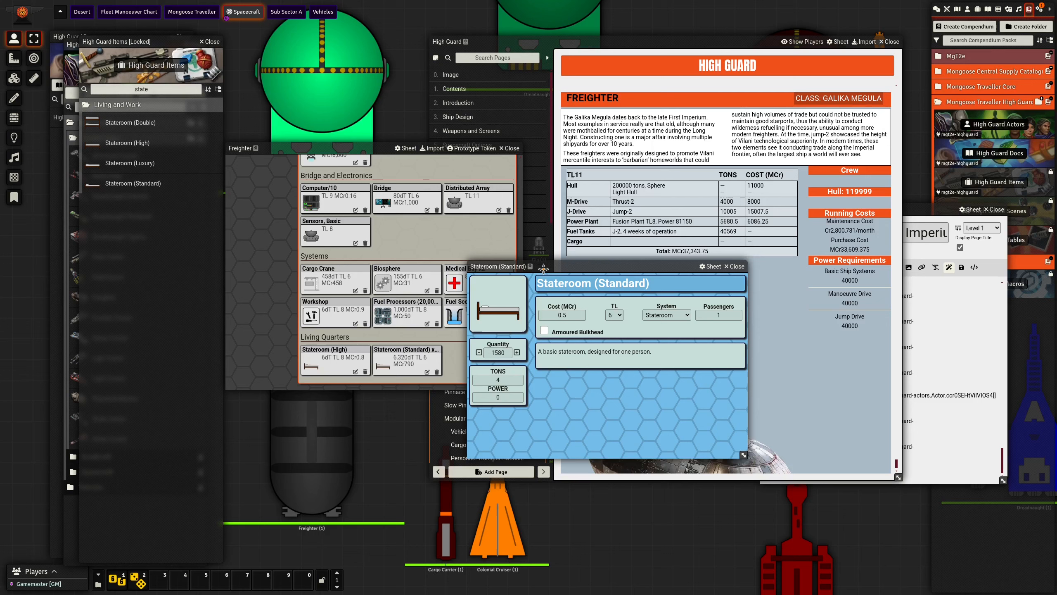
pyautogui.moveTo(543, 266)
pyautogui.mouseDown()
pyautogui.moveTo(437, 249)
pyautogui.moveTo(524, 259)
pyautogui.mouseUp()
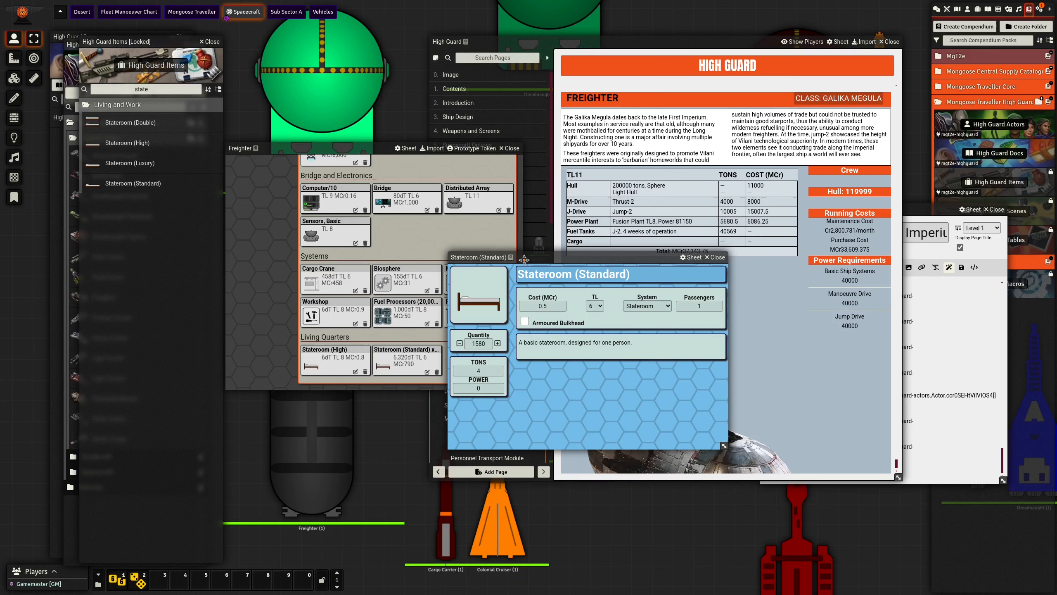
pyautogui.click(719, 261)
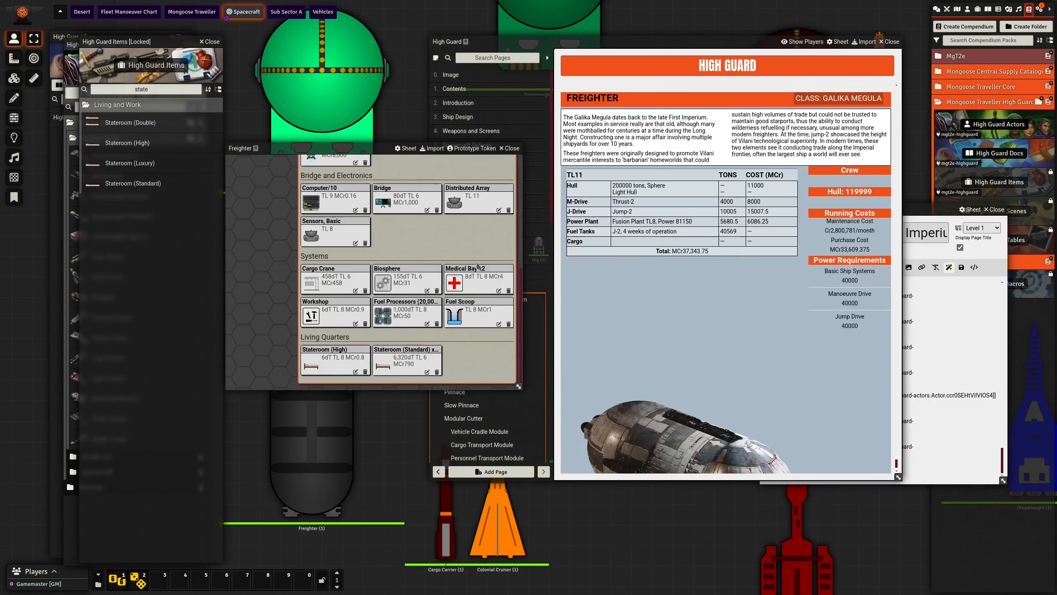
# - Set the quantity of the Freighter's Stateroom (High) item to 4
pyautogui.scroll(2, 435, 273)
pyautogui.scroll(3, 435, 273)
pyautogui.scroll(-5, 423, 256)
pyautogui.click(355, 371)
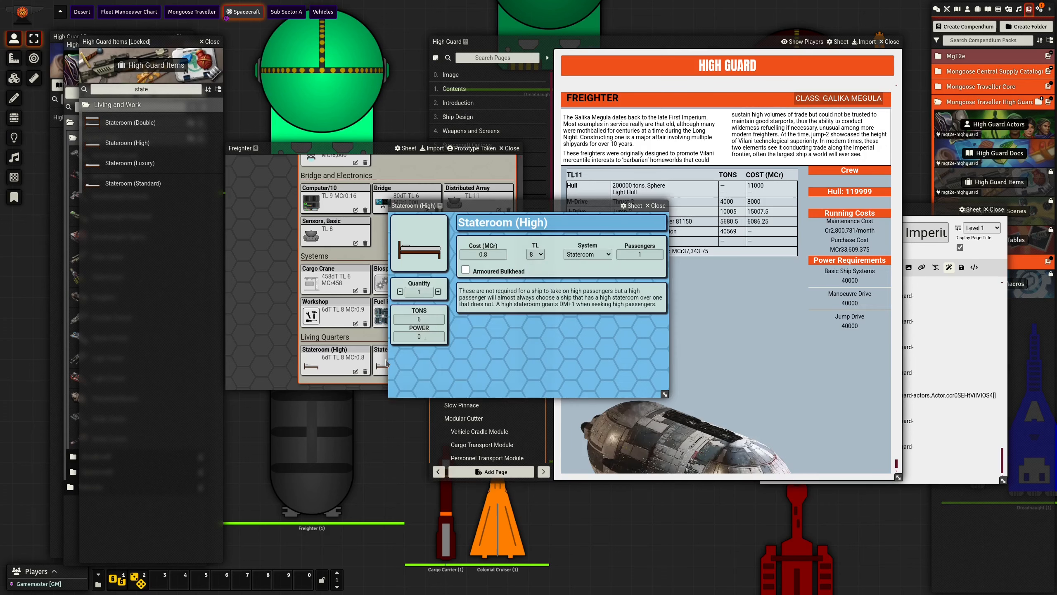
pyautogui.click(438, 291)
pyautogui.click(438, 291)
pyautogui.click(438, 291)
pyautogui.click(657, 206)
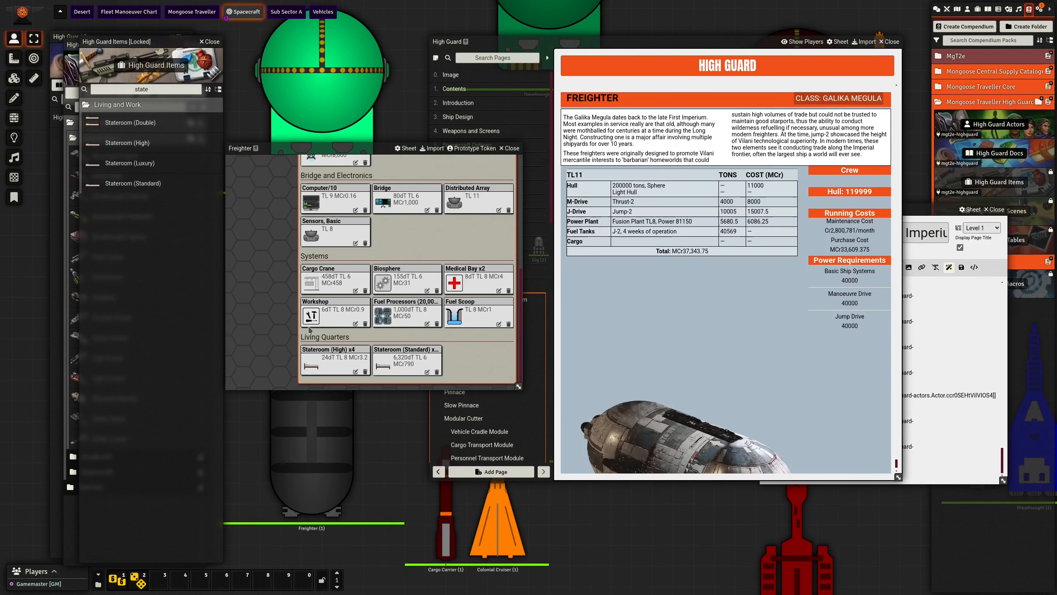
# - Add a Common Area and a Cargo Hold to the Freighter's hardware
pyautogui.scroll(4, 309, 329)
pyautogui.click(486, 230)
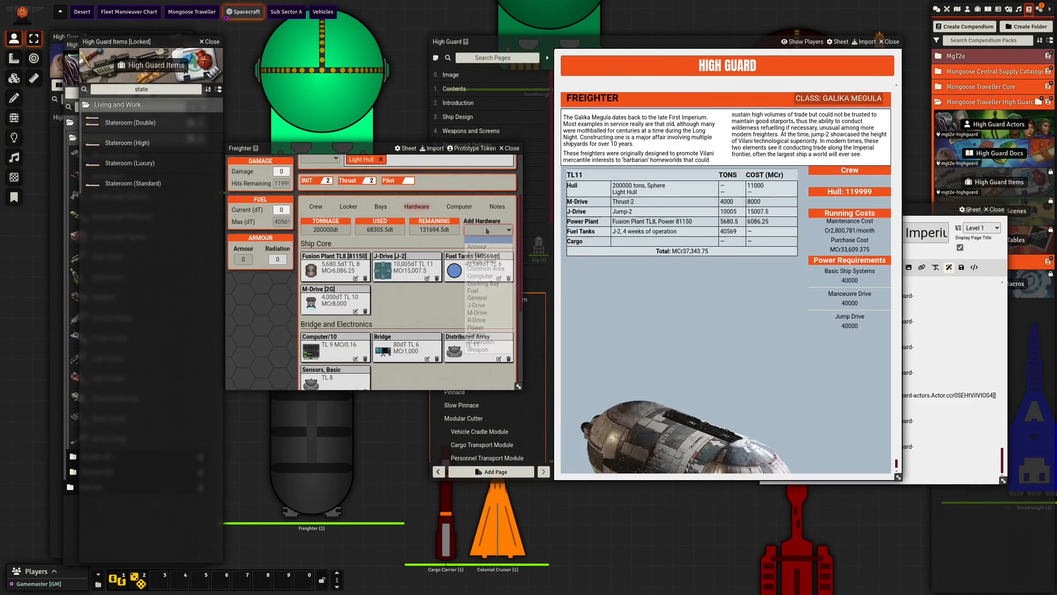
pyautogui.click(484, 249)
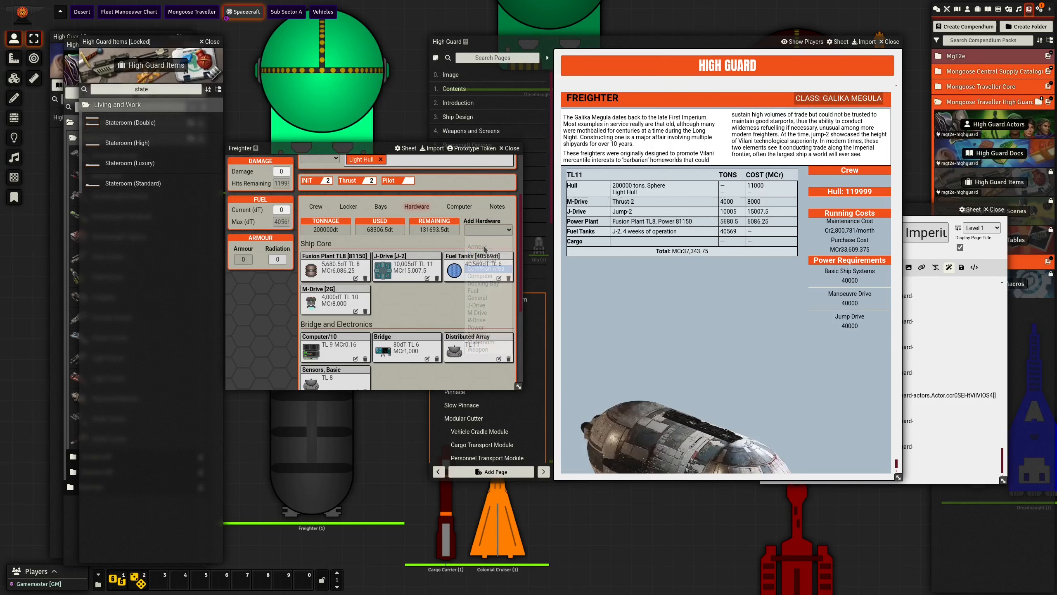
pyautogui.click(486, 230)
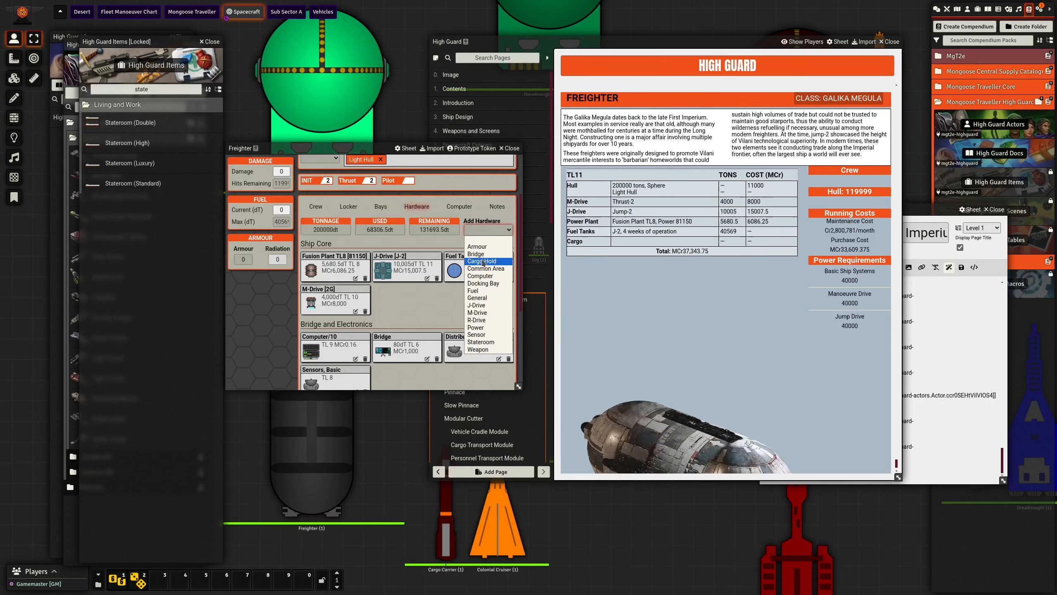
pyautogui.click(483, 261)
# - Set the tonnage of the Freighter's Common Area to 328
pyautogui.scroll(-5, 388, 332)
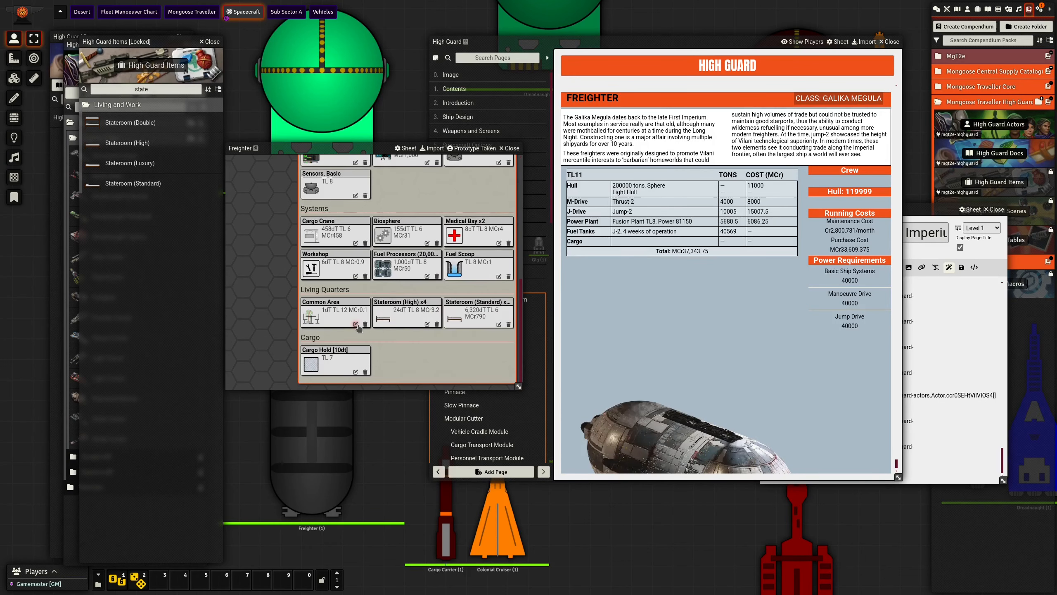
pyautogui.click(355, 324)
pyautogui.click(644, 255)
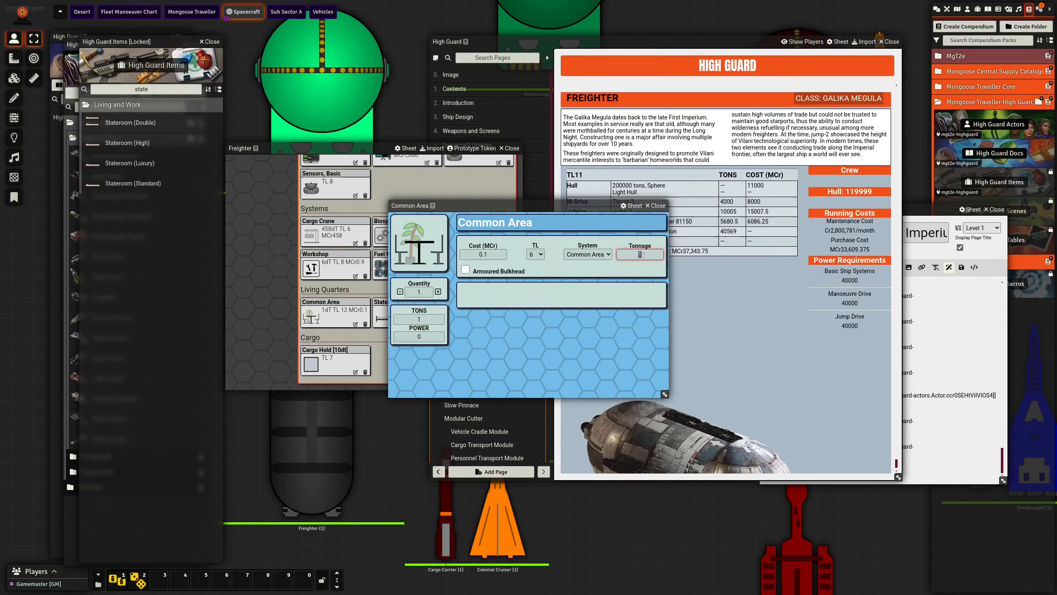
pyautogui.write('328')
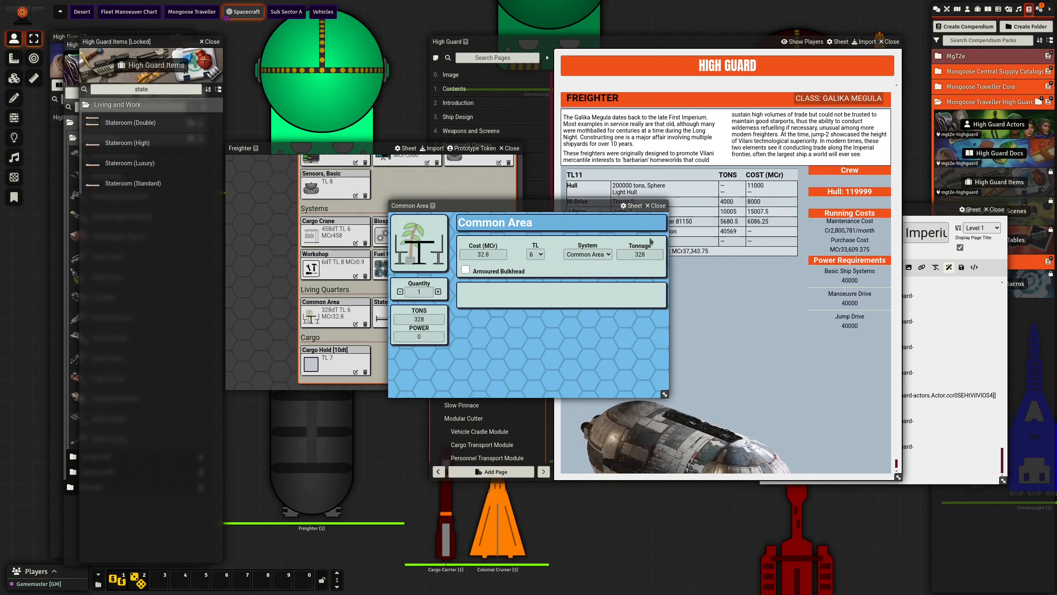
pyautogui.click(656, 205)
# - Set the capacity of the Freighter's Cargo Hold to 136882.5 tons
pyautogui.click(356, 371)
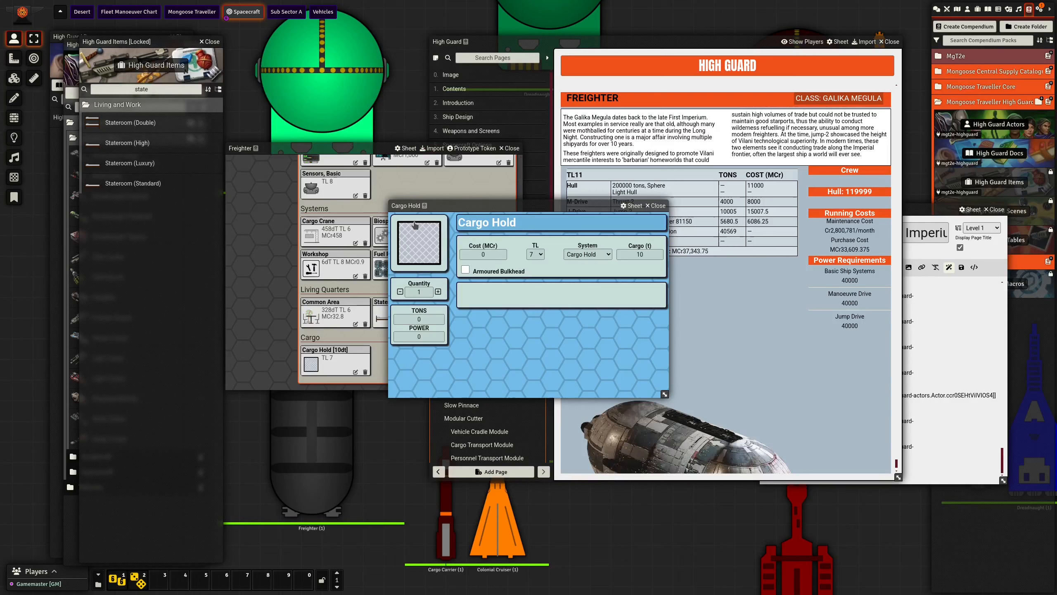
pyautogui.doubleClick(627, 257)
pyautogui.write('136882.5')
pyautogui.press('Return')
pyautogui.click(655, 205)
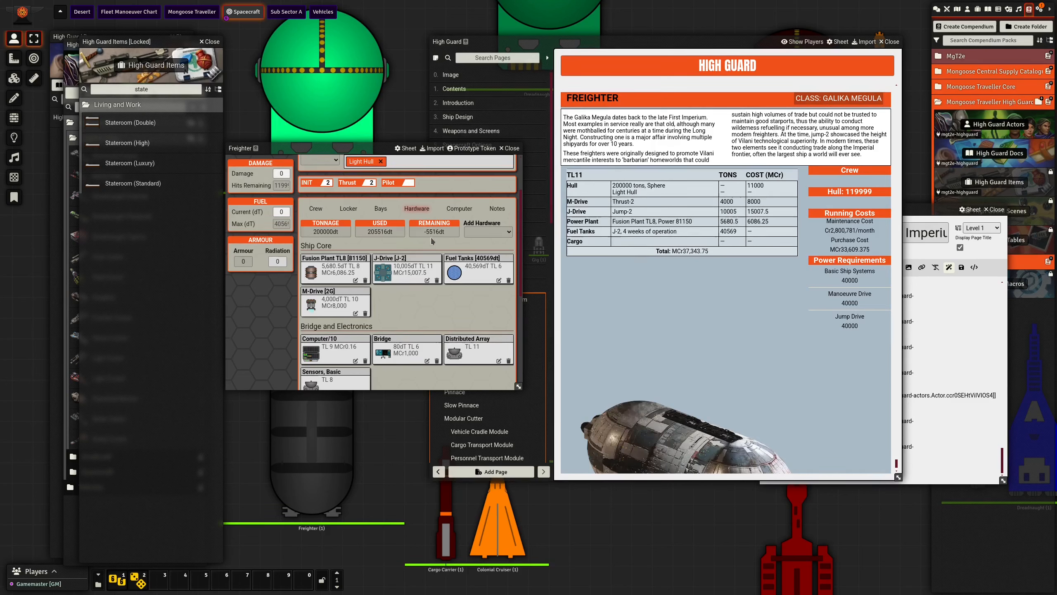
# - Enlarge the Freighter sheet, check its Stateroom (High) item and reduce the Stateroom (Standard) quantity to 158
pyautogui.moveTo(519, 386); pyautogui.dragTo(531, 500)
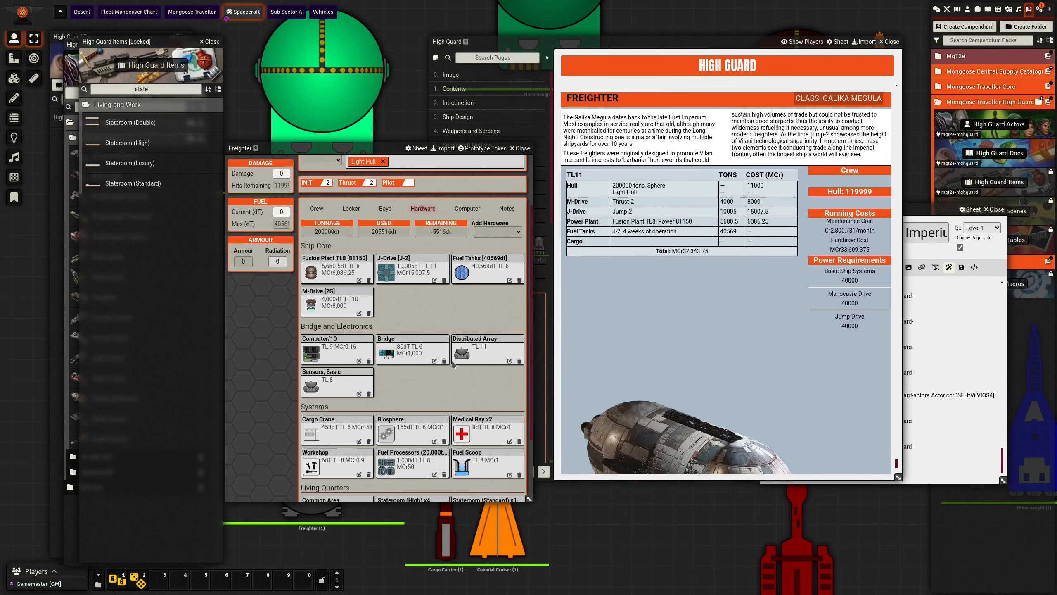
pyautogui.scroll(-2, 435, 353)
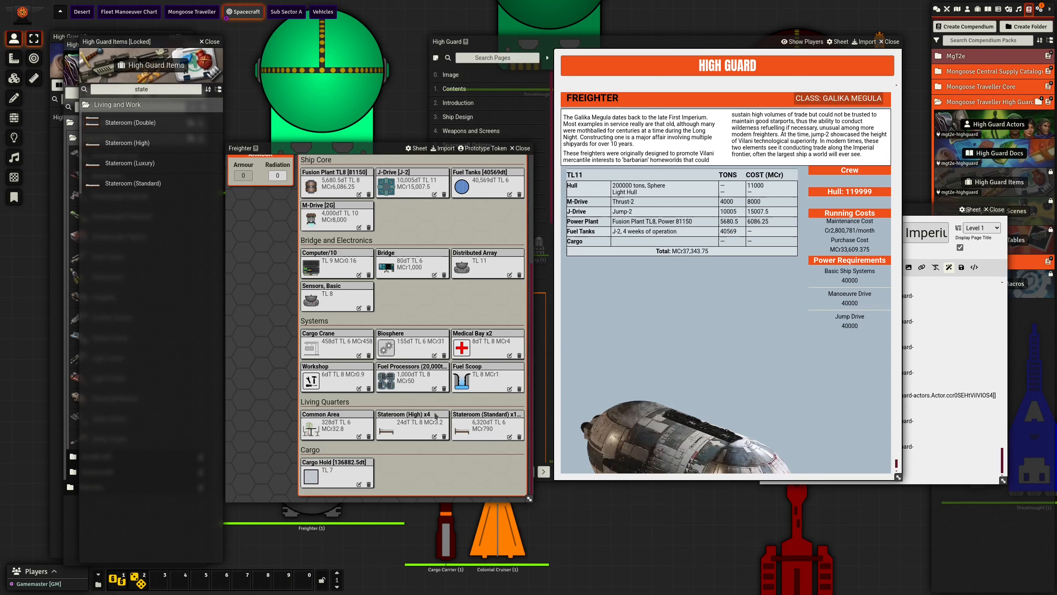
pyautogui.moveTo(435, 415); pyautogui.dragTo(428, 416)
pyautogui.click(434, 436)
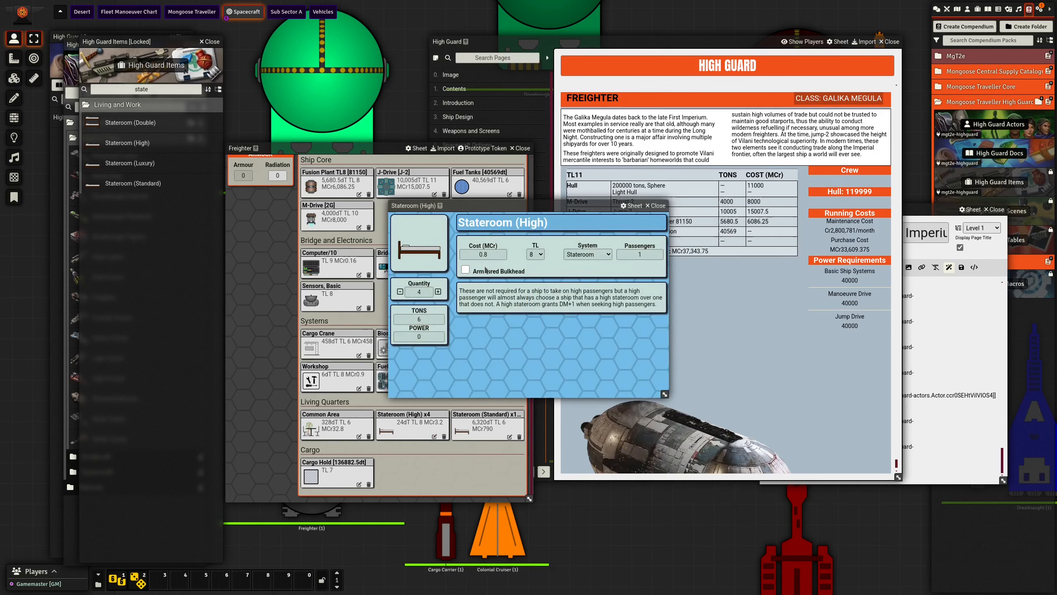
pyautogui.click(657, 206)
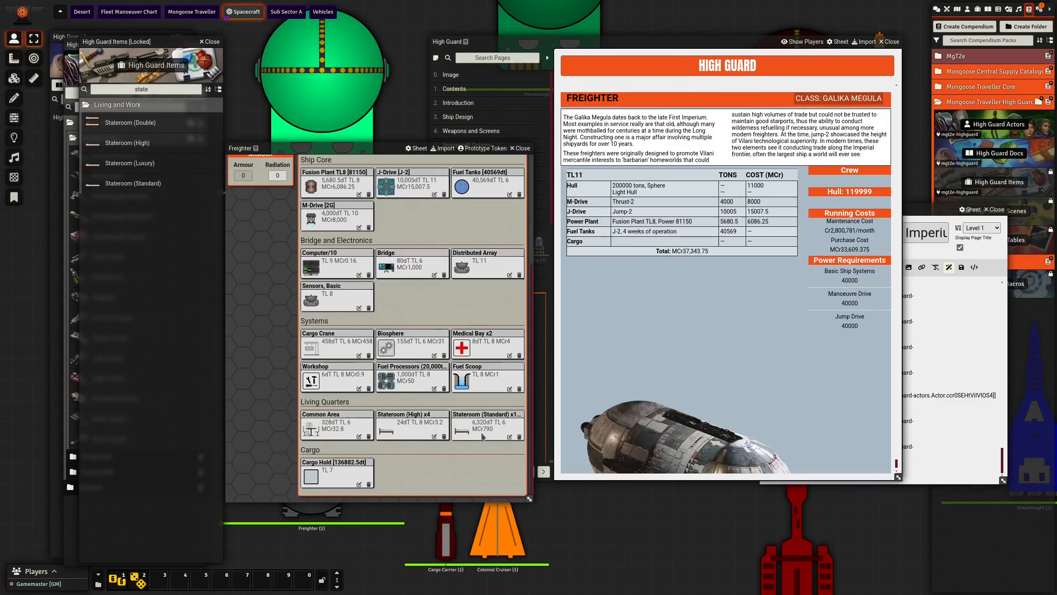
pyautogui.click(510, 437)
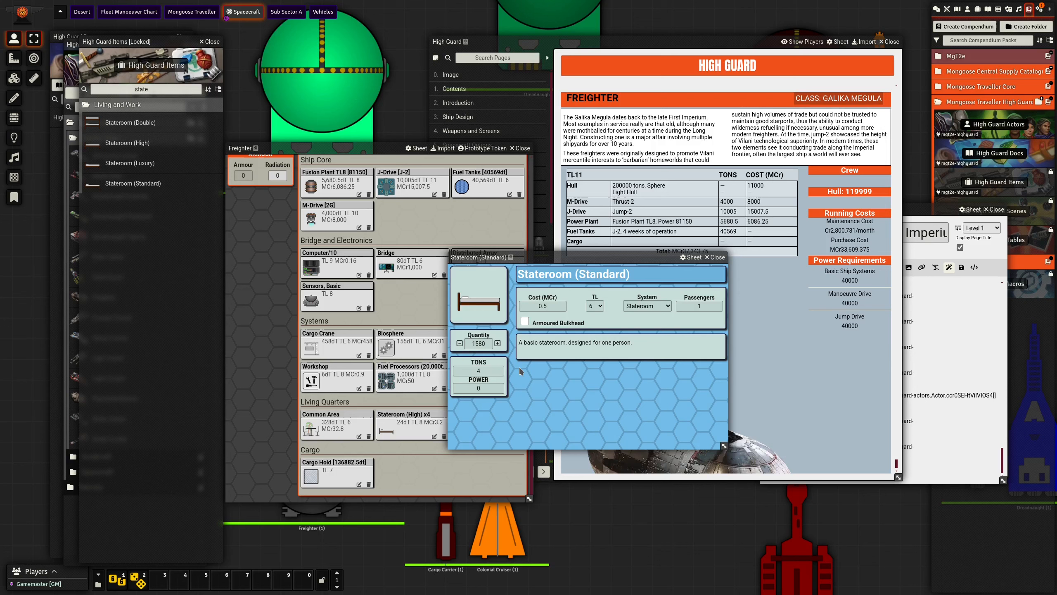
pyautogui.click(489, 343)
pyautogui.press('BackSpace')
pyautogui.click(494, 361)
pyautogui.click(715, 257)
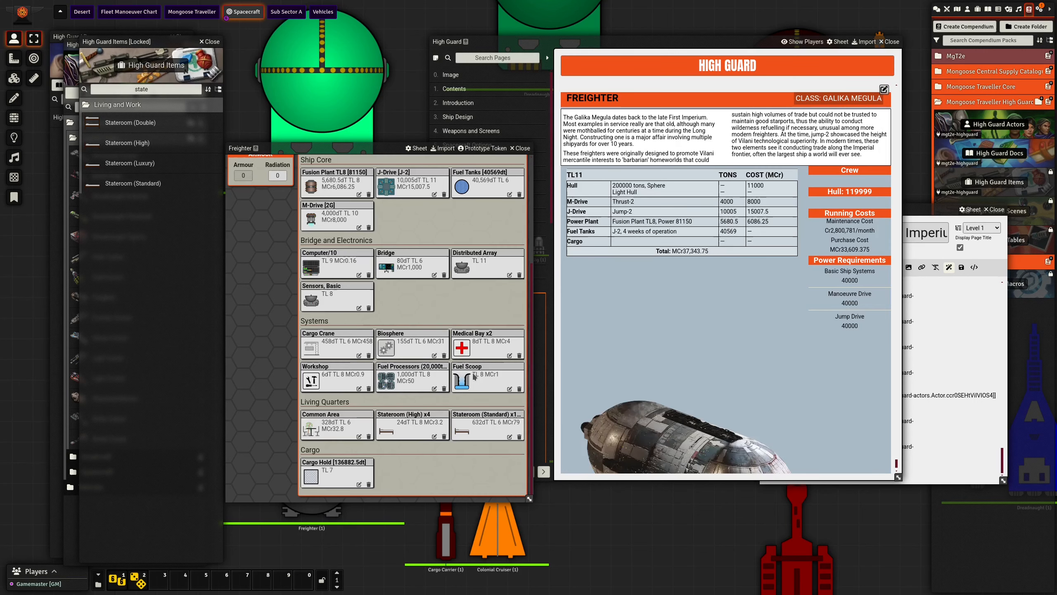
pyautogui.scroll(4, 455, 407)
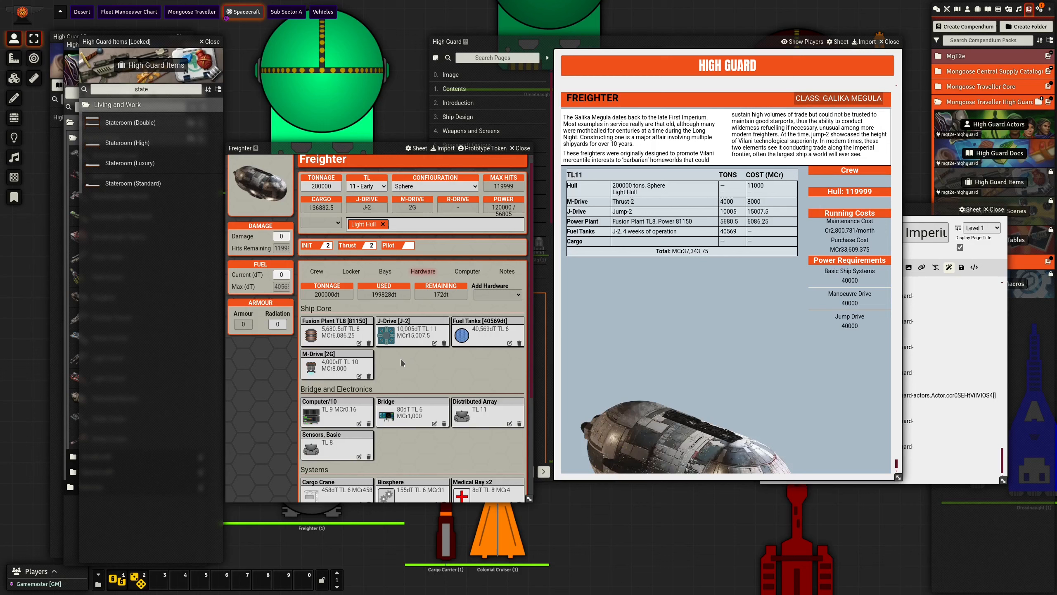
pyautogui.click(466, 278)
pyautogui.doubleClick(154, 93)
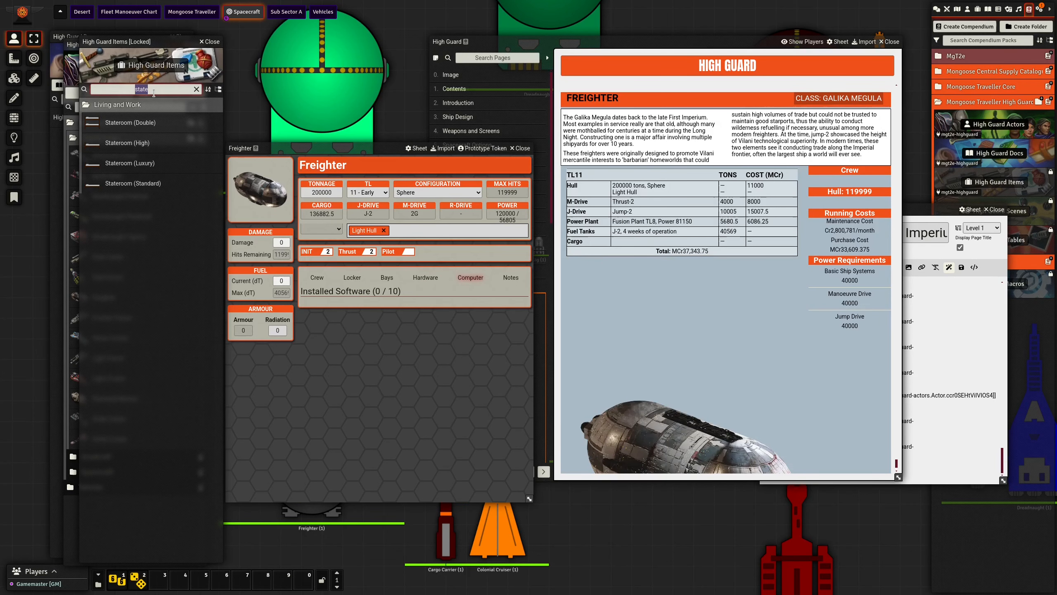
pyautogui.write('softare')
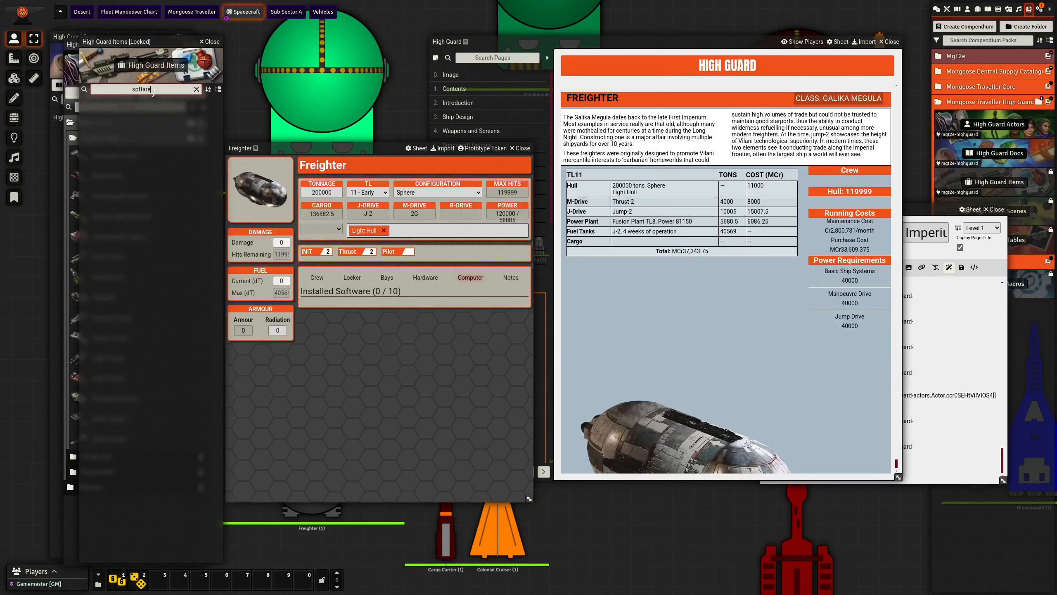
pyautogui.press('BackSpace')
pyautogui.press('BackSpace')
pyautogui.press('BackSpace')
pyautogui.write('w')
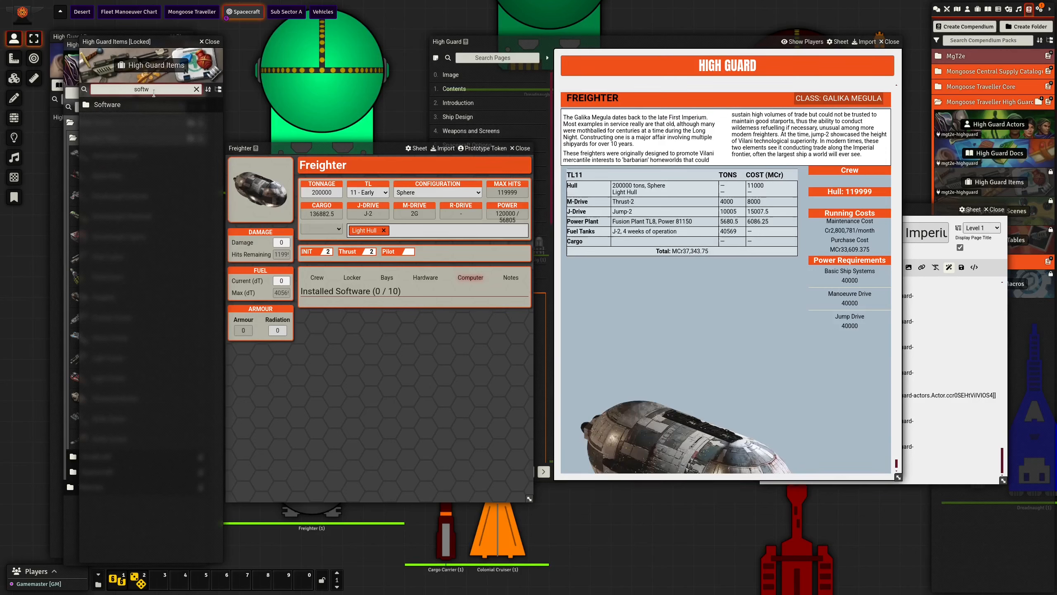
pyautogui.click(116, 109)
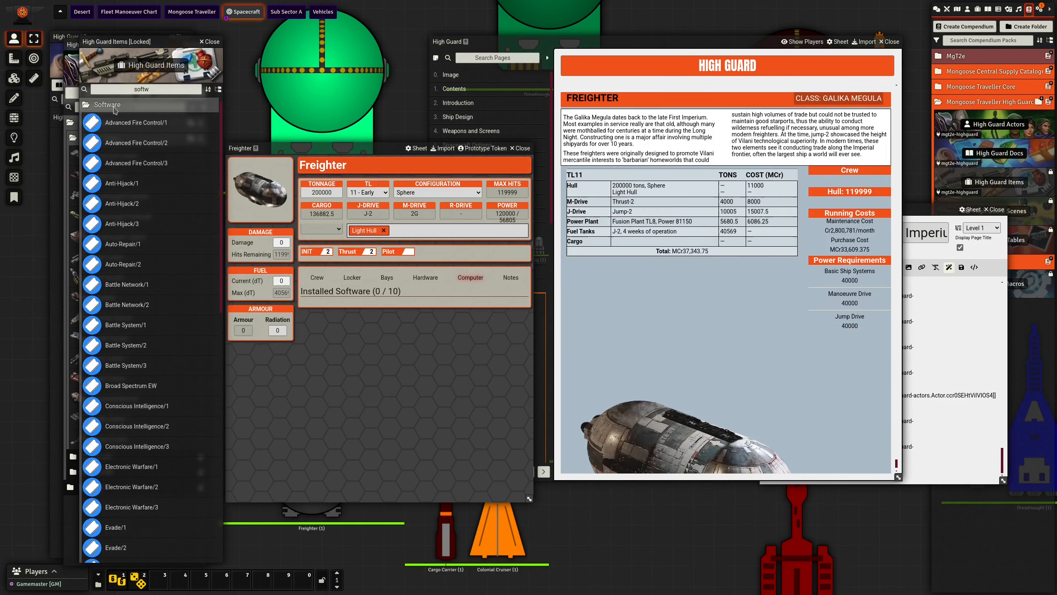
# - Add the Intellect, Library, Manoeuvre and Jump Control/2 software to the Freighter and set Jump Control/2 running
pyautogui.scroll(-4, 121, 225)
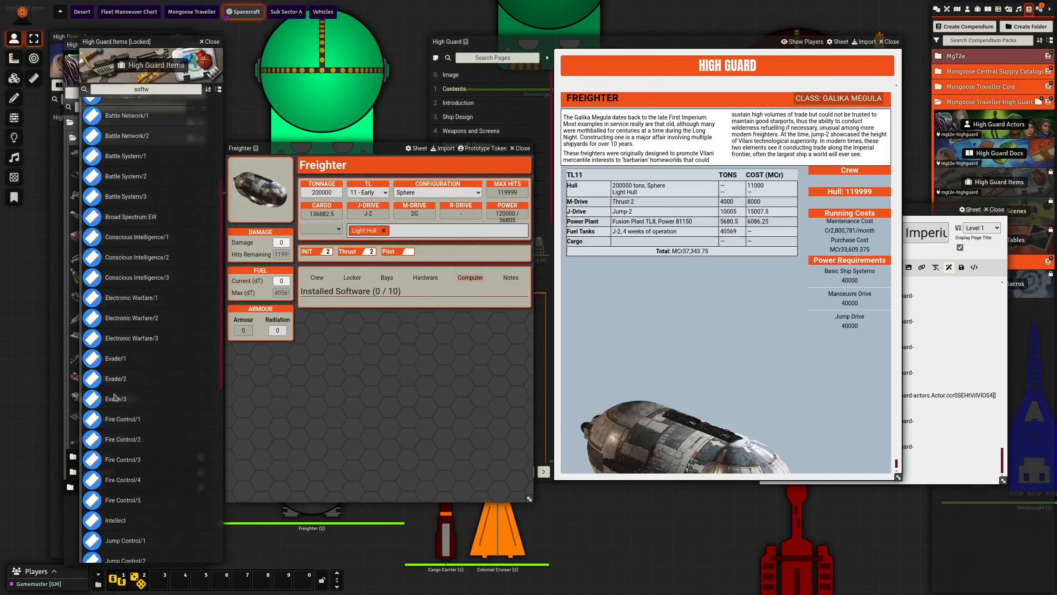
pyautogui.scroll(-3, 114, 410)
pyautogui.moveTo(115, 395); pyautogui.dragTo(366, 394)
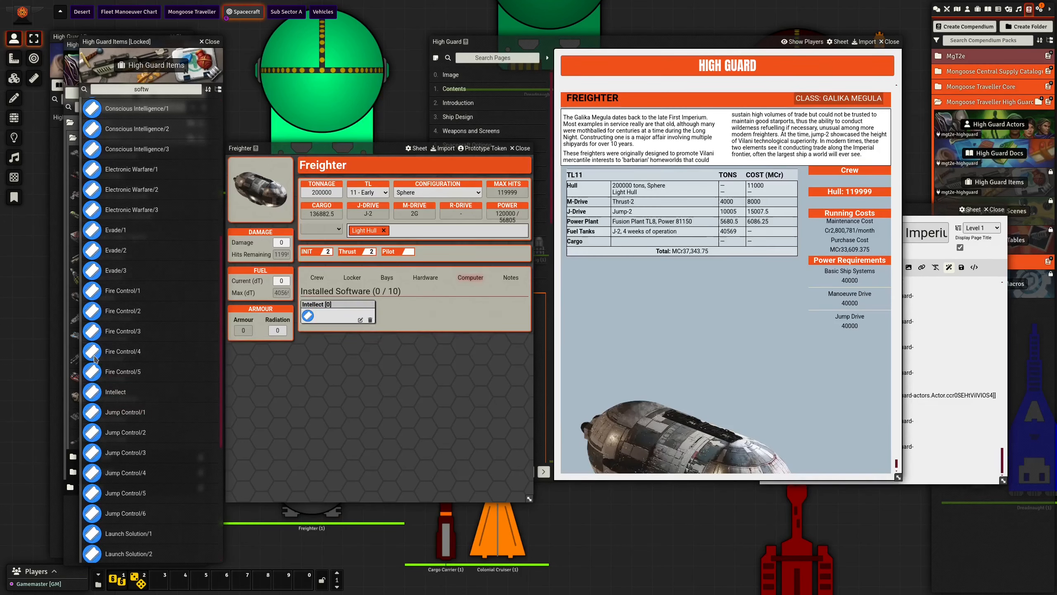
pyautogui.scroll(-3, 161, 364)
pyautogui.moveTo(116, 443); pyautogui.dragTo(358, 425)
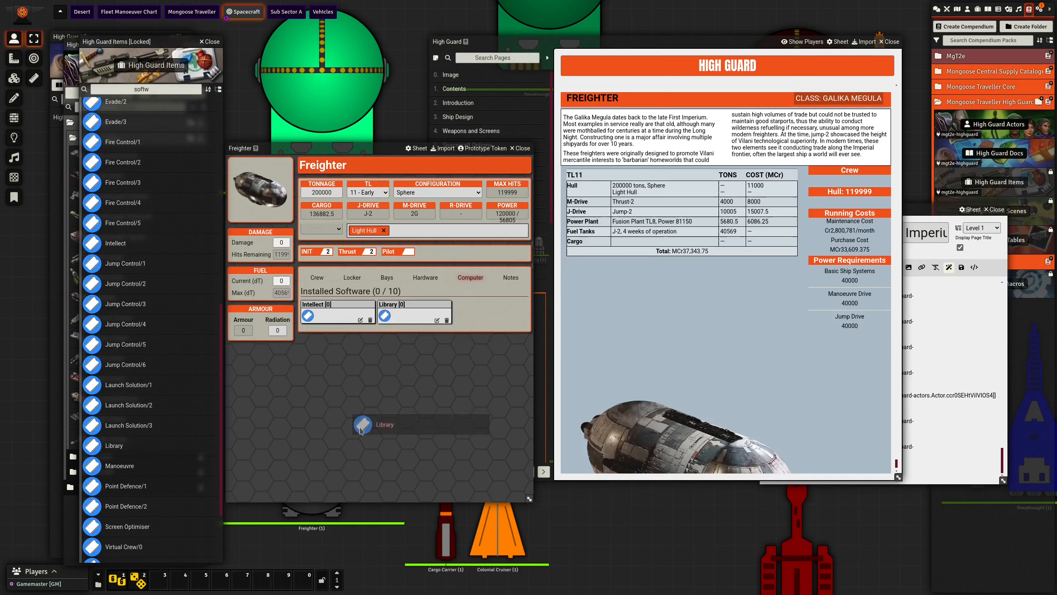
pyautogui.moveTo(113, 468); pyautogui.dragTo(354, 406)
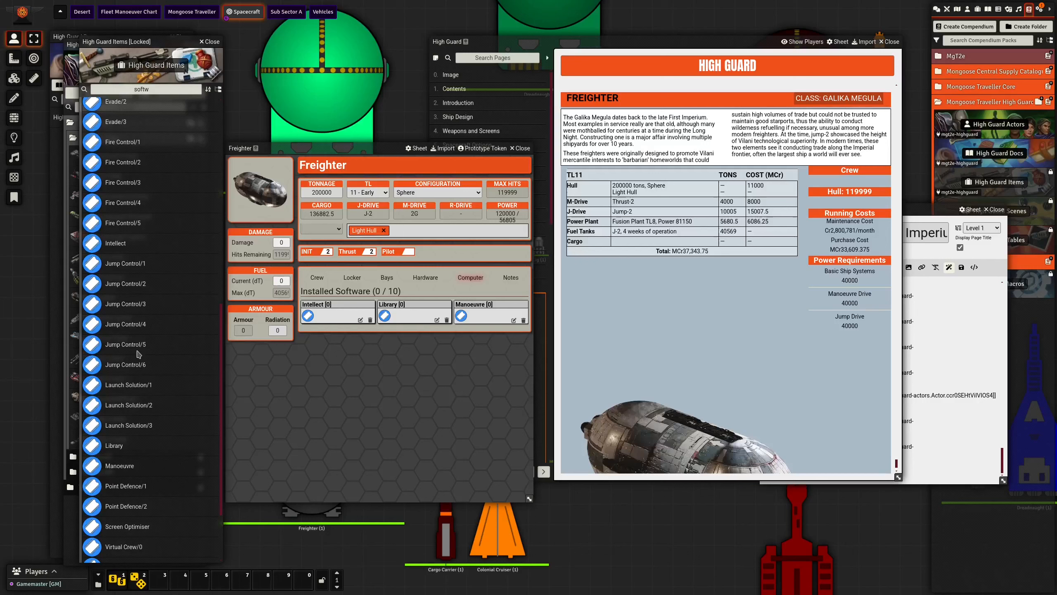
pyautogui.moveTo(126, 288); pyautogui.dragTo(384, 358)
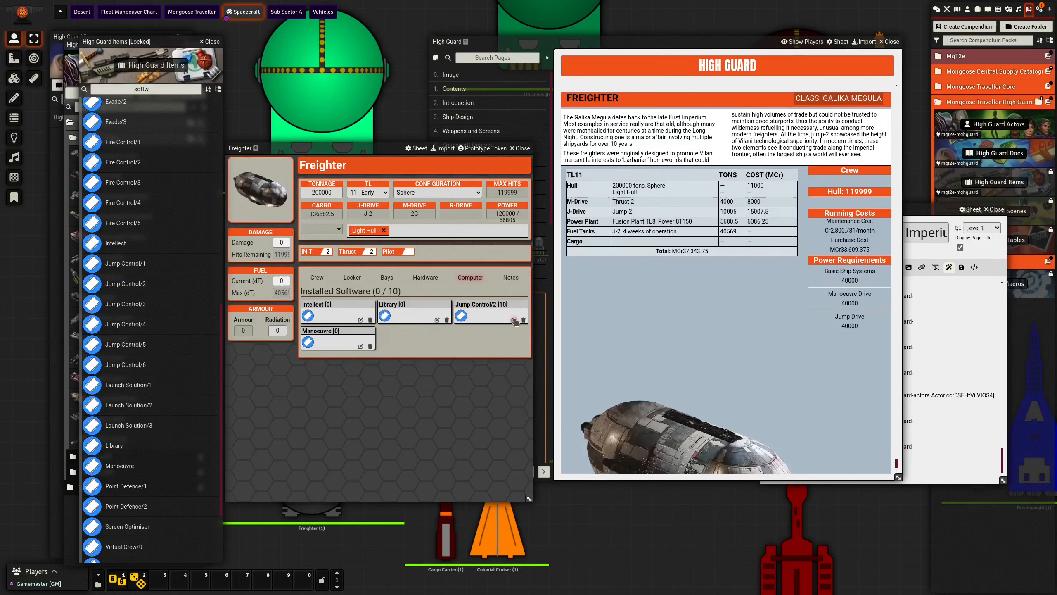
pyautogui.click(514, 319)
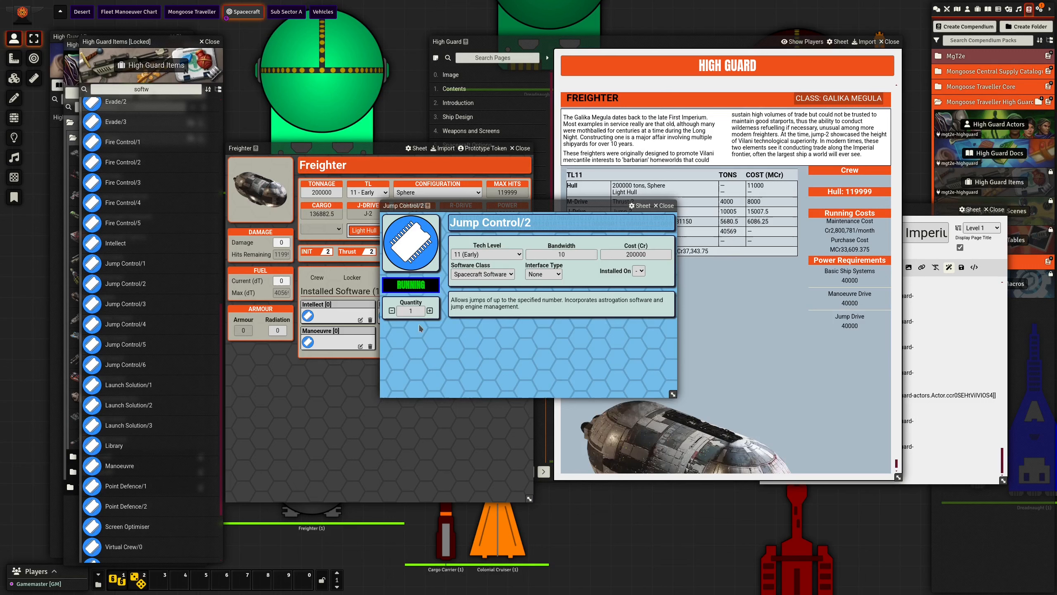
pyautogui.click(666, 206)
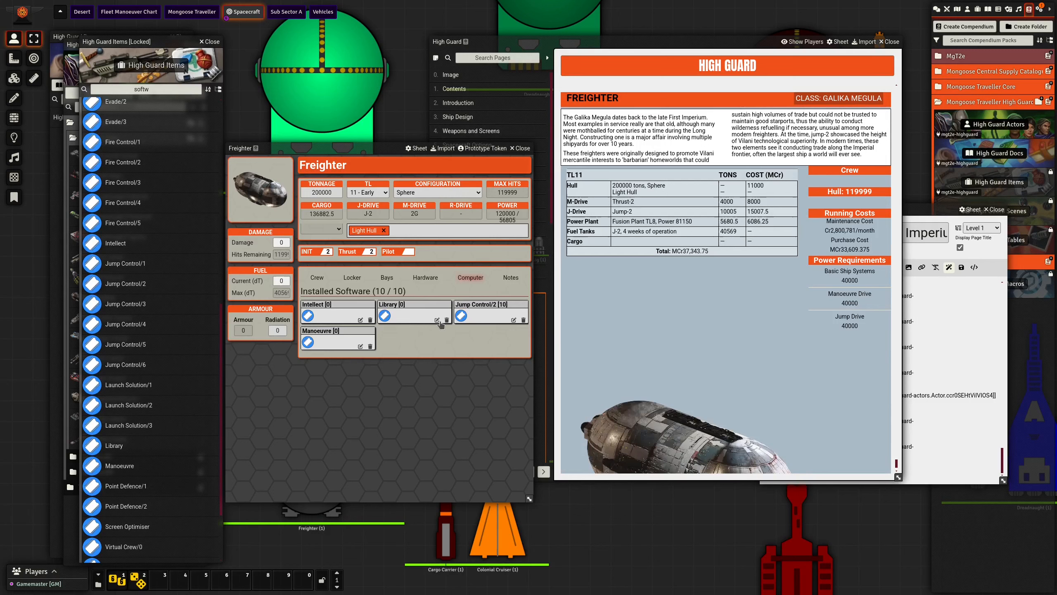
# - Return to the Freighter's hardware list, remove the blank line after the Freighter entry in Spacecraft of the Third Imperium and save the page
pyautogui.click(424, 279)
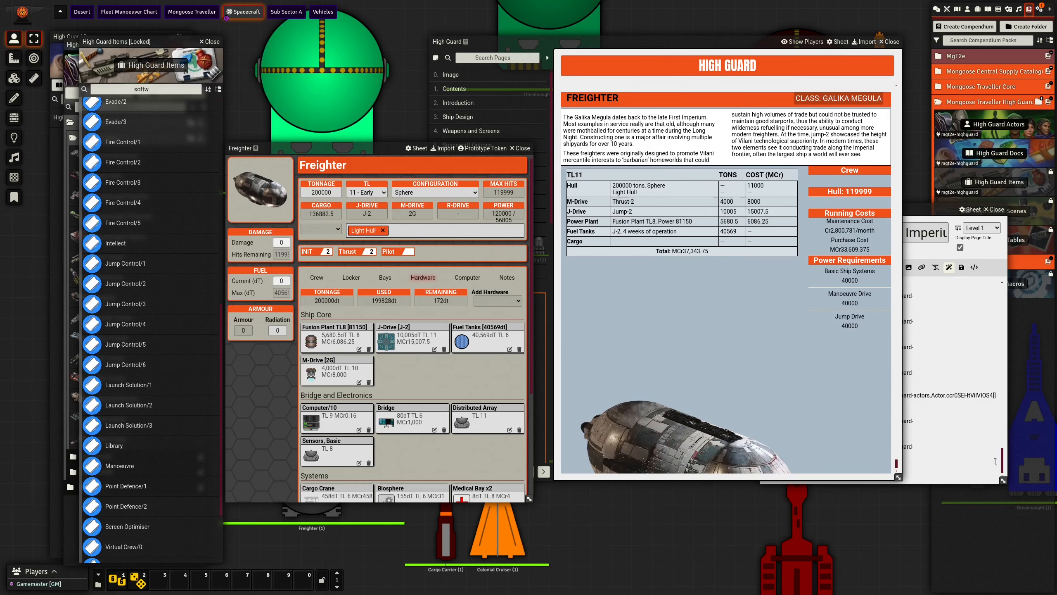
pyautogui.click(974, 475)
pyautogui.press('BackSpace')
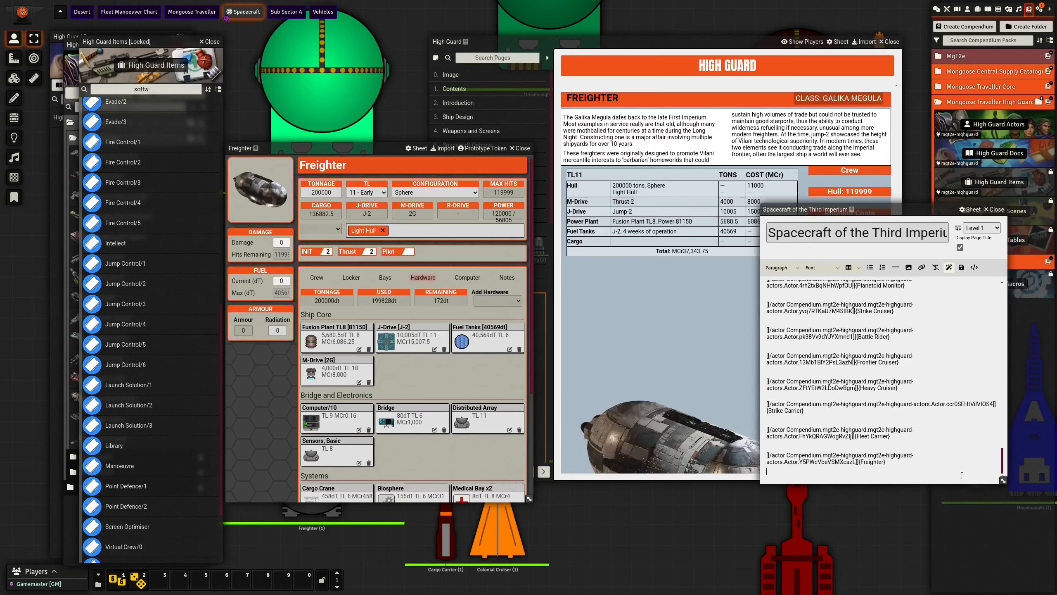
pyautogui.hotkey('ctrl', 's')
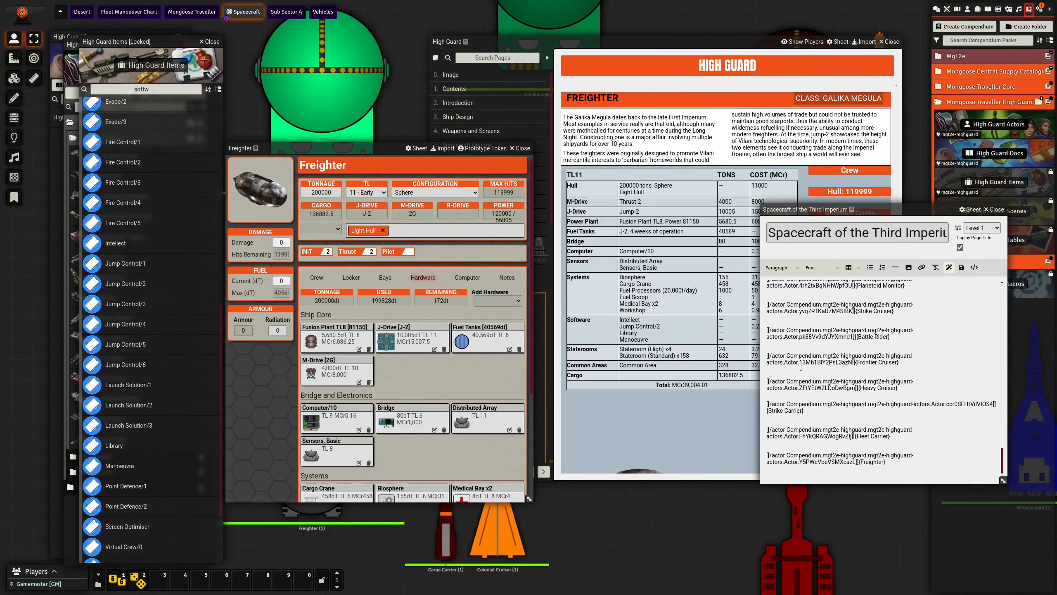
# - Place the High Guard PDF in Okular beside the journal page to compare the Freighter's components, costs, hull and power requirements
pyautogui.click(686, 43)
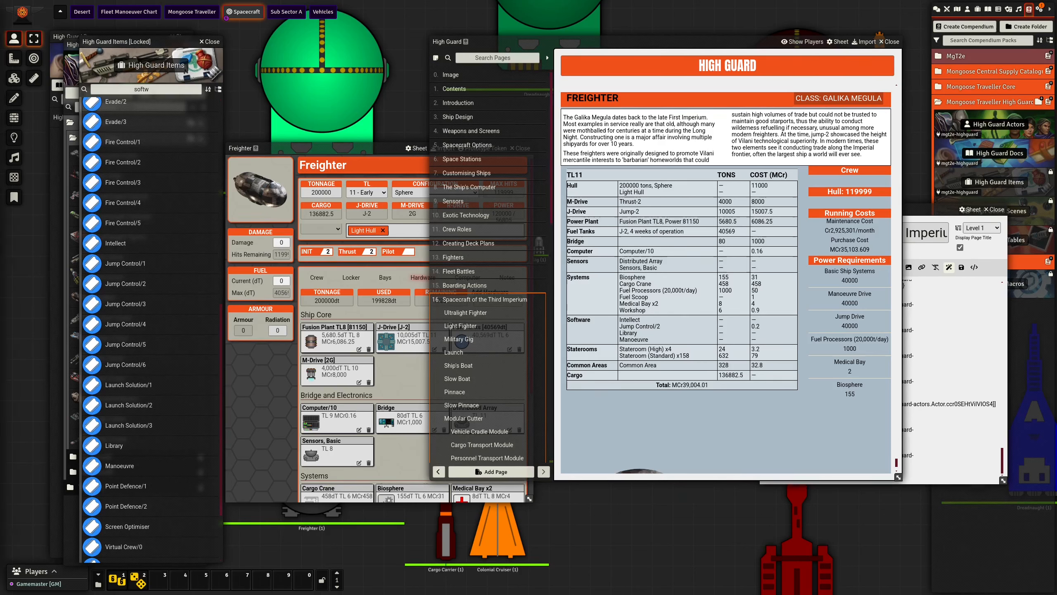
pyautogui.moveTo(0, 15); pyautogui.dragTo(243, 2)
pyautogui.moveTo(668, 44); pyautogui.dragTo(601, 118)
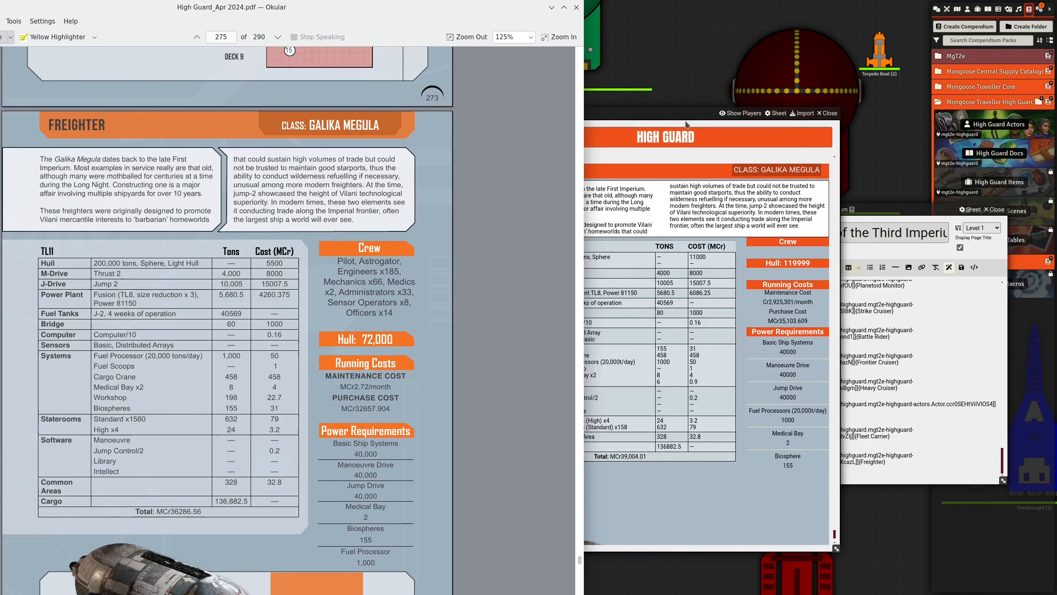
pyautogui.moveTo(686, 121); pyautogui.dragTo(734, 99)
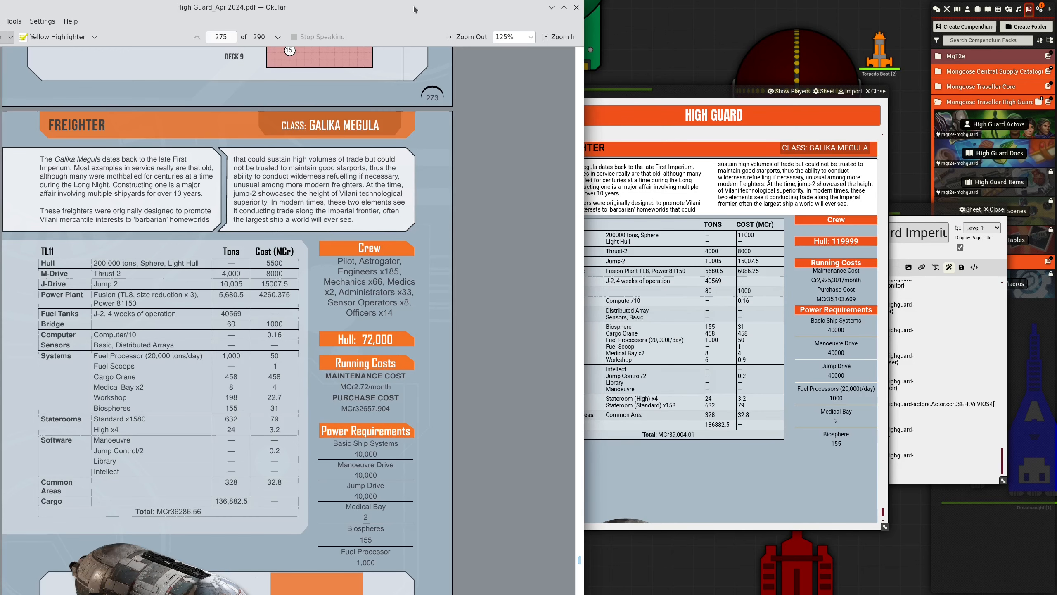
pyautogui.moveTo(414, 7); pyautogui.dragTo(260, 13)
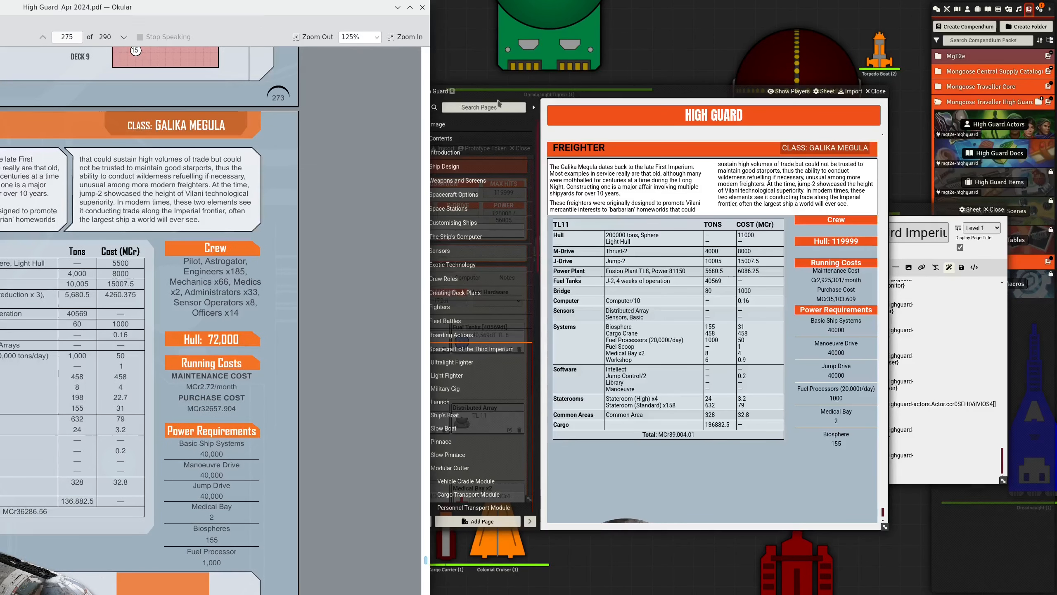
# - Arrange the PDF, Freighter sheet and journal page side by side and show the Freighter's systems, living quarters and cargo
pyautogui.moveTo(516, 91); pyautogui.dragTo(622, 92)
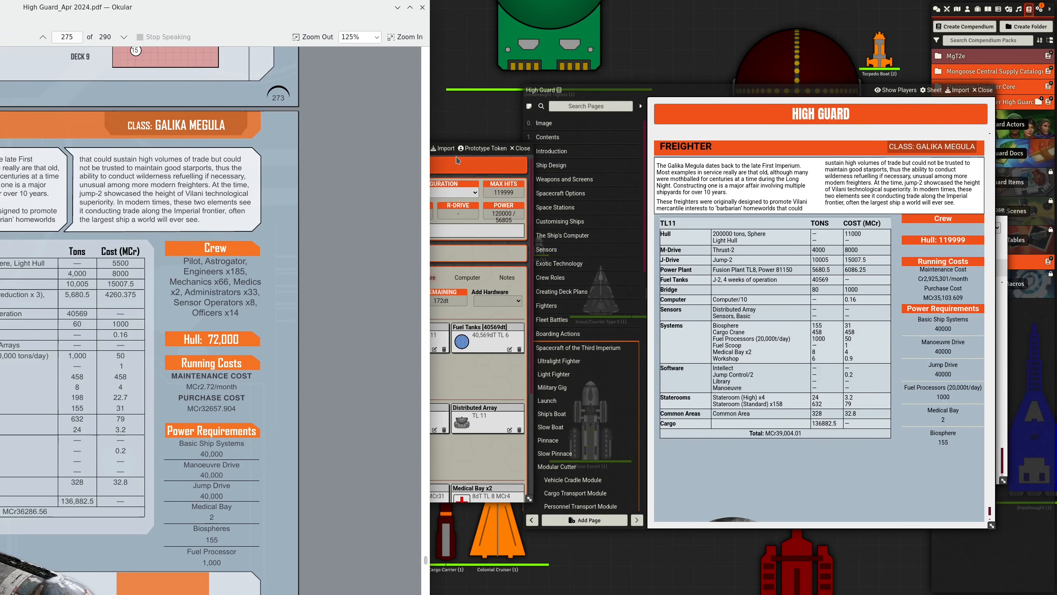
pyautogui.moveTo(293, 29); pyautogui.dragTo(215, 28)
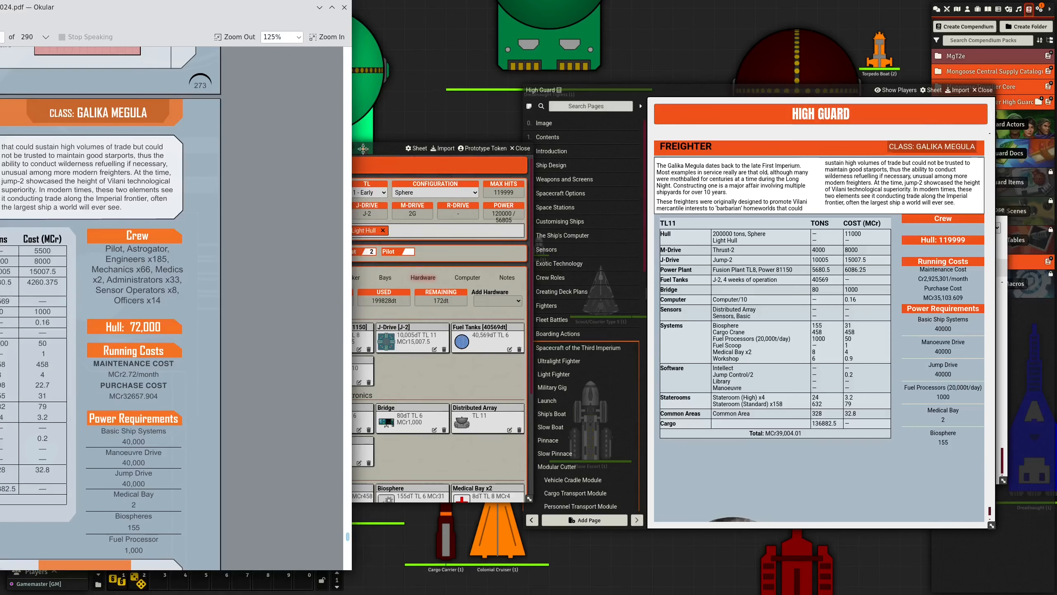
pyautogui.moveTo(363, 148); pyautogui.dragTo(510, 118)
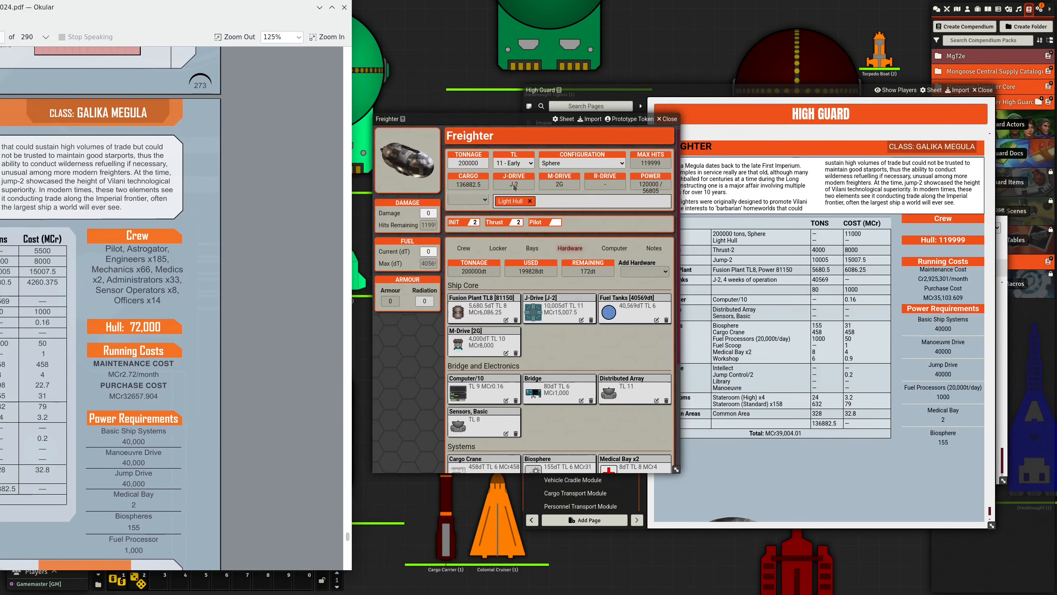
pyautogui.scroll(-2, 533, 297)
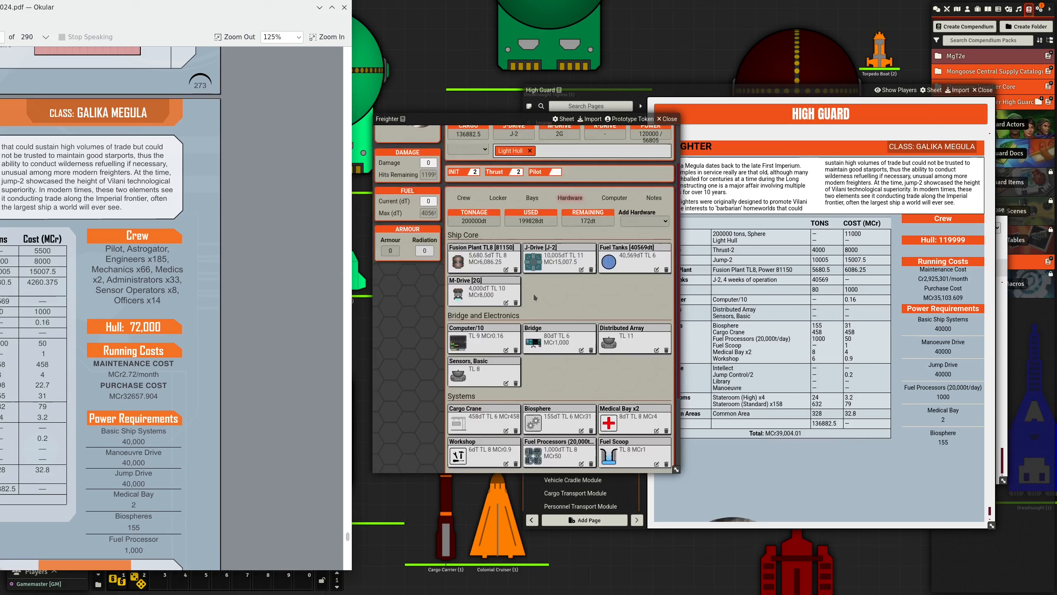
pyautogui.scroll(-4, 533, 293)
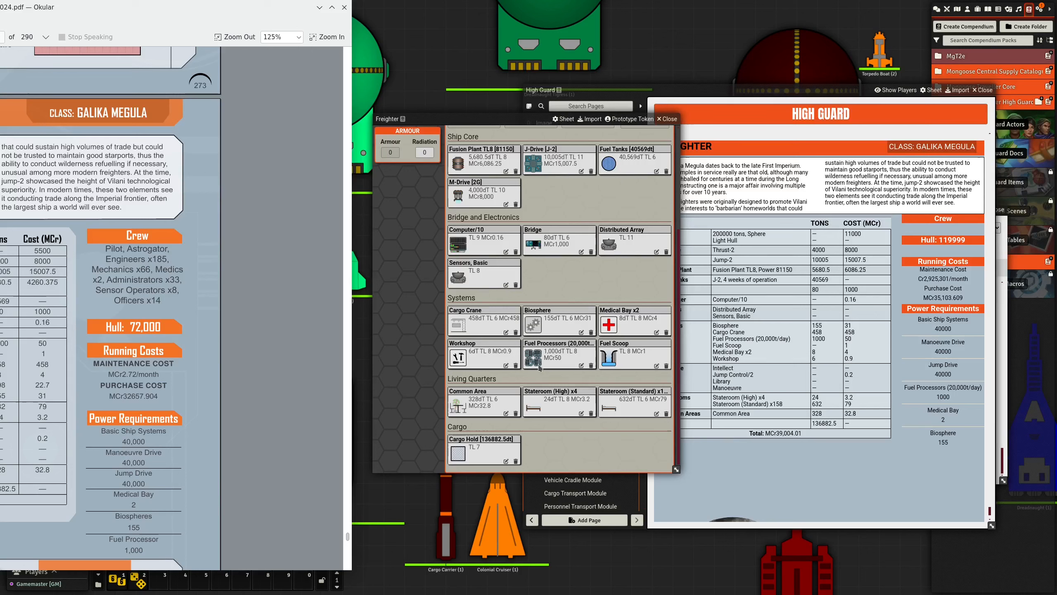
# - Calculate 198 ÷ 3 in the calculator and set the rating of the Freighter's Workshop to 66
pyautogui.click(505, 365)
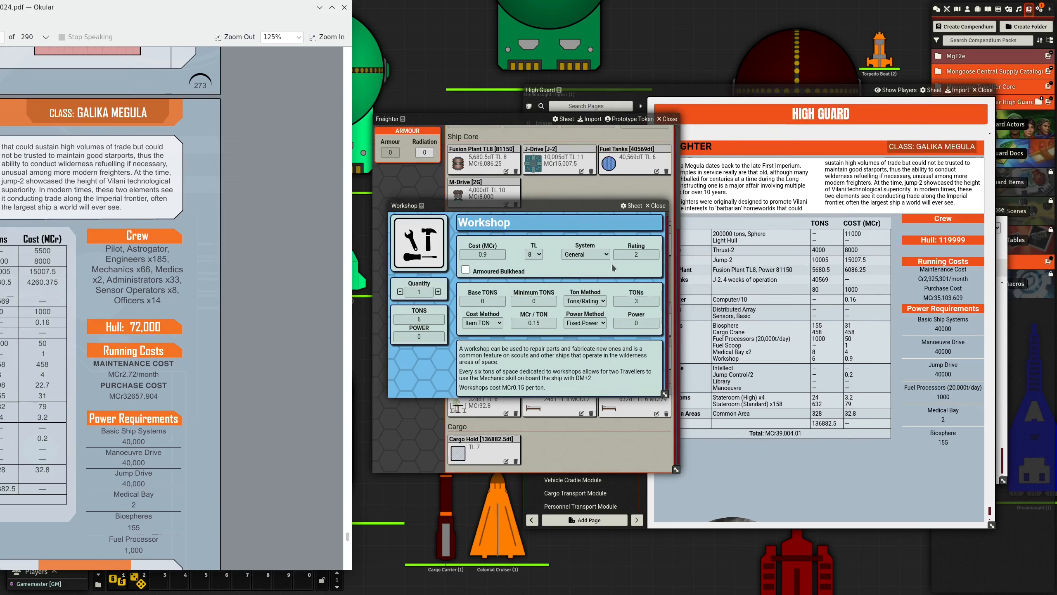
pyautogui.click(628, 254)
pyautogui.click(66, 40)
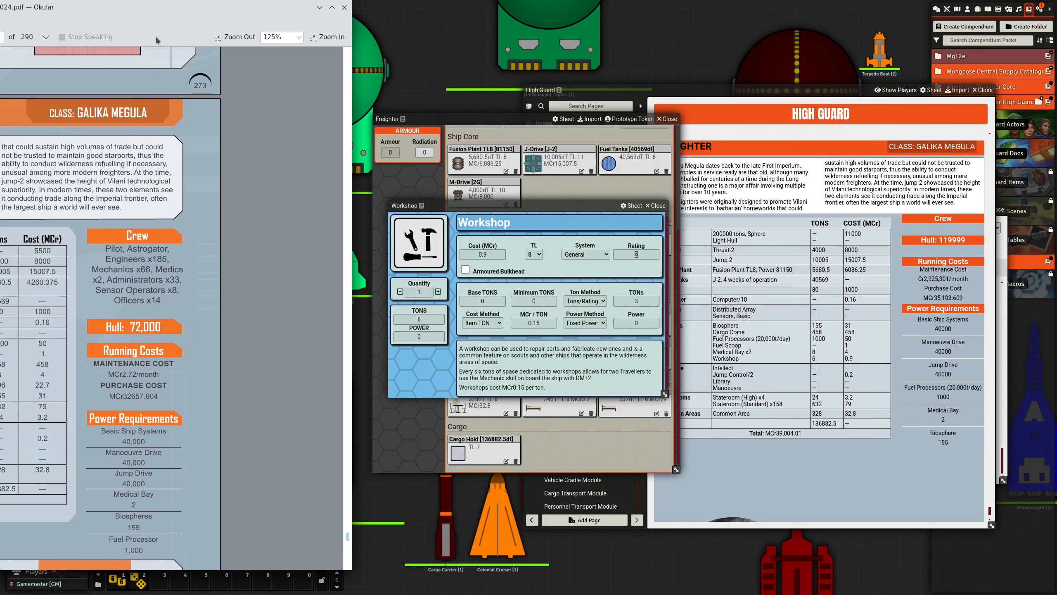
pyautogui.moveTo(159, 9); pyautogui.dragTo(97, 12)
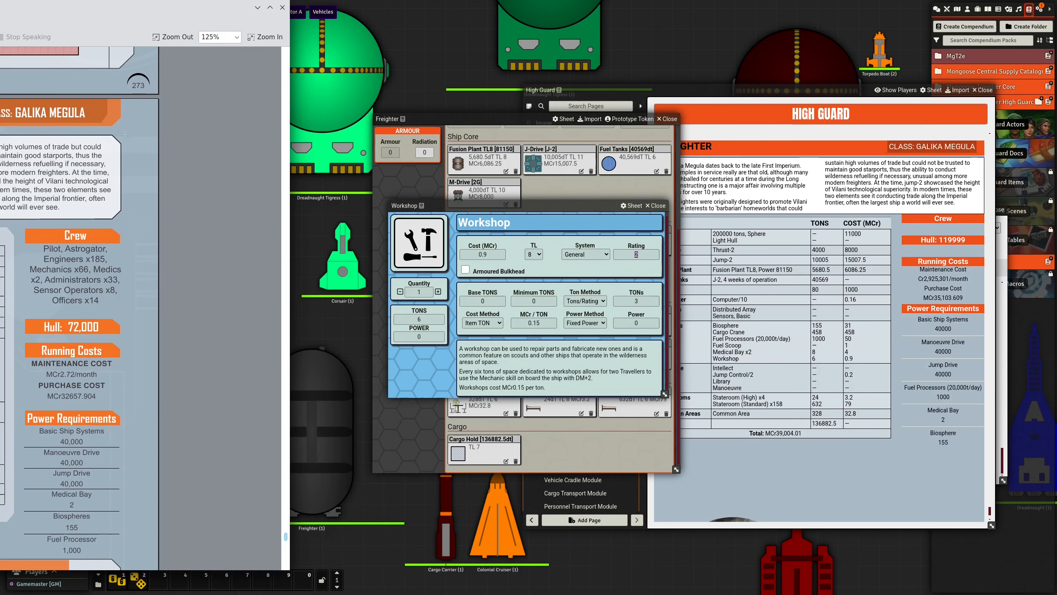
pyautogui.click(504, 277)
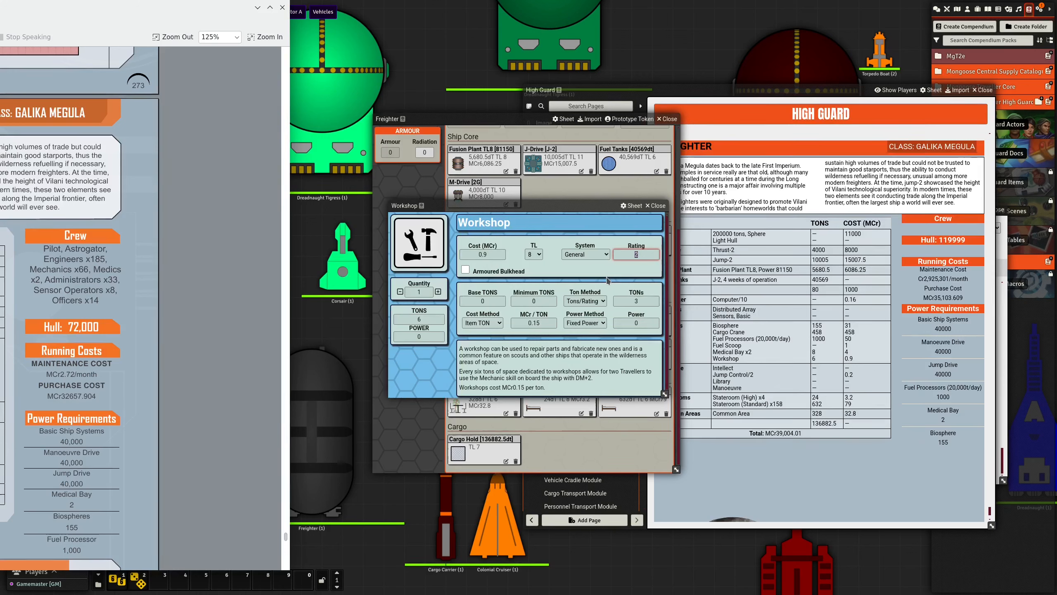
pyautogui.press('XF86Calculator')
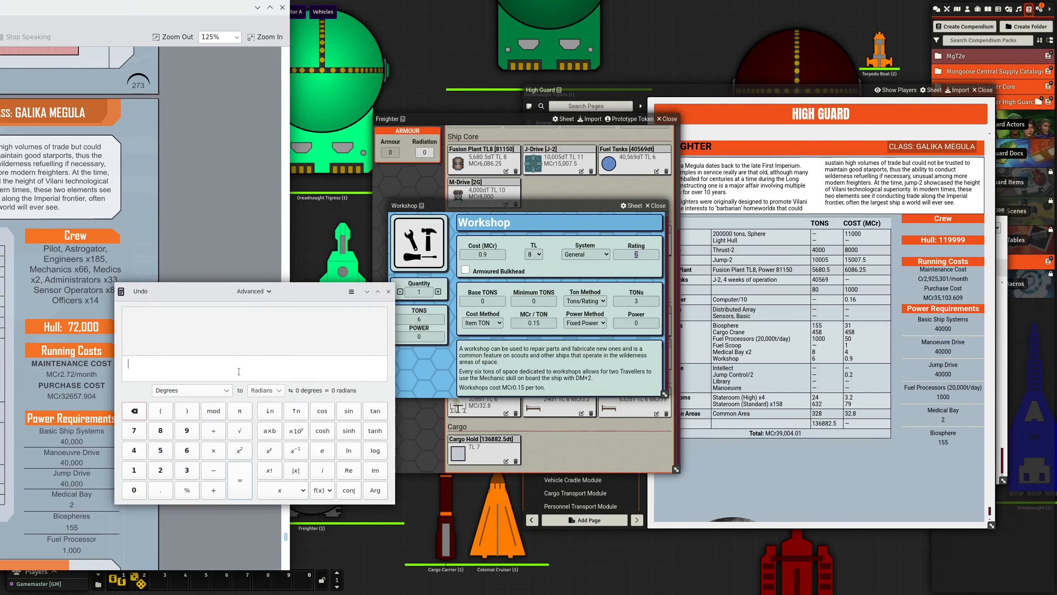
pyautogui.write('198÷3')
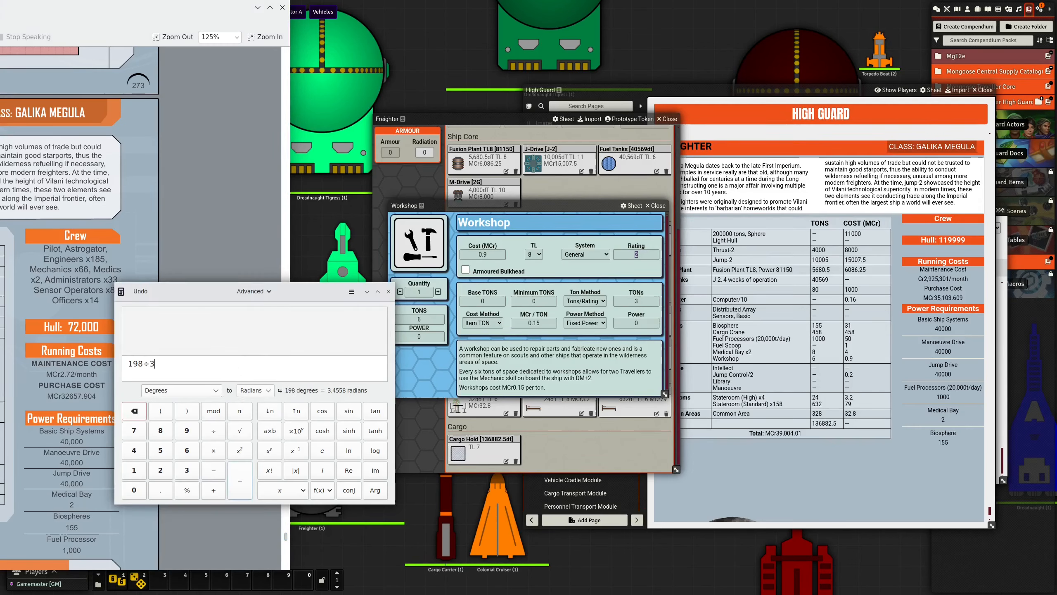
pyautogui.press('Return')
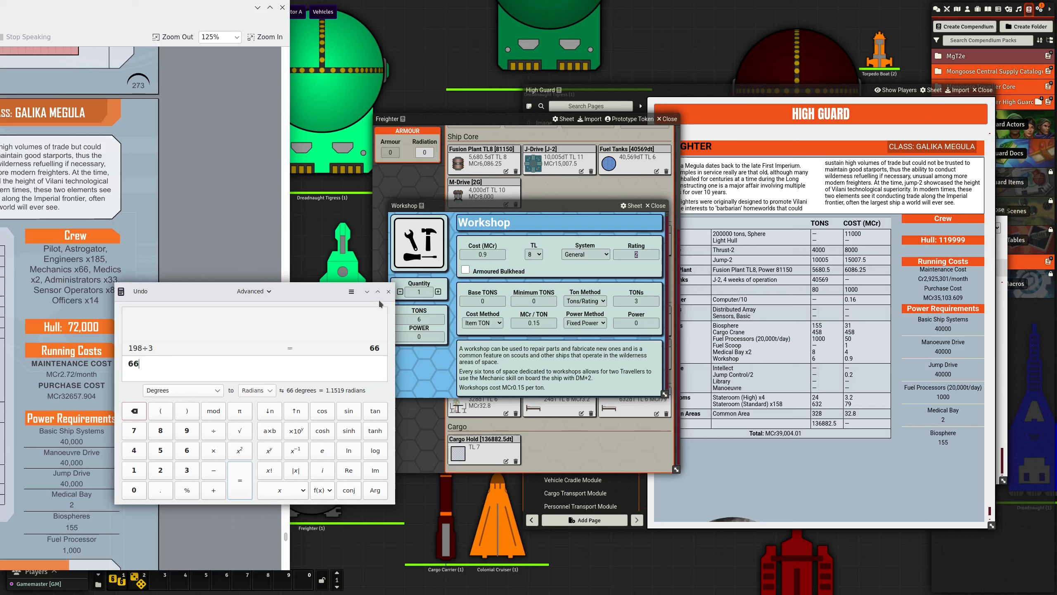
pyautogui.click(388, 291)
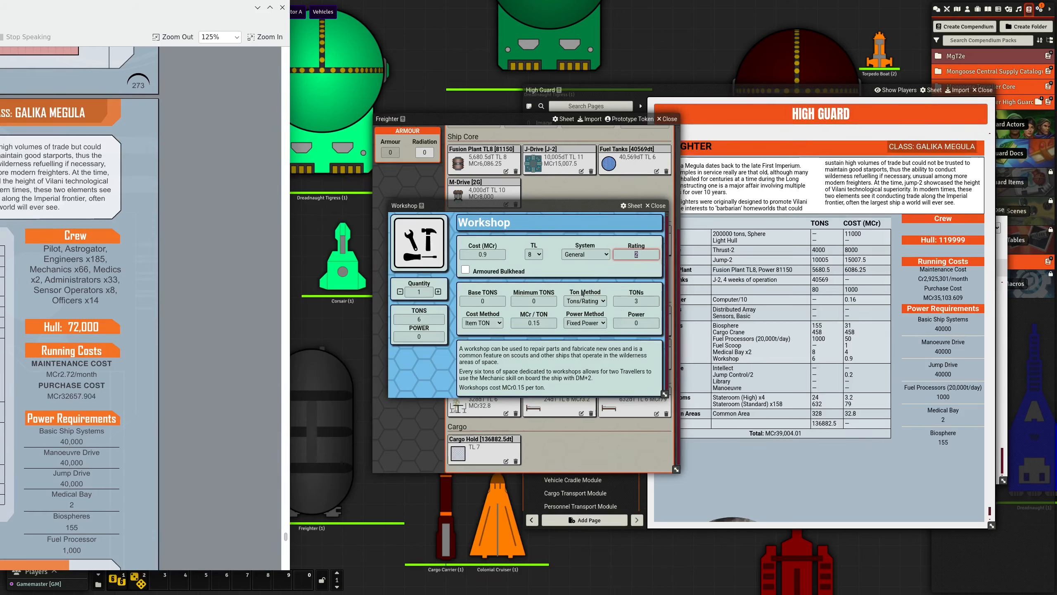
pyautogui.write('66')
pyautogui.click(617, 277)
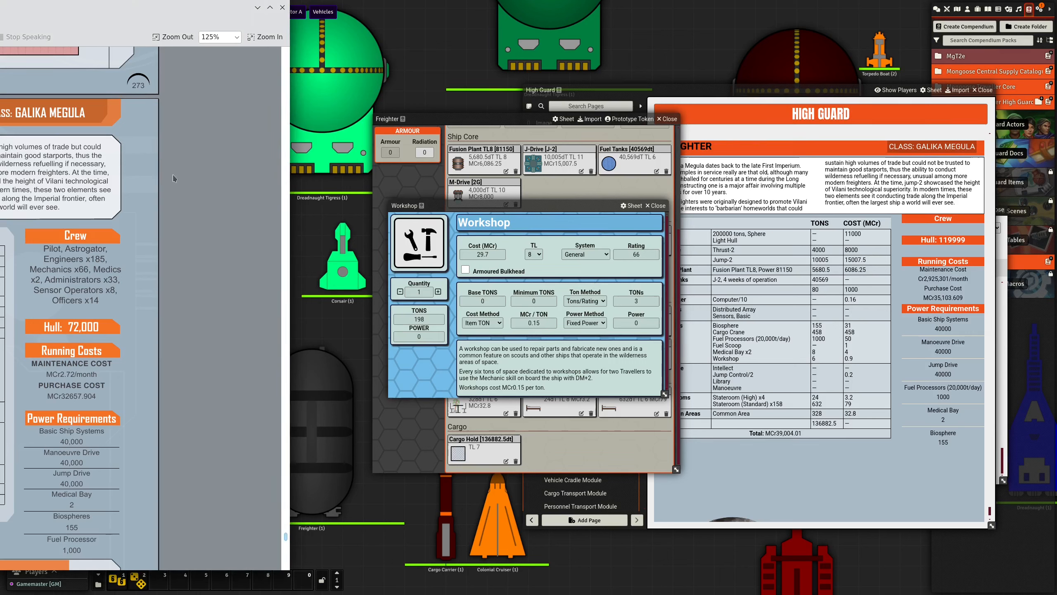
# - Place the Workshop sheet beside the PDF's component table and check its cost by calculating 198 × 0.15
pyautogui.moveTo(28, 18); pyautogui.dragTo(258, 11)
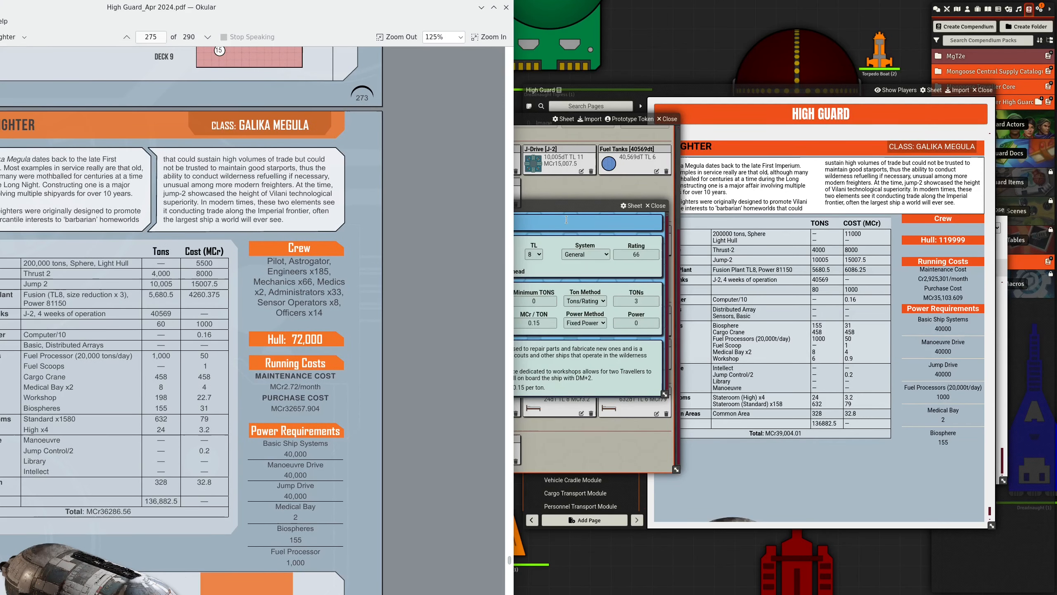
pyautogui.moveTo(565, 206); pyautogui.dragTo(722, 205)
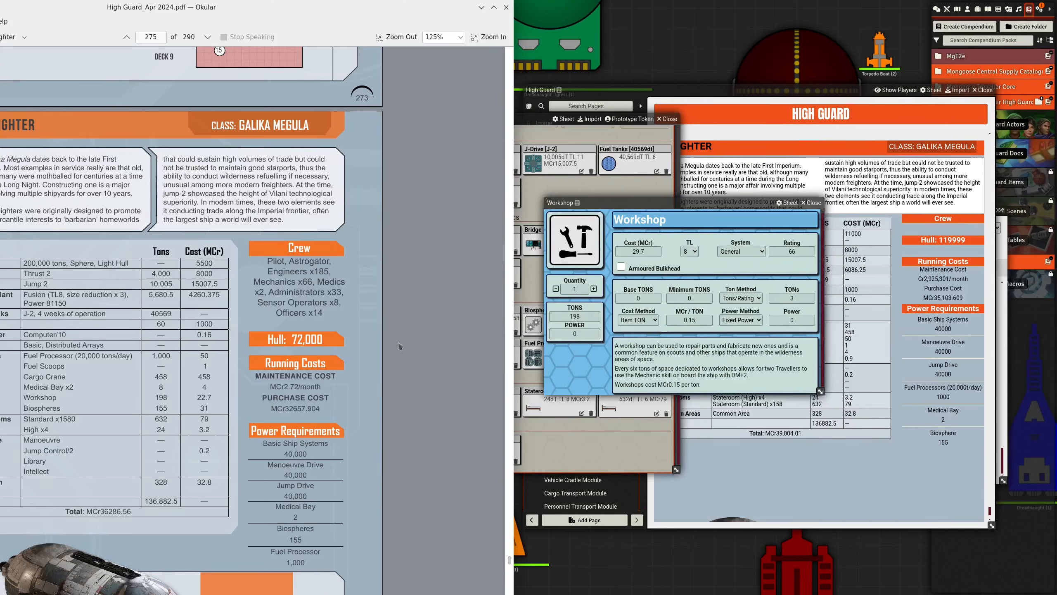
pyautogui.press('super')
pyautogui.press('Return')
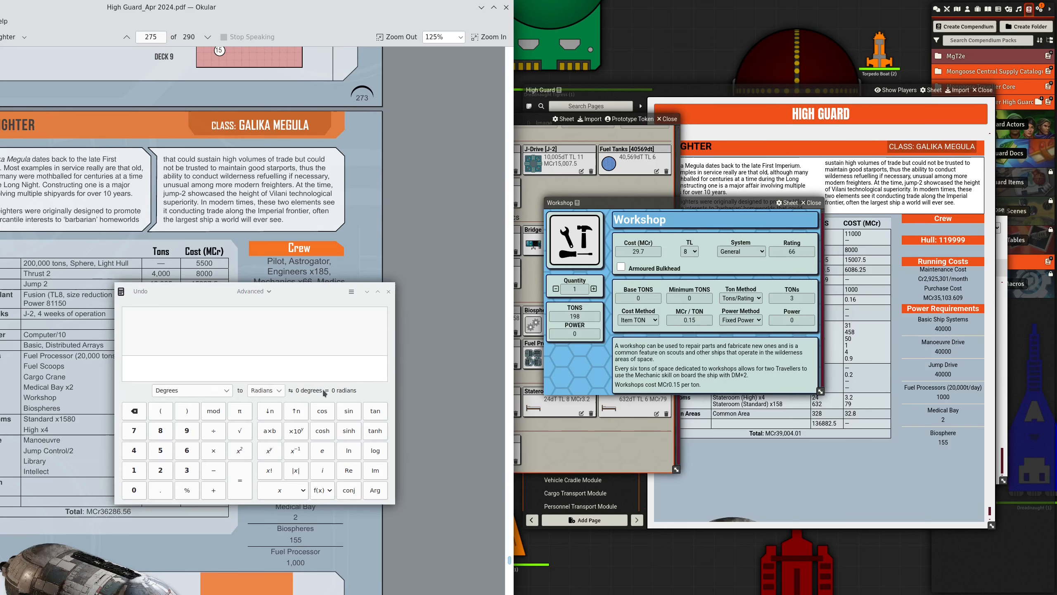
pyautogui.write('198')
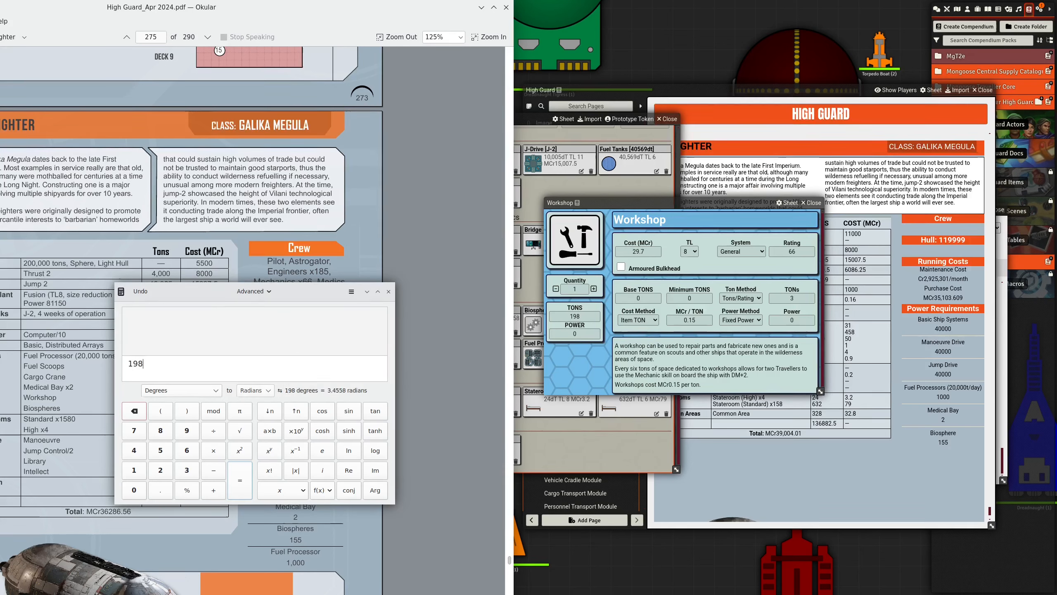
pyautogui.write('*')
pyautogui.write('0.15')
pyautogui.press('Return')
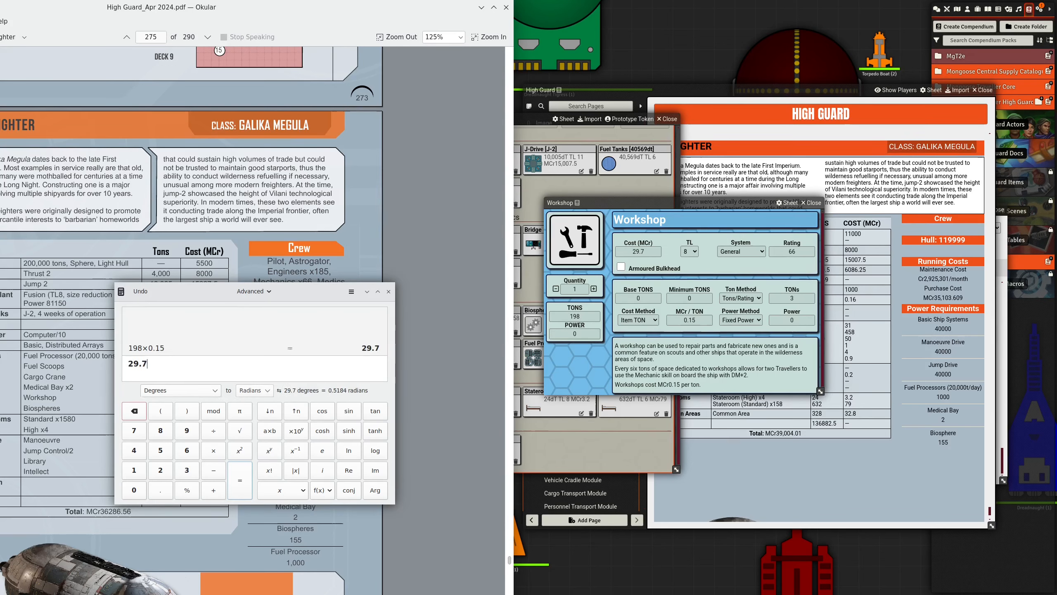
pyautogui.click(388, 292)
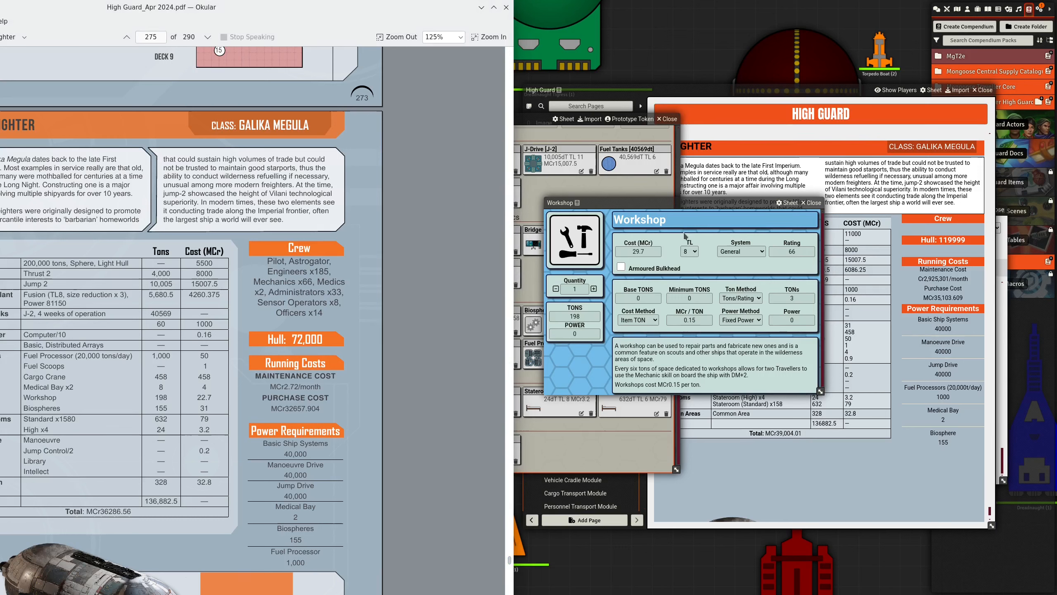
# - Close the Workshop sheet and compare the Freighter's hardware and tonnage totals with the PDF table
pyautogui.moveTo(683, 202); pyautogui.dragTo(753, 204)
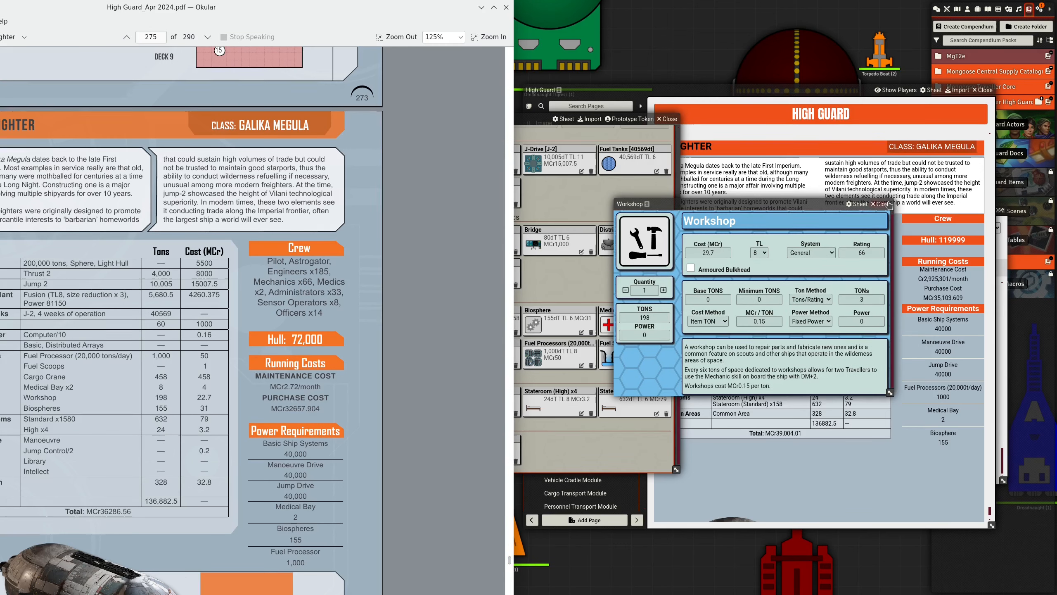
pyautogui.click(881, 204)
pyautogui.moveTo(533, 118); pyautogui.dragTo(677, 137)
pyautogui.scroll(1, 676, 307)
pyautogui.scroll(3, 688, 308)
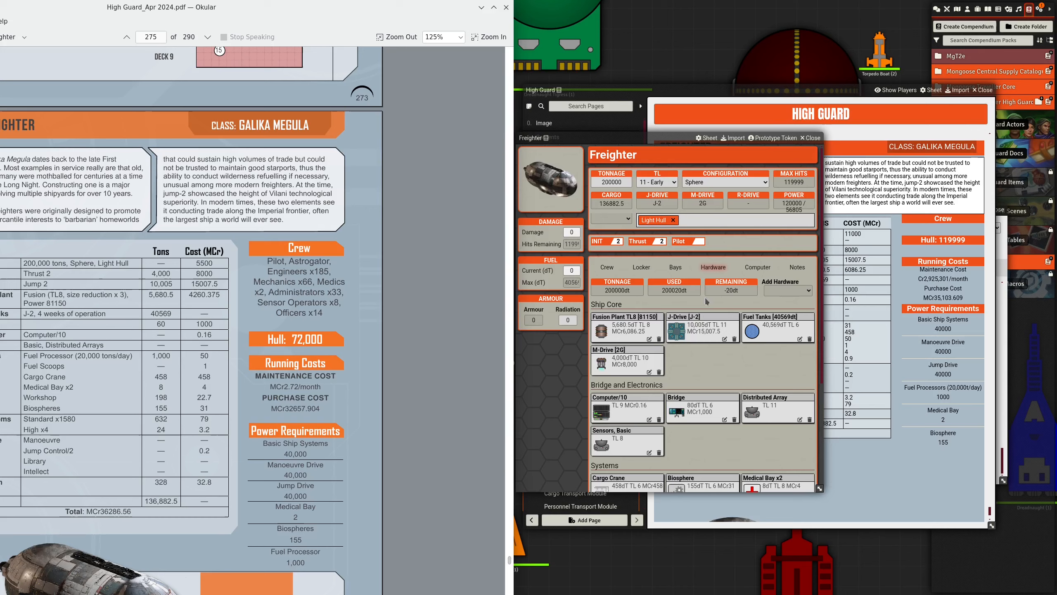
pyautogui.scroll(-1, 706, 301)
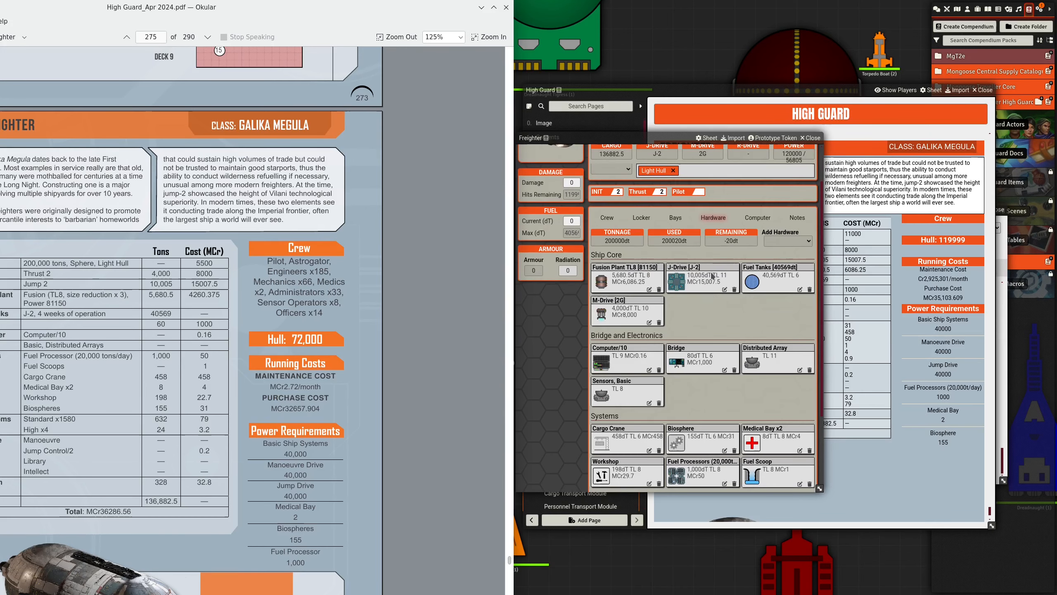
pyautogui.scroll(-2, 712, 277)
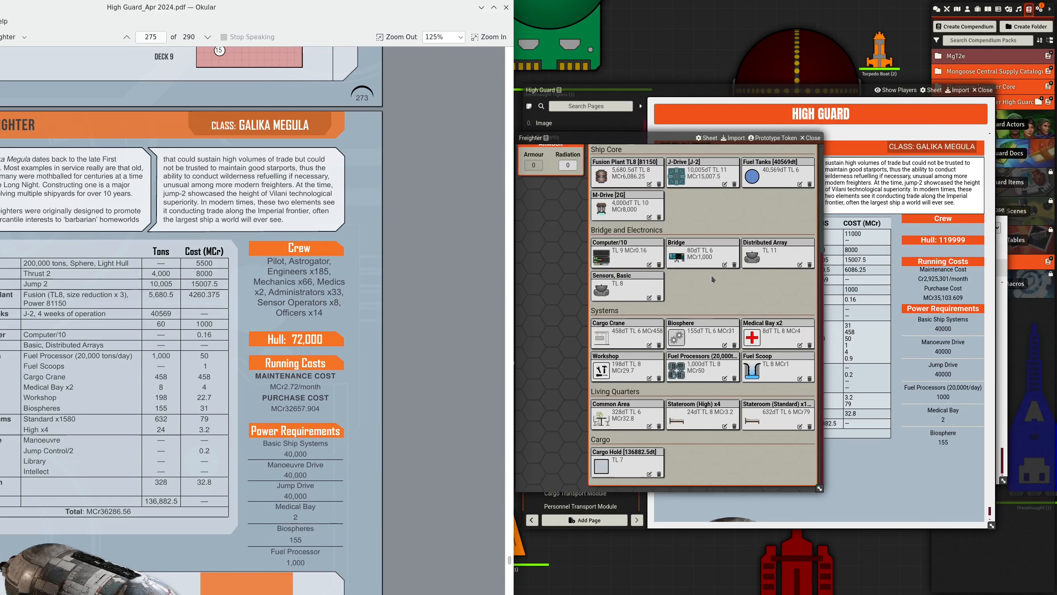
pyautogui.scroll(1, 715, 292)
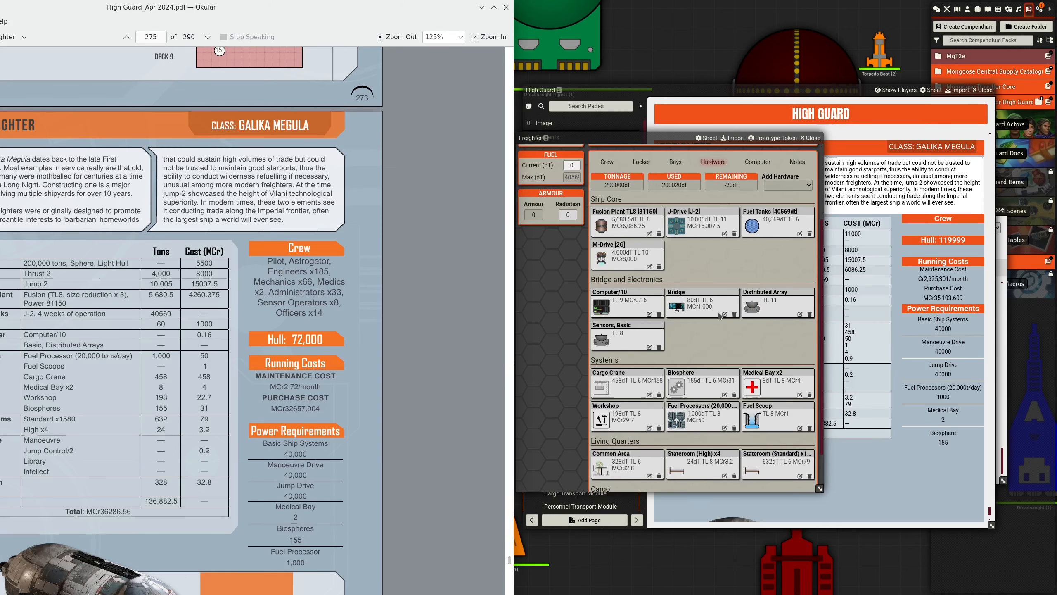
# - Open the Freighter's Bridge component and place its sheet clear of the tonnage summary to compare it with the PDF
pyautogui.click(712, 309)
pyautogui.moveTo(568, 205); pyautogui.dragTo(724, 223)
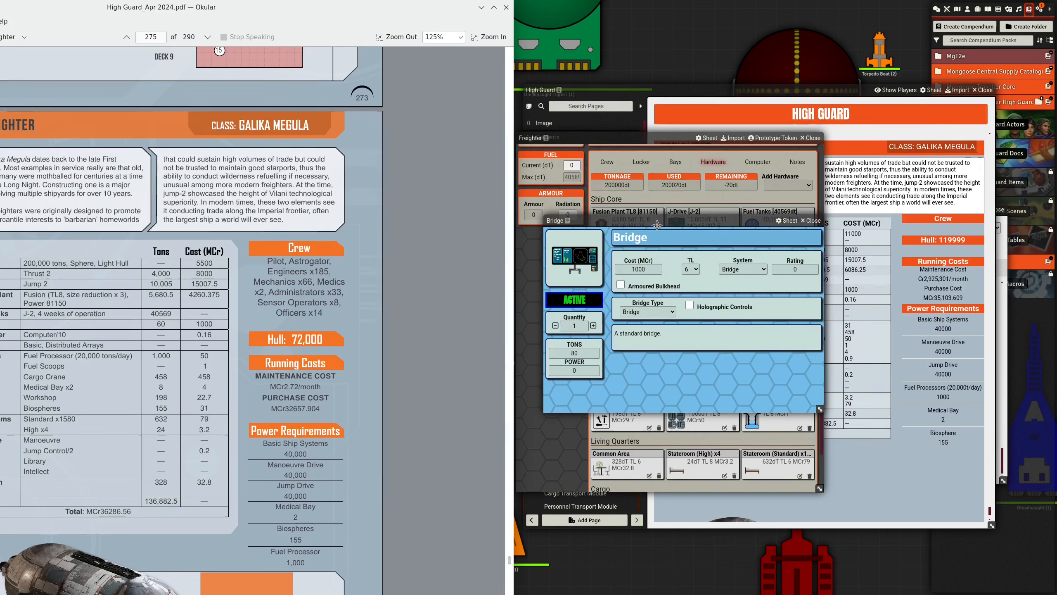
pyautogui.moveTo(655, 221); pyautogui.dragTo(652, 264)
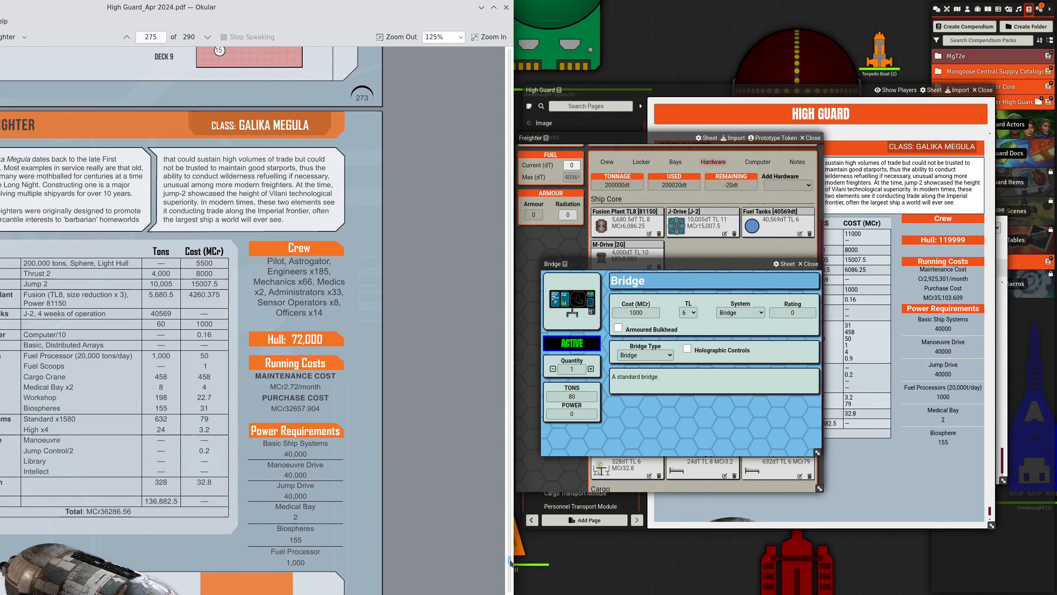
# - Go back to the High Guard PDF's ship design chapter and find the Step 5: Install Bridge section
pyautogui.moveTo(511, 562); pyautogui.dragTo(509, 74)
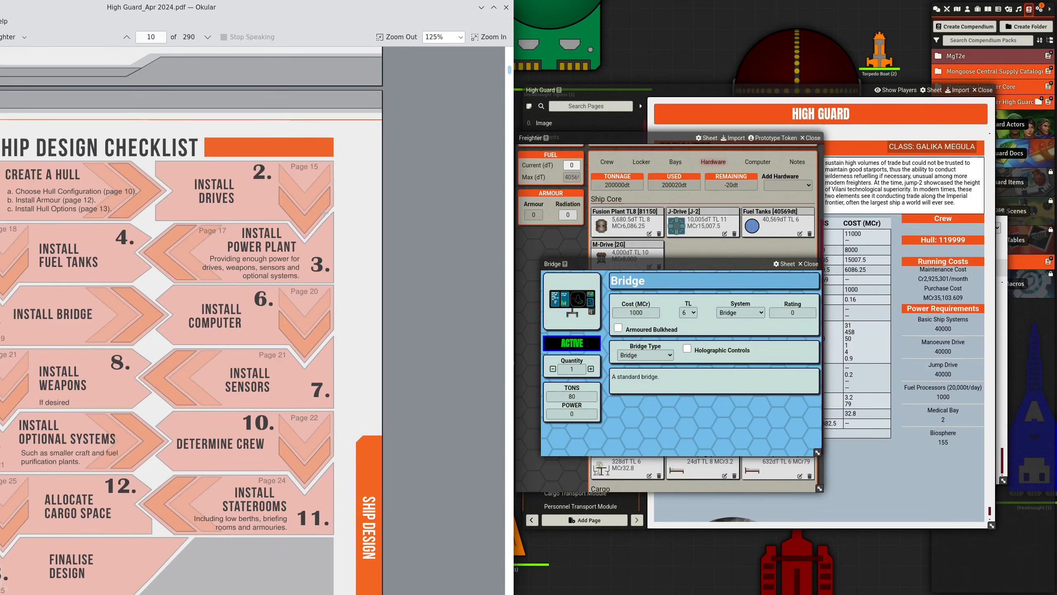
pyautogui.scroll(-10, 324, 213)
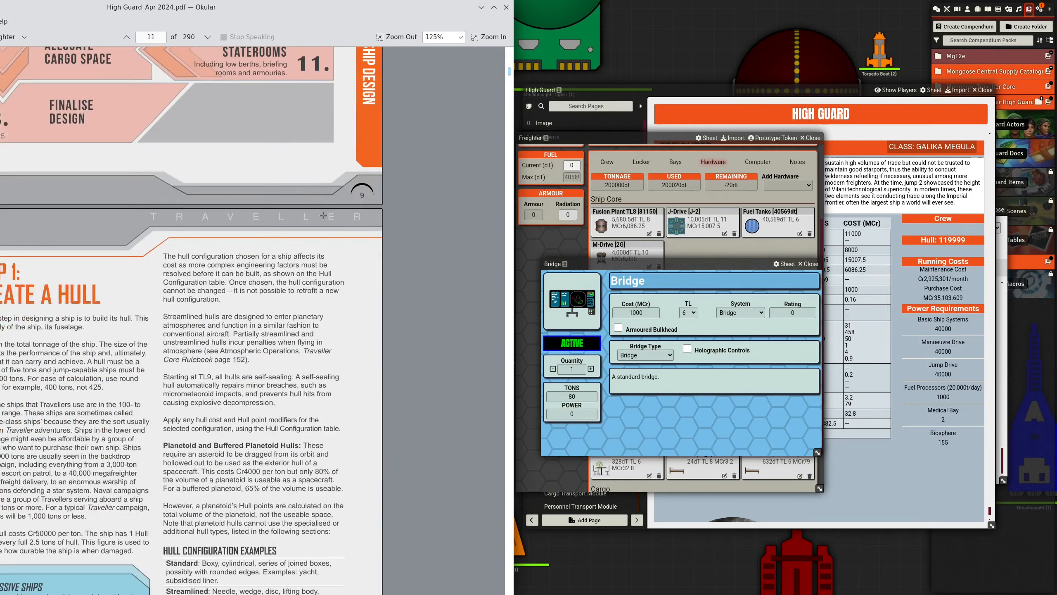
pyautogui.scroll(-20, 324, 215)
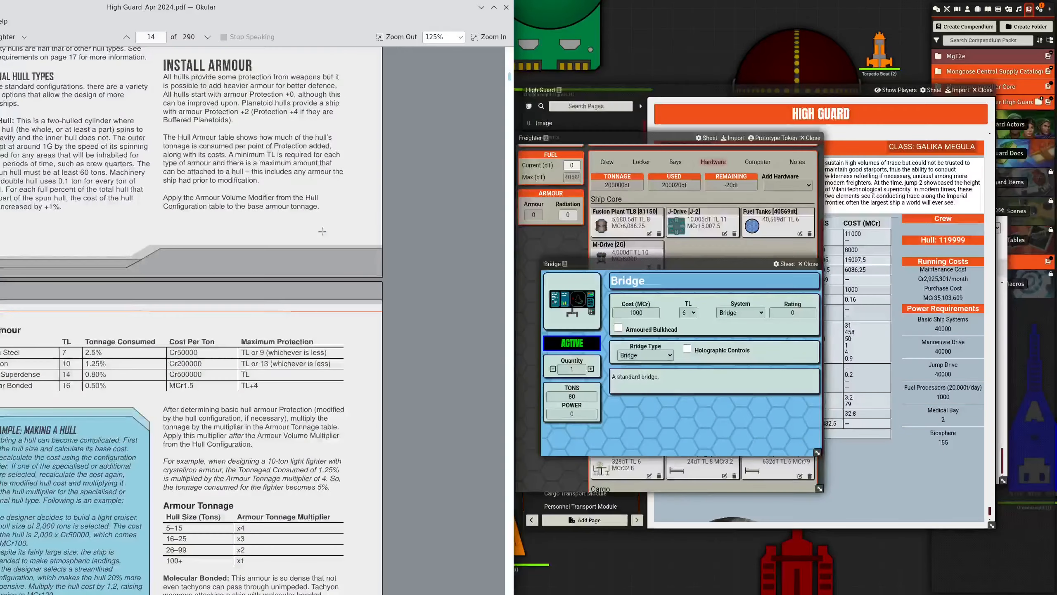
pyautogui.scroll(-8, 322, 232)
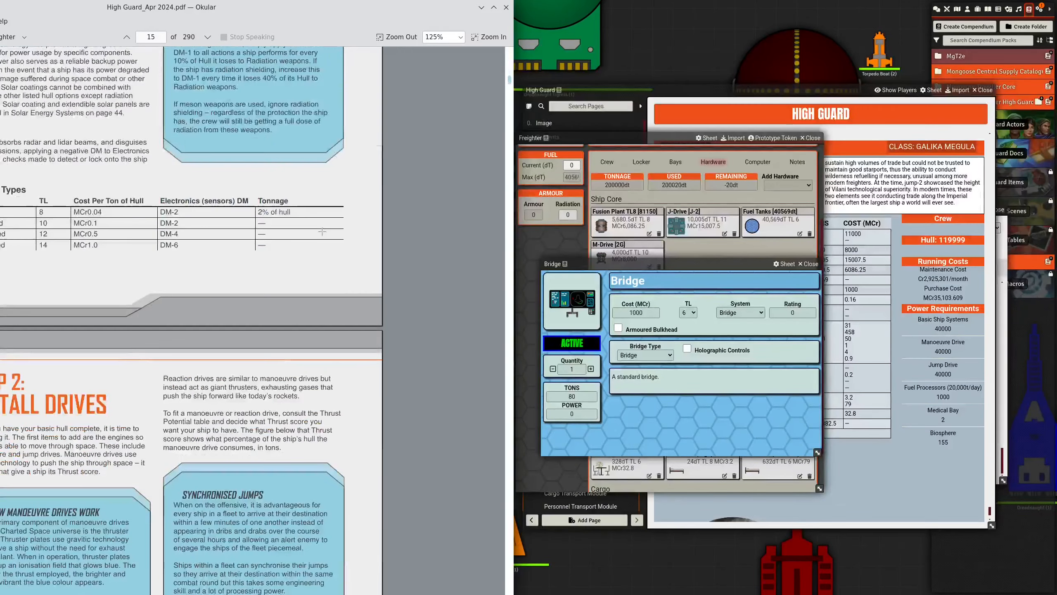
pyautogui.scroll(-15, 322, 231)
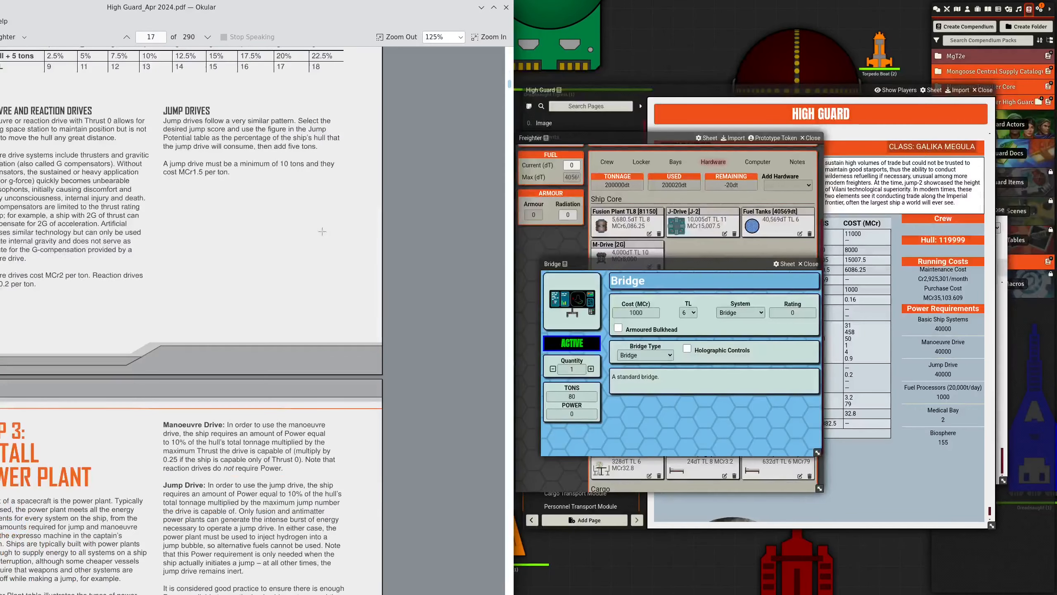
pyautogui.scroll(-15, 322, 231)
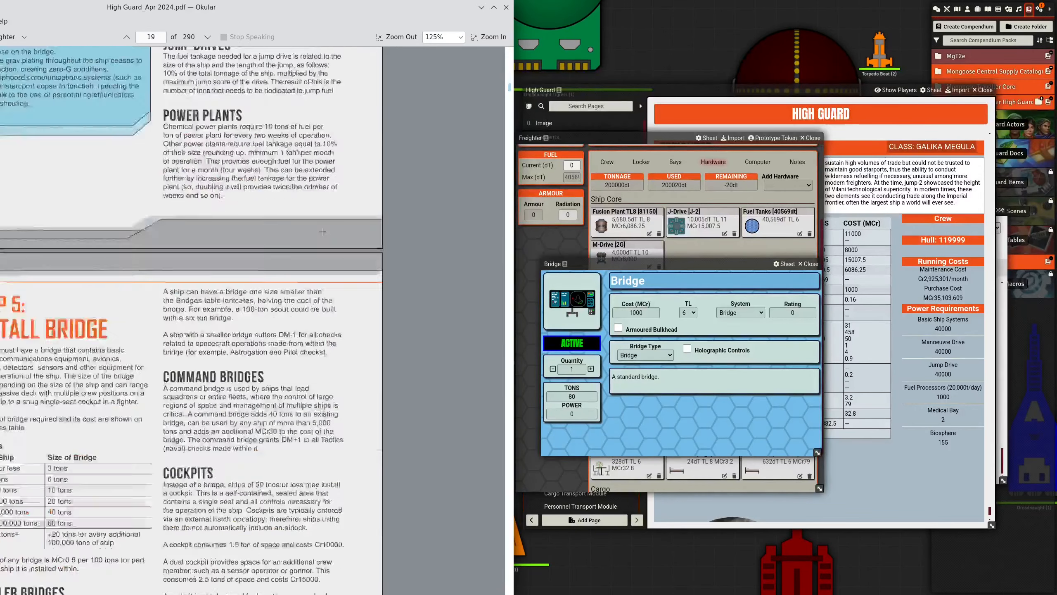
pyautogui.scroll(-10, 323, 232)
pyautogui.scroll(-15, 322, 231)
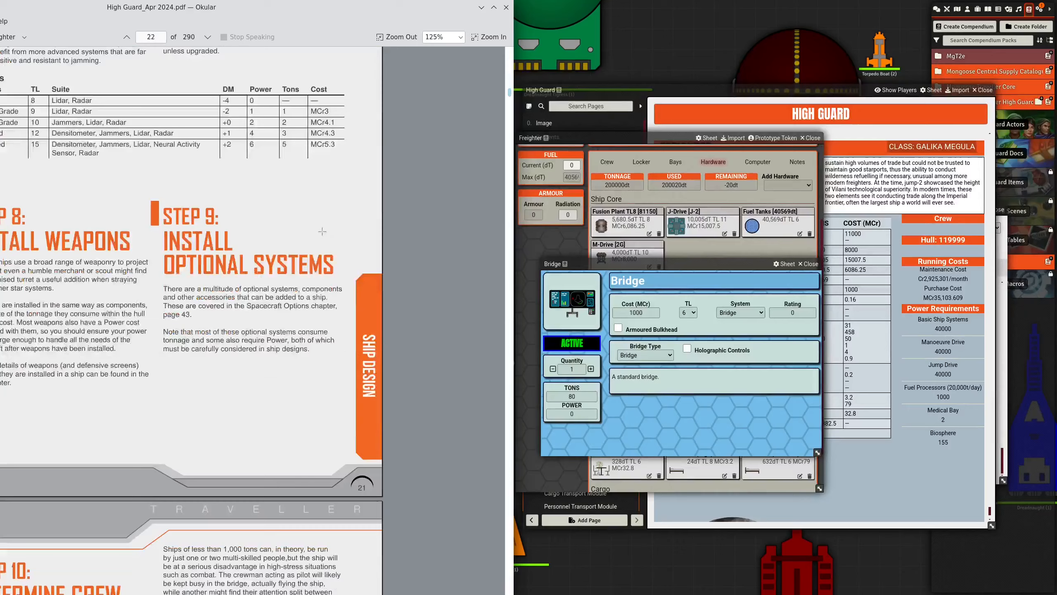
pyautogui.scroll(-15, 322, 231)
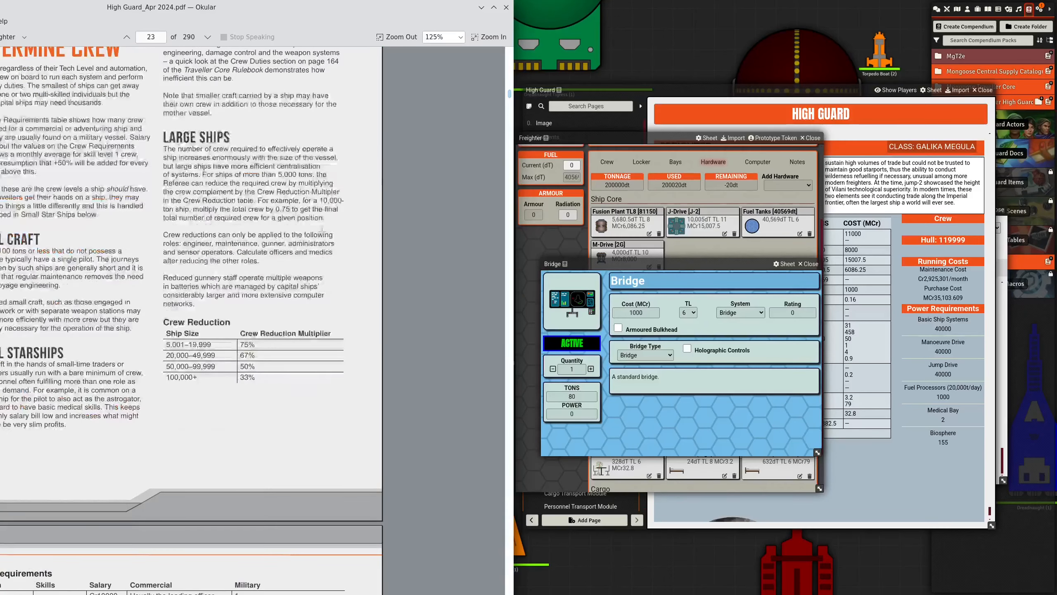
pyautogui.scroll(-20, 197, 141)
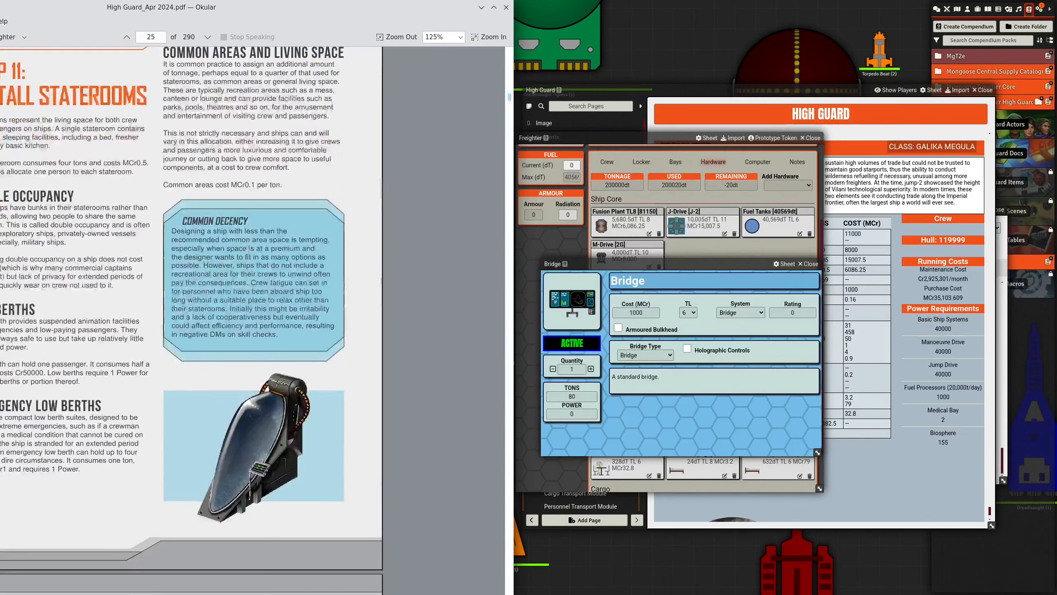
pyautogui.scroll(20, 248, 250)
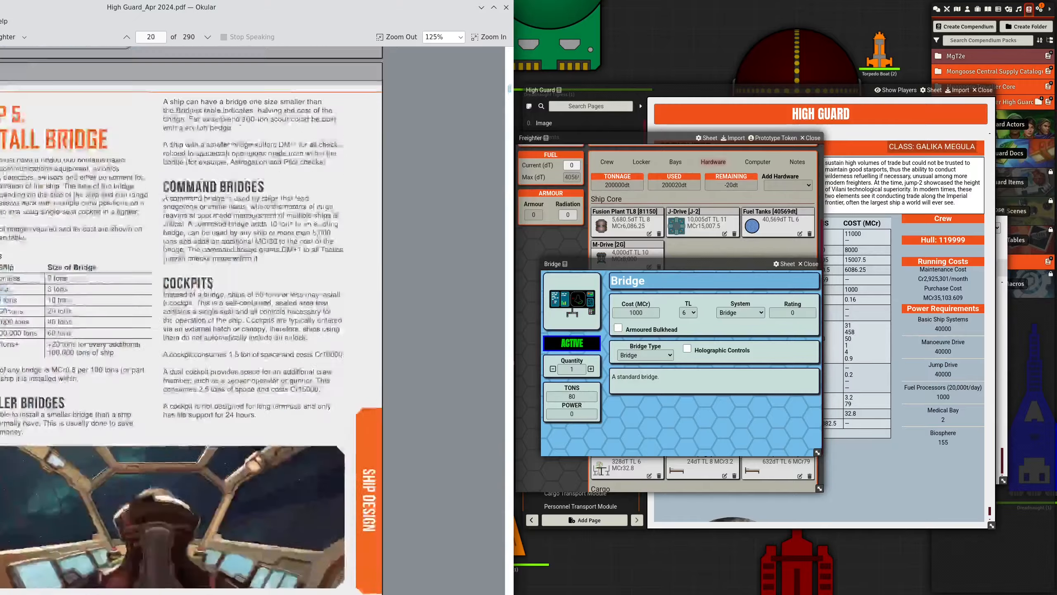
pyautogui.scroll(20, 249, 249)
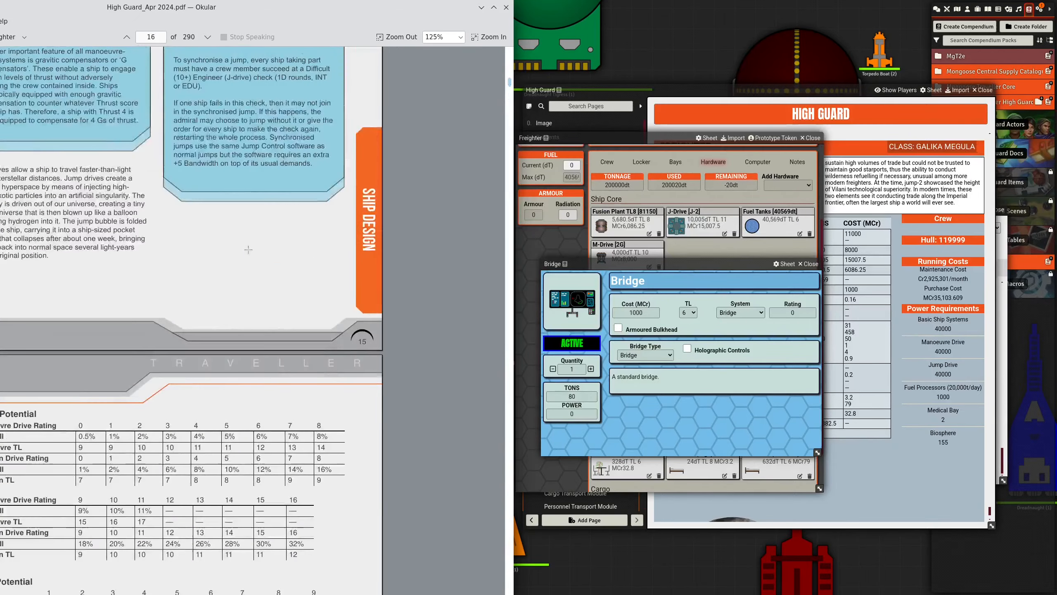
pyautogui.scroll(-12, 249, 249)
pyautogui.scroll(-20, 262, 396)
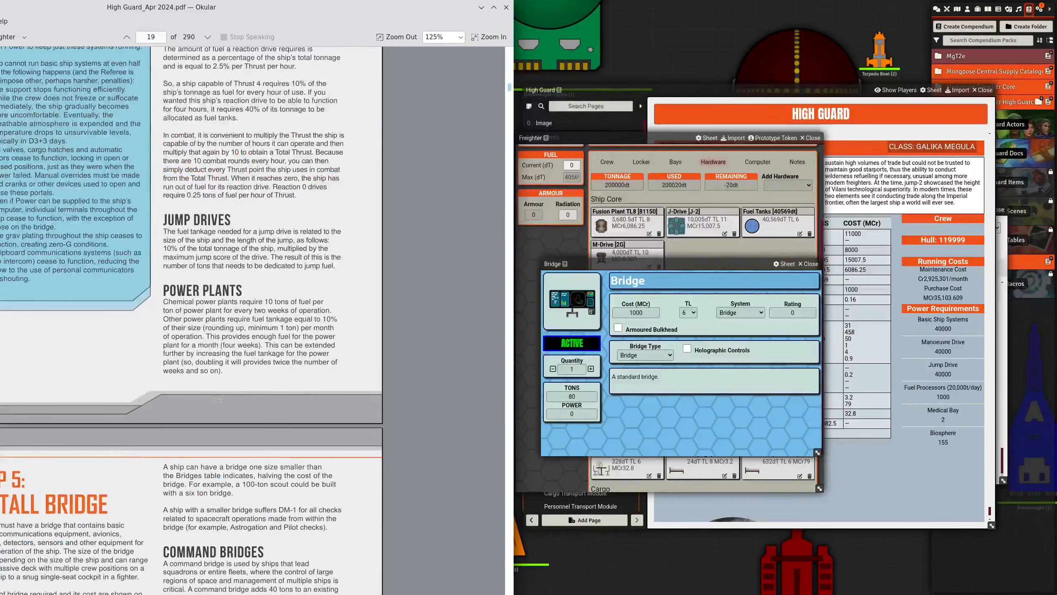
# - Shift the PDF window to reveal the full page and examine the Bridges table for the size and cost rules on large ships
pyautogui.moveTo(232, 12); pyautogui.dragTo(308, 13)
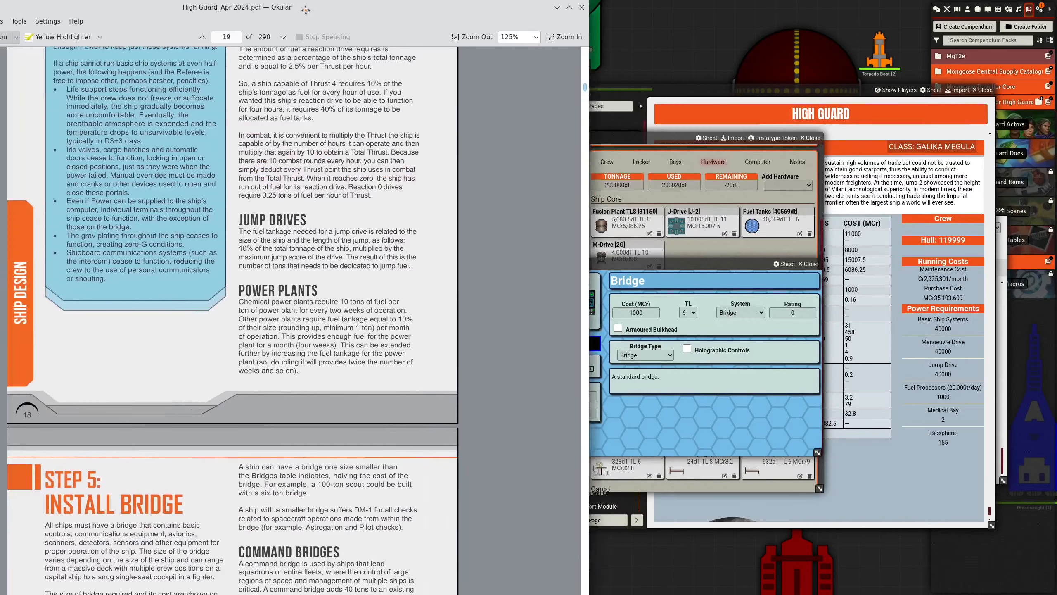
pyautogui.scroll(-4, 161, 452)
pyautogui.scroll(-10, 161, 452)
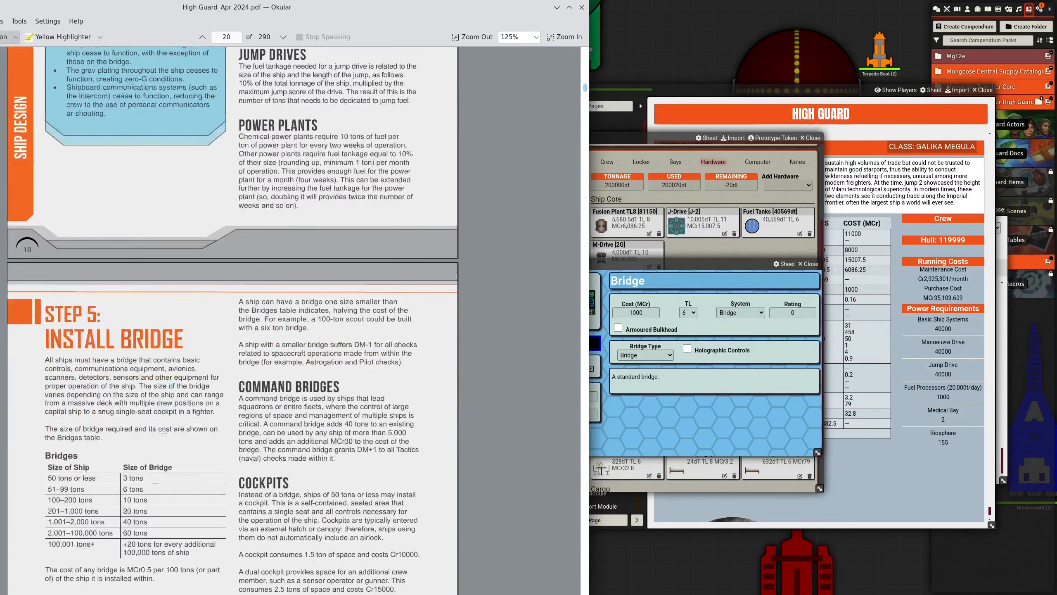
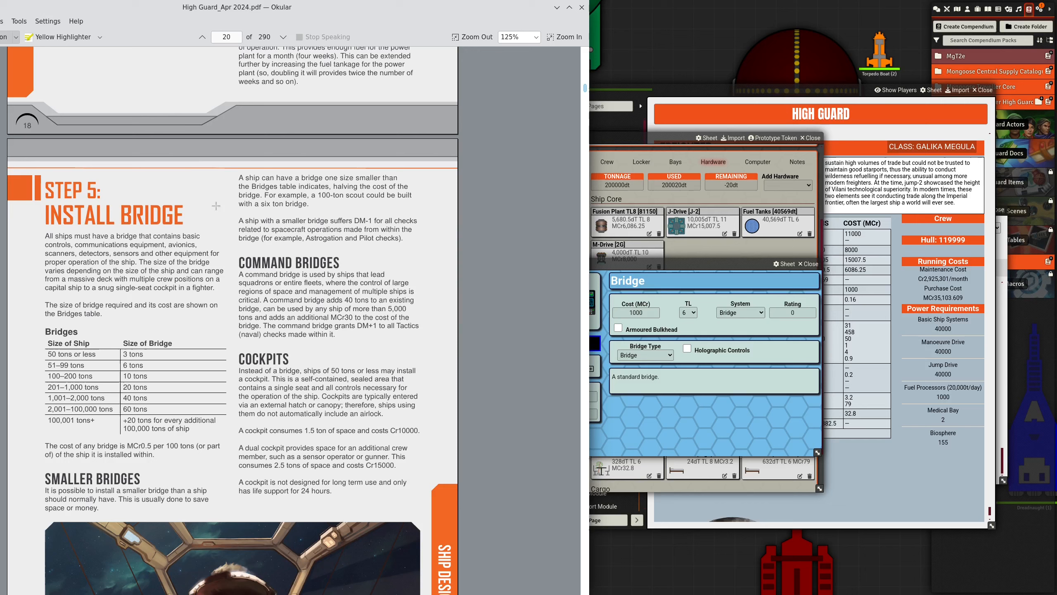
# - Go back through the High Guard PDF to the Galika Megula Freighter's component table
pyautogui.moveTo(421, 9); pyautogui.dragTo(251, 9)
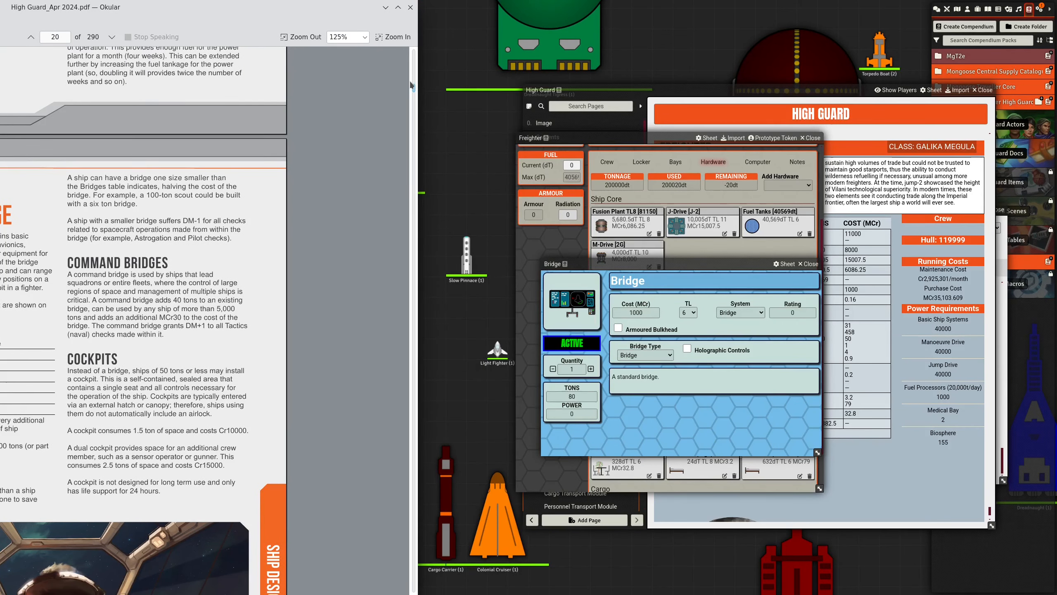
pyautogui.moveTo(413, 87); pyautogui.dragTo(362, 577)
pyautogui.scroll(10, 183, 427)
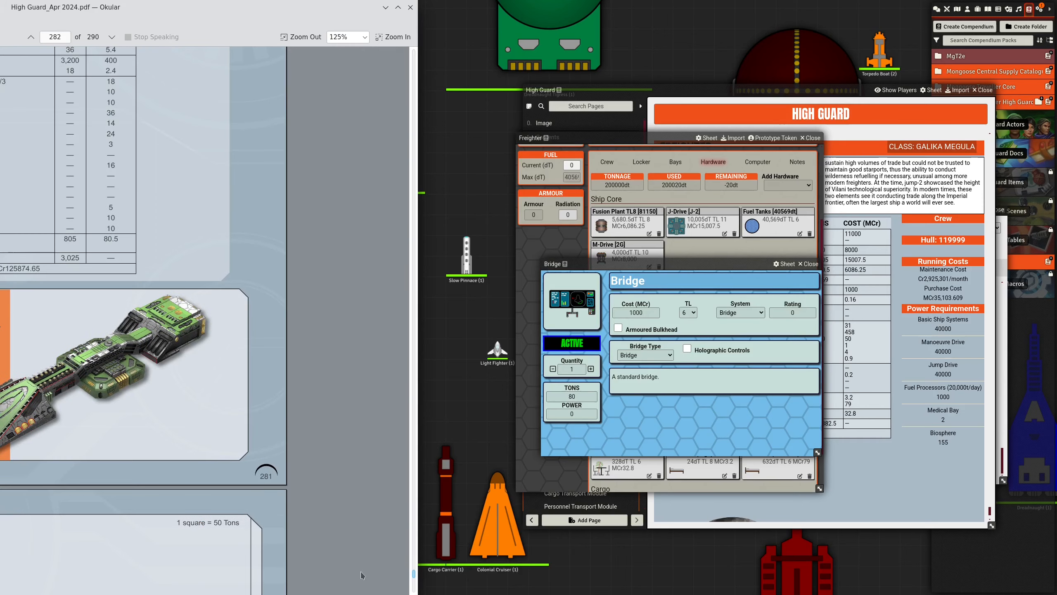
pyautogui.scroll(5, 183, 428)
pyautogui.scroll(5, 182, 427)
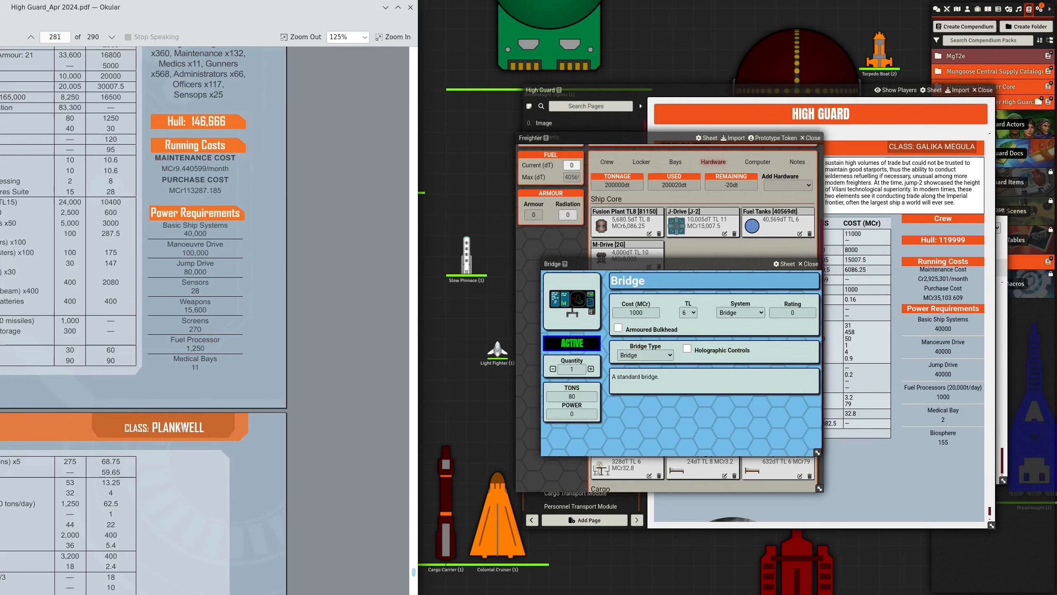
pyautogui.scroll(3, 183, 427)
pyautogui.scroll(20, 183, 427)
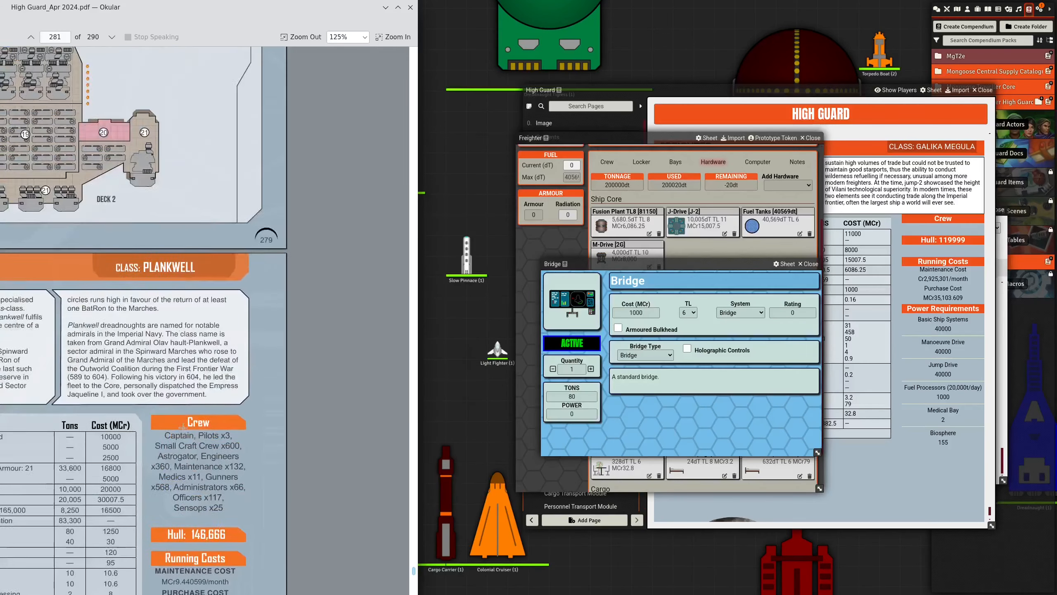
pyautogui.scroll(10, 179, 424)
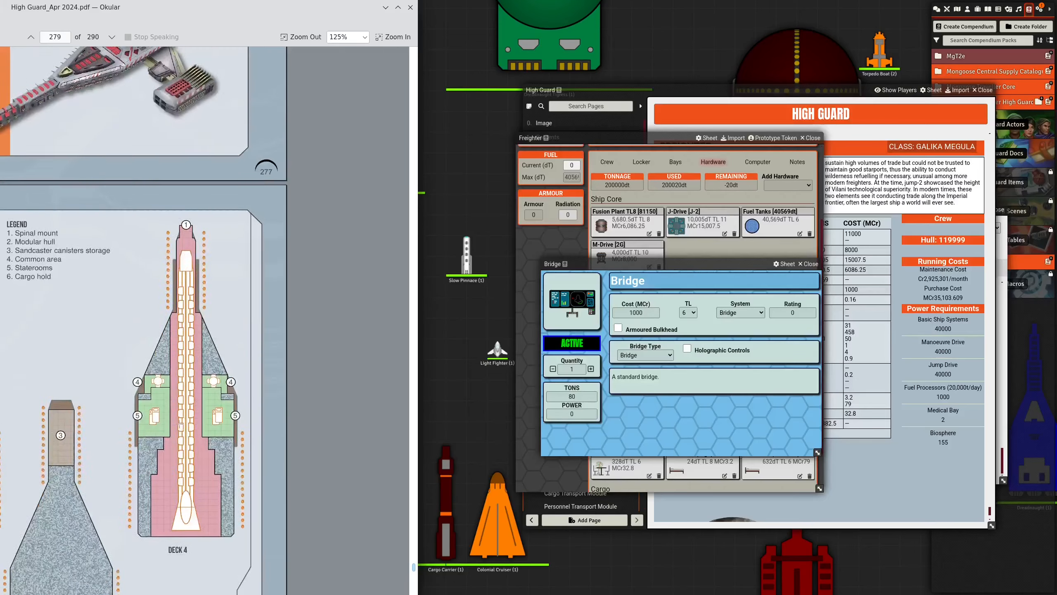
pyautogui.scroll(20, 179, 426)
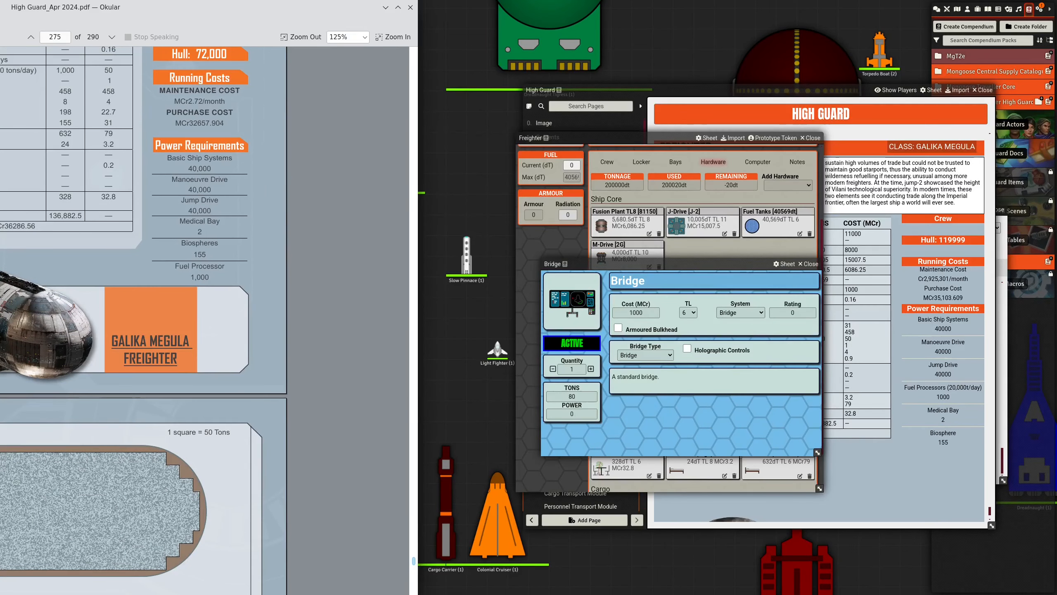
# - Bring the PDF's full Freighter table into view and compare its bridge tonnage and cost with the open Bridge sheet
pyautogui.moveTo(139, 4); pyautogui.dragTo(214, 4)
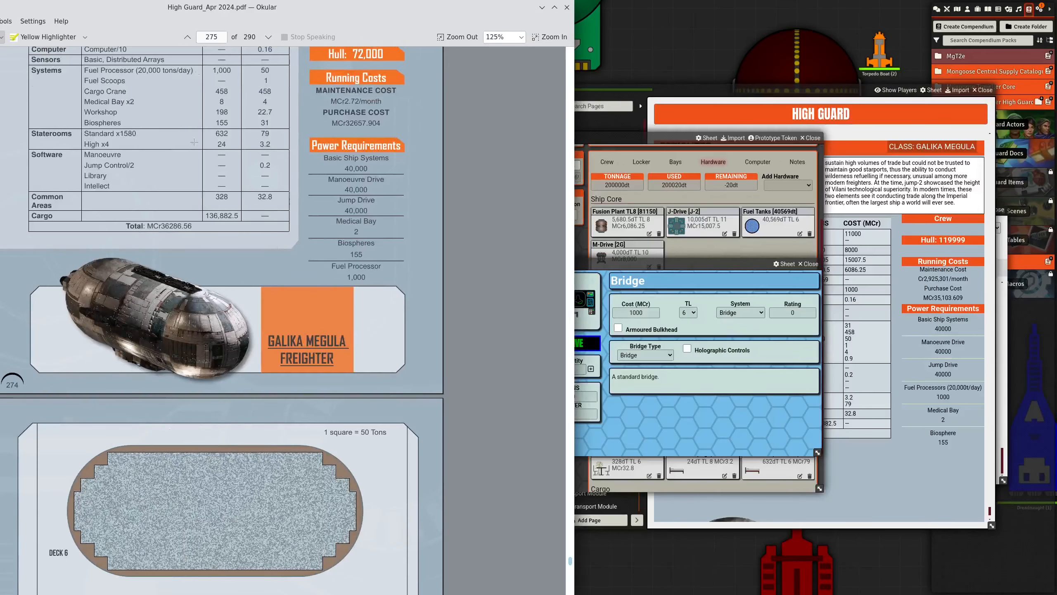
pyautogui.scroll(5, 170, 295)
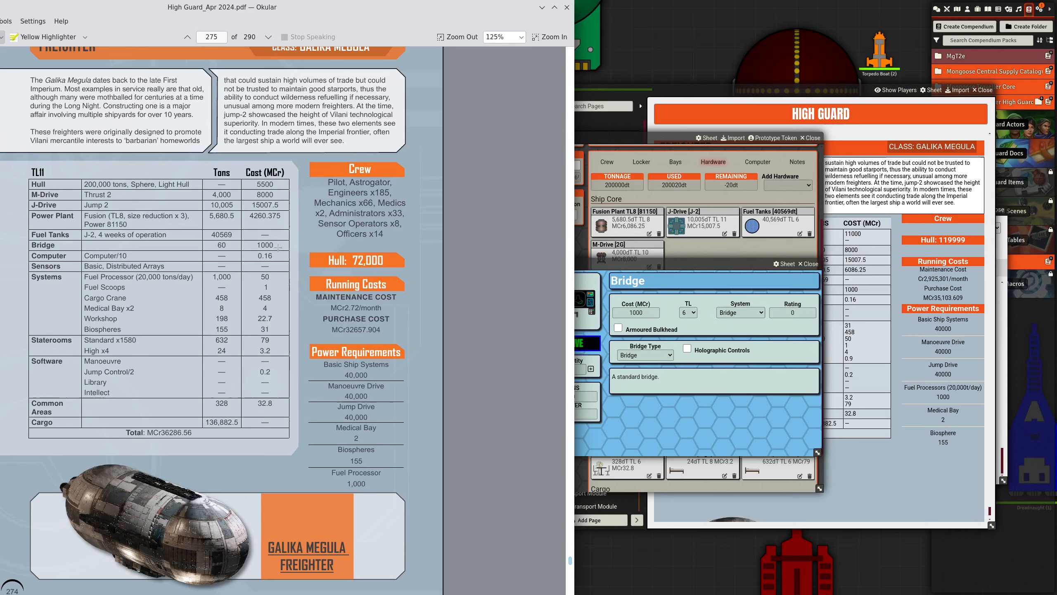
pyautogui.moveTo(422, 9); pyautogui.dragTo(314, 9)
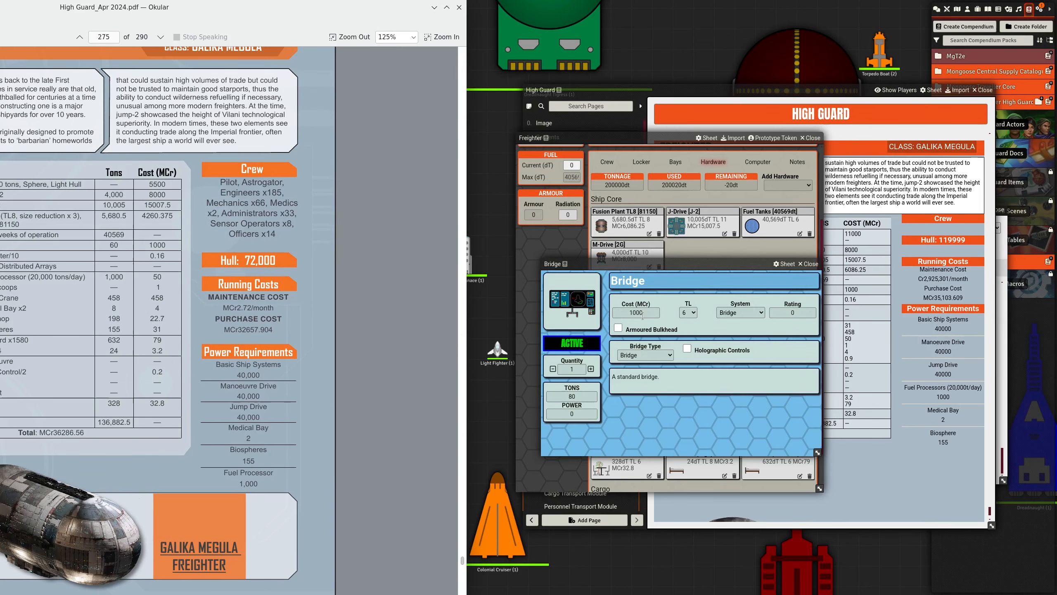
# - Minimize the PDF window and close the Freighter's Bridge sheet
pyautogui.click(434, 7)
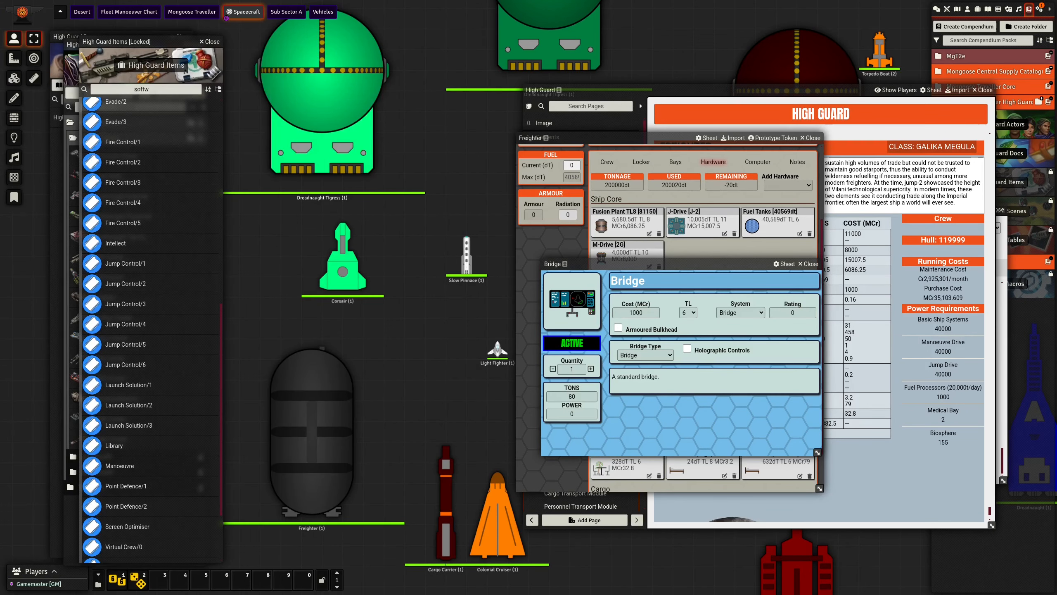
pyautogui.moveTo(743, 263); pyautogui.dragTo(583, 251)
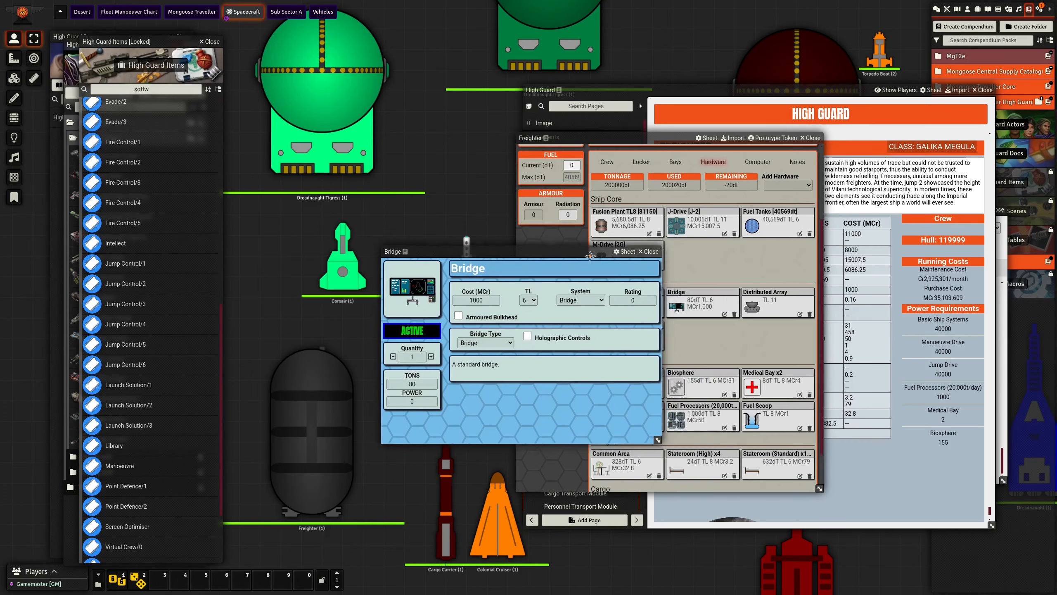
pyautogui.click(652, 253)
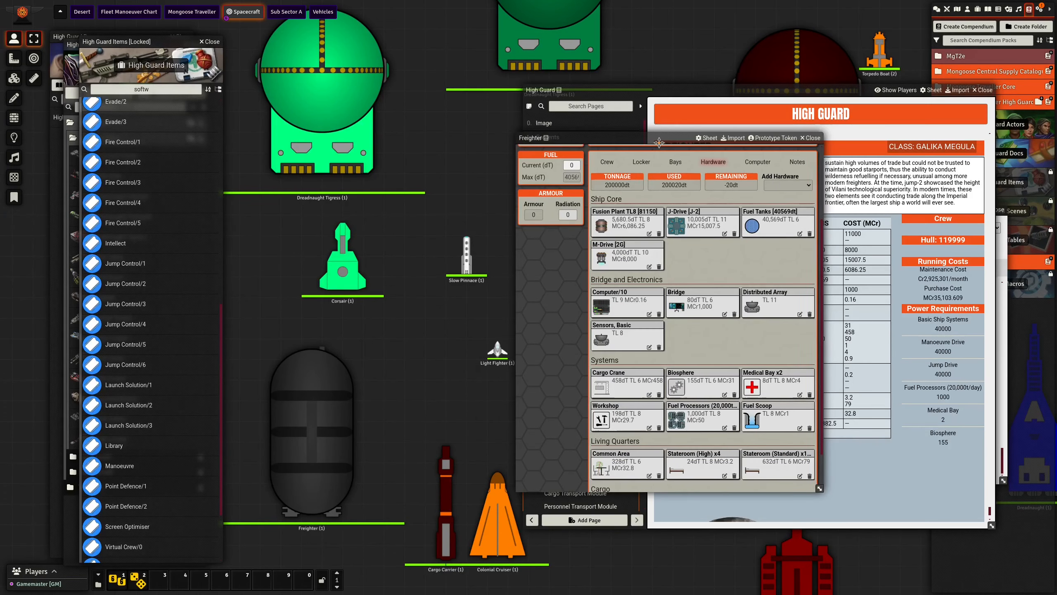
# - Set the Freighter's Cargo Hold capacity to 136862.5 tons and close its sheet
pyautogui.moveTo(604, 138); pyautogui.dragTo(360, 141)
pyautogui.scroll(-2, 428, 411)
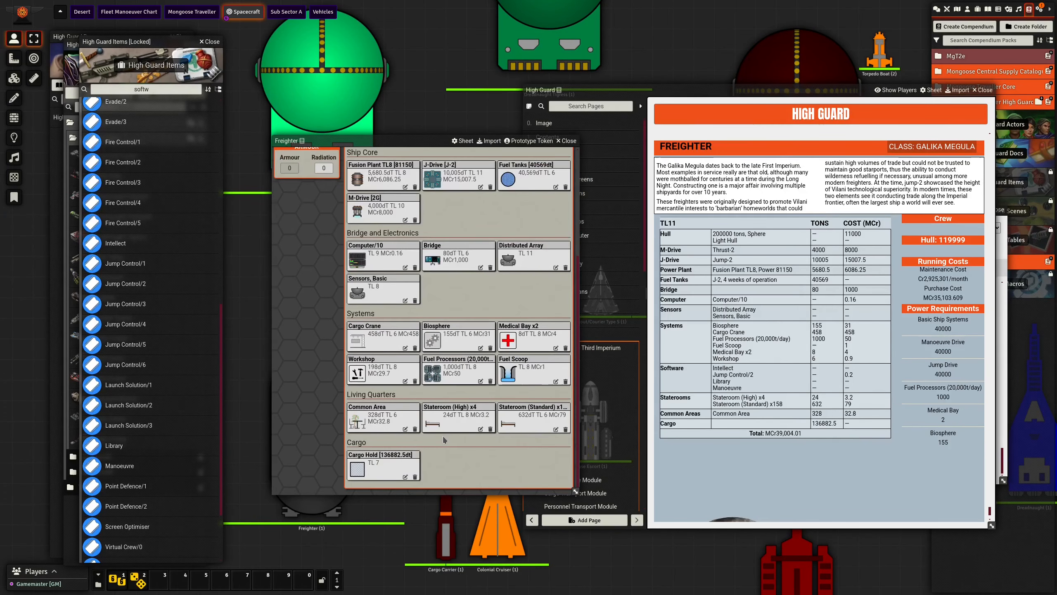
pyautogui.click(406, 478)
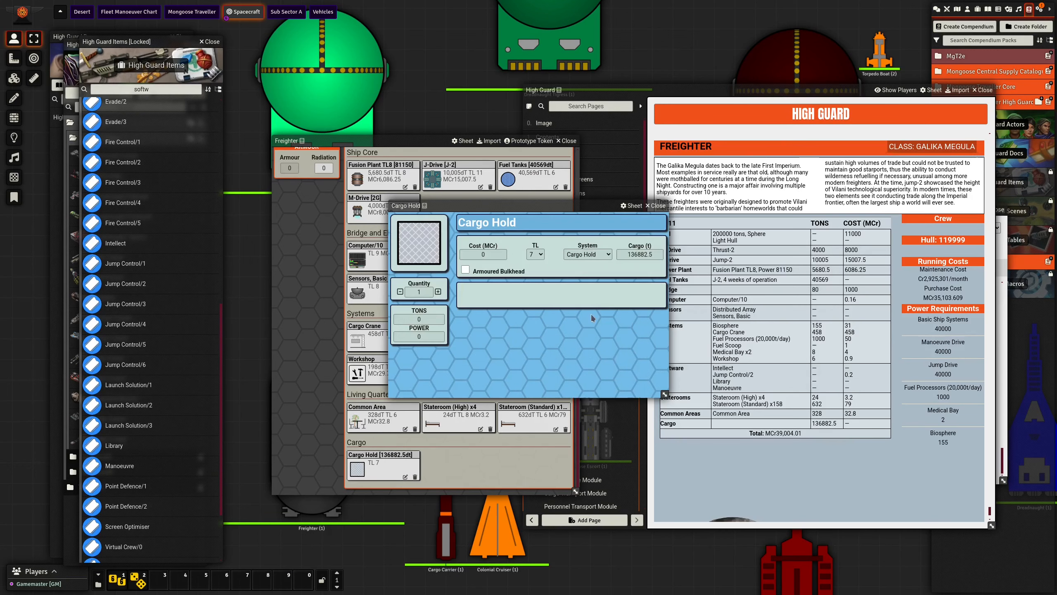
pyautogui.click(646, 255)
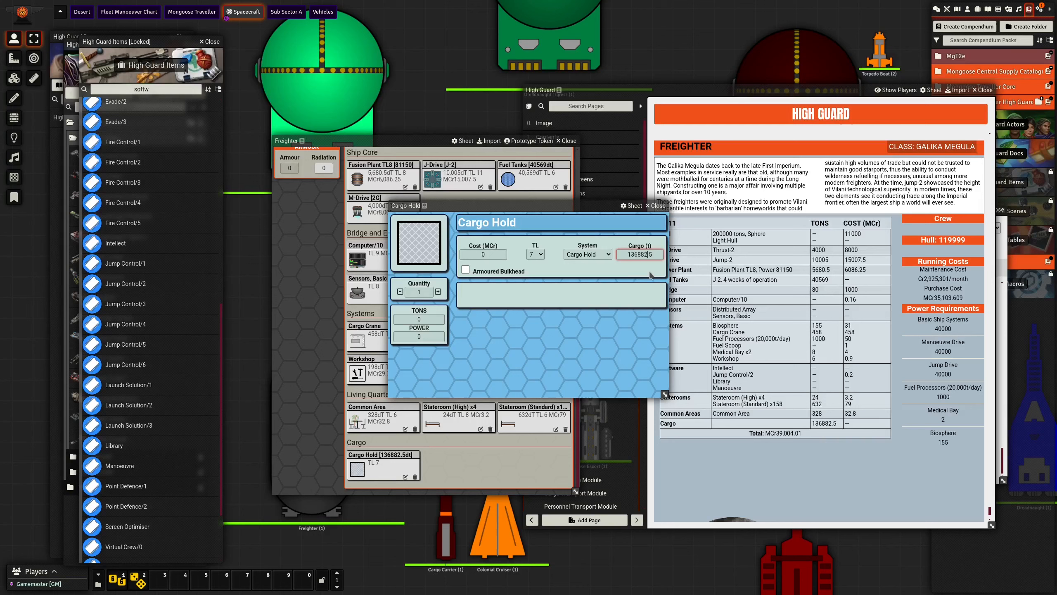
pyautogui.press('Left')
pyautogui.press('BackSpace')
pyautogui.write('6')
pyautogui.click(650, 271)
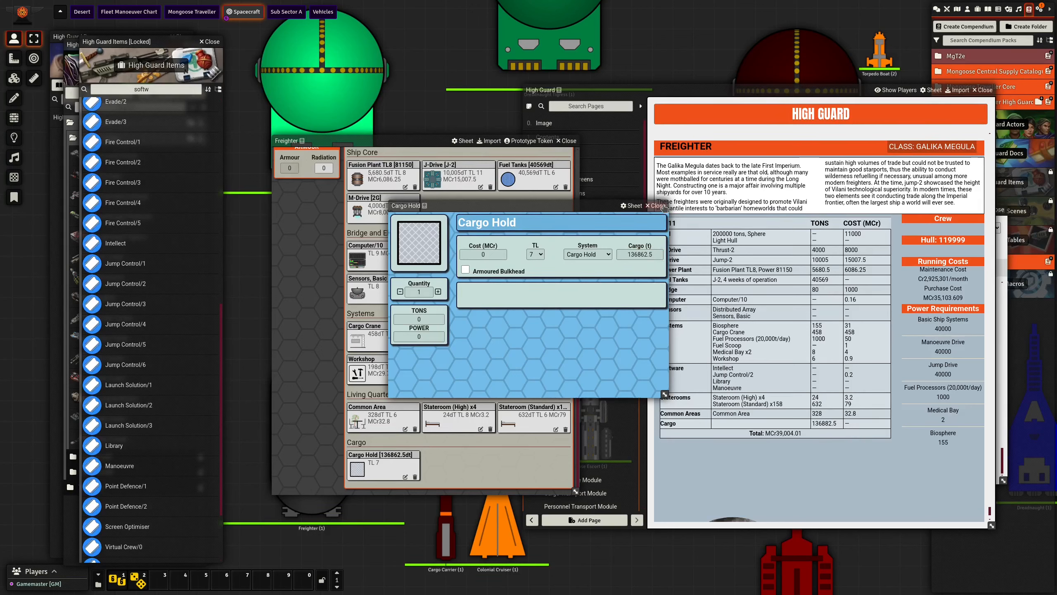
pyautogui.click(663, 206)
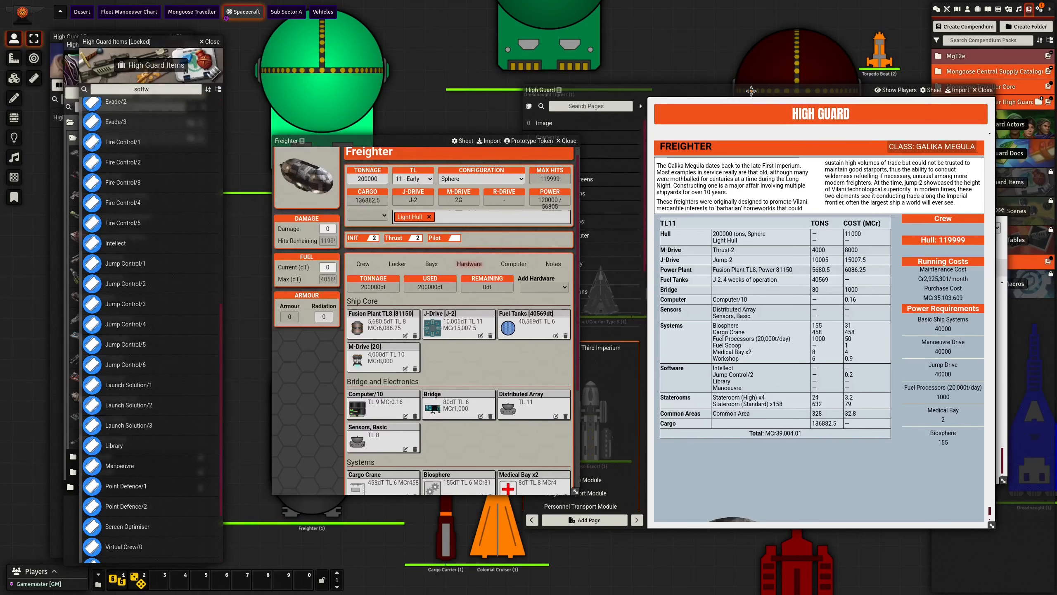
# - Save the Spacecraft of the Third Imperium page with an added blank line to refresh the Freighter's stat block in the journal
pyautogui.moveTo(751, 91); pyautogui.dragTo(467, 78)
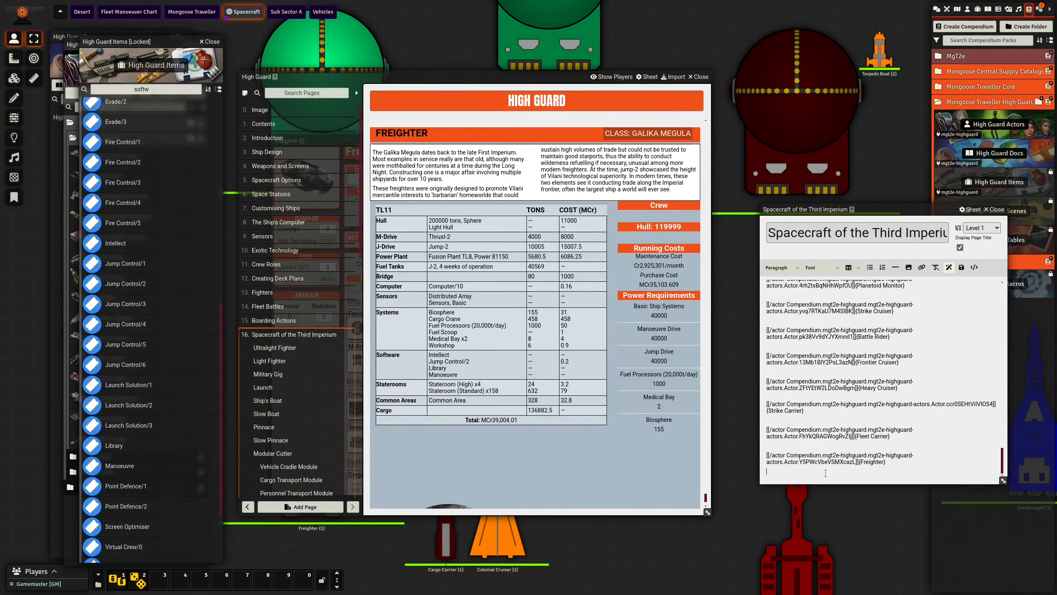
pyautogui.press('Return')
pyautogui.hotkey('ctrl', 's')
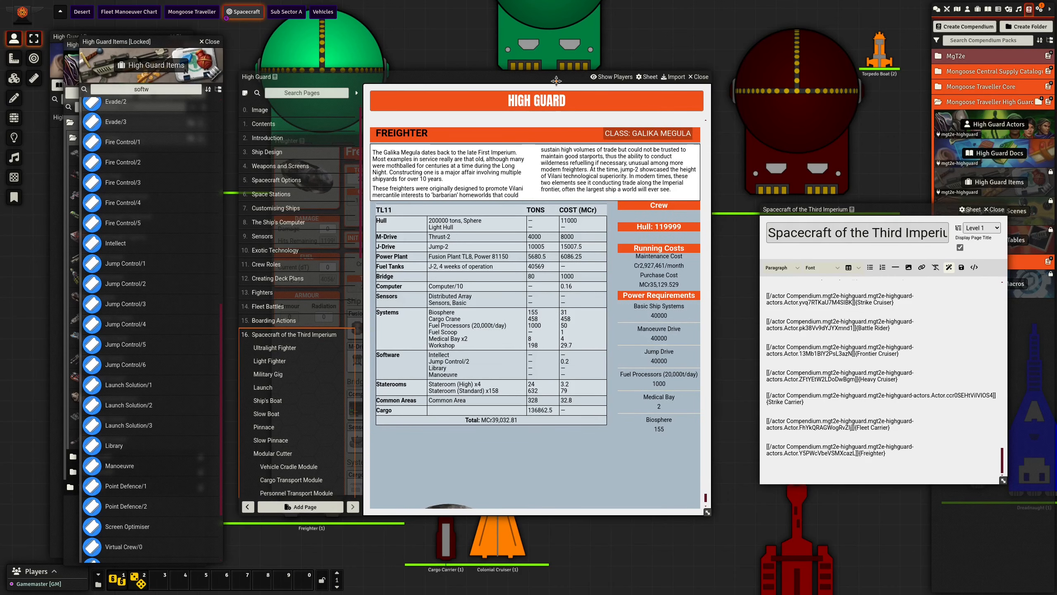
pyautogui.moveTo(561, 78); pyautogui.dragTo(769, 79)
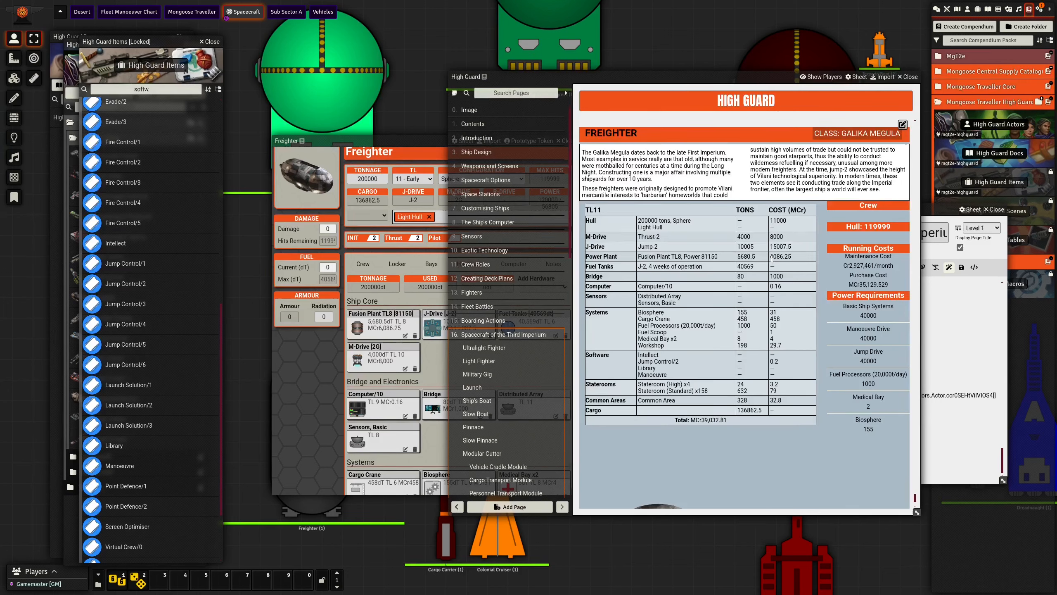
# - Show the Freighter's notes and add Pilot and Astrogator to its available crew roles
pyautogui.click(399, 141)
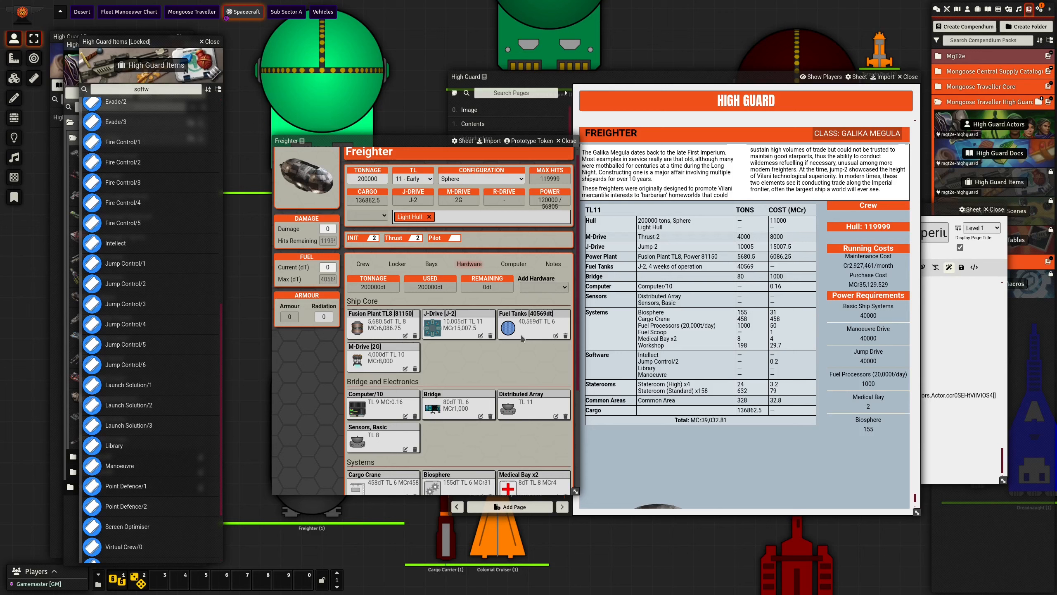
pyautogui.click(551, 267)
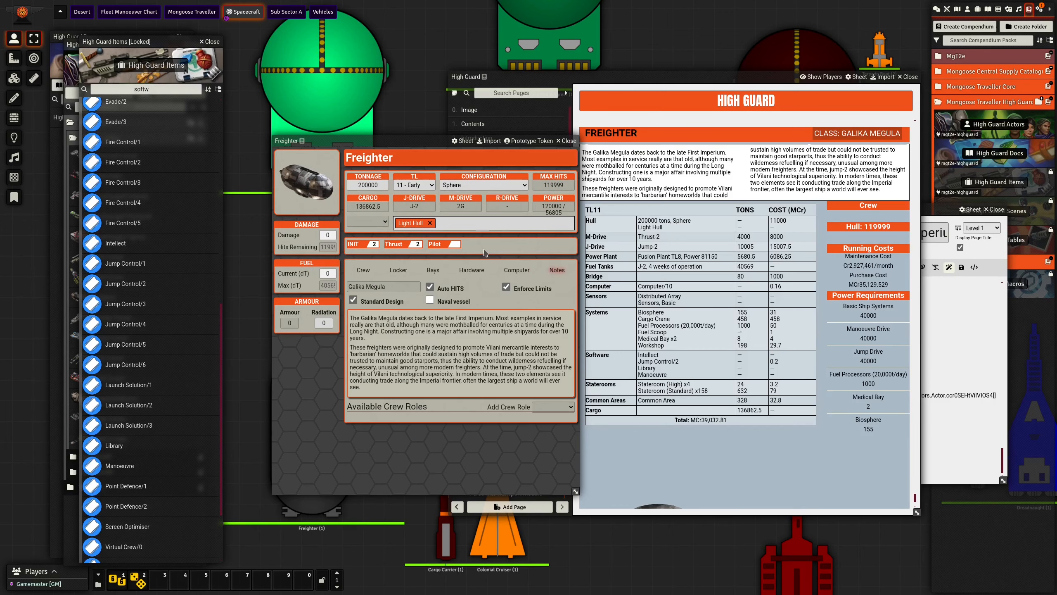
pyautogui.moveTo(417, 144); pyautogui.dragTo(501, 144)
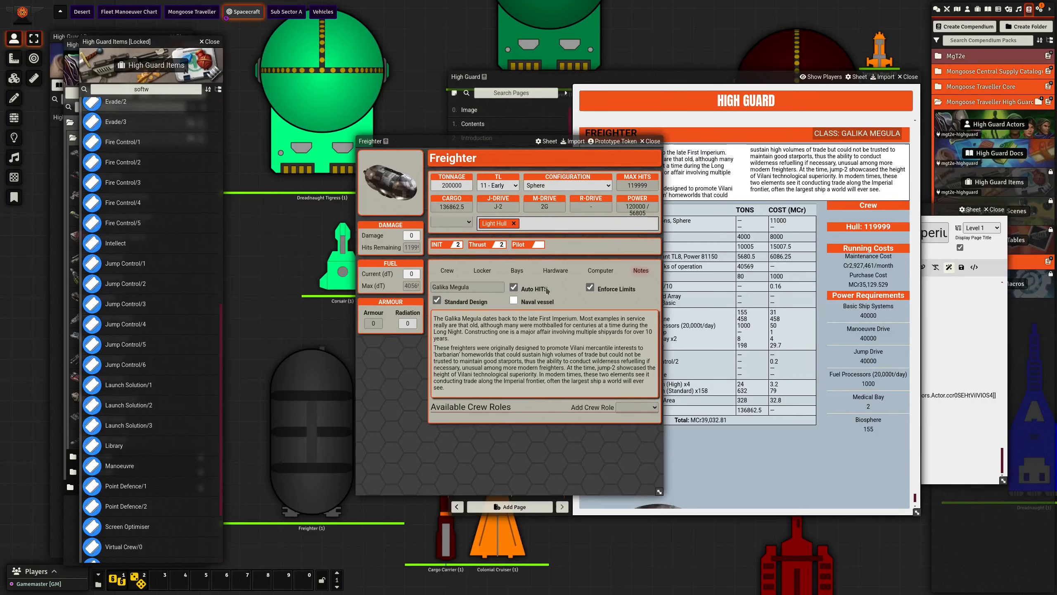
pyautogui.click(647, 408)
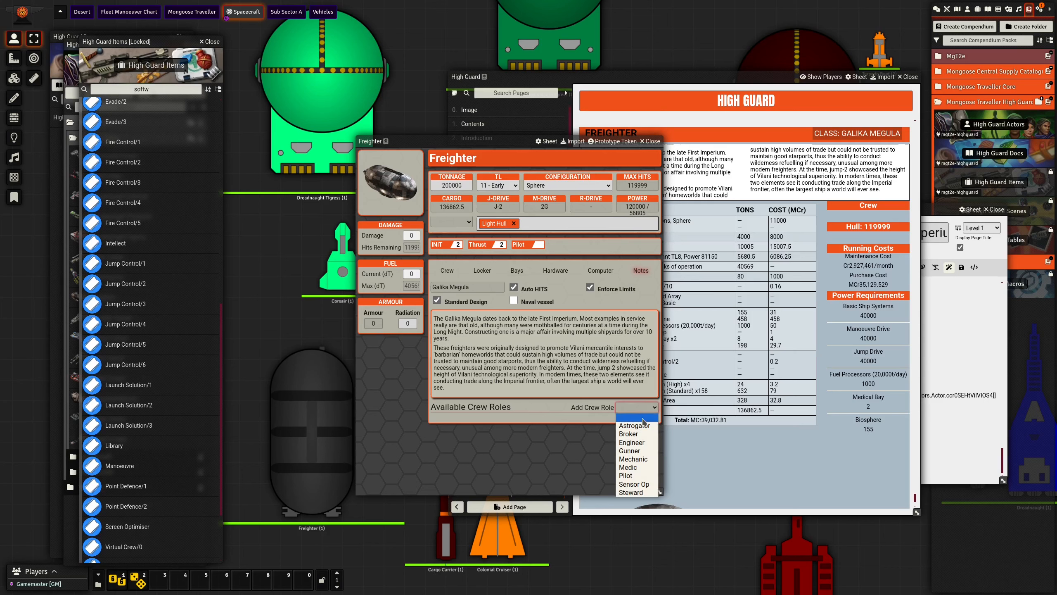
pyautogui.click(639, 476)
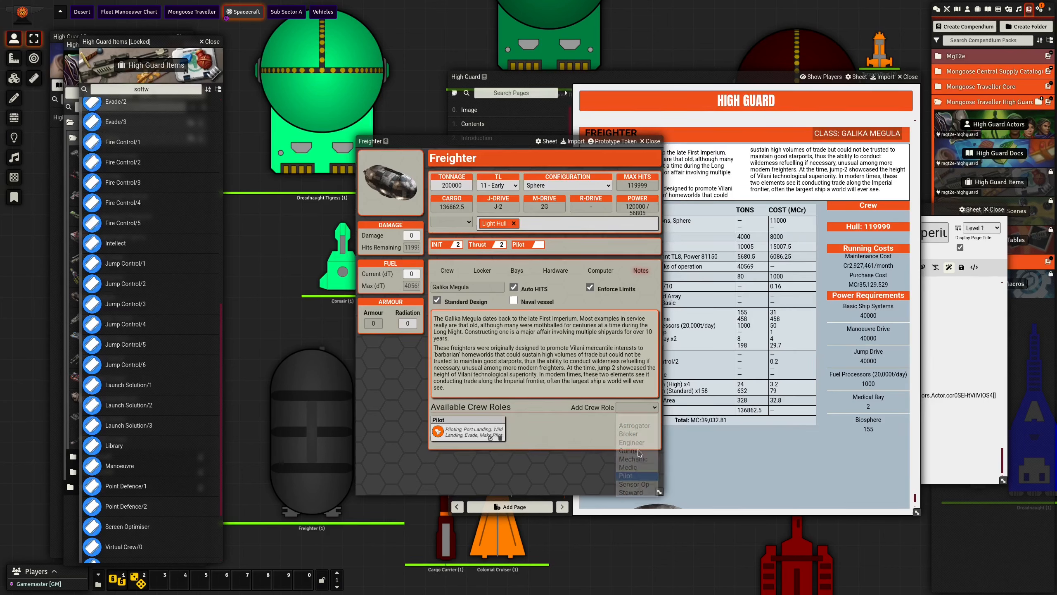
pyautogui.click(640, 407)
pyautogui.click(643, 425)
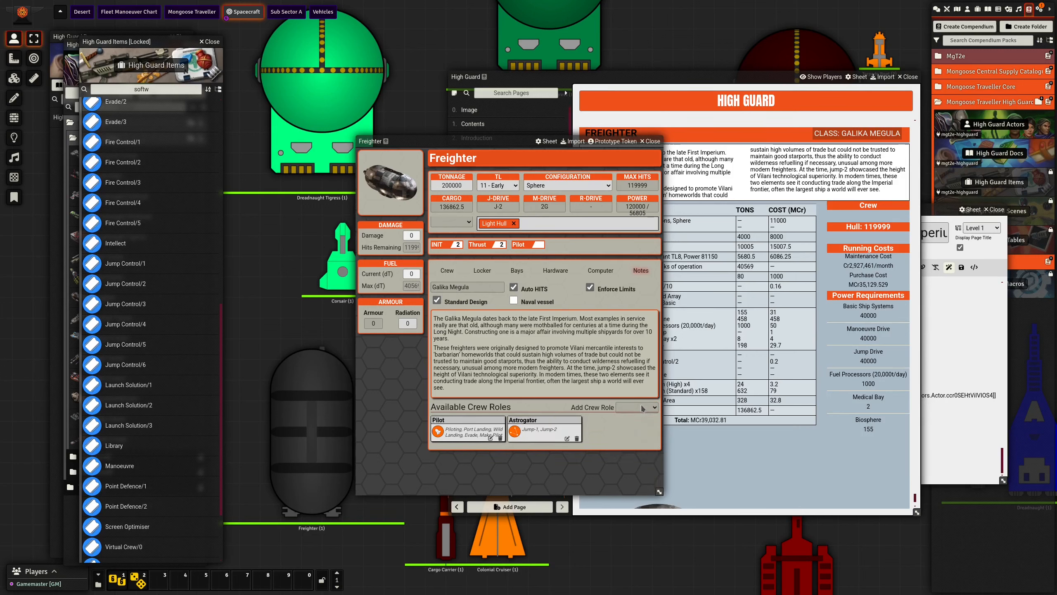
# - Add an Engineer crew role to the Freighter and set its positions to 185
pyautogui.click(643, 408)
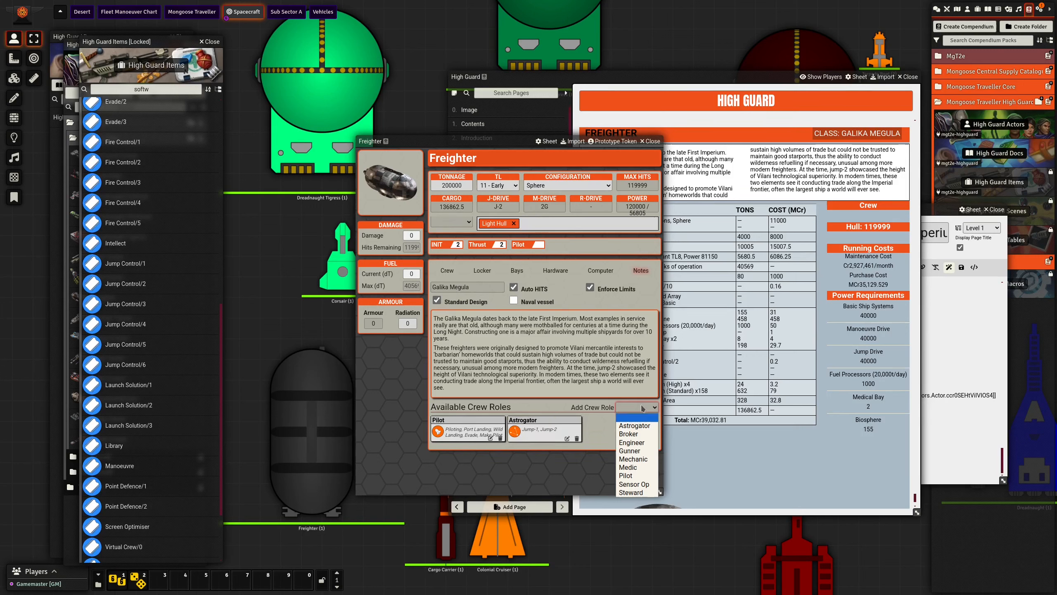
pyautogui.click(641, 442)
pyautogui.click(644, 444)
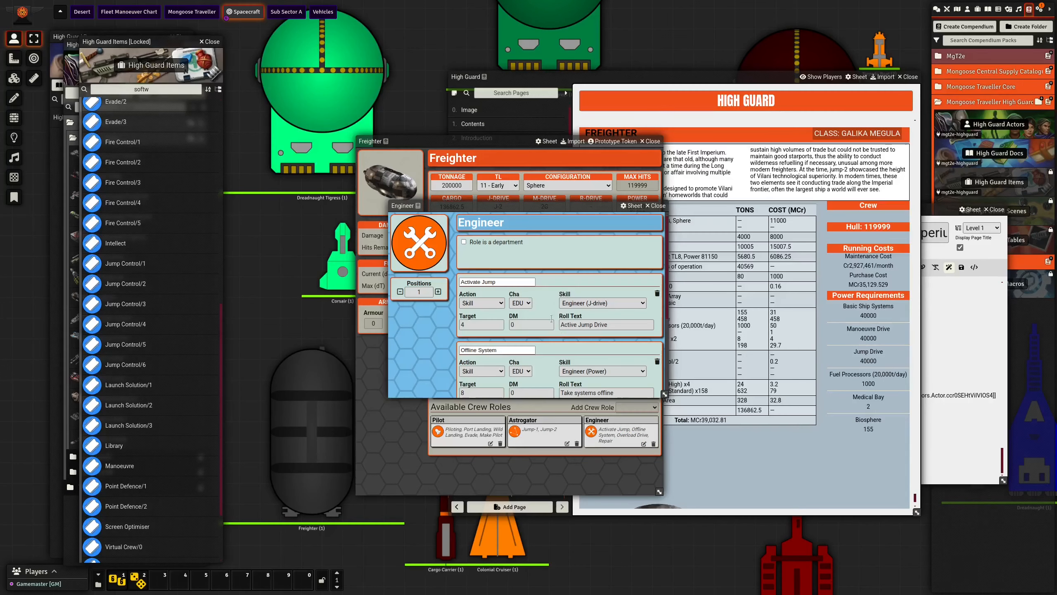
pyautogui.click(425, 291)
pyautogui.write('85')
pyautogui.press('Return')
pyautogui.click(656, 206)
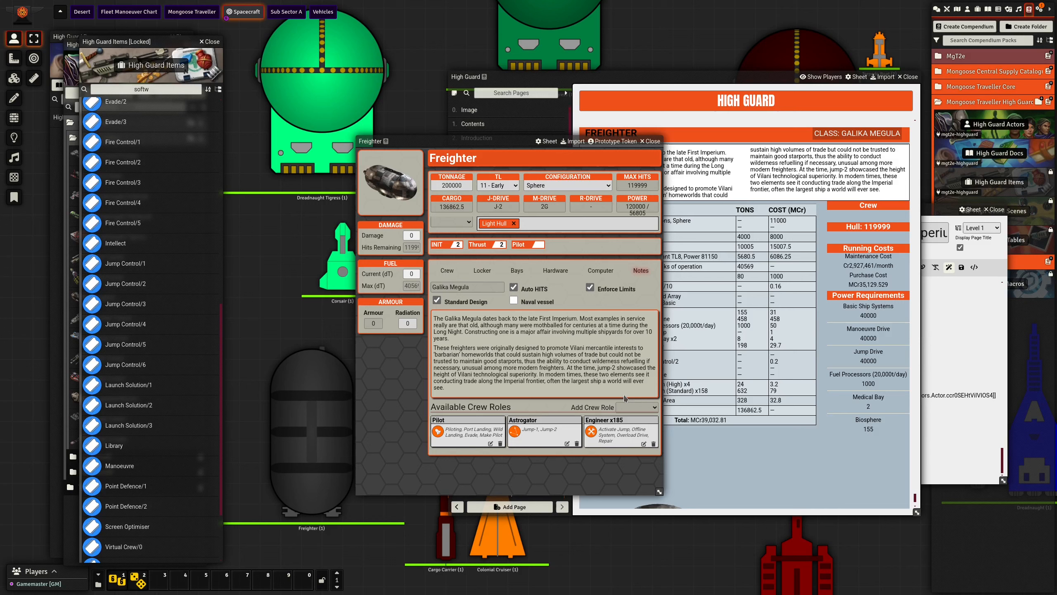
# - Add a Mechanic crew role to the Freighter and set its positions to 66
pyautogui.click(647, 408)
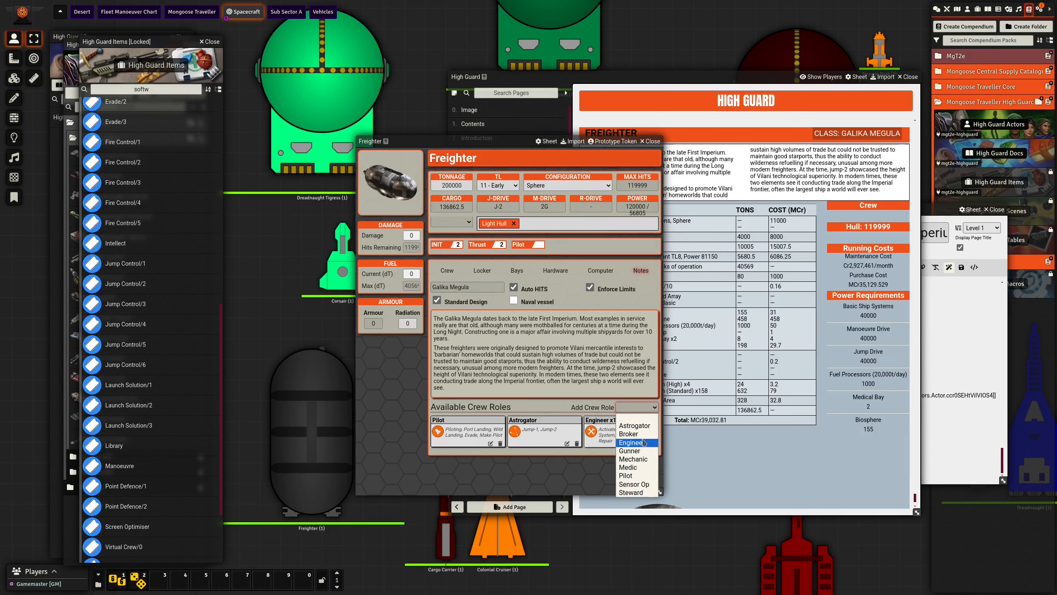
pyautogui.click(633, 458)
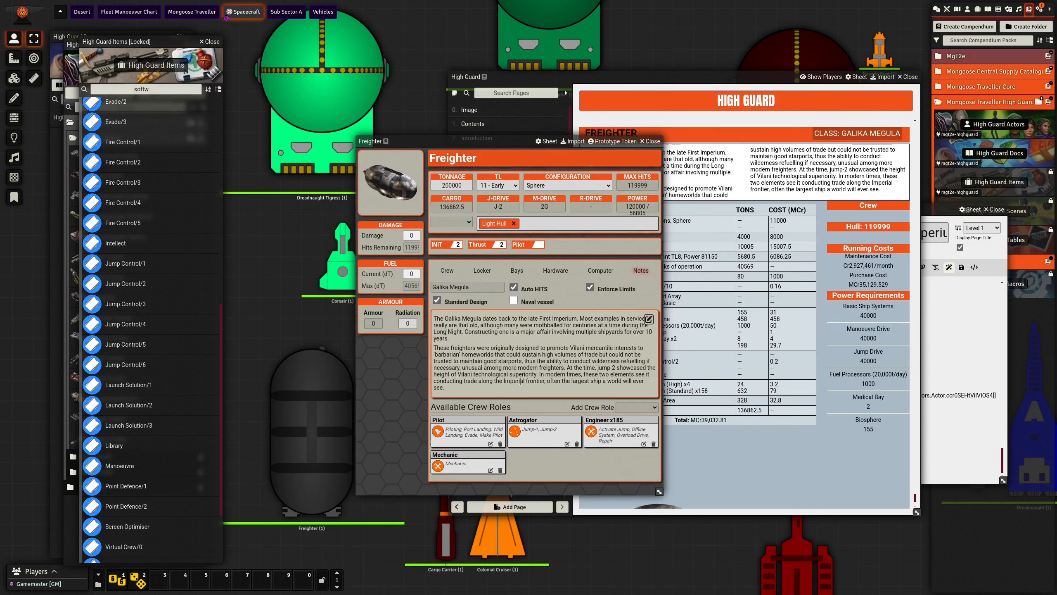
pyautogui.click(490, 470)
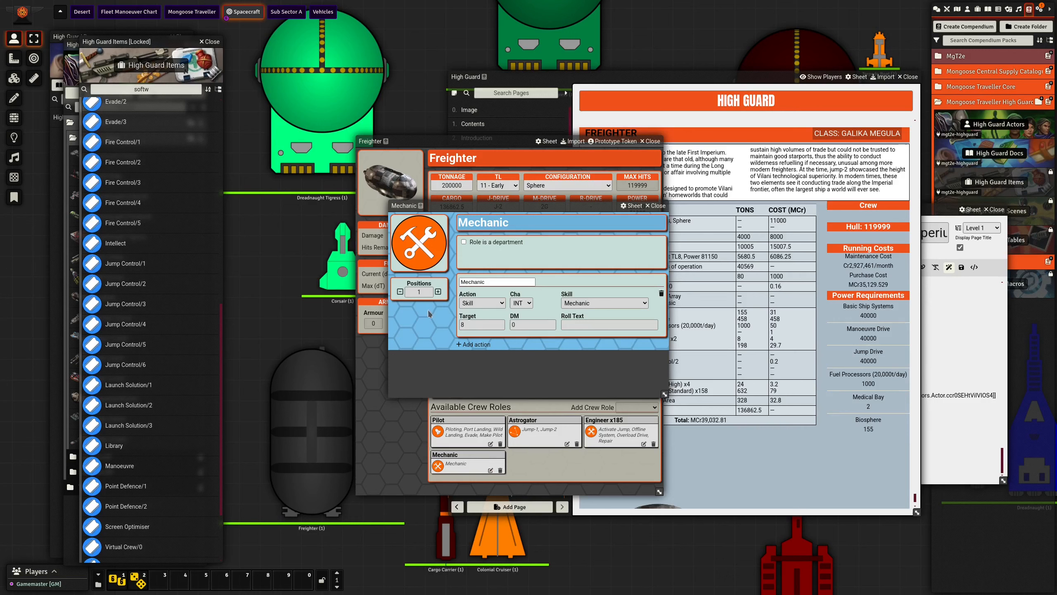
pyautogui.click(426, 290)
pyautogui.write('66')
pyautogui.click(655, 206)
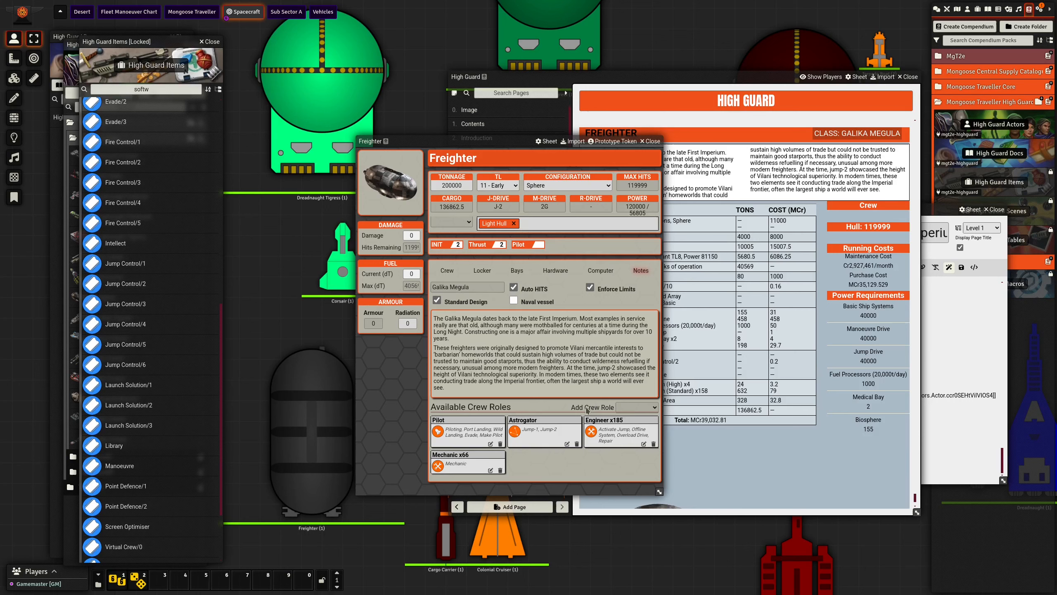
# - Add a Medic crew role to the Freighter and set its positions to 2
pyautogui.click(621, 410)
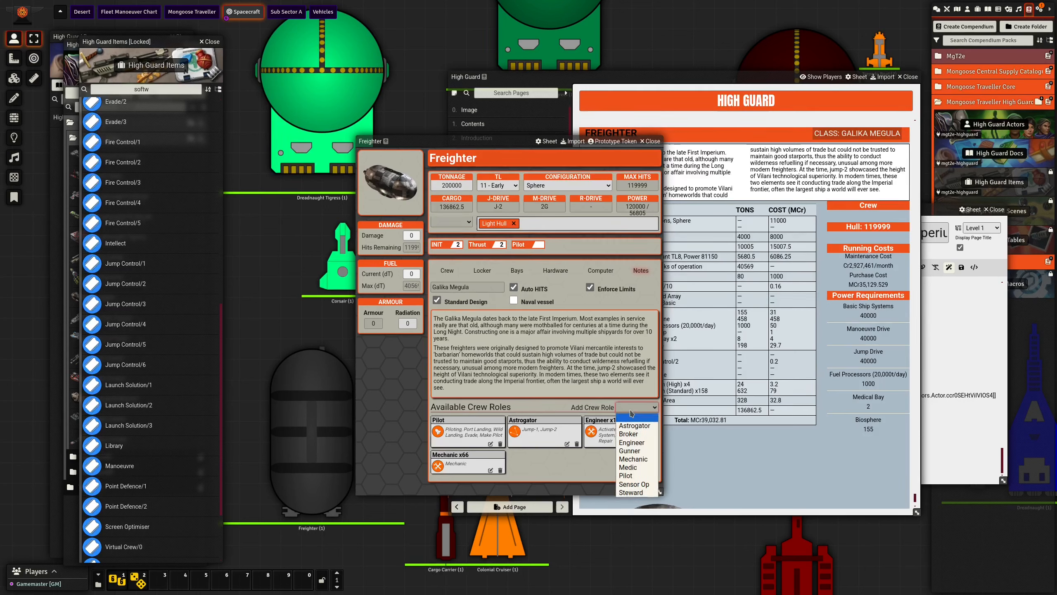
pyautogui.click(640, 472)
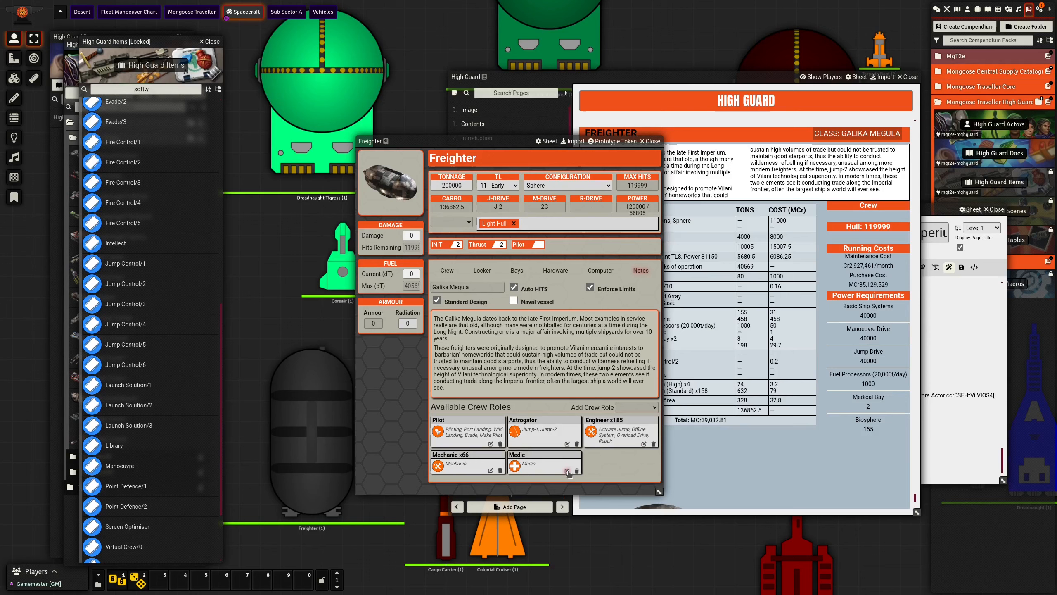
pyautogui.click(567, 470)
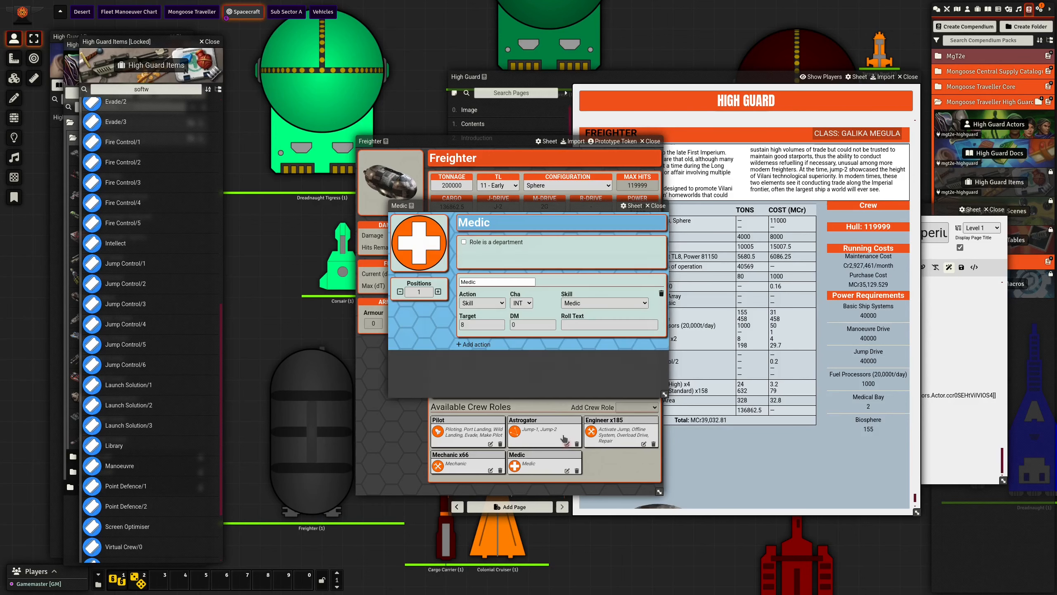
pyautogui.doubleClick(421, 292)
pyautogui.write('2')
pyautogui.press('Return')
pyautogui.click(656, 206)
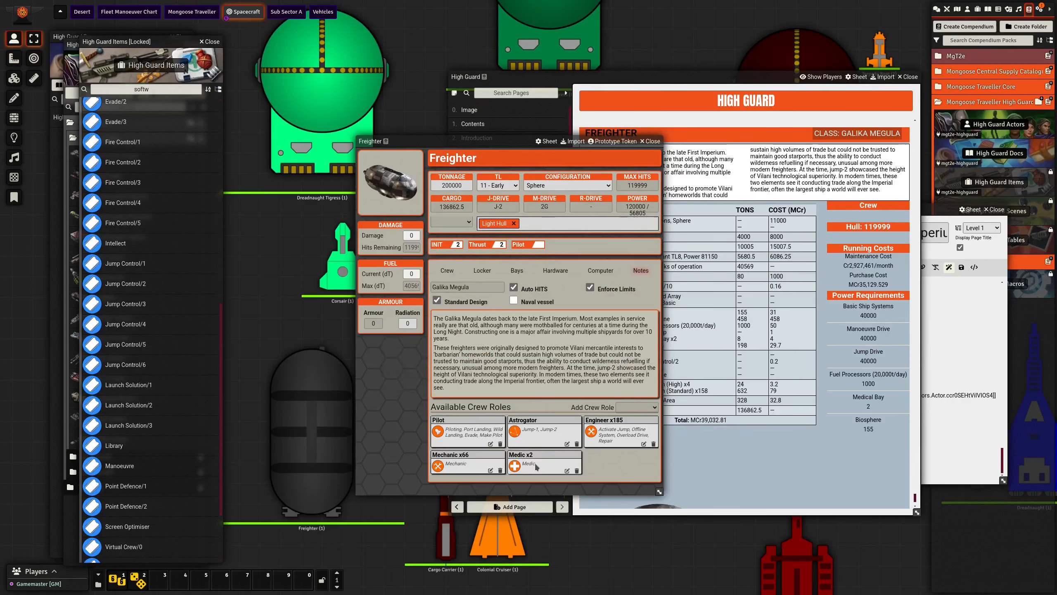
# - Find the ship roles in the High Guard Items compendium and add the Administrator role to the Freighter
pyautogui.click(632, 410)
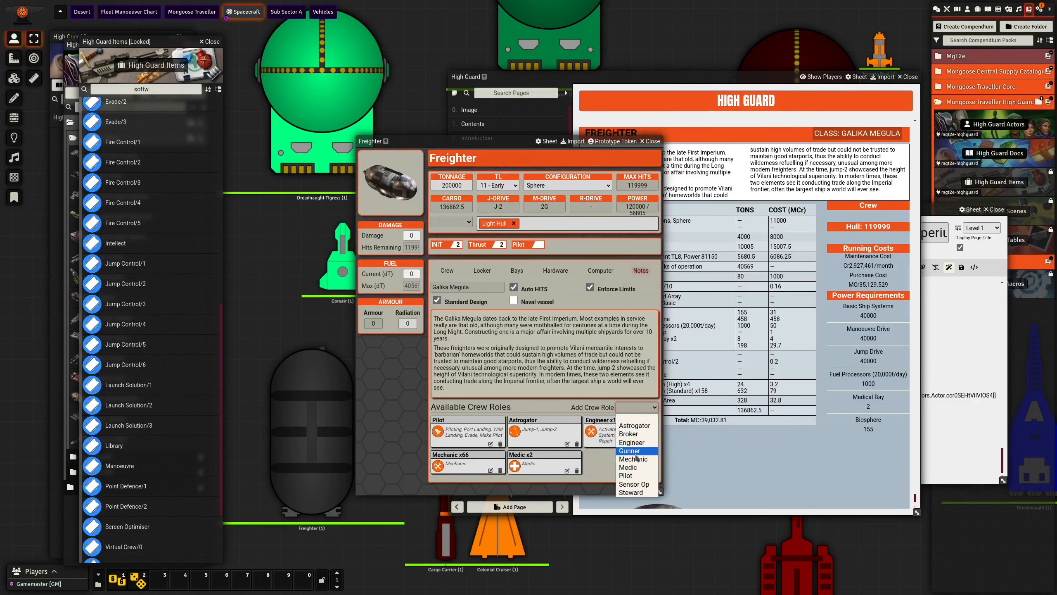
pyautogui.click(596, 459)
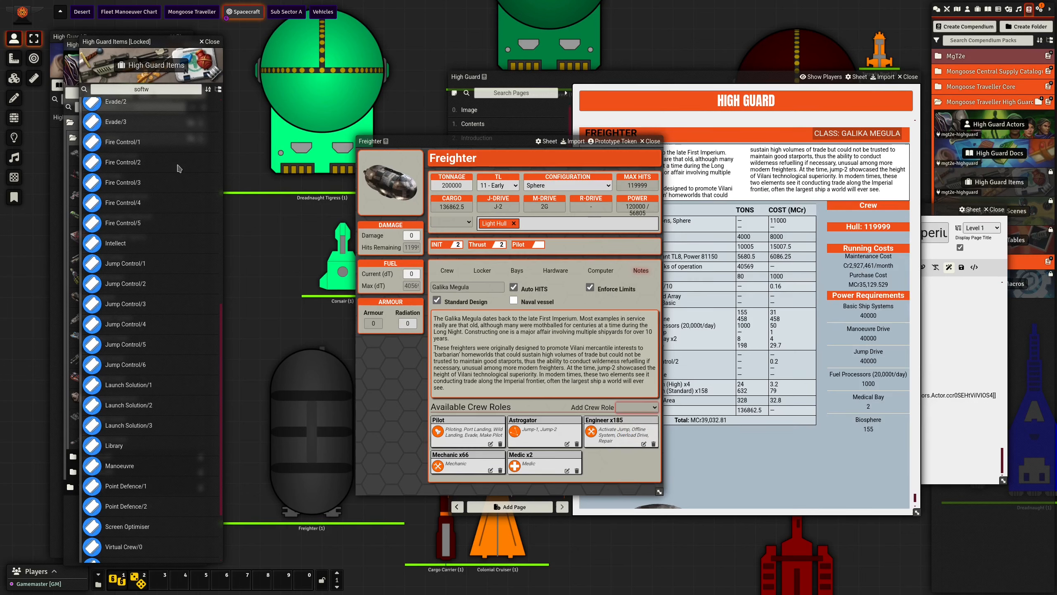
pyautogui.moveTo(162, 42); pyautogui.dragTo(286, 41)
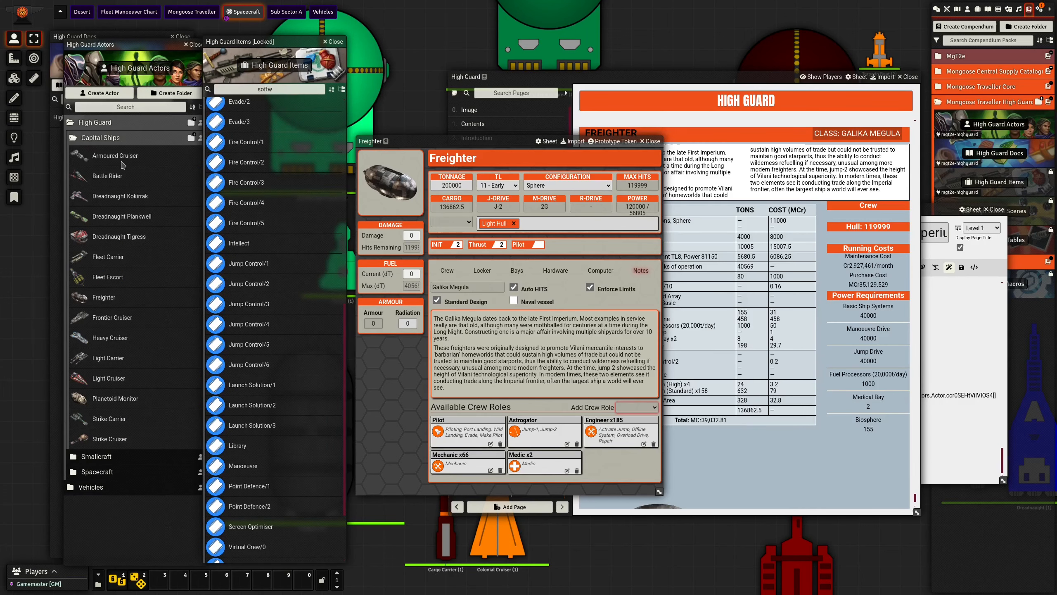
pyautogui.scroll(5, 258, 200)
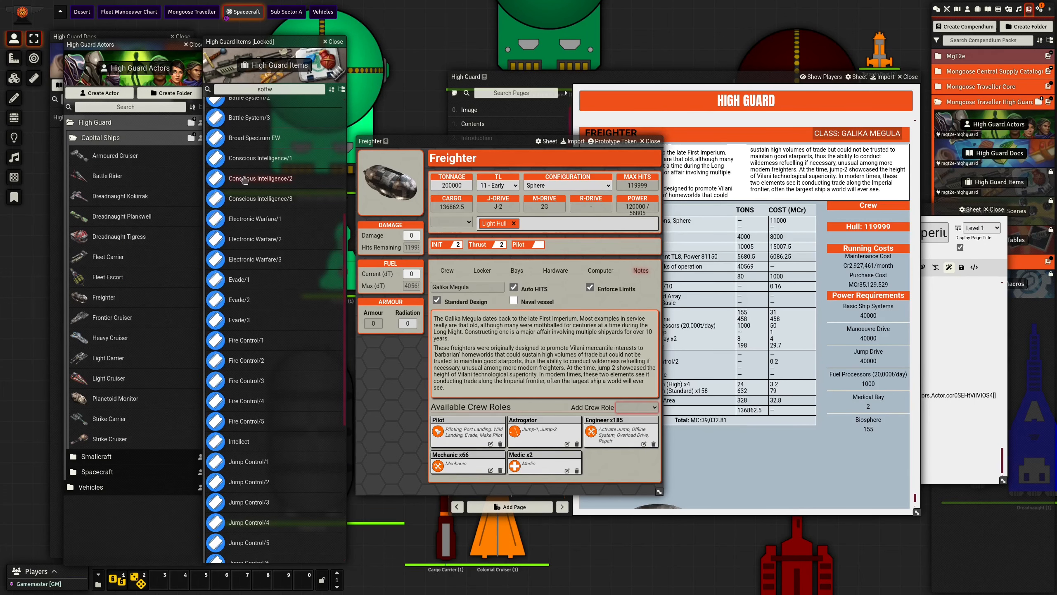
pyautogui.click(320, 89)
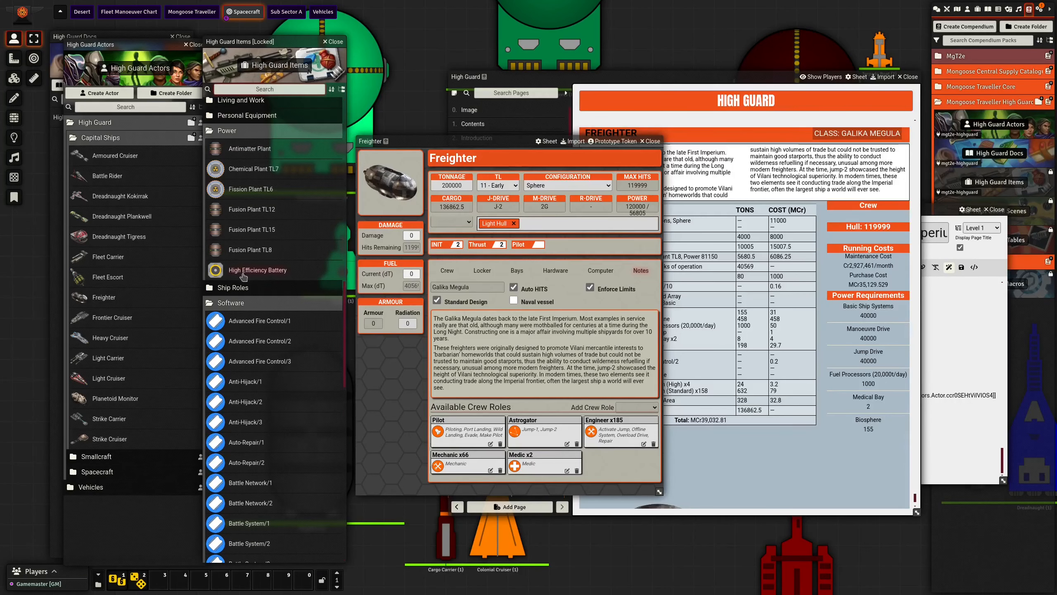
pyautogui.click(234, 304)
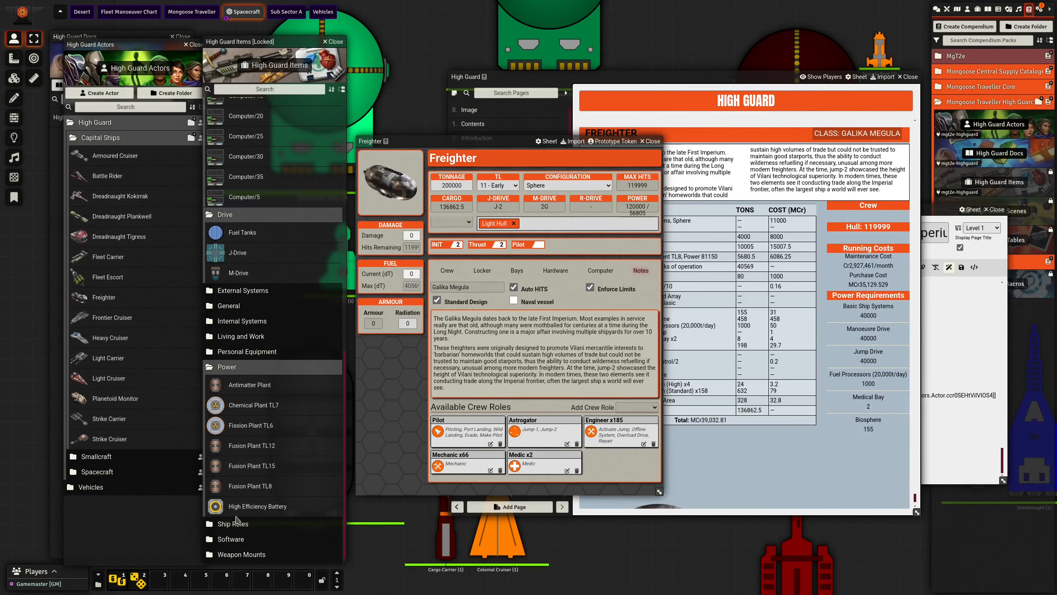
pyautogui.click(234, 524)
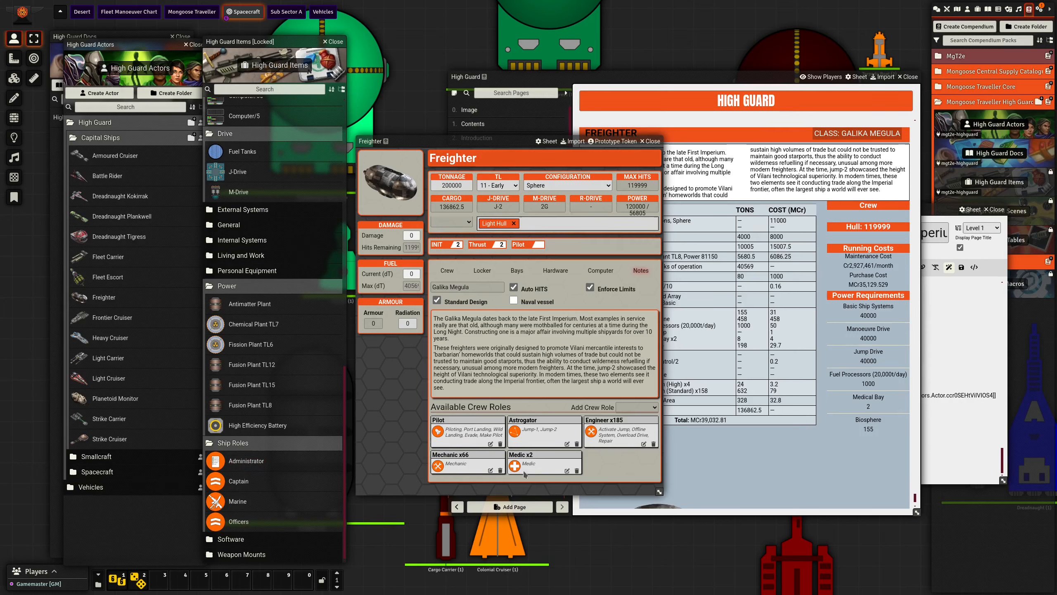
pyautogui.moveTo(246, 460); pyautogui.dragTo(626, 468)
# - Set the Freighter's Administrator role to 33 positions
pyautogui.click(632, 410)
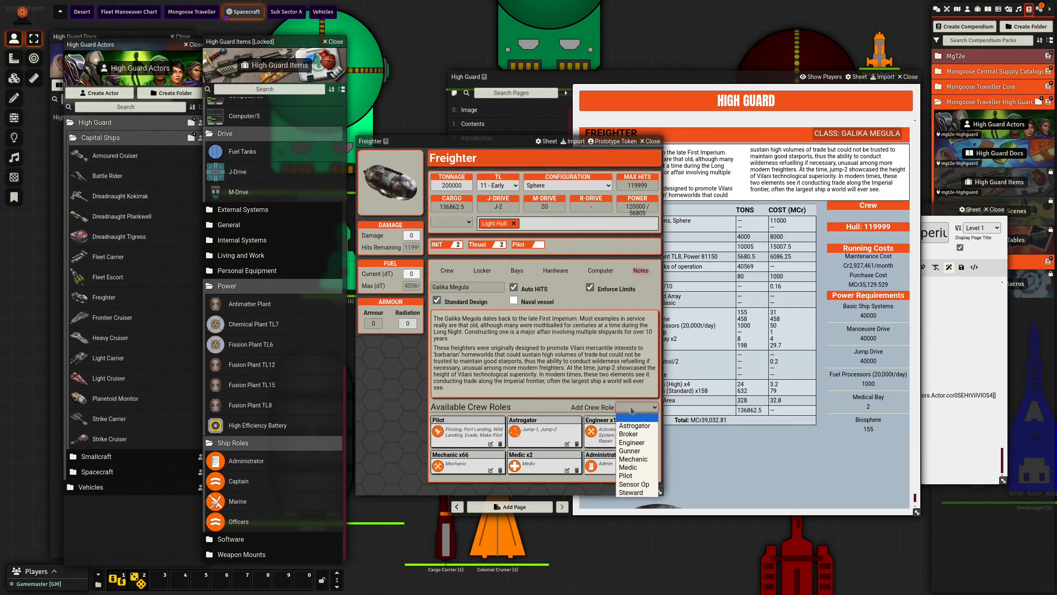
pyautogui.click(635, 441)
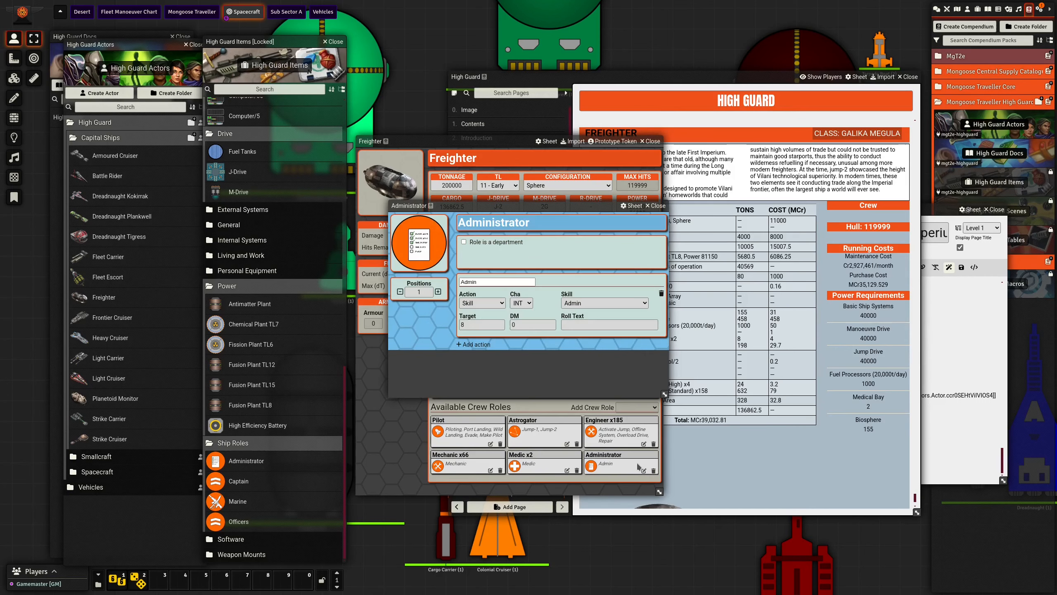
pyautogui.click(643, 470)
pyautogui.doubleClick(420, 292)
pyautogui.write('33')
pyautogui.press('Return')
pyautogui.click(657, 207)
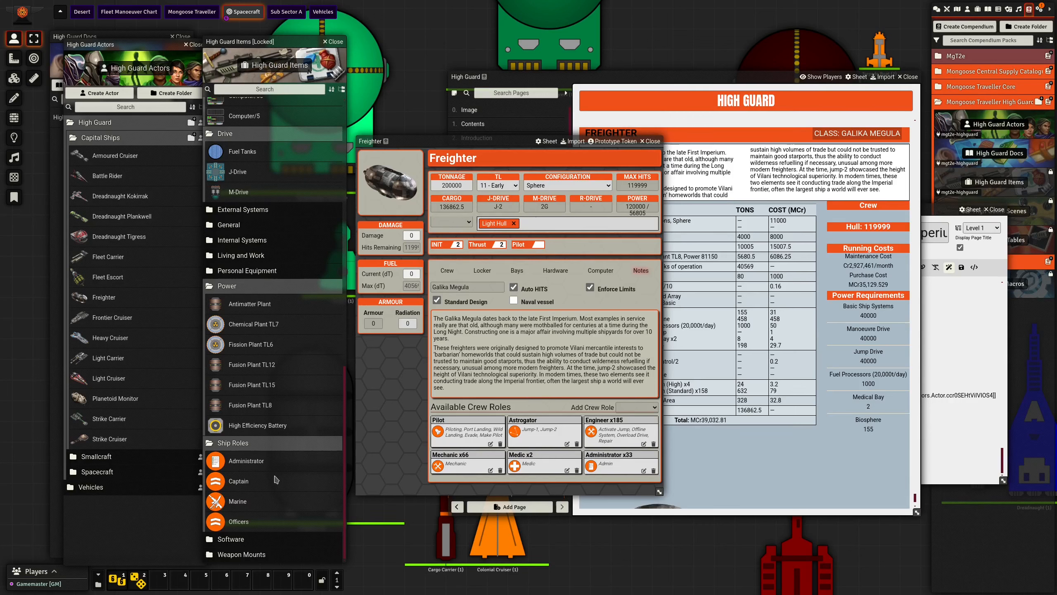
# - Add a Sensor Op crew role to the Freighter and set its positions to 8
pyautogui.click(635, 407)
pyautogui.click(636, 488)
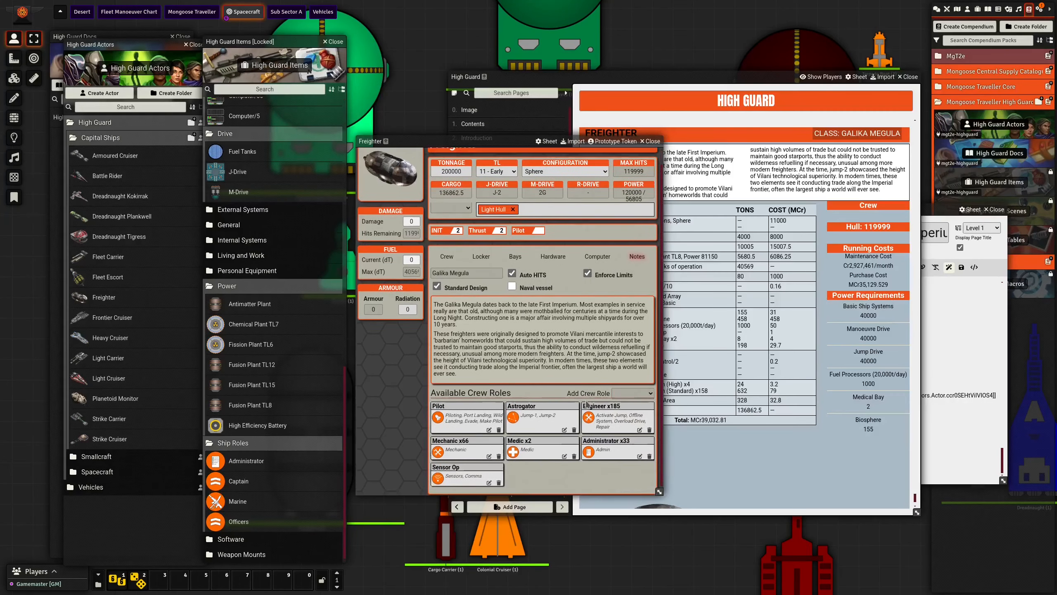
pyautogui.scroll(-1, 582, 409)
pyautogui.click(489, 477)
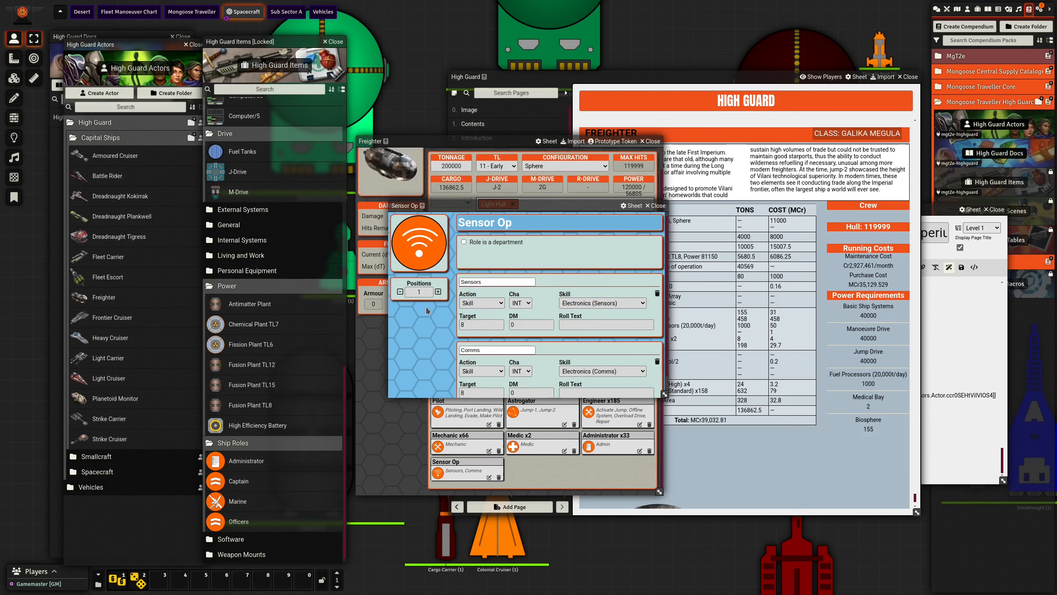
pyautogui.click(424, 294)
pyautogui.click(425, 322)
pyautogui.click(654, 206)
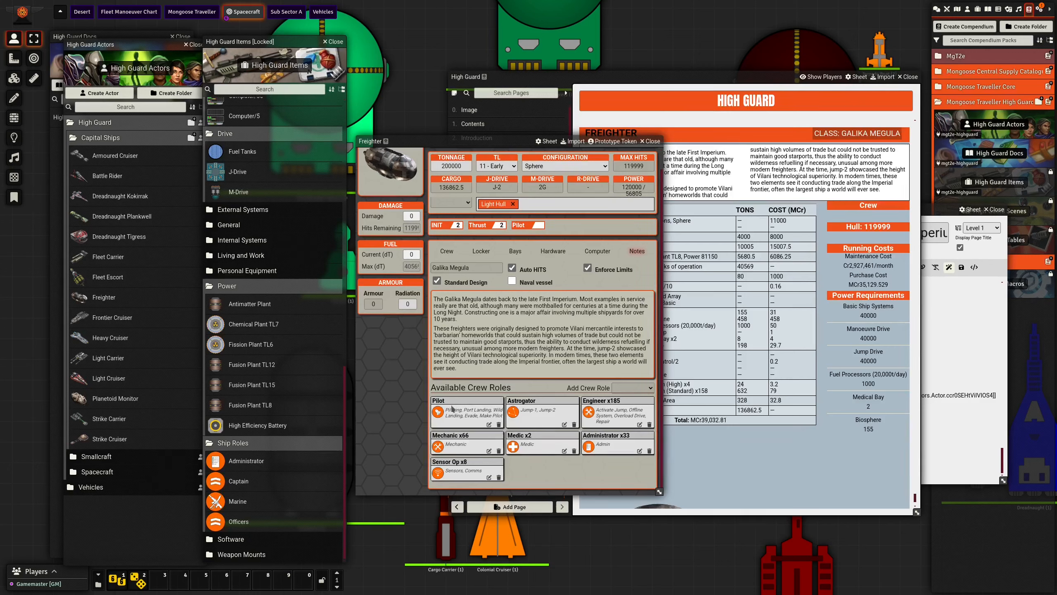
# - Add the Officers ship role from the High Guard Items compendium to the Freighter and set its positions to 14
pyautogui.moveTo(244, 524); pyautogui.dragTo(565, 479)
pyautogui.click(564, 477)
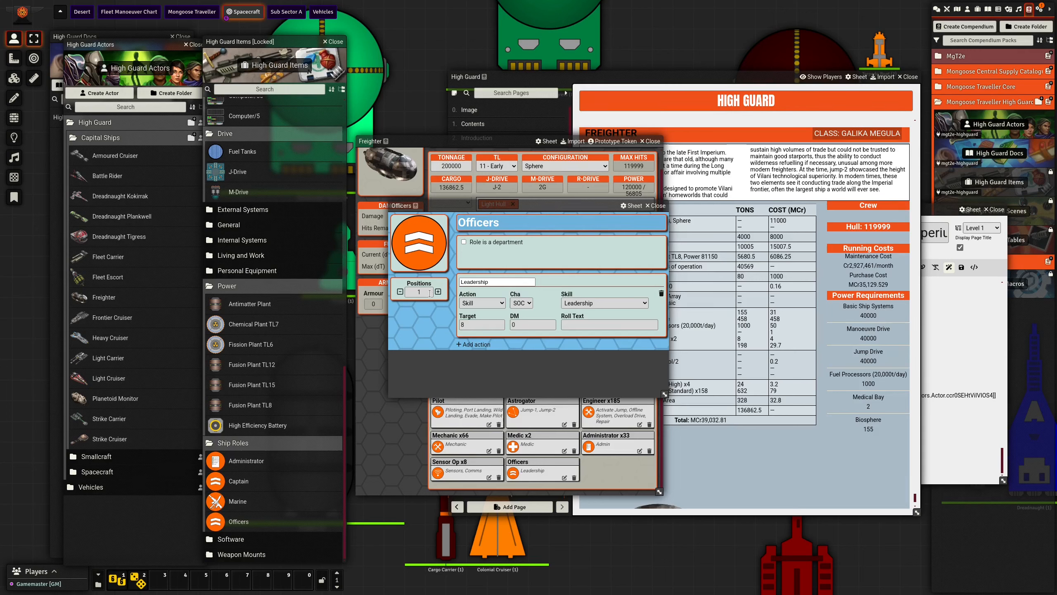
pyautogui.click(430, 293)
pyautogui.write('4')
pyautogui.click(429, 311)
pyautogui.click(653, 205)
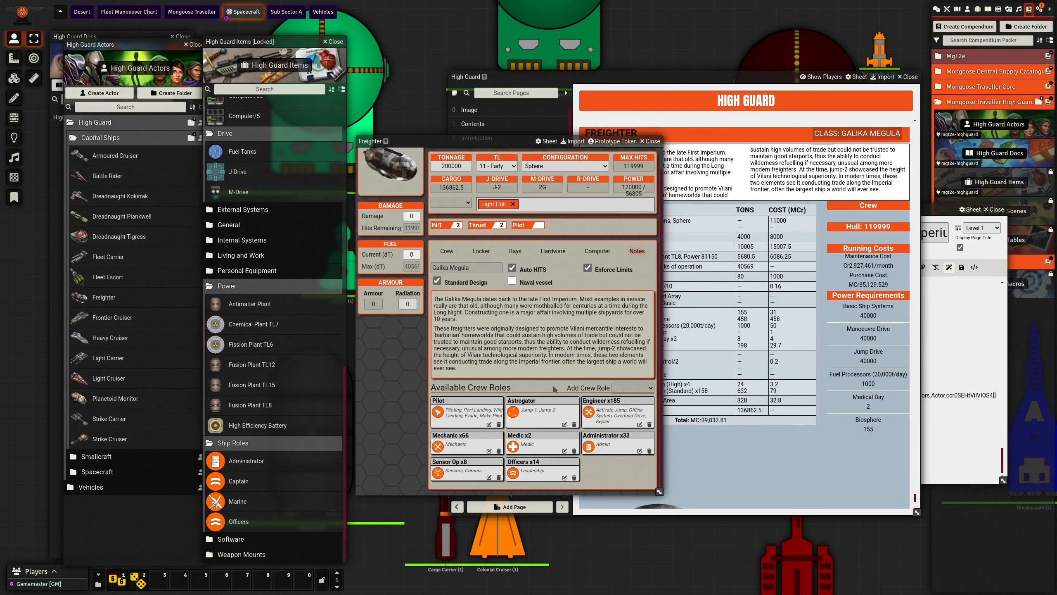
# - Save the Spacecraft of the Third Imperium page with another blank line and bring the refreshed High Guard journal forward
pyautogui.click(915, 455)
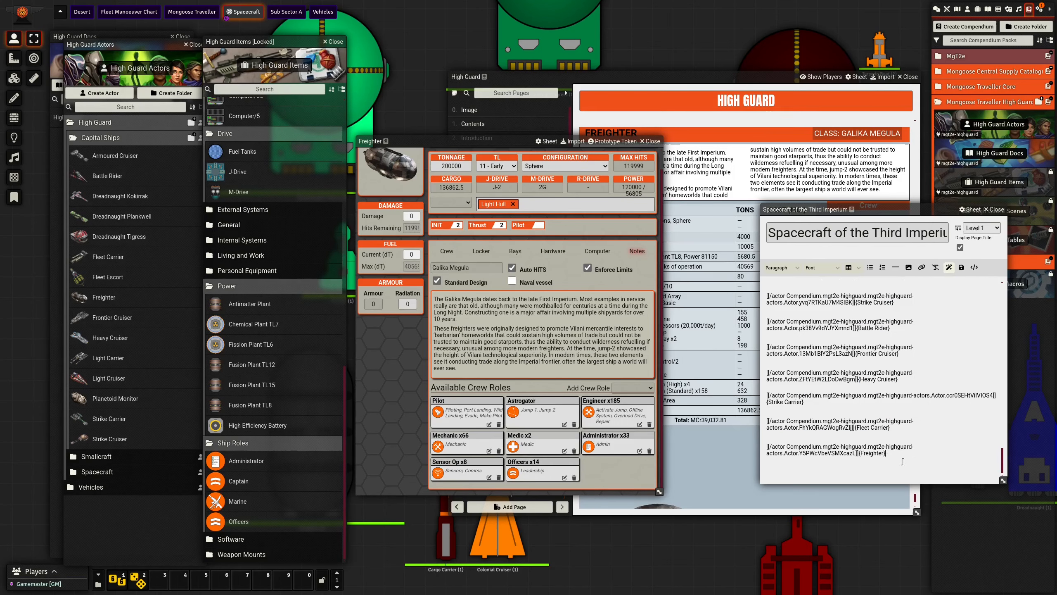
pyautogui.press('Return')
pyautogui.hotkey('ctrl', 's')
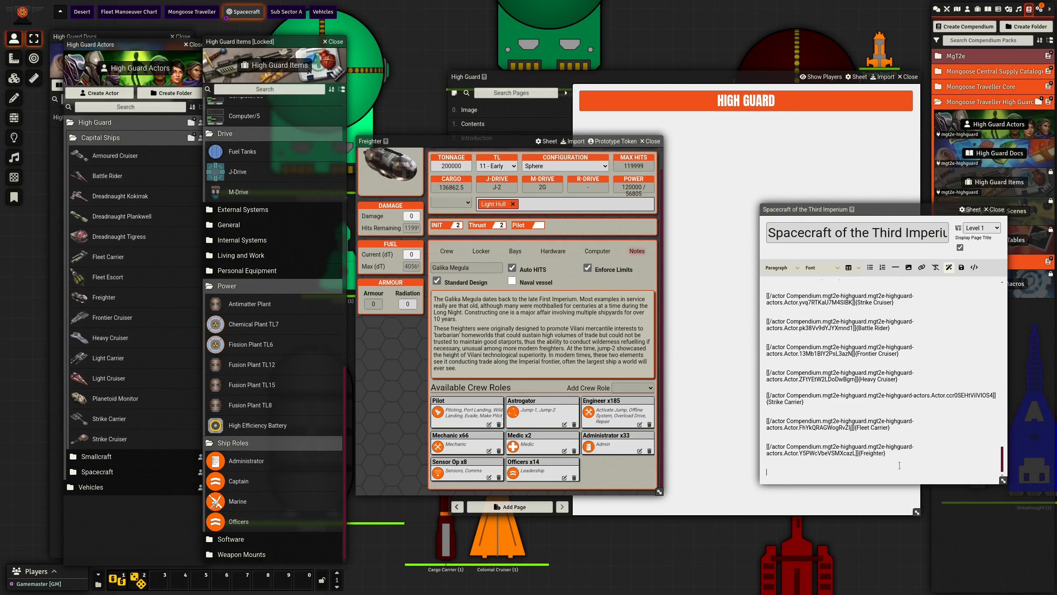
pyautogui.moveTo(738, 77); pyautogui.dragTo(727, 78)
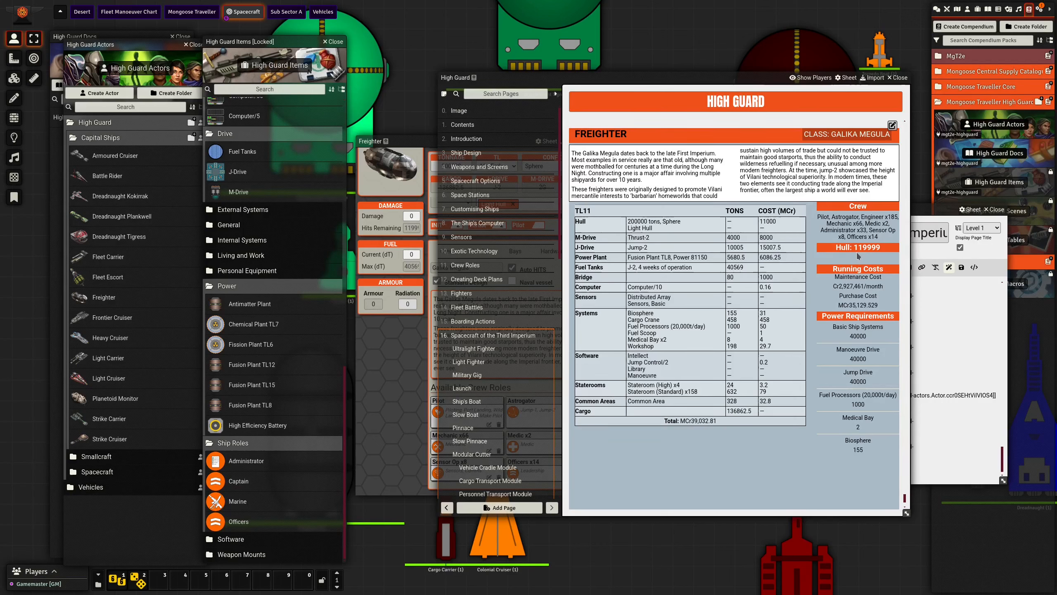
# - Bring the Freighter's sheet back to the front and enlarge it so that all its crew roles fit
pyautogui.click(406, 348)
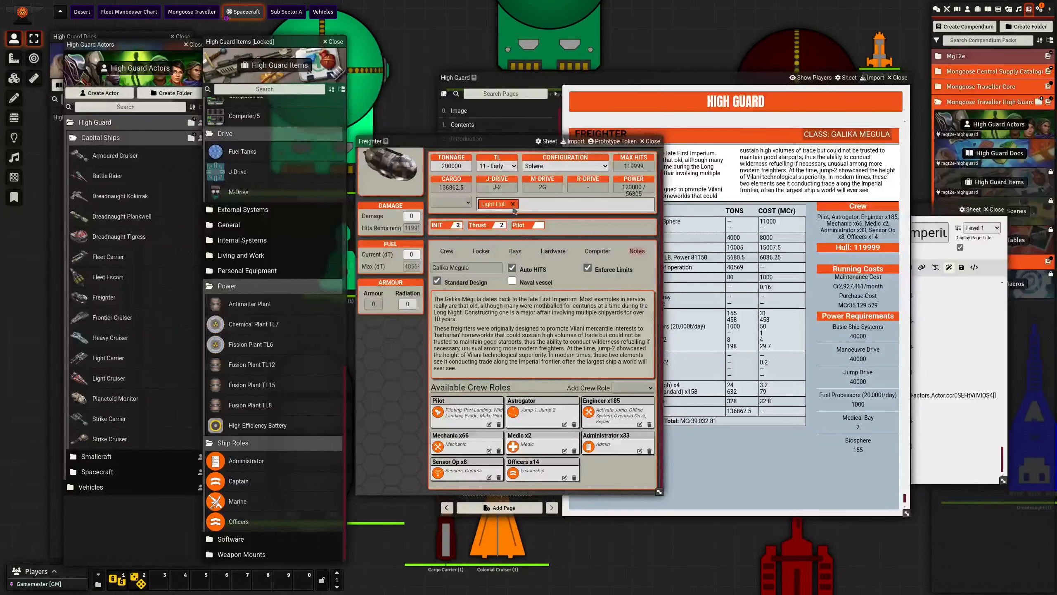
pyautogui.scroll(1, 625, 458)
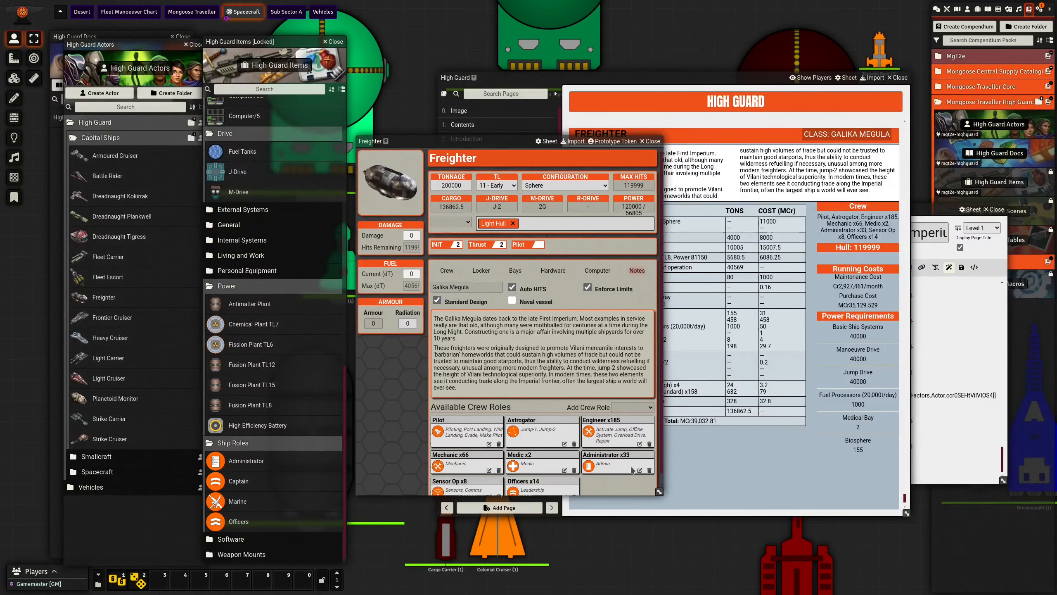
pyautogui.moveTo(660, 493); pyautogui.dragTo(704, 496)
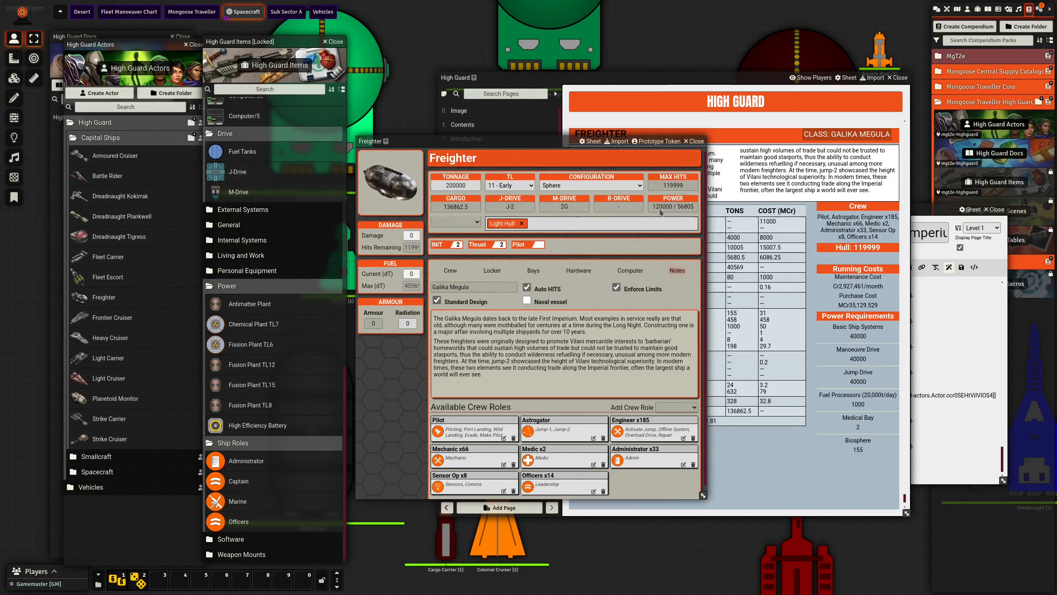
pyautogui.click(669, 186)
# - Remove the Freighter's Light Hull option, reapply it and remove it again to compare the effect on maximum hits
pyautogui.click(522, 224)
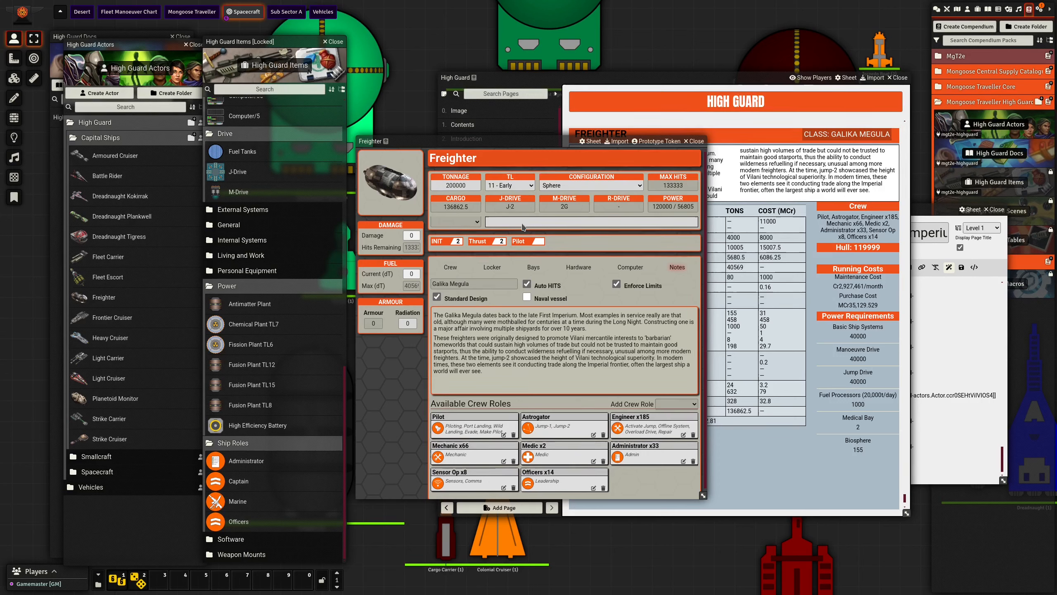
pyautogui.click(456, 220)
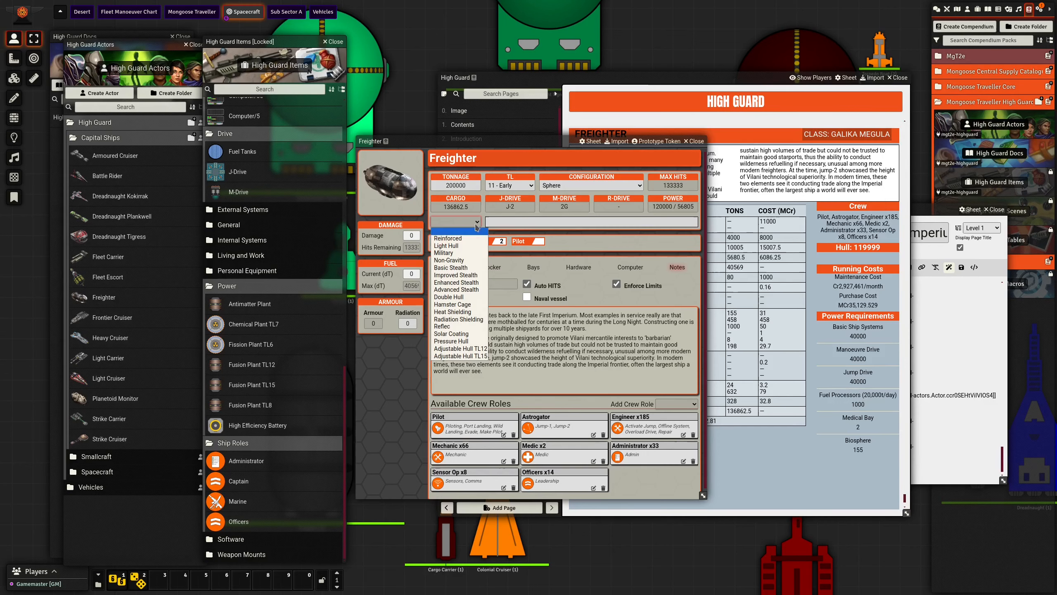
pyautogui.click(463, 246)
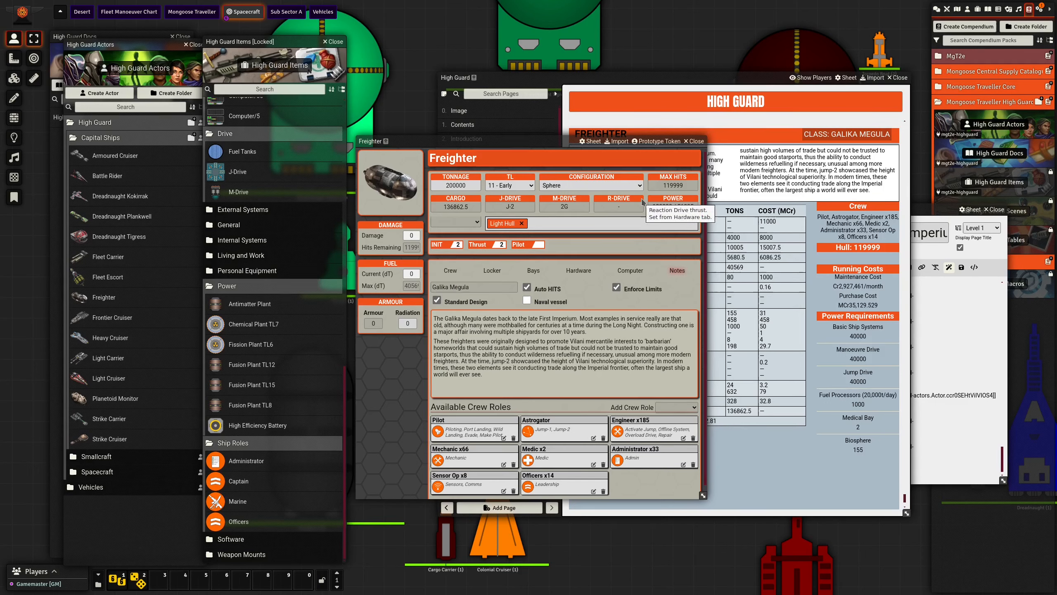
pyautogui.click(521, 223)
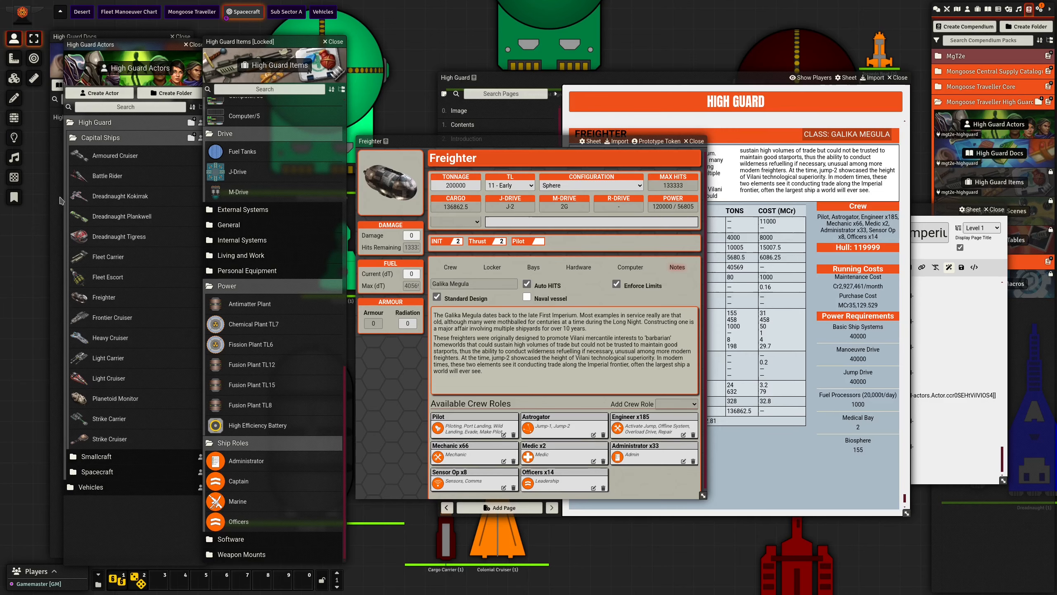
# - Switch to the High Guard PDF in Okular and examine the Light Hull and Massive Ships hull point rules
pyautogui.hotkey('alt', 'Tab')
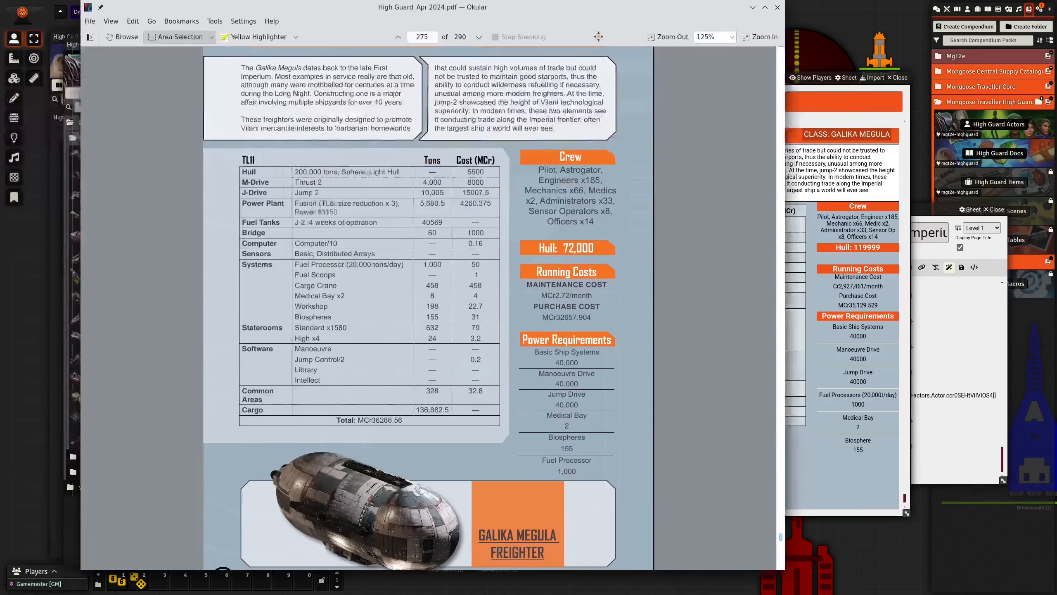
pyautogui.moveTo(599, 37); pyautogui.dragTo(532, 13)
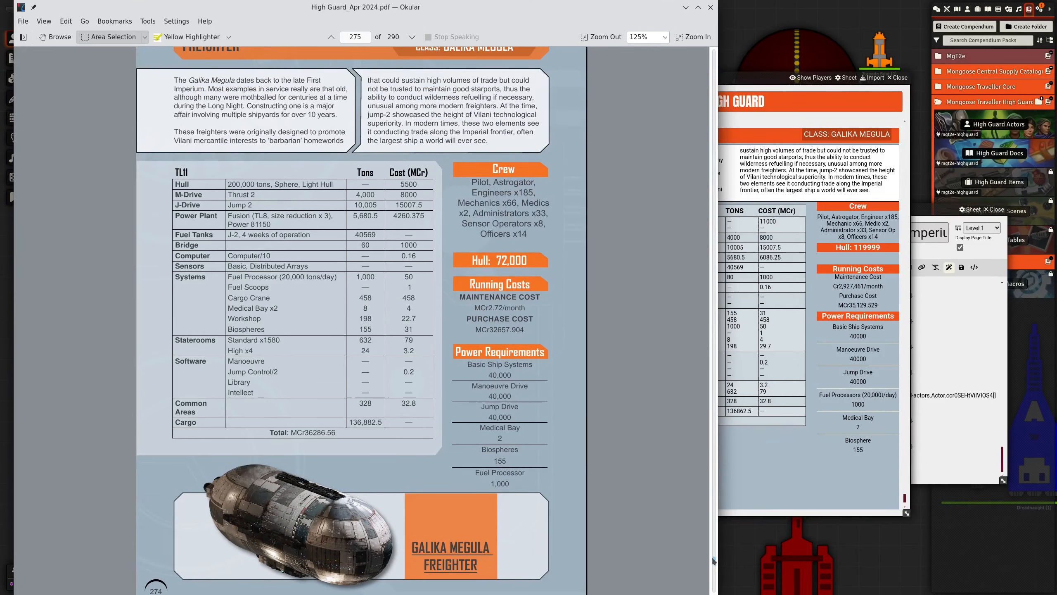
pyautogui.moveTo(713, 560); pyautogui.dragTo(703, 50)
pyautogui.scroll(-3, 467, 326)
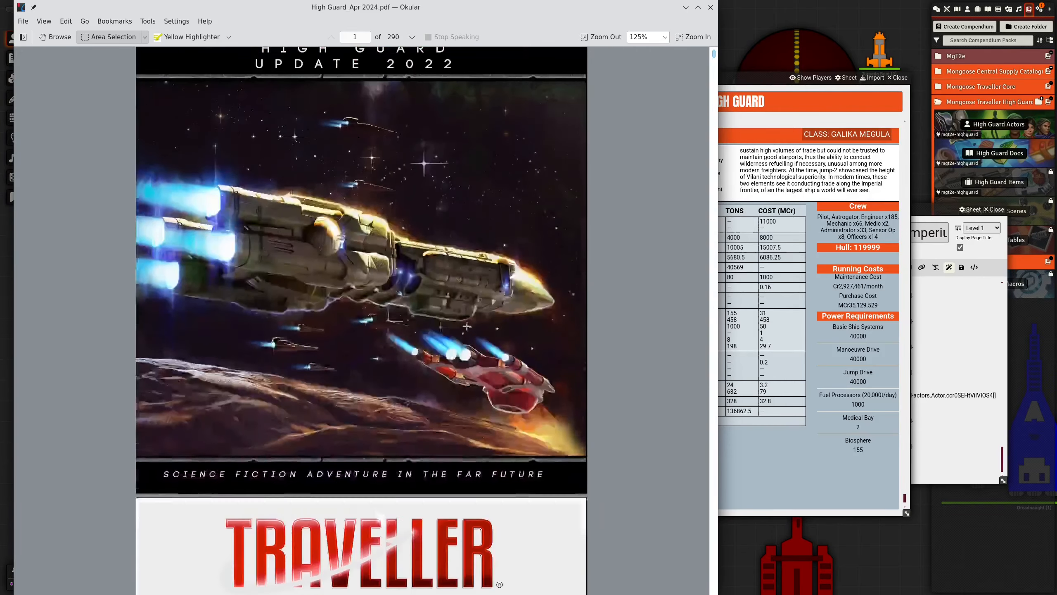
pyautogui.scroll(-20, 467, 326)
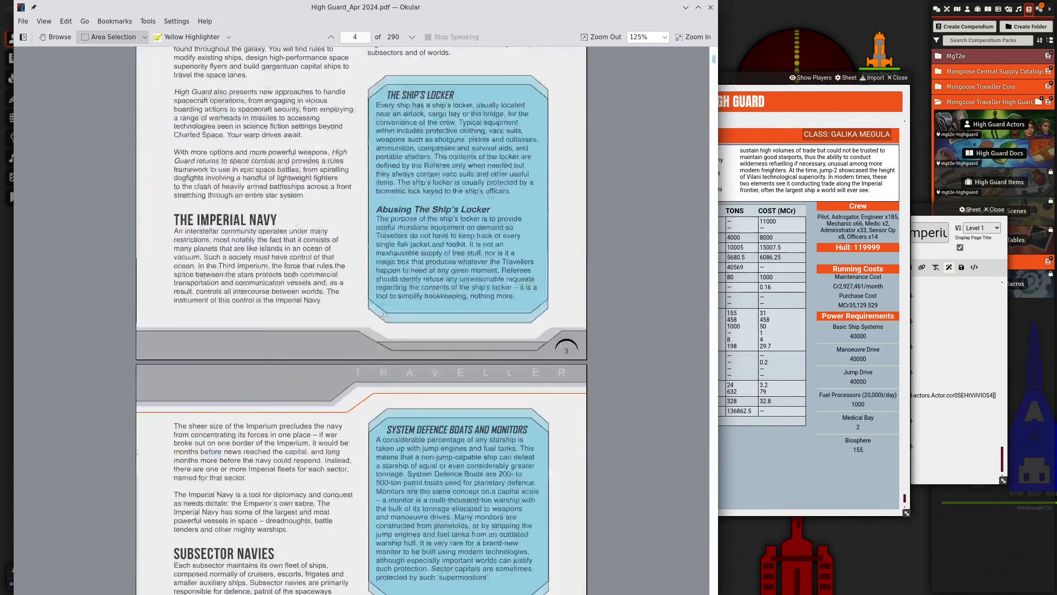
pyautogui.scroll(-12, 383, 316)
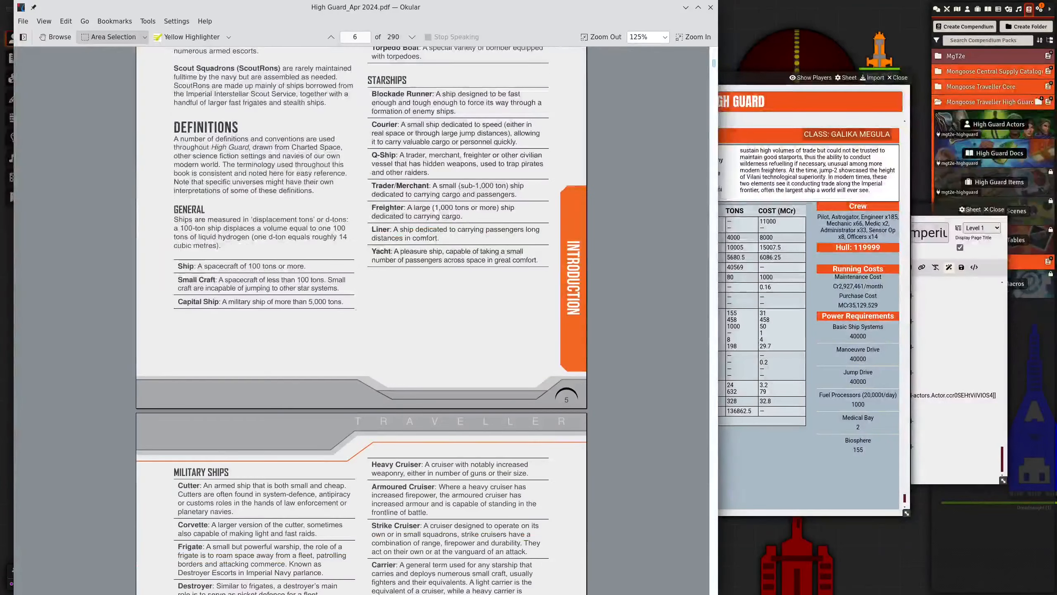
pyautogui.scroll(-15, 301, 311)
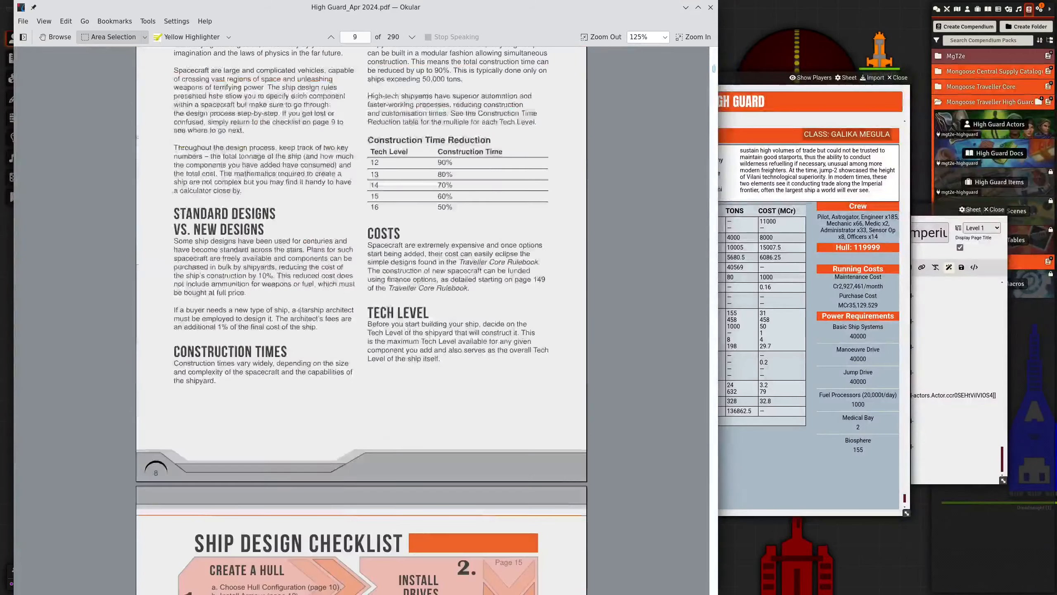
pyautogui.scroll(-10, 301, 310)
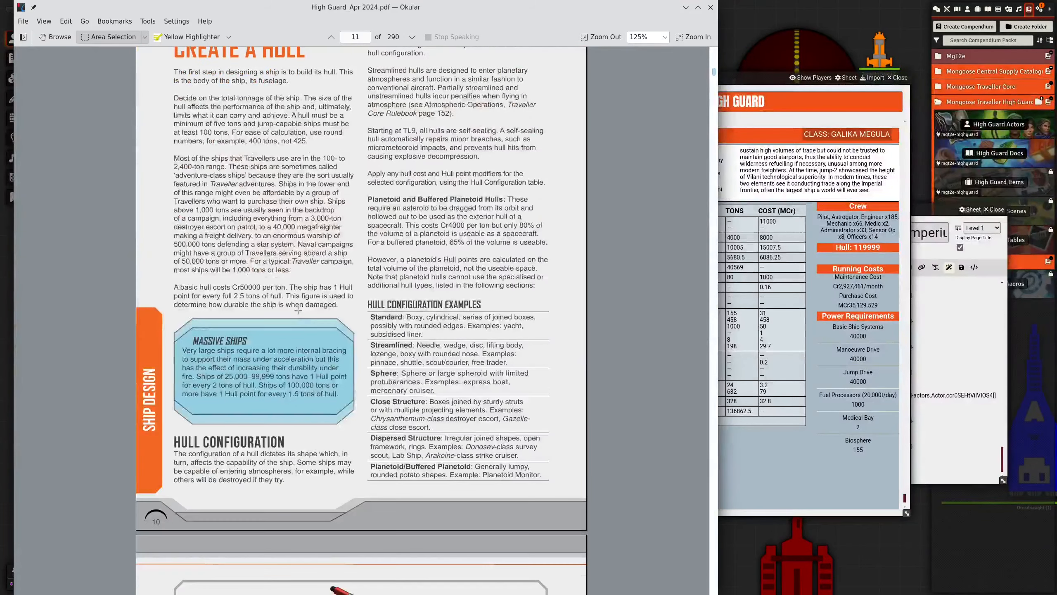
pyautogui.scroll(-10, 298, 310)
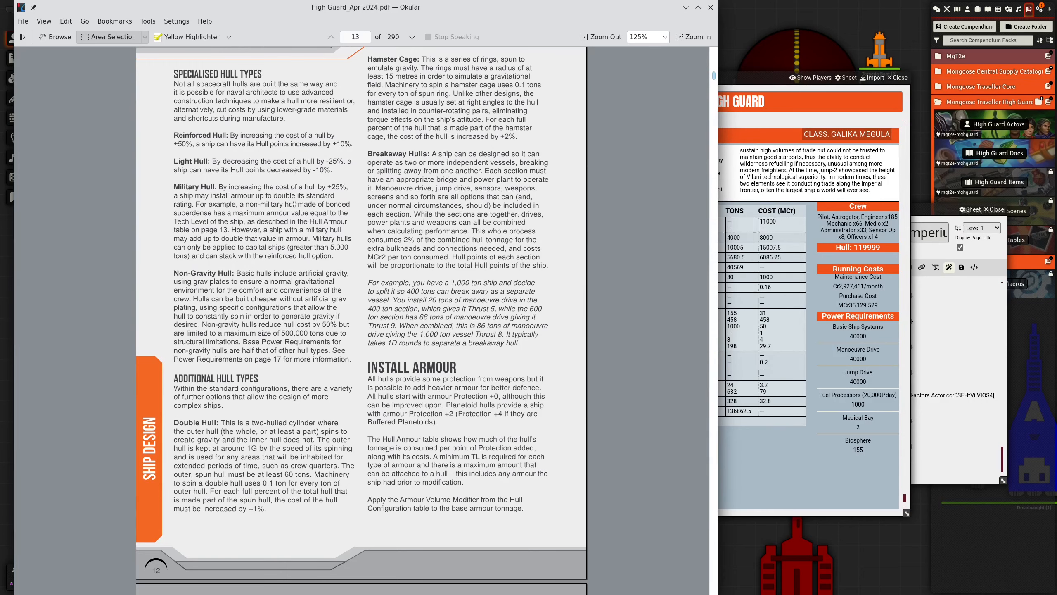
pyautogui.scroll(9, 295, 204)
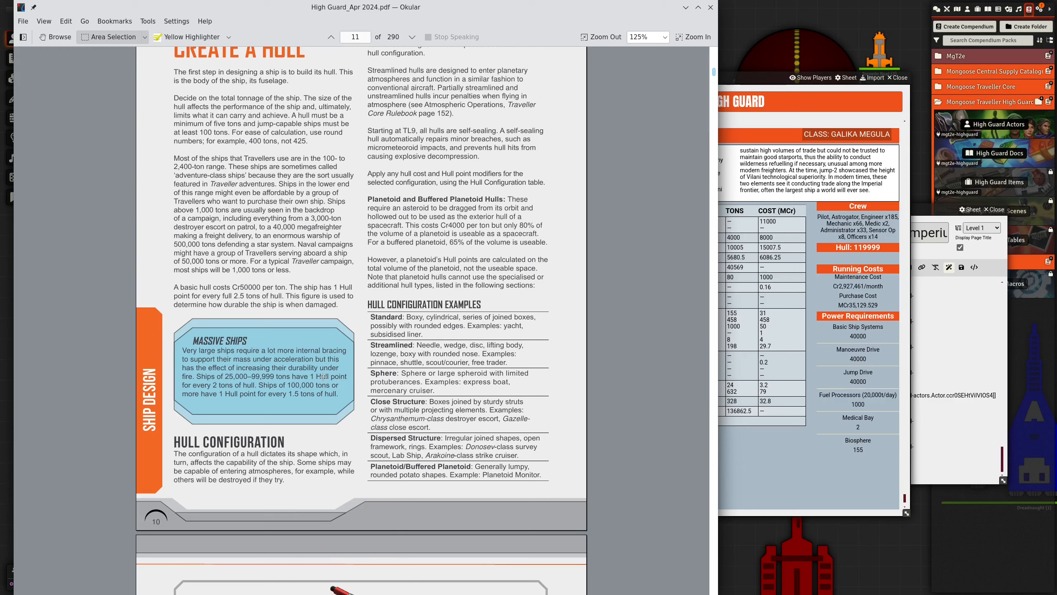
# - Move the PDF aside and calculate 200000 divided by 1.5, multiplied by 0.9, in the calculator
pyautogui.moveTo(421, 10); pyautogui.dragTo(0, 7)
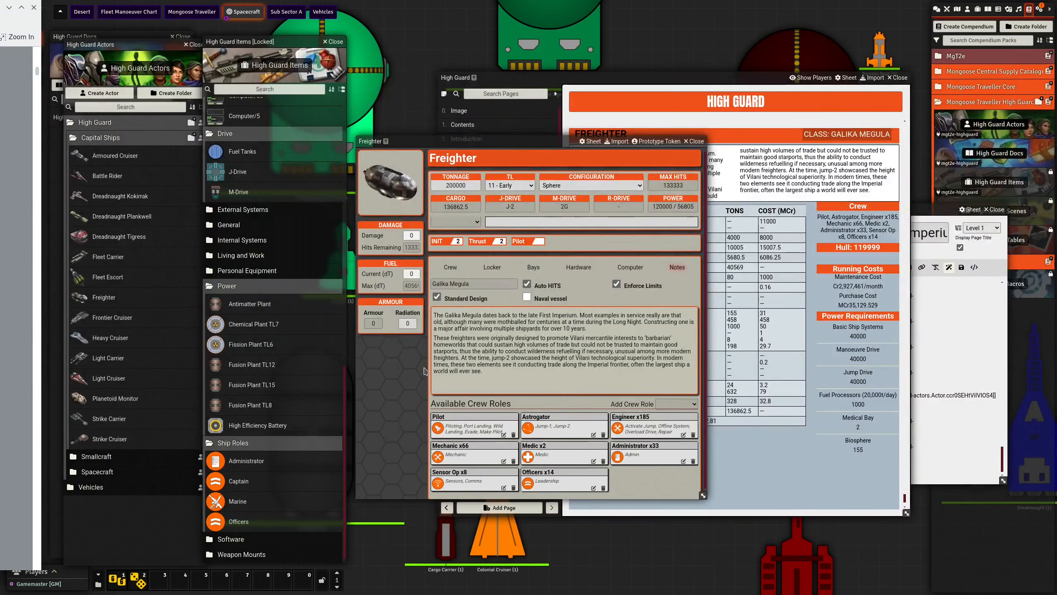
pyautogui.press('XF86Calculator')
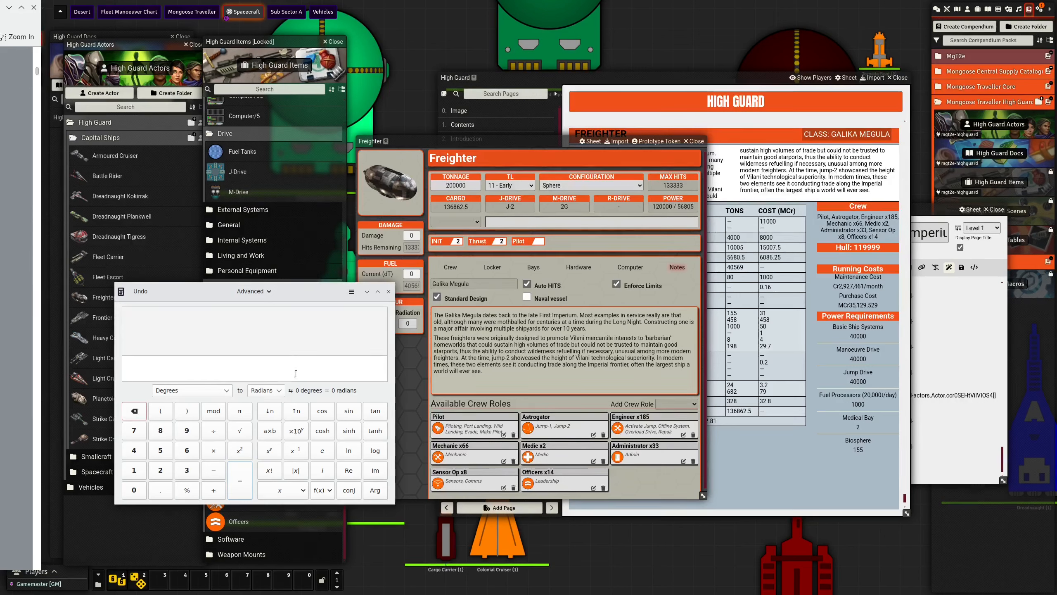
pyautogui.write('2')
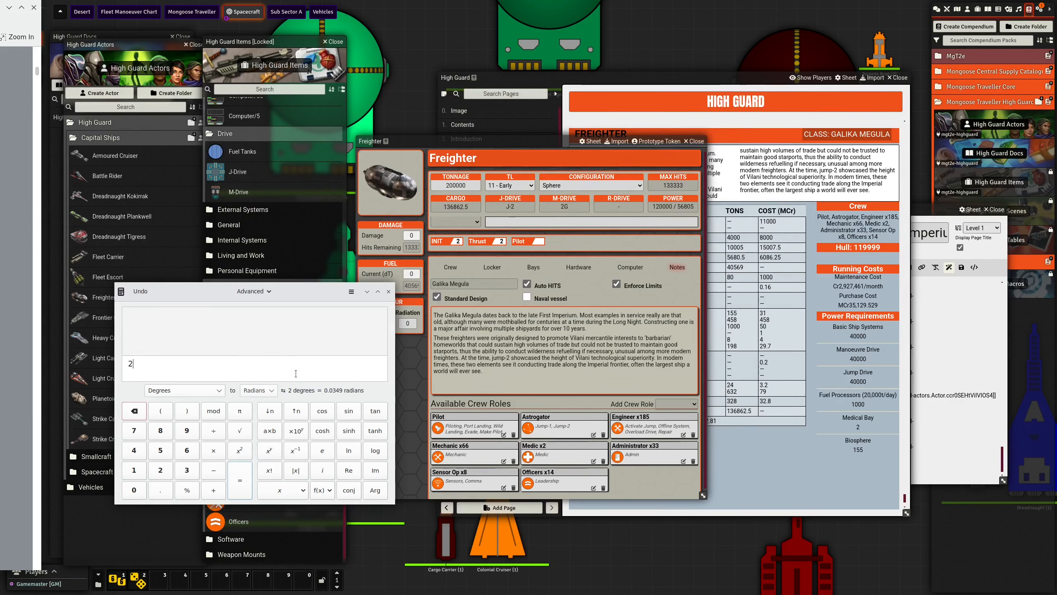
pyautogui.write('00000/1.5')
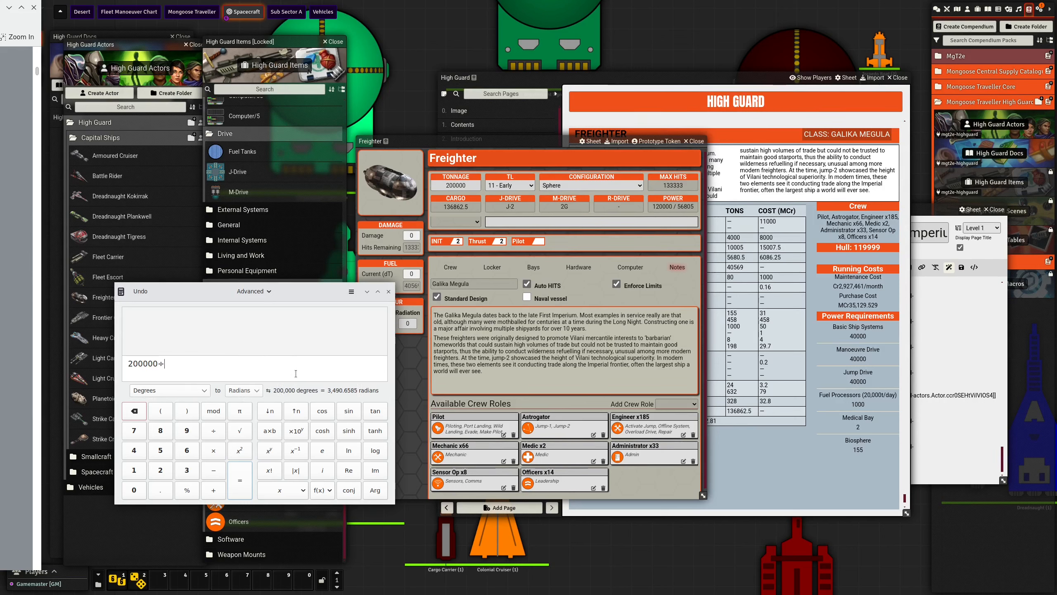
pyautogui.press('Return')
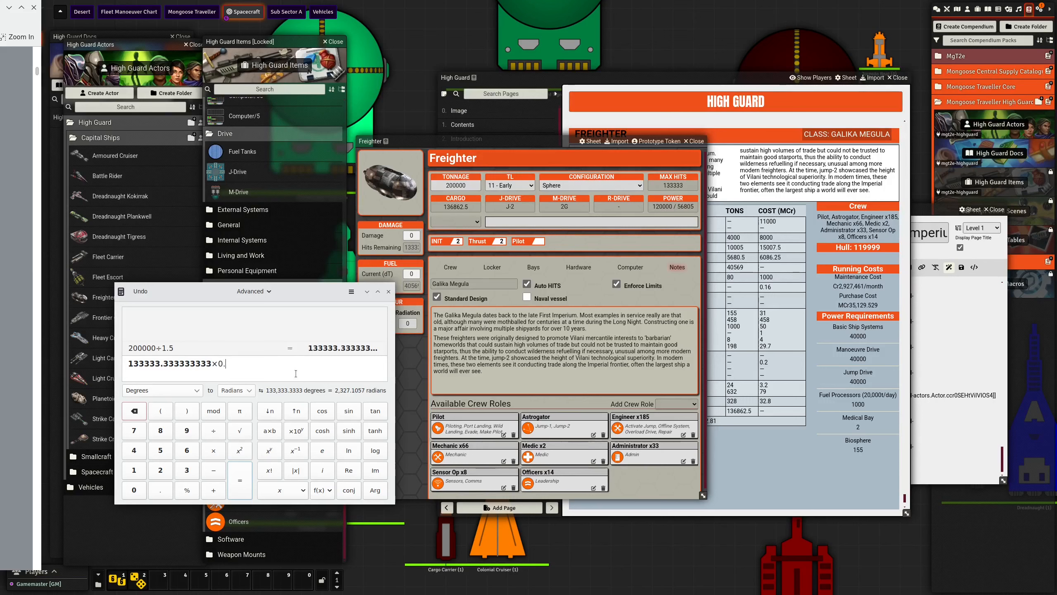
pyautogui.write('*0.9')
pyautogui.press('Return')
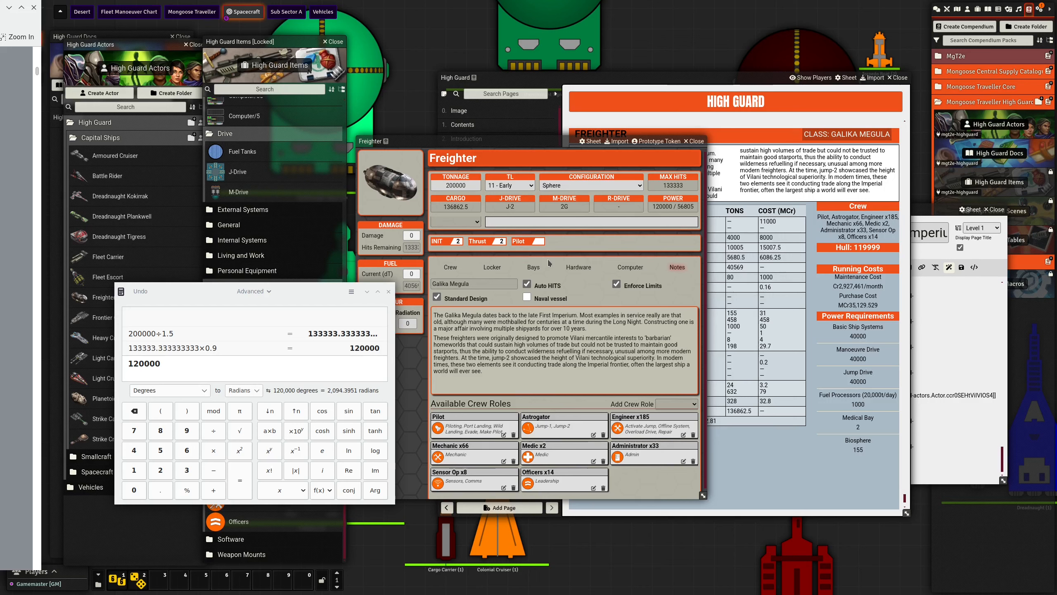
# - Reapply the Light Hull option to the Freighter and move the calculator clear of its statistics
pyautogui.click(475, 225)
pyautogui.click(471, 245)
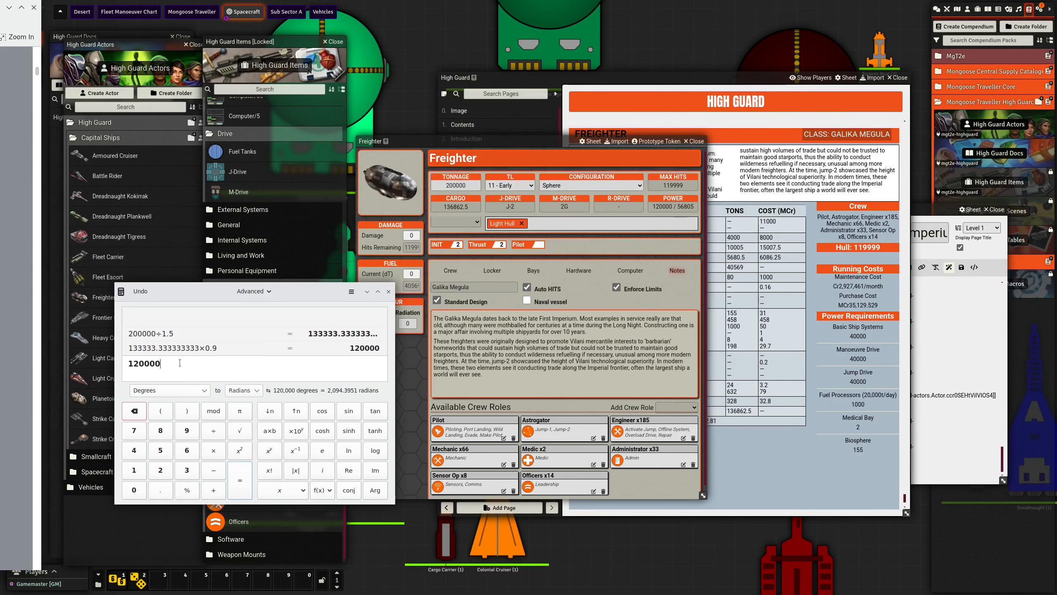
pyautogui.moveTo(207, 290); pyautogui.dragTo(634, 324)
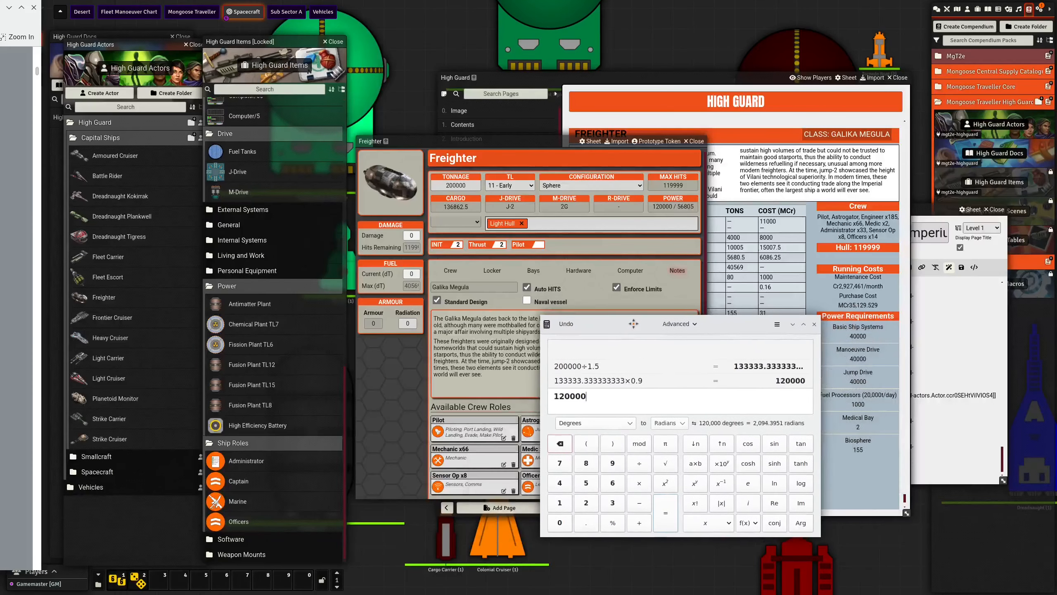
pyautogui.click(640, 176)
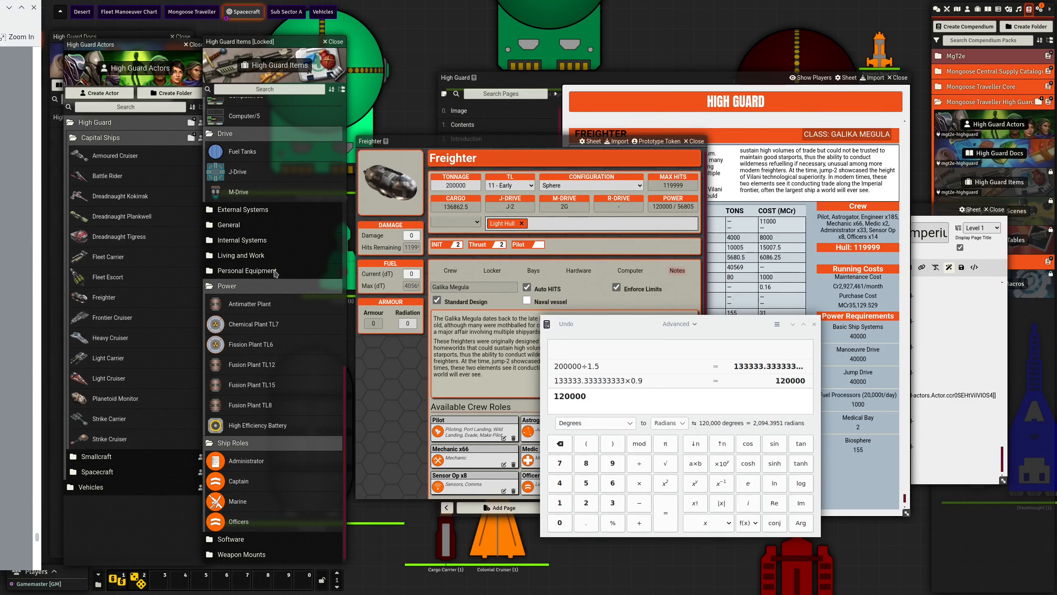
# - Calculate the hull points at the basic rate as 200000 divided by 2.5, multiplied by 0.9
pyautogui.moveTo(553, 396); pyautogui.dragTo(596, 396)
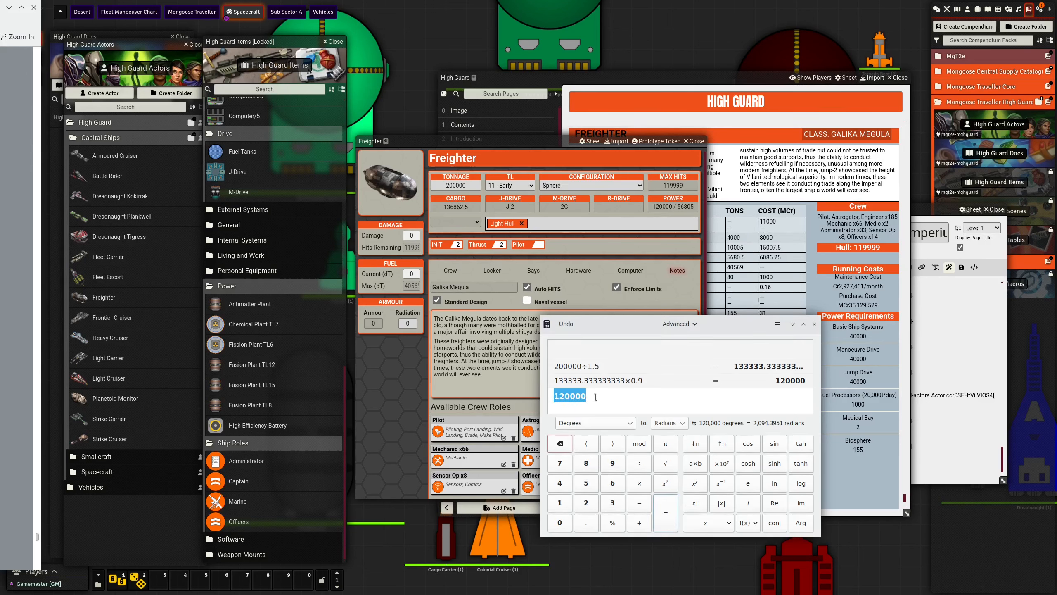
pyautogui.write('200000')
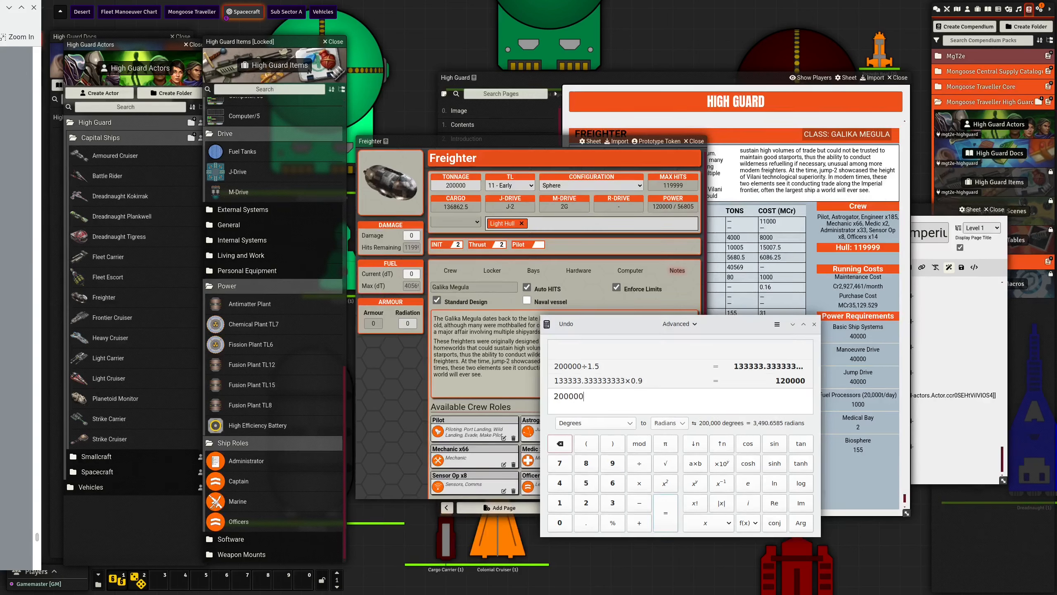
pyautogui.write('/2.5')
pyautogui.press('Return')
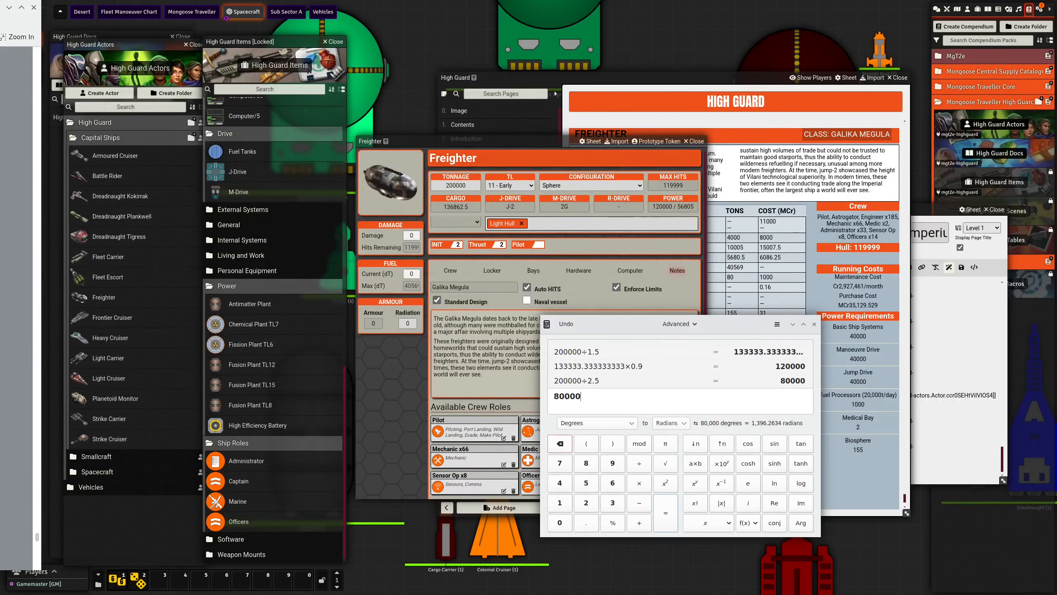
pyautogui.write('*0.9')
pyautogui.press('Return')
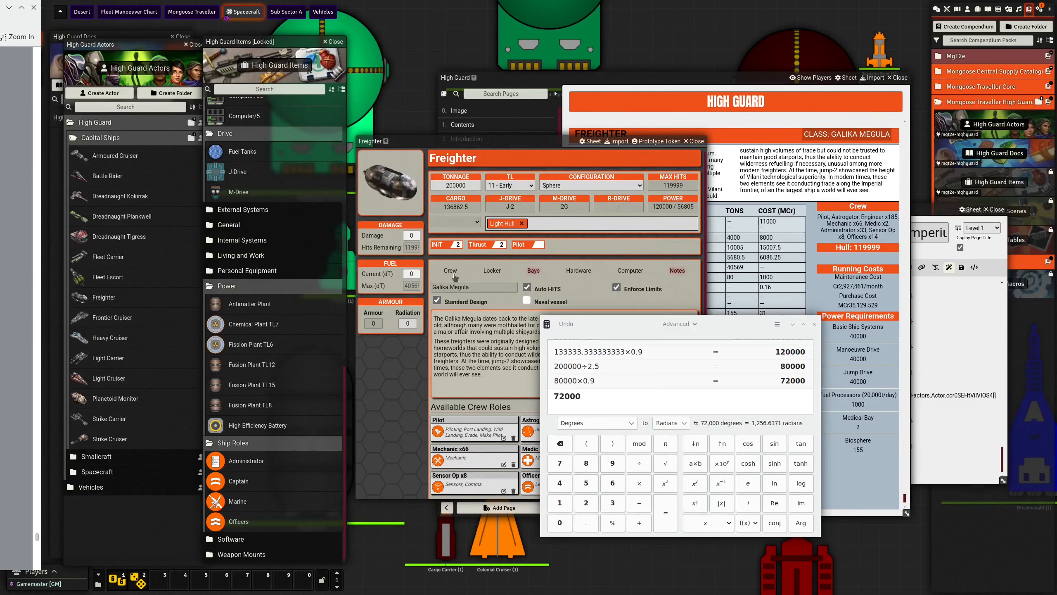
# - Arrange the PDF's Galika Megula page beside the Freighter's sheet, show the ship's hardware and close the calculator
pyautogui.moveTo(0, 7); pyautogui.dragTo(0, 8)
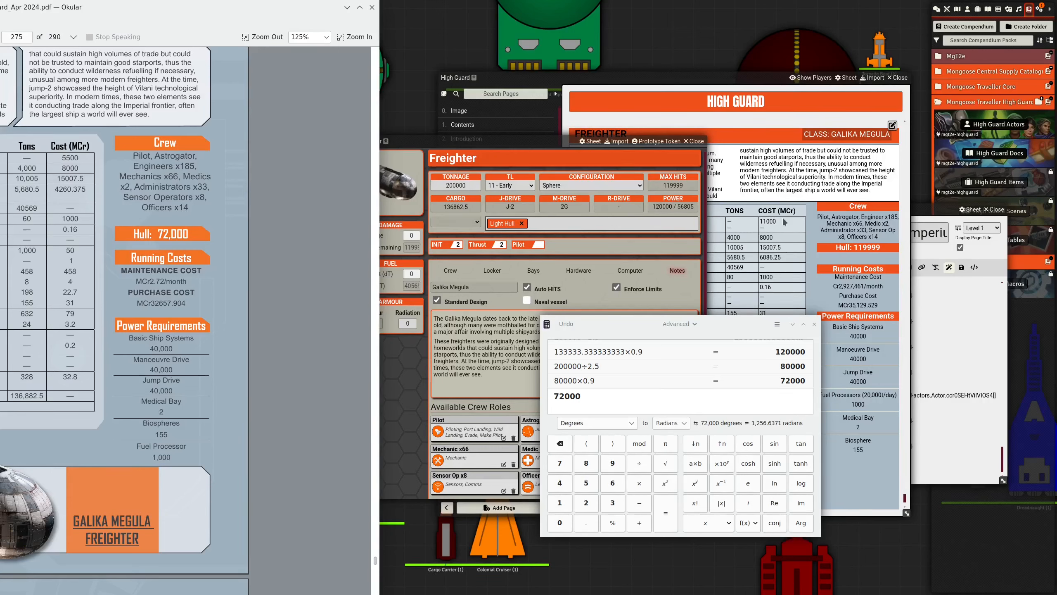
pyautogui.moveTo(728, 318); pyautogui.dragTo(724, 379)
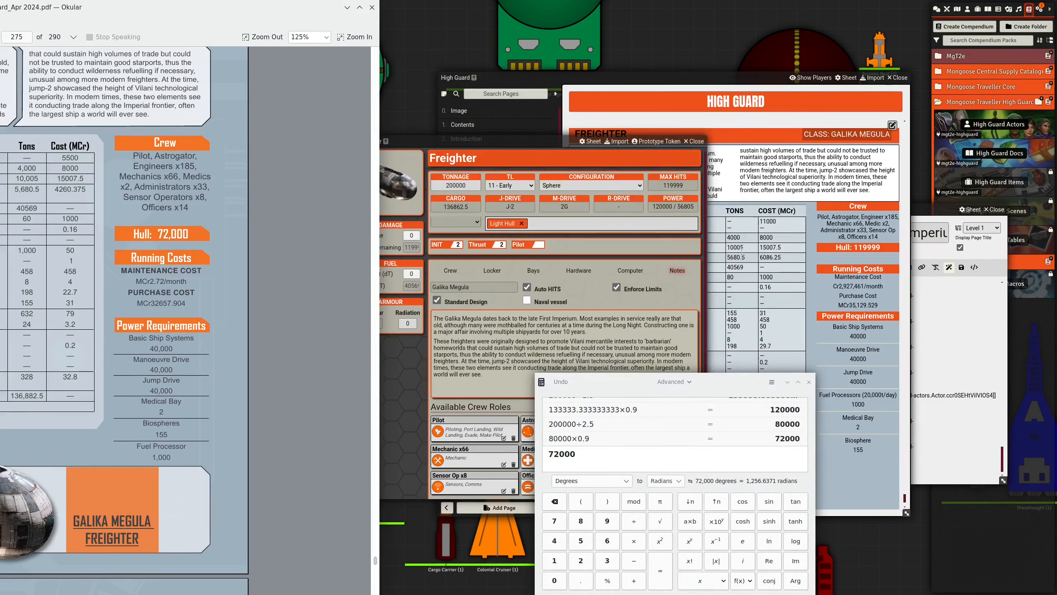
pyautogui.moveTo(538, 143); pyautogui.dragTo(571, 80)
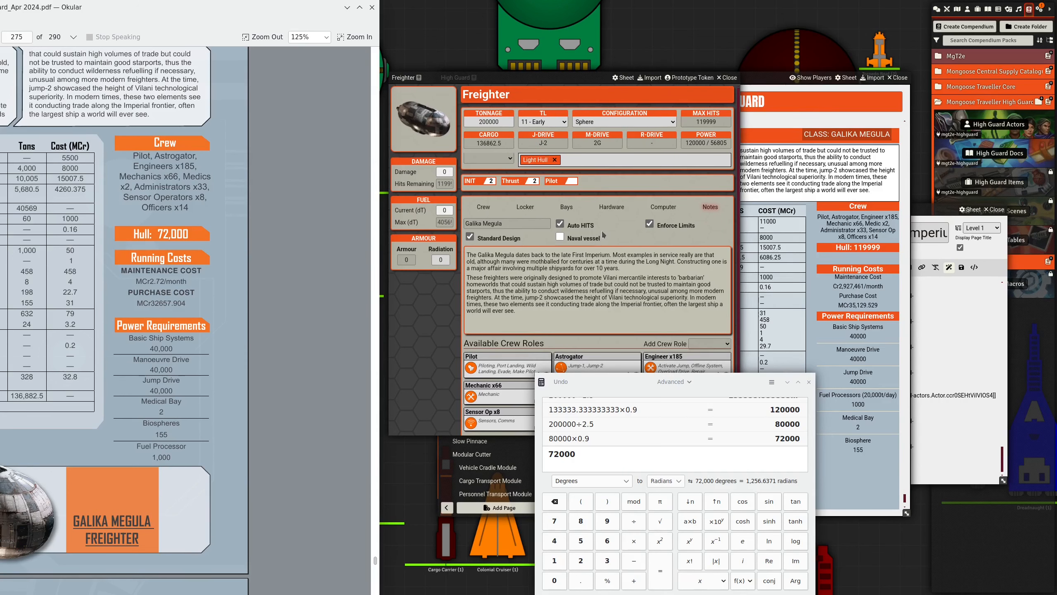
pyautogui.click(571, 209)
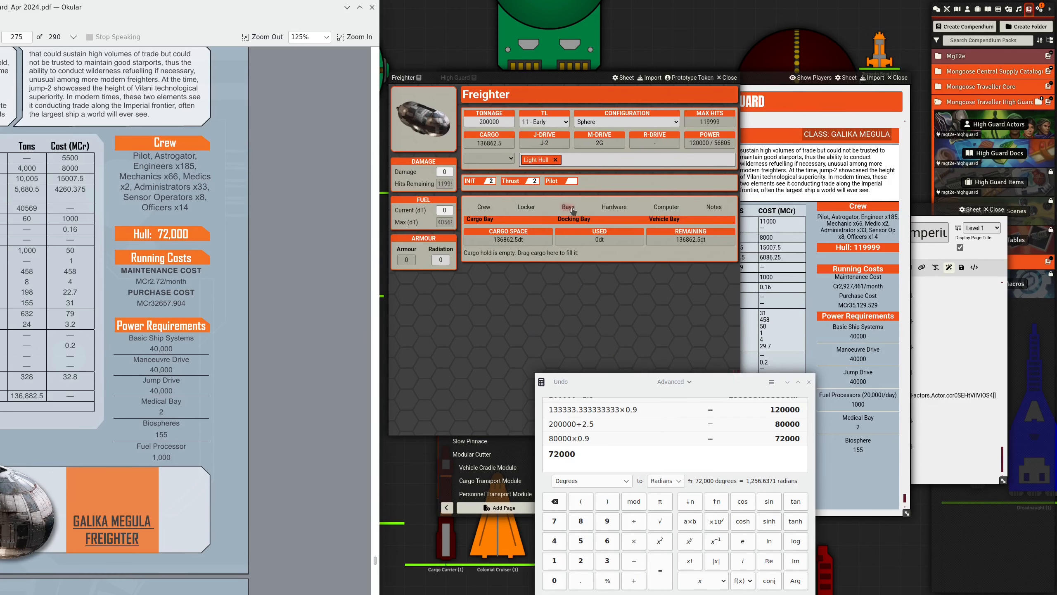
pyautogui.click(601, 210)
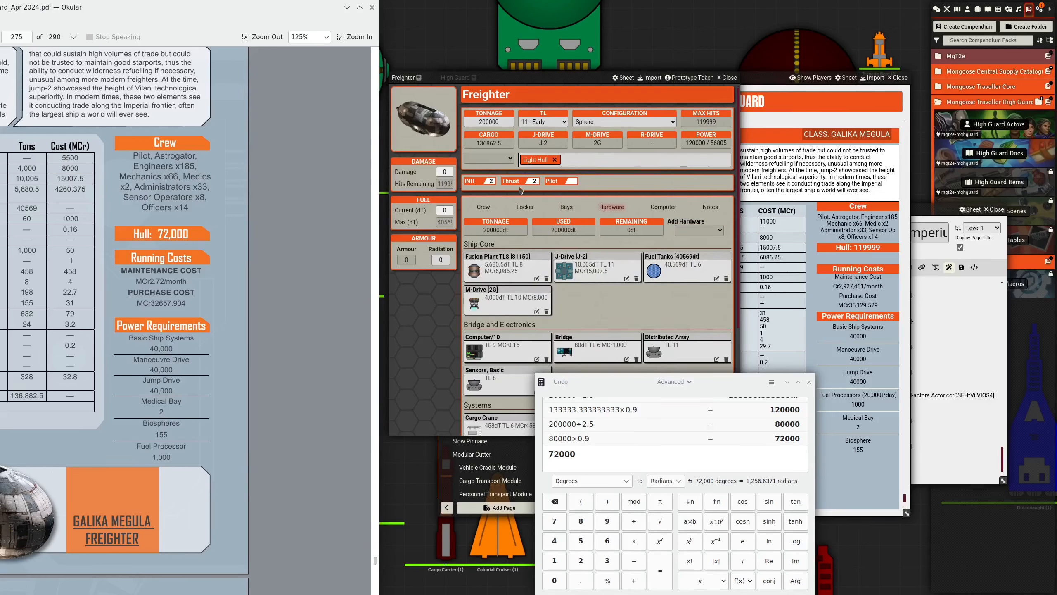
pyautogui.click(809, 382)
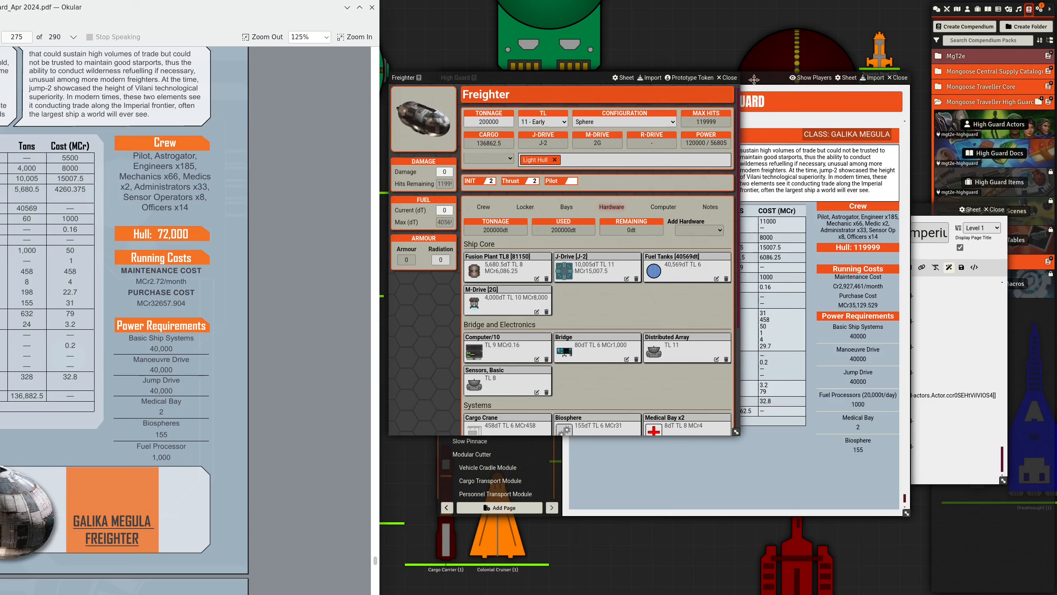
# - Bring the High Guard journal forward and compare its Freighter cost and tonnage table with the PDF
pyautogui.moveTo(751, 79); pyautogui.dragTo(764, 87)
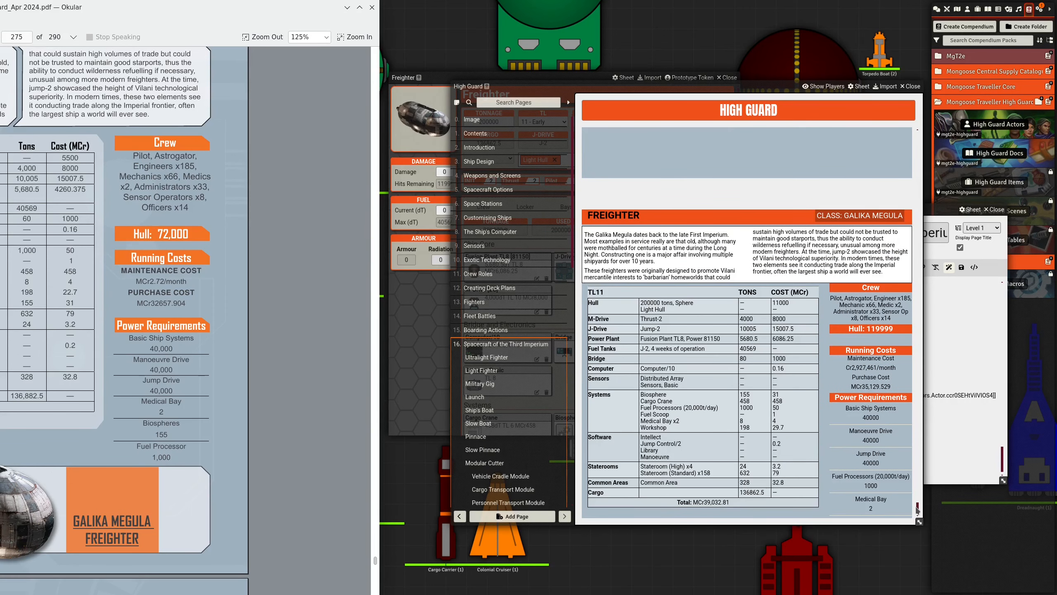
pyautogui.scroll(-3, 851, 353)
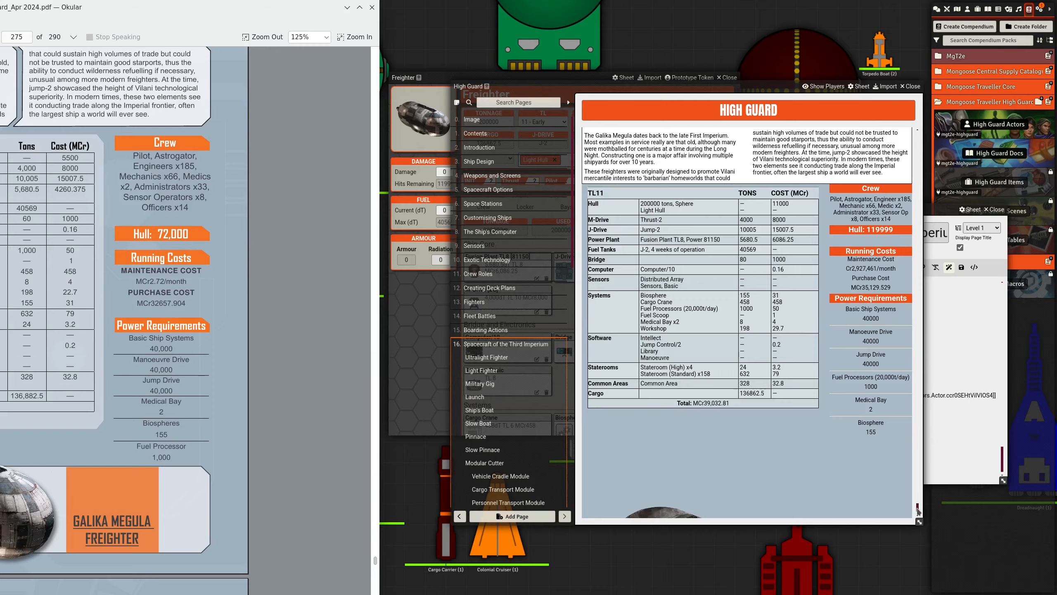
pyautogui.scroll(-6, 916, 505)
pyautogui.moveTo(917, 498); pyautogui.dragTo(903, 523)
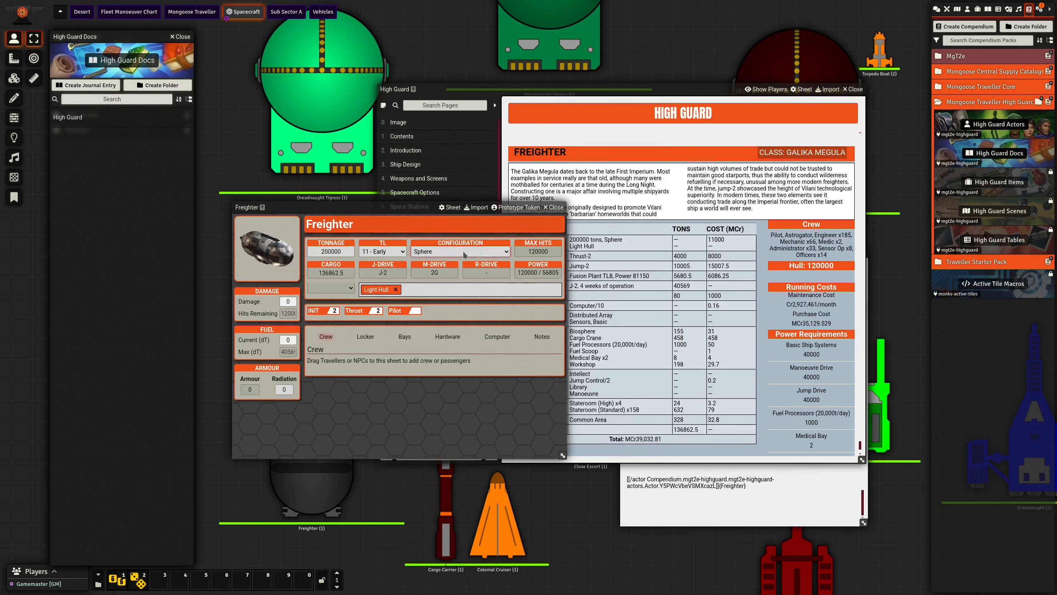
# - Remove the Freighter's Light Hull option and refresh its journal entry from the Spacecraft of the Third Imperium page editor
pyautogui.click(452, 252)
pyautogui.click(530, 317)
pyautogui.click(396, 290)
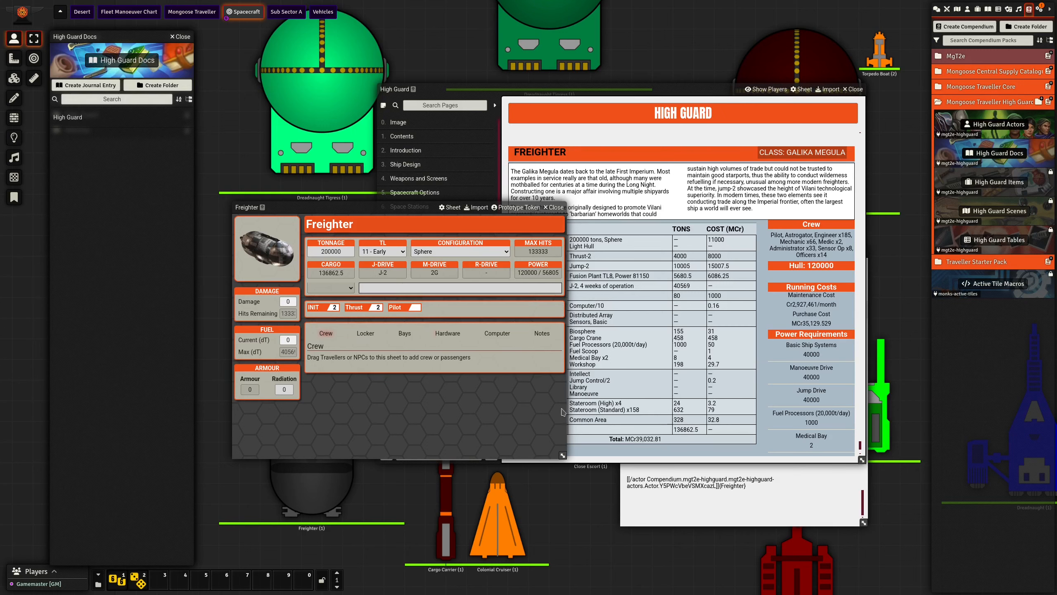
pyautogui.click(714, 506)
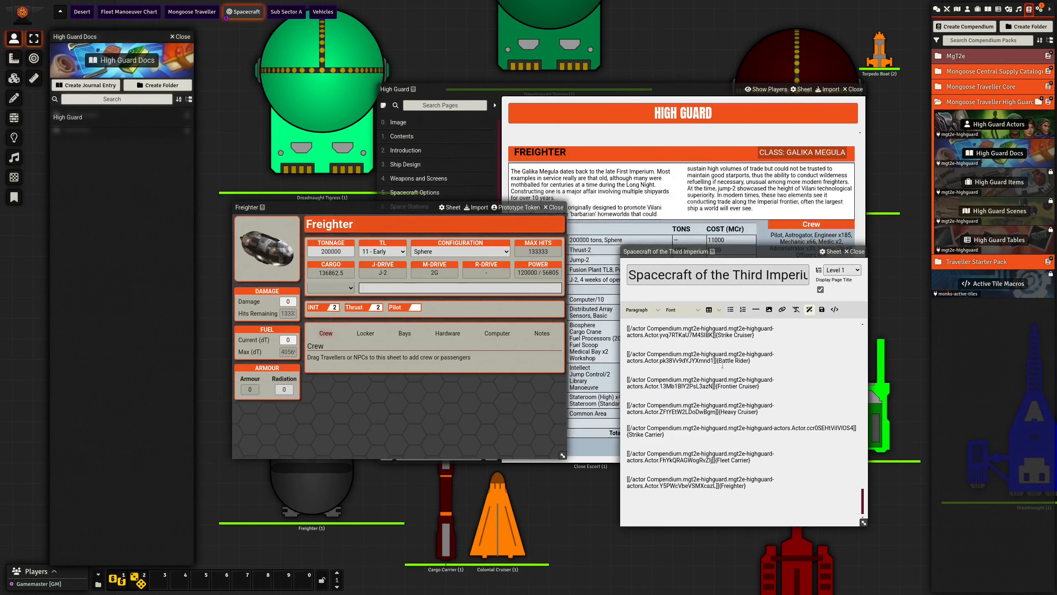
pyautogui.moveTo(735, 253); pyautogui.dragTo(735, 291)
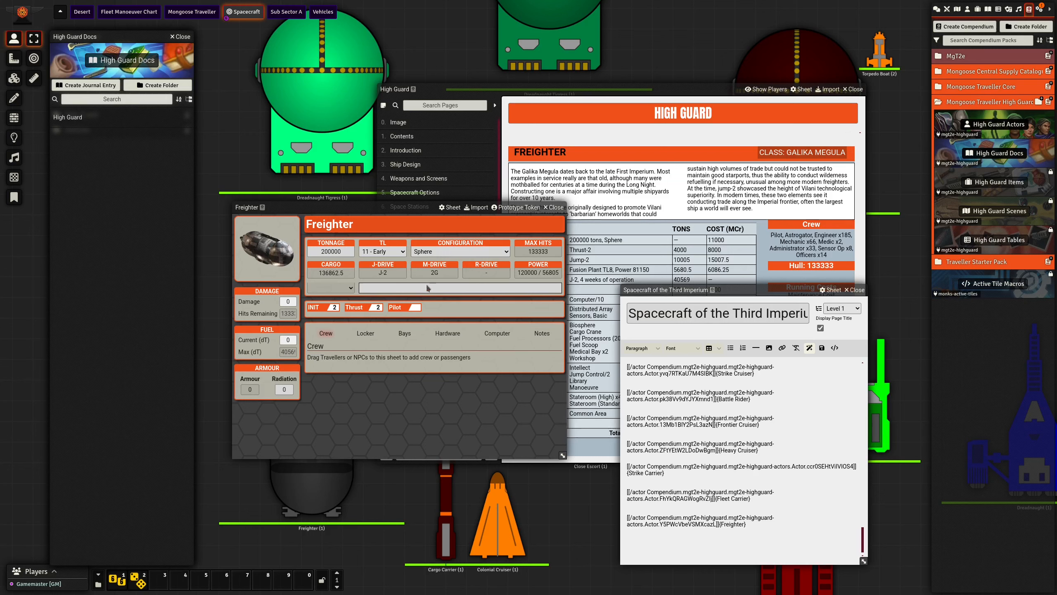
# - Add the Light Hull option back to the Freighter and enlarge the High Guard journal to review the ship's entry
pyautogui.click(342, 292)
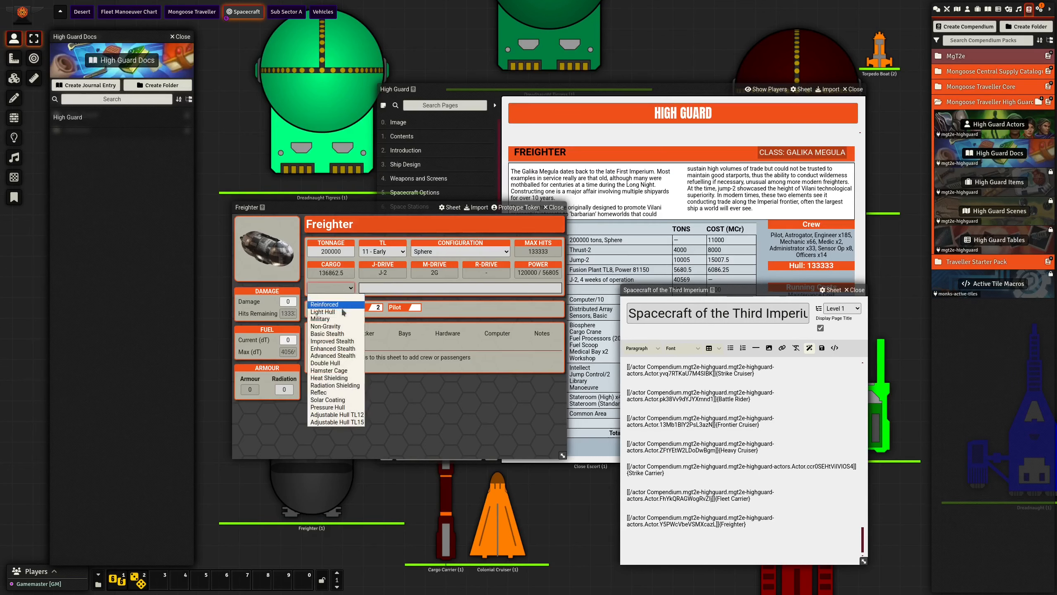
pyautogui.click(334, 306)
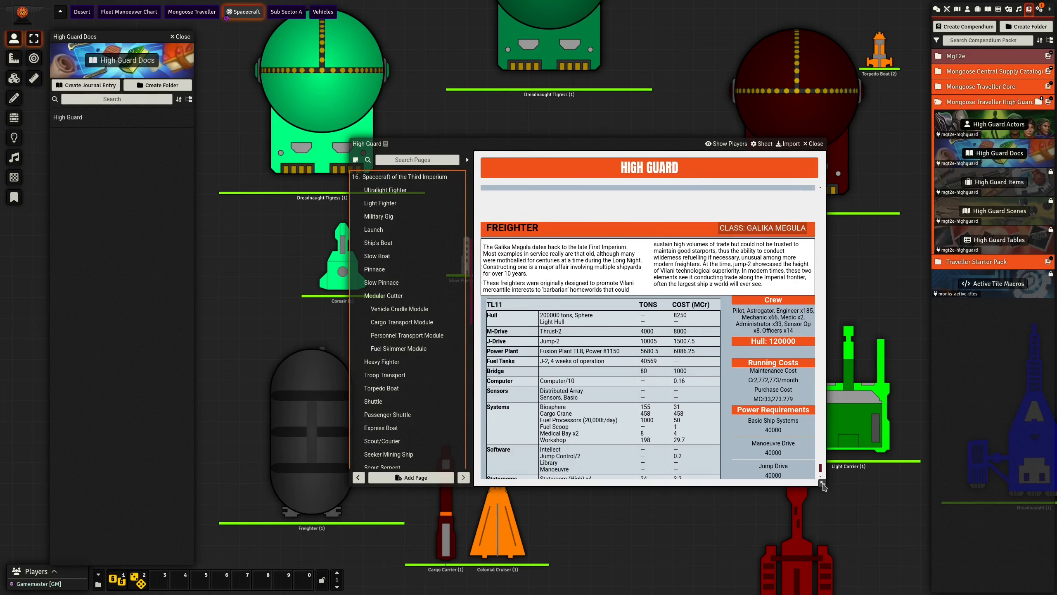
pyautogui.moveTo(823, 487); pyautogui.dragTo(845, 532)
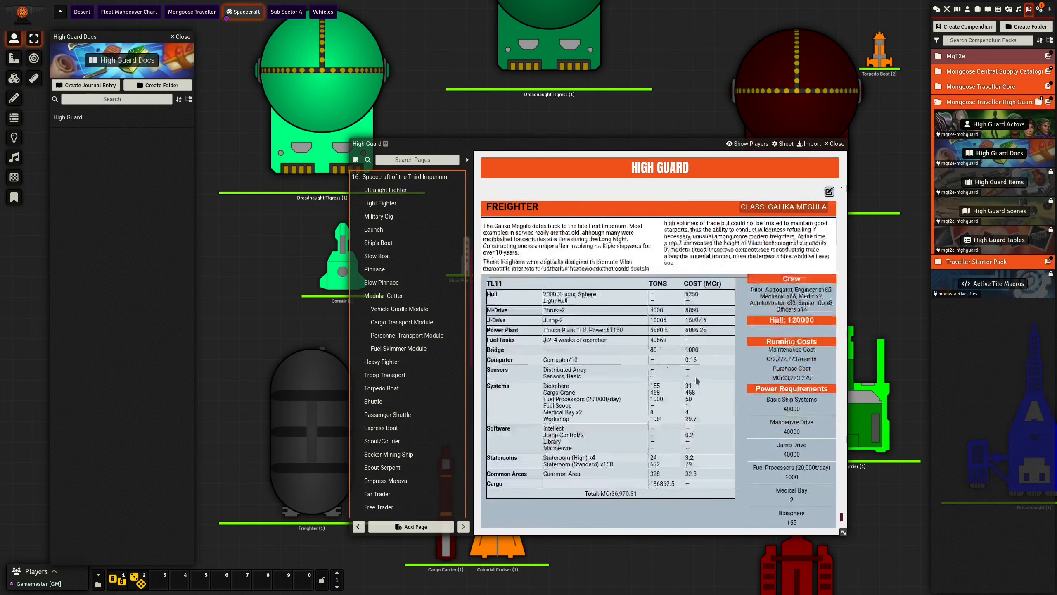
pyautogui.scroll(-5, 697, 380)
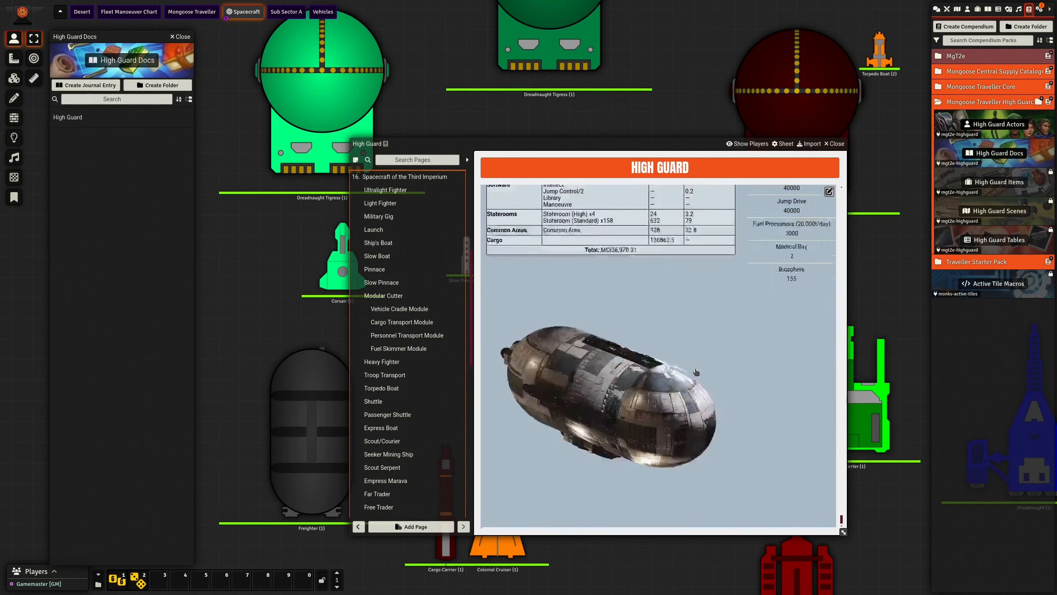
pyautogui.scroll(5, 697, 371)
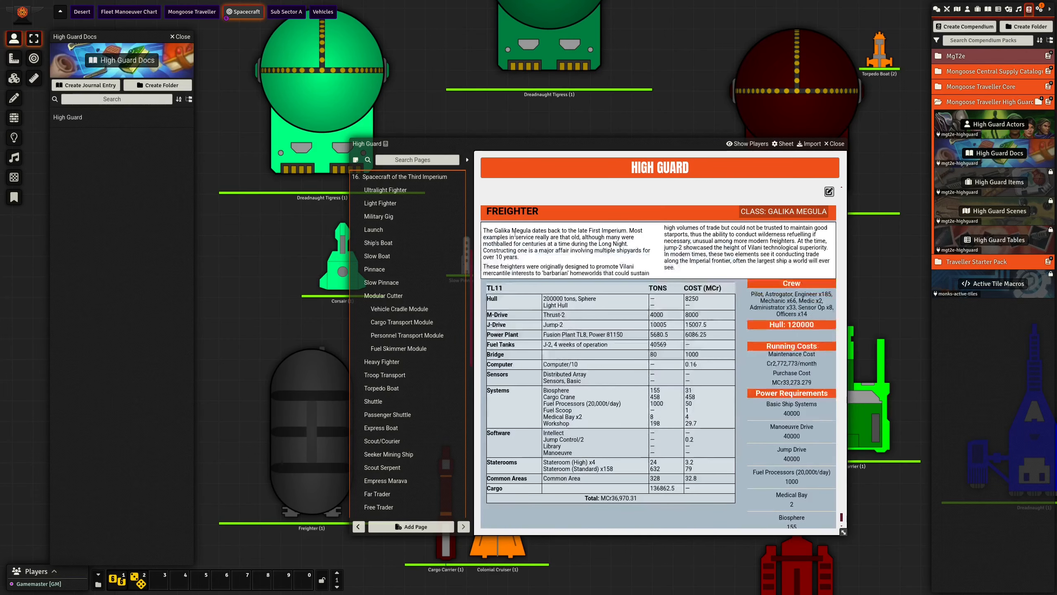
# - Open the Freighter's sheet from its journal entry and arrange it beside the High Guard journal
pyautogui.click(507, 211)
pyautogui.moveTo(507, 186); pyautogui.dragTo(516, 248)
pyautogui.moveTo(444, 289); pyautogui.dragTo(260, 267)
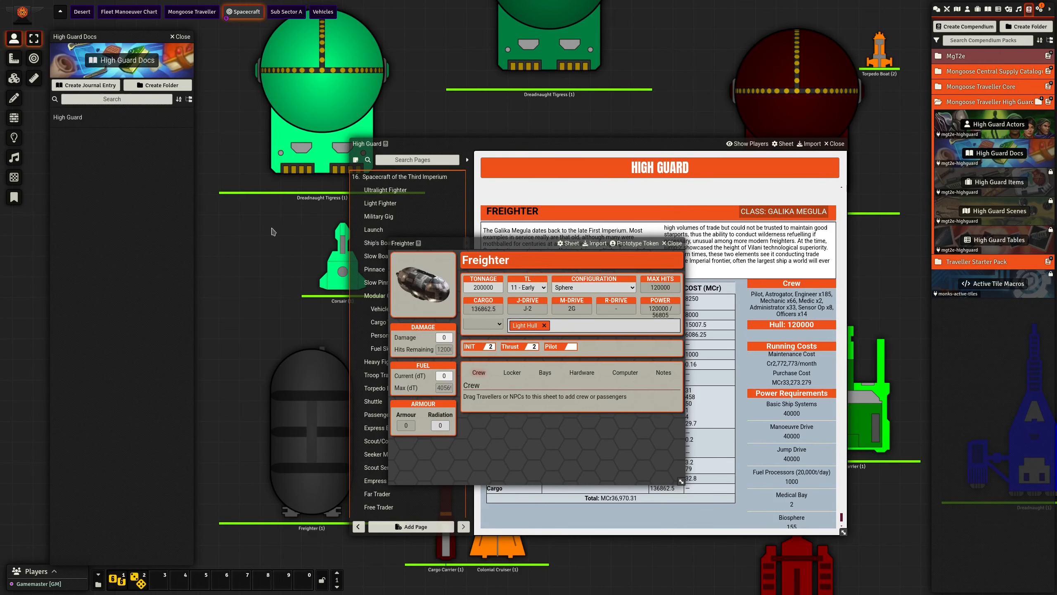
pyautogui.moveTo(289, 223); pyautogui.dragTo(325, 186)
pyautogui.moveTo(529, 147); pyautogui.dragTo(738, 136)
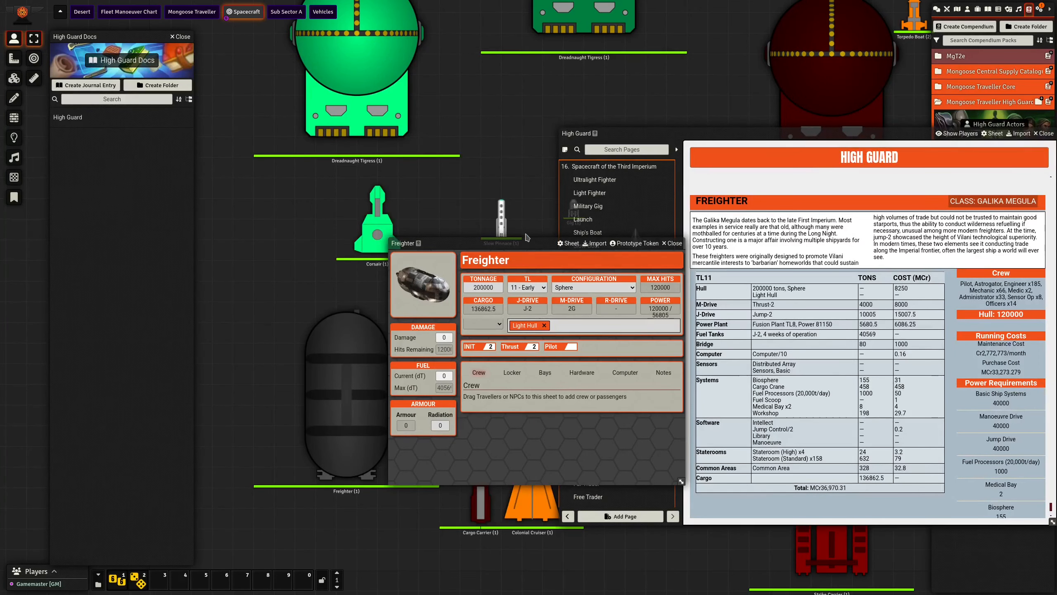
pyautogui.moveTo(526, 243); pyautogui.dragTo(418, 283)
pyautogui.moveTo(325, 334); pyautogui.dragTo(523, 134)
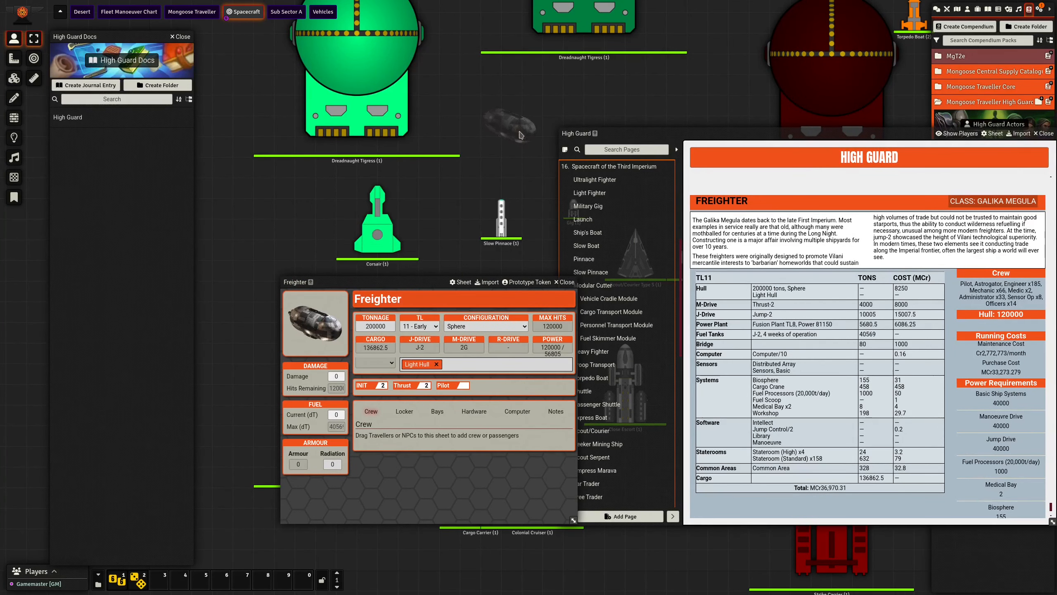
pyautogui.moveTo(663, 134)
pyautogui.mouseDown()
pyautogui.moveTo(674, 176)
pyautogui.moveTo(666, 151)
pyautogui.mouseUp()
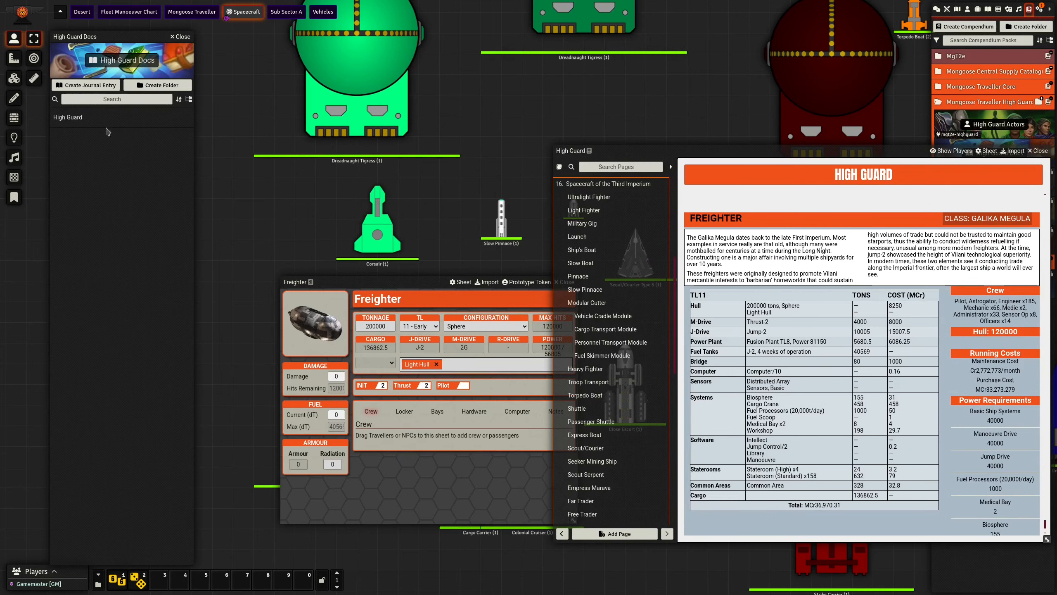
pyautogui.moveTo(842, 150); pyautogui.dragTo(706, 144)
# - Check the Freighter's portrait file and its prototype token image path, and close the ship's sheet
pyautogui.click(331, 317)
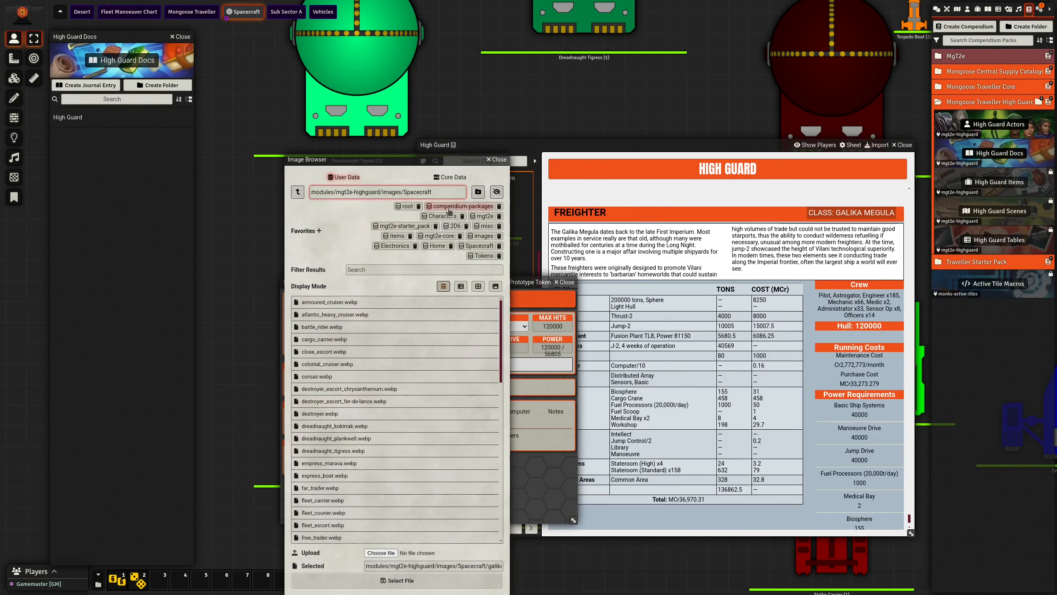
pyautogui.click(497, 159)
pyautogui.click(517, 283)
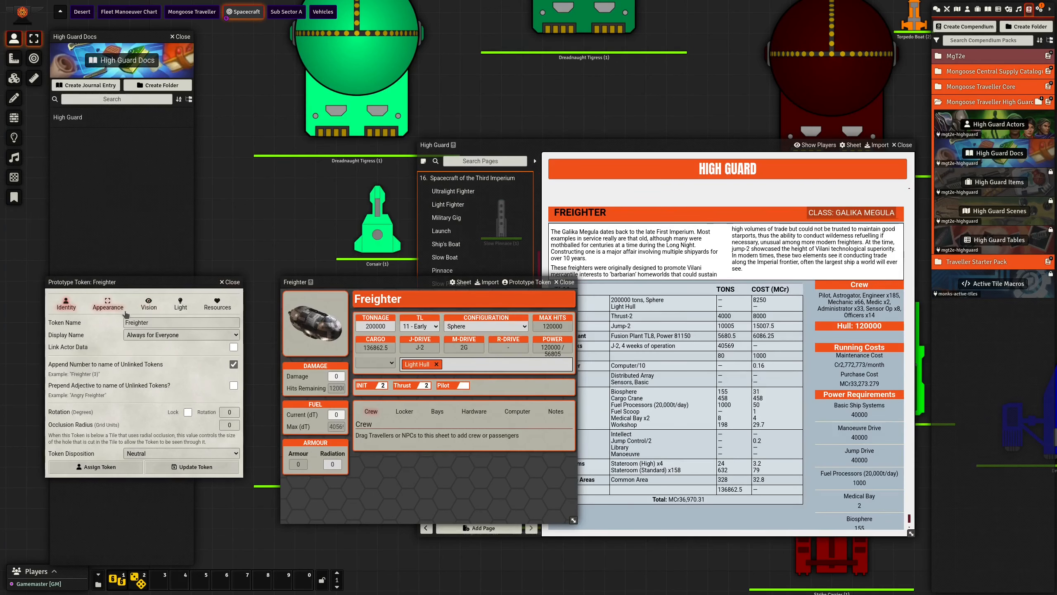
pyautogui.click(108, 306)
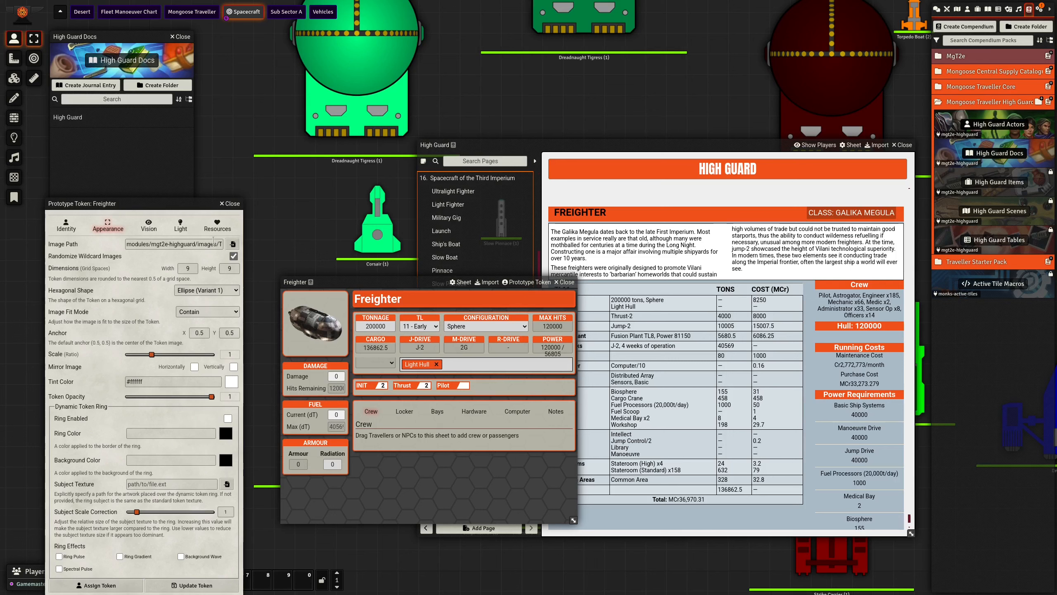
pyautogui.moveTo(189, 247); pyautogui.dragTo(244, 249)
pyautogui.click(189, 249)
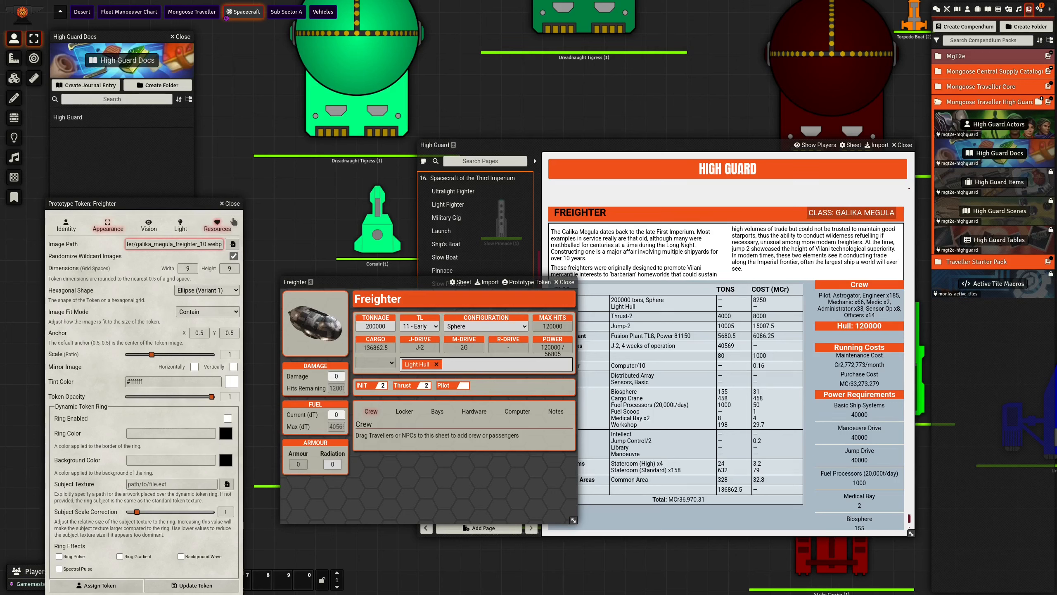
pyautogui.click(229, 203)
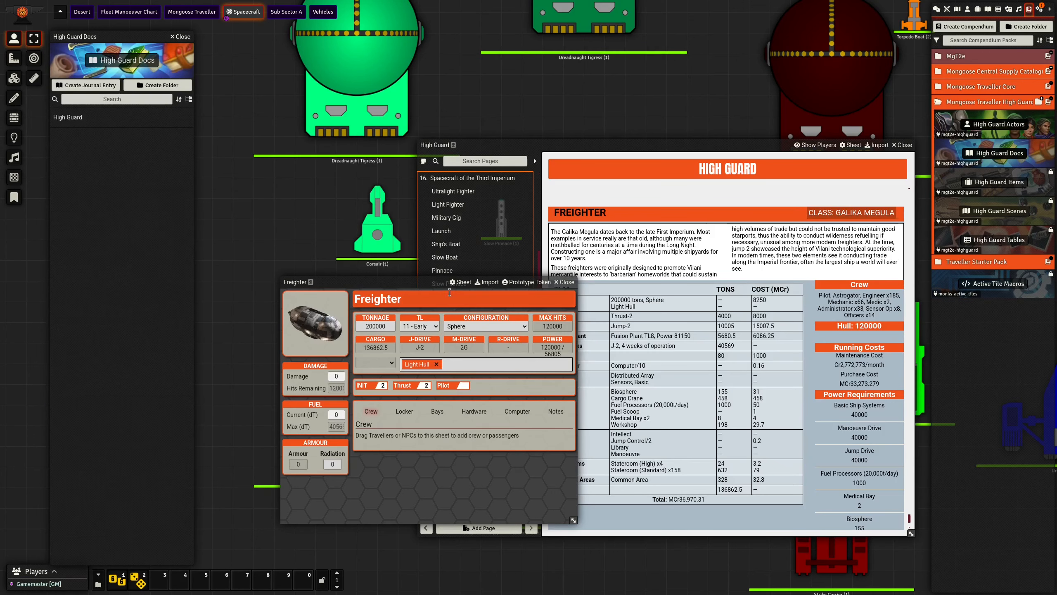
pyautogui.click(565, 282)
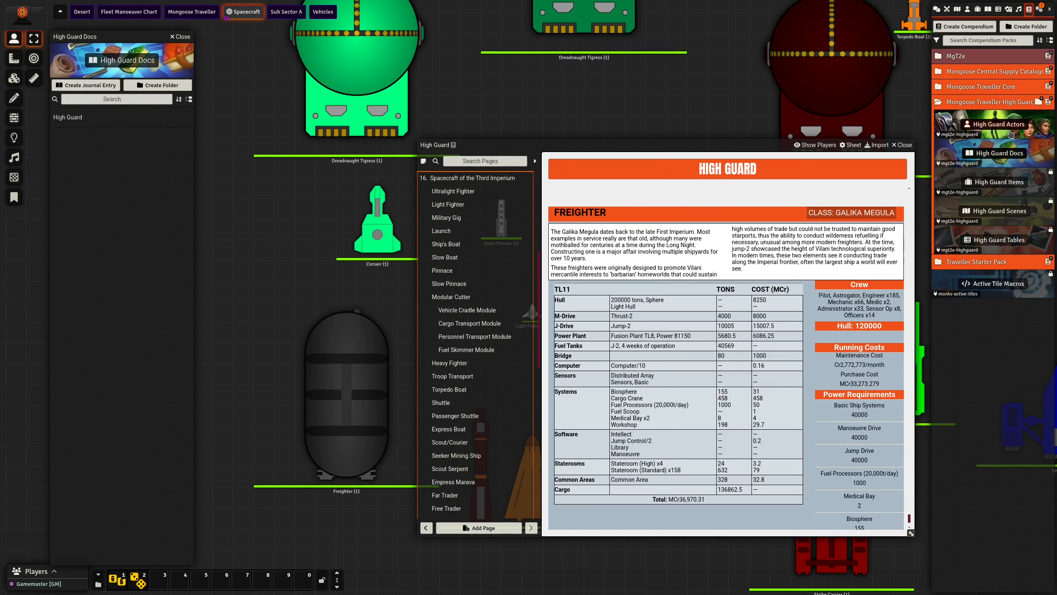
# - Open the Capital Ships folder in the High Guard Actors compendium and move the journal aside to clear the scene
pyautogui.click(998, 124)
pyautogui.click(87, 117)
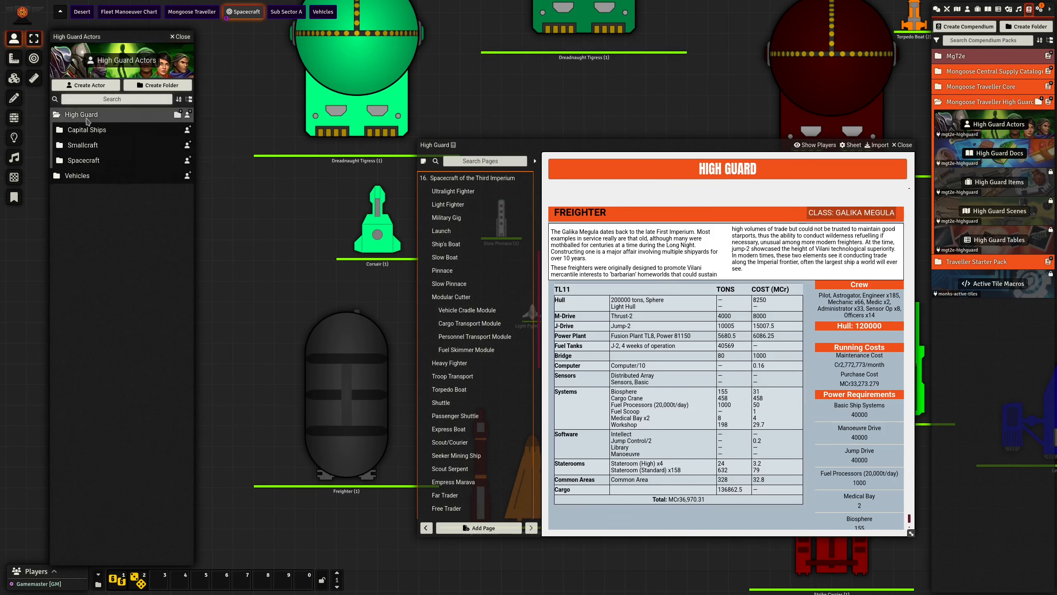
pyautogui.click(89, 132)
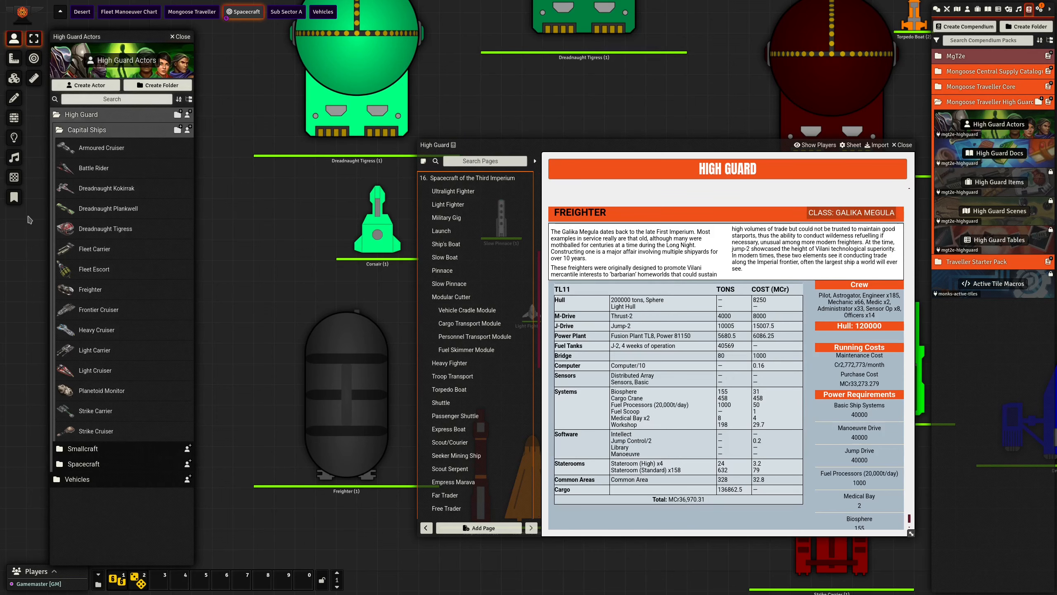
pyautogui.moveTo(620, 144); pyautogui.dragTo(754, 213)
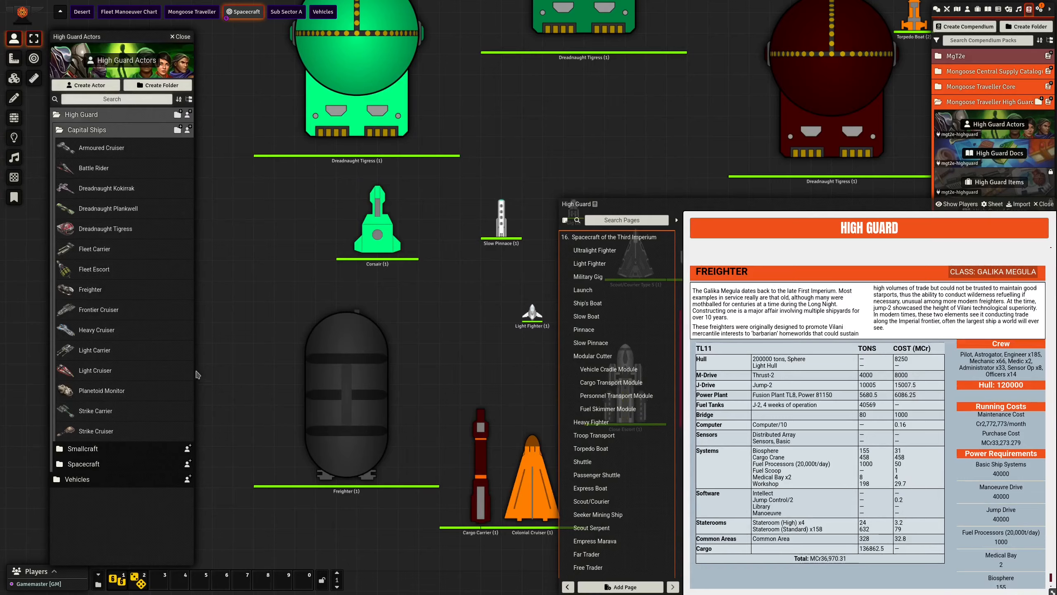
# - Place two Freighter tokens from the compendium, one above the other, in the scene's empty area
pyautogui.moveTo(198, 375); pyautogui.dragTo(411, 297)
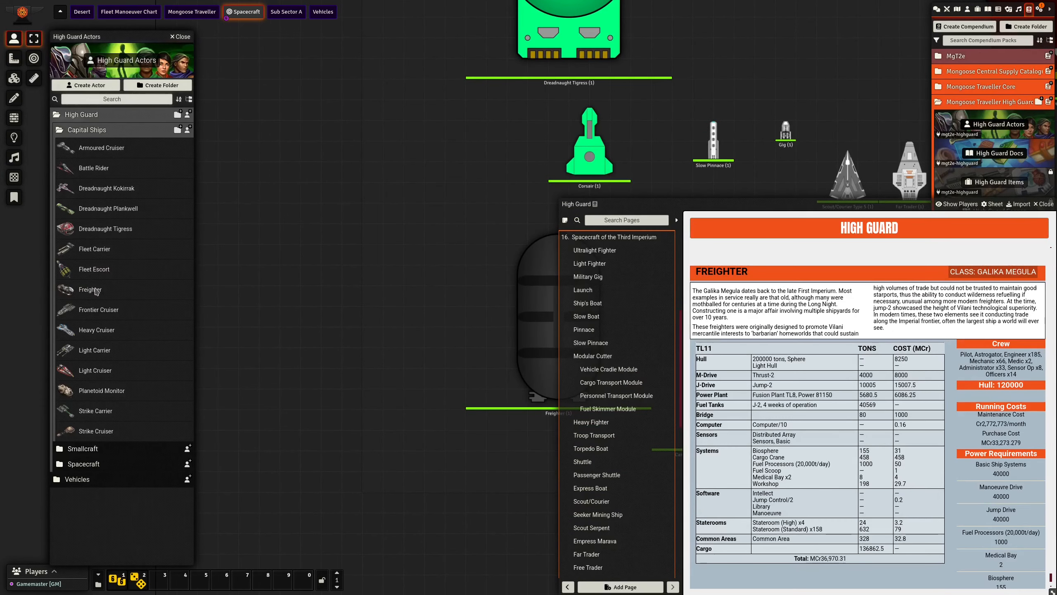
pyautogui.moveTo(94, 295); pyautogui.dragTo(306, 224)
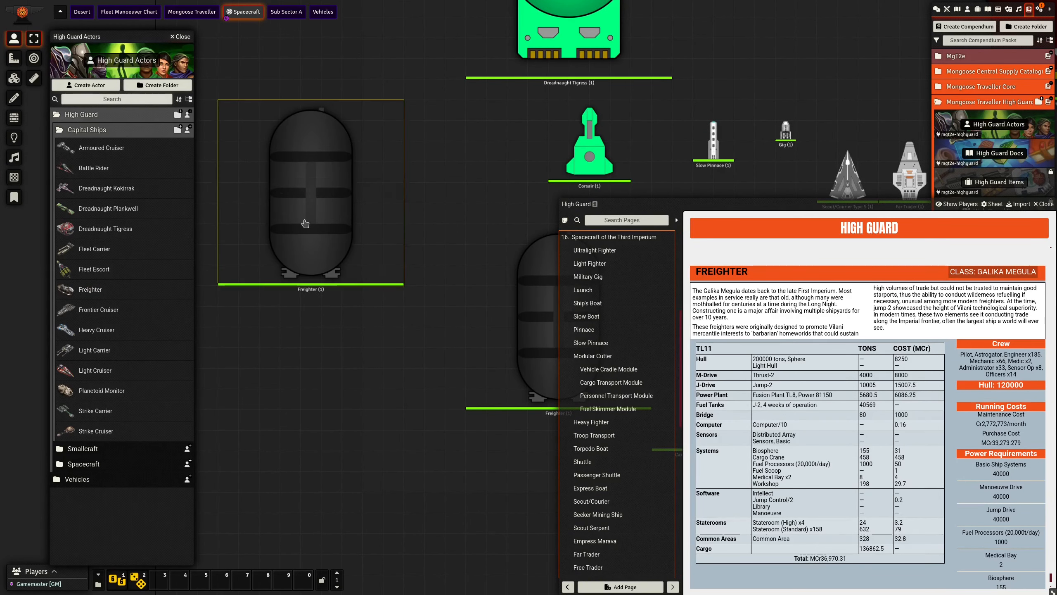
pyautogui.moveTo(78, 292); pyautogui.dragTo(302, 406)
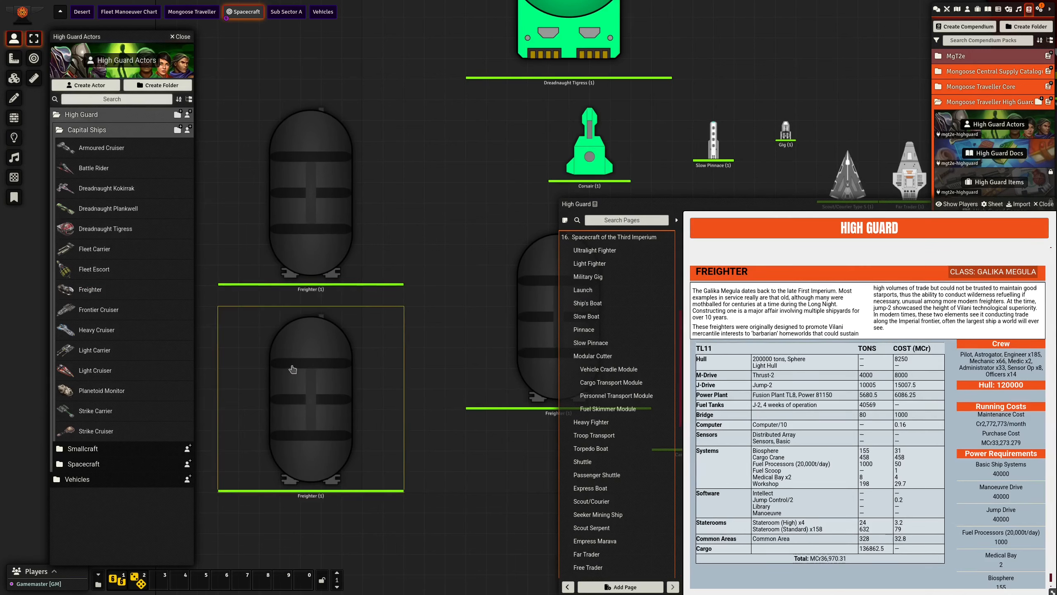
# - Change the file name in the Freighter's prototype token image path to the wildcard galika_megula_freighter_*.webp and update the token
pyautogui.click(96, 291)
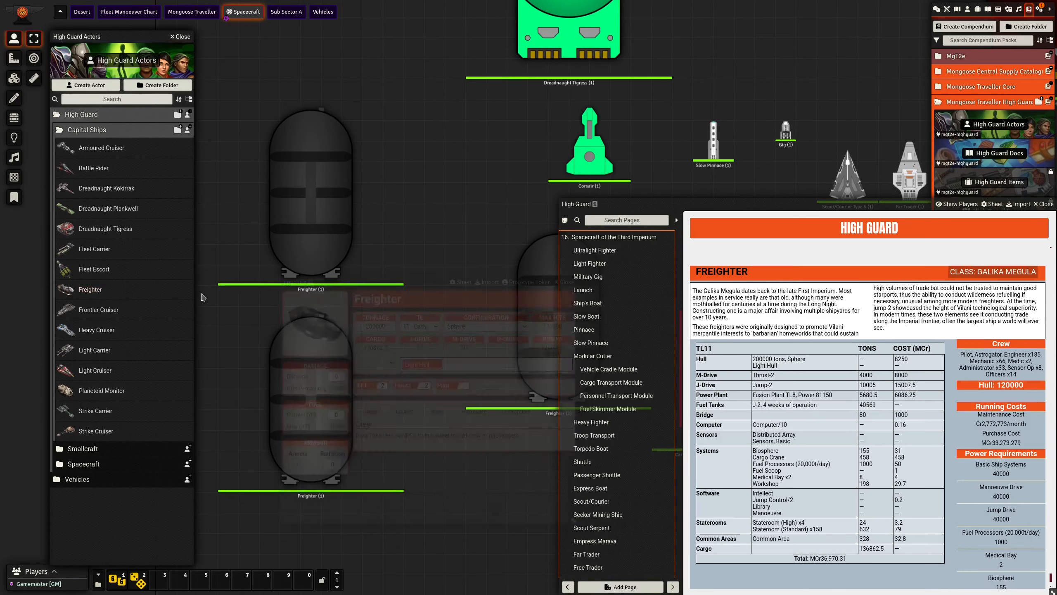
pyautogui.click(519, 283)
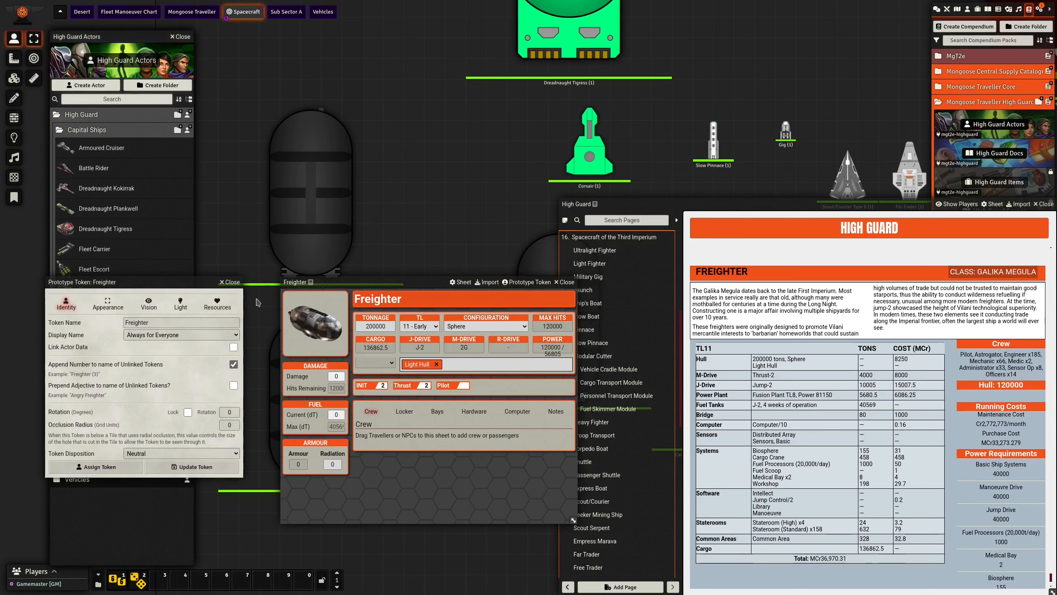
pyautogui.click(108, 304)
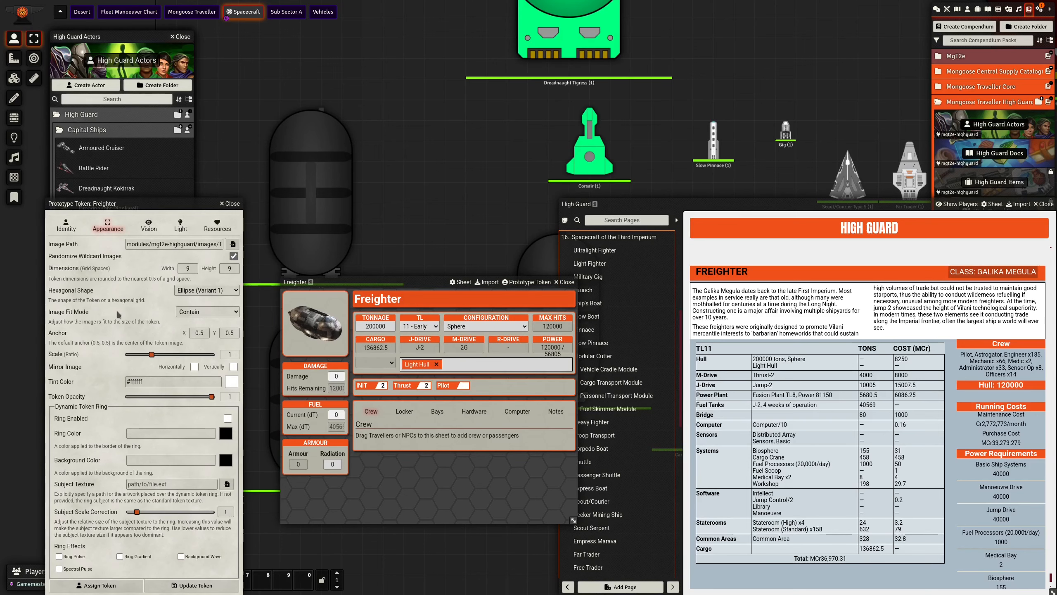
pyautogui.moveTo(212, 246); pyautogui.dragTo(269, 250)
pyautogui.click(208, 245)
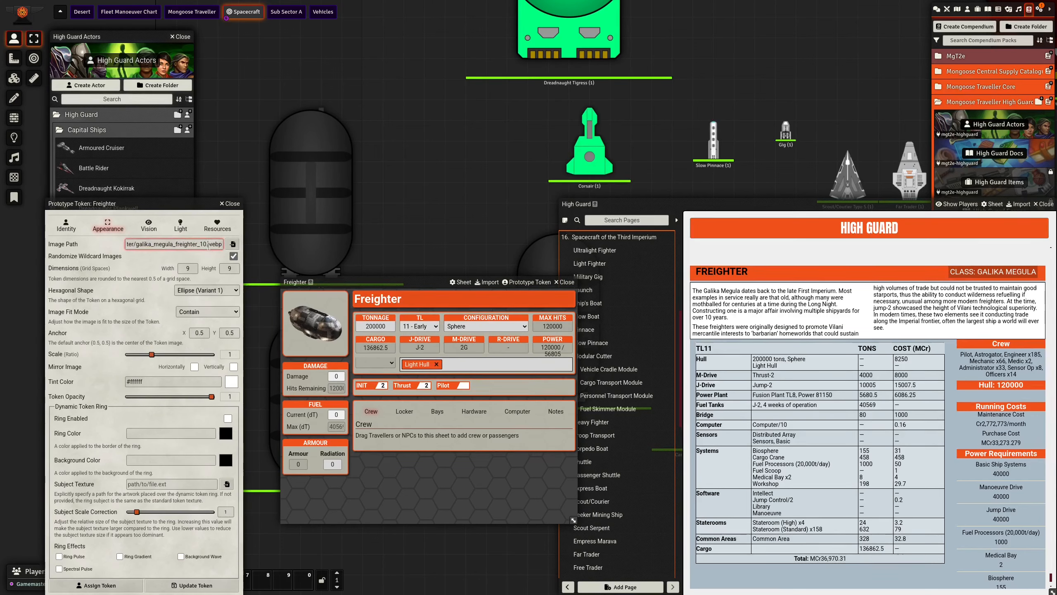
pyautogui.press('BackSpace')
pyautogui.press('BackSpace')
pyautogui.write('*')
pyautogui.click(148, 256)
pyautogui.click(191, 585)
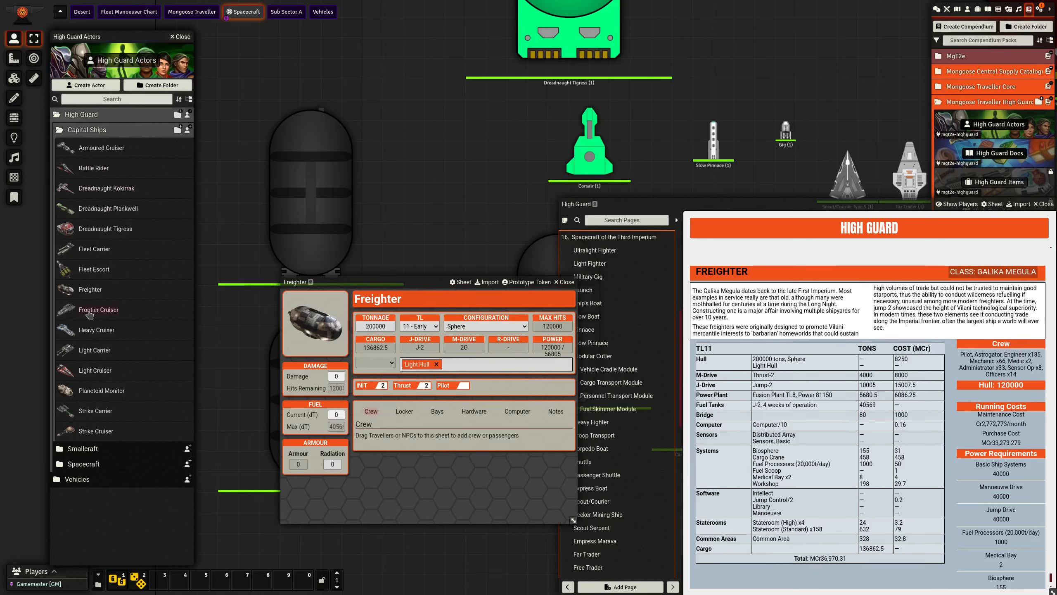
# - Place two more Freighter tokens on the scene to test the randomized images, and close the ship's sheet
pyautogui.moveTo(89, 291); pyautogui.dragTo(400, 184)
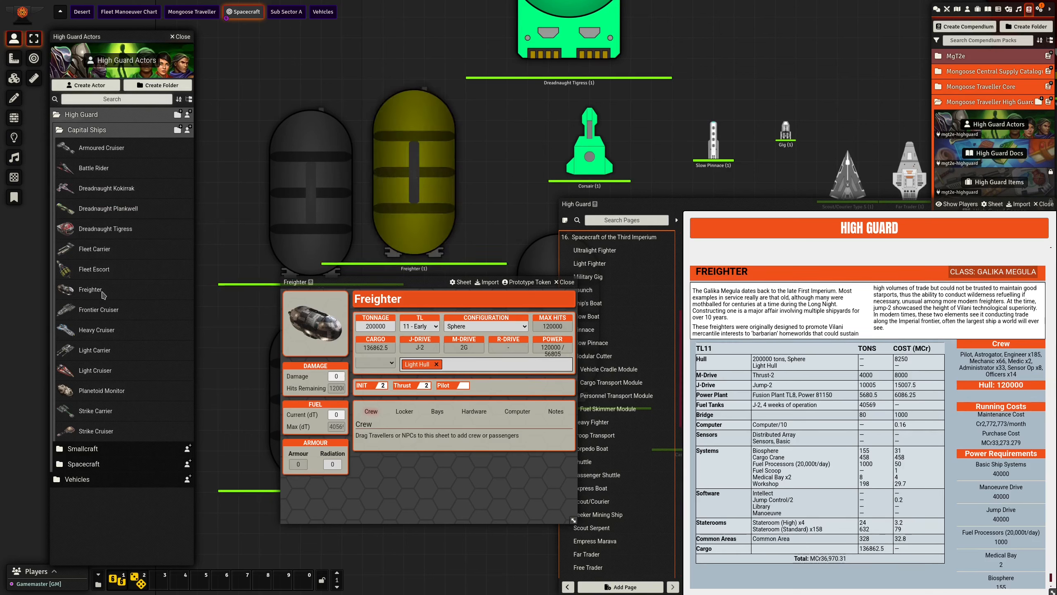
pyautogui.moveTo(326, 166); pyautogui.dragTo(277, 188)
pyautogui.click(564, 282)
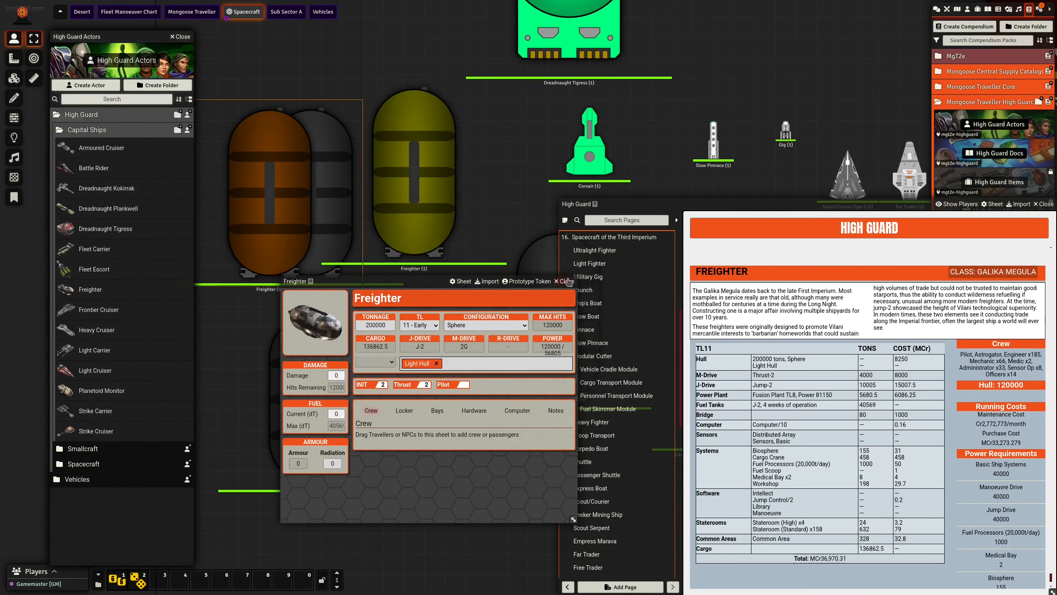
# - Delete the four test Freighter tokens from the scene and bring the High Guard journal back over the middle of the scene
pyautogui.click(415, 226)
pyautogui.press('Delete')
pyautogui.click(302, 229)
pyautogui.press('Delete')
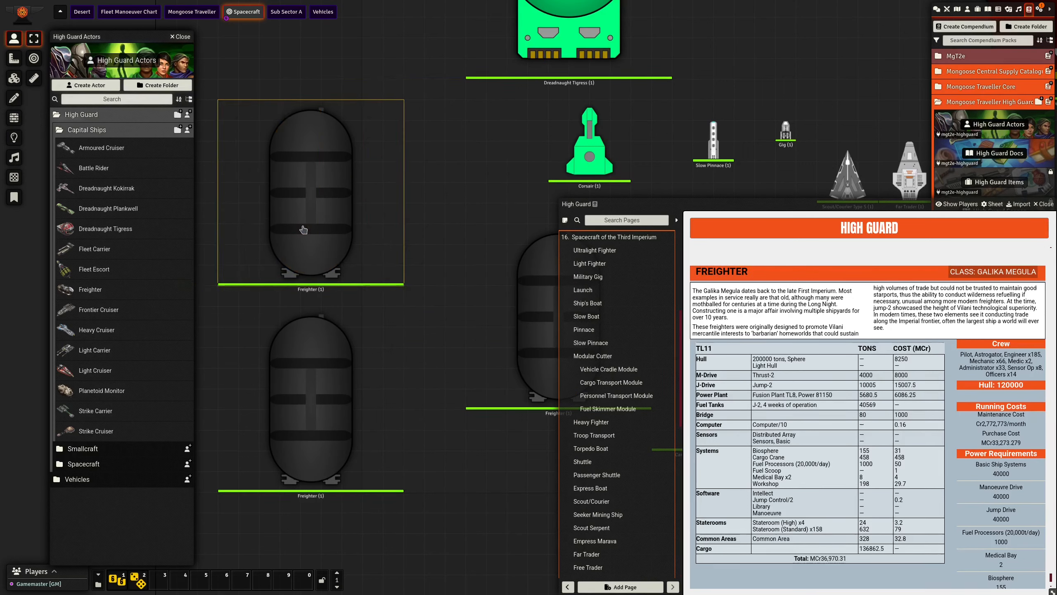
pyautogui.click(308, 229)
pyautogui.press('Delete')
pyautogui.click(302, 414)
pyautogui.press('Delete')
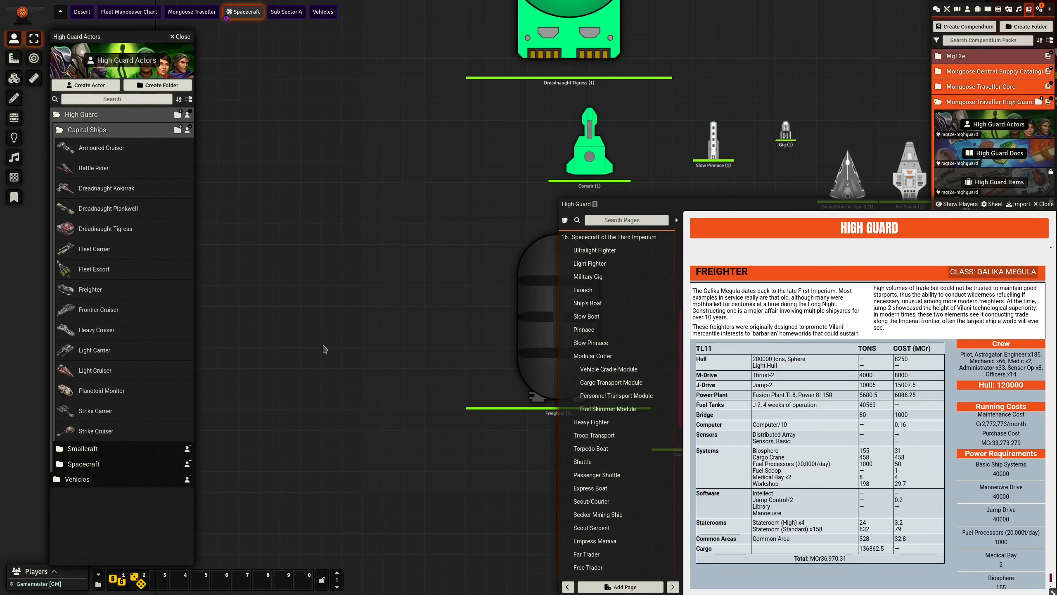
pyautogui.moveTo(745, 204); pyautogui.dragTo(456, 125)
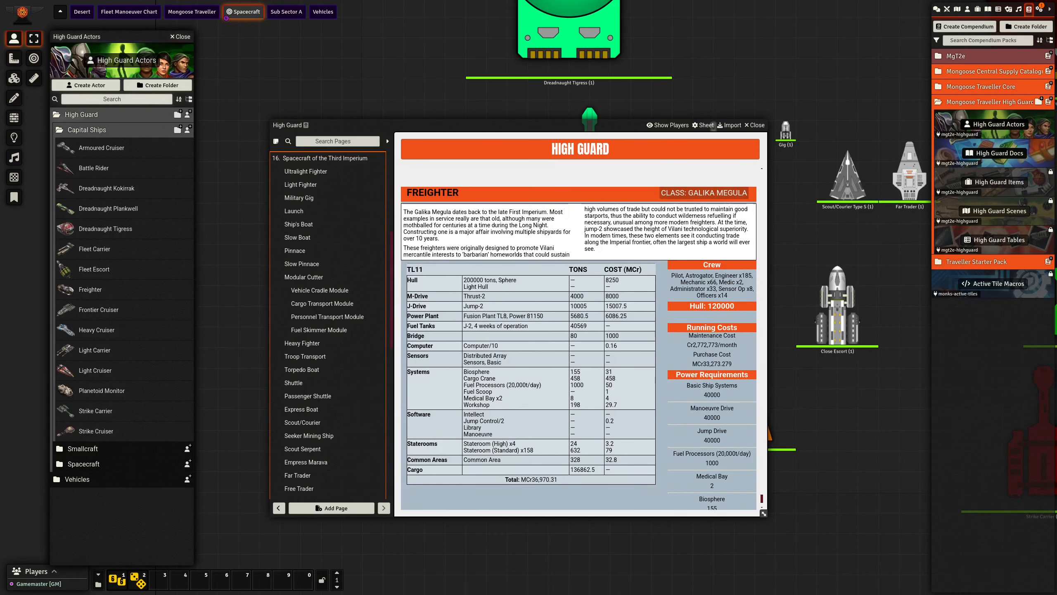